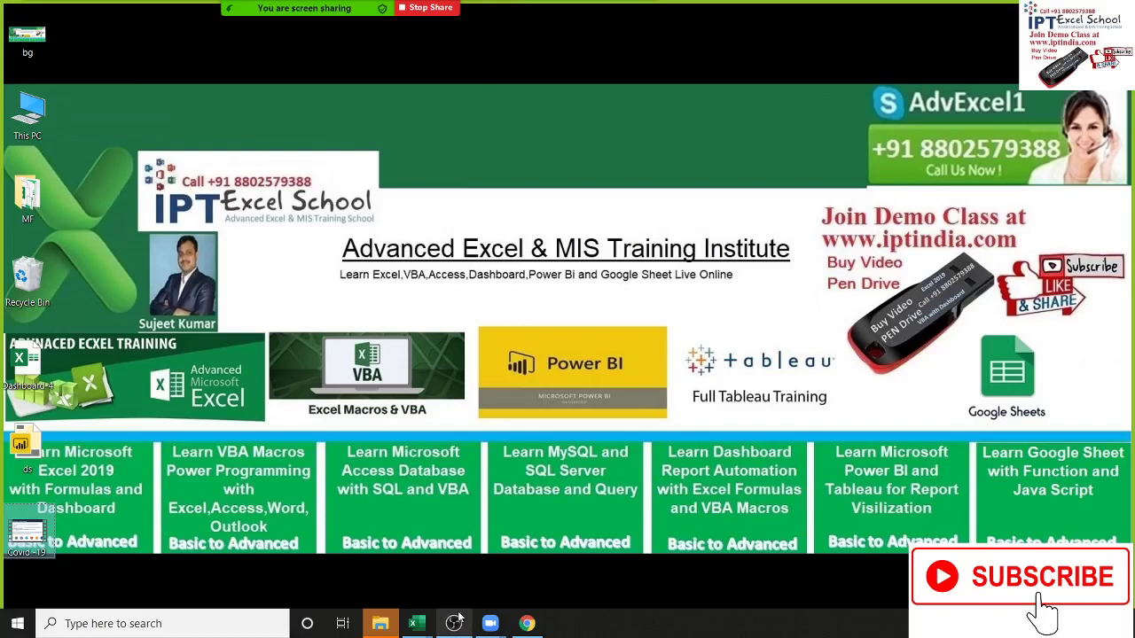
Dismiss the meeting options menu and show previews of the open Excel windows.
{"action": "mouse_move", "coordinate": [340, 7]}
{"action": "left_click", "coordinate": [636, 14]}
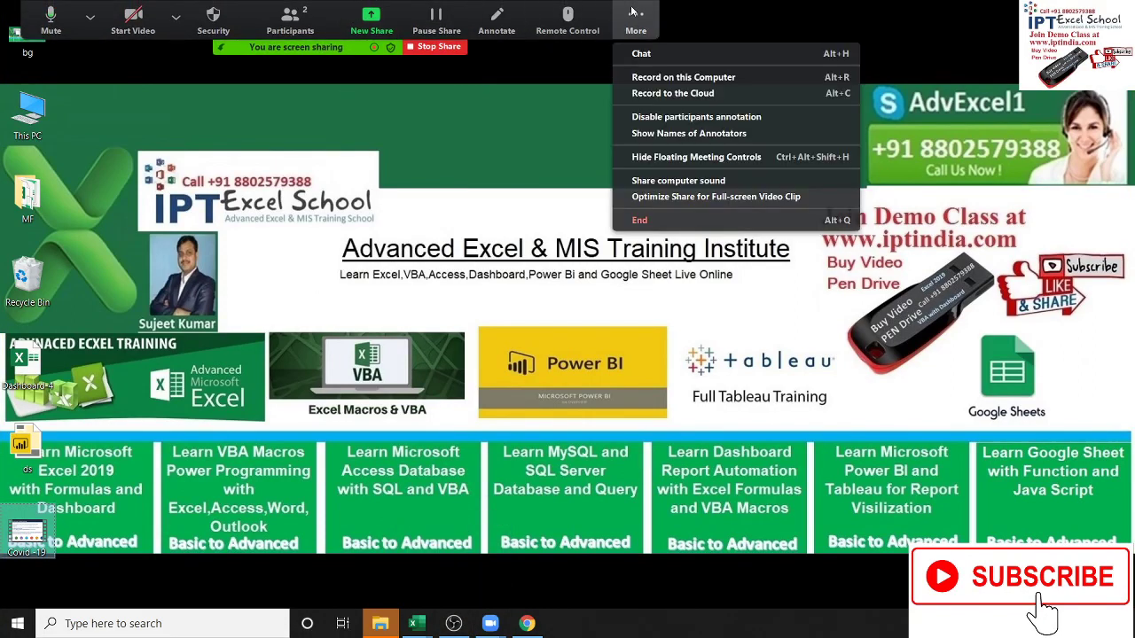
{"action": "left_click", "coordinate": [643, 78]}
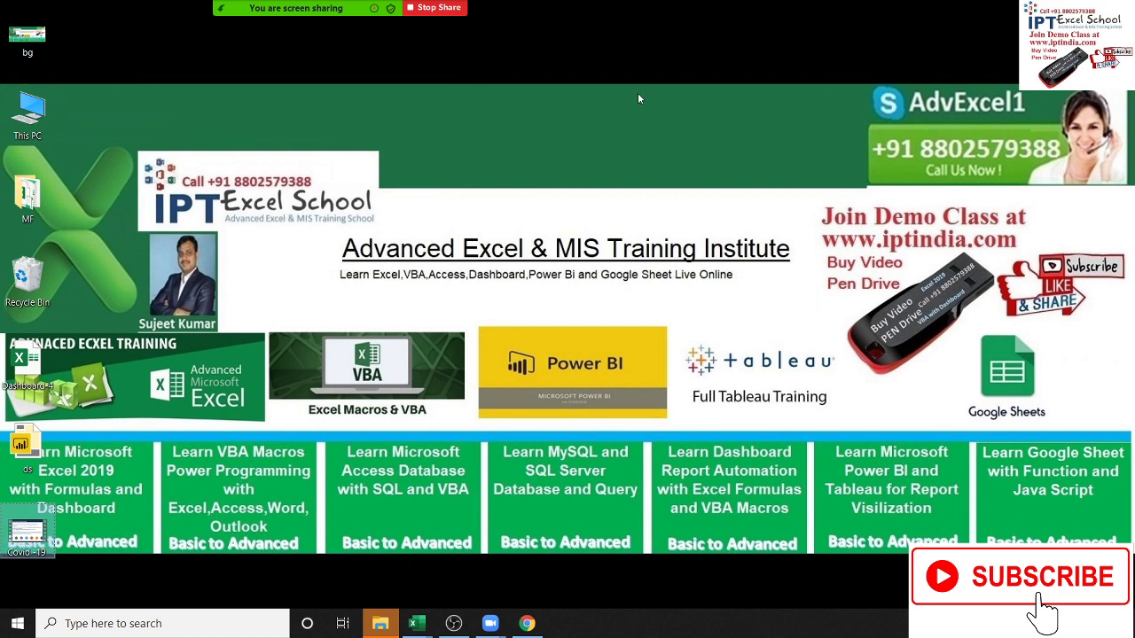
{"action": "left_click", "coordinate": [415, 623]}
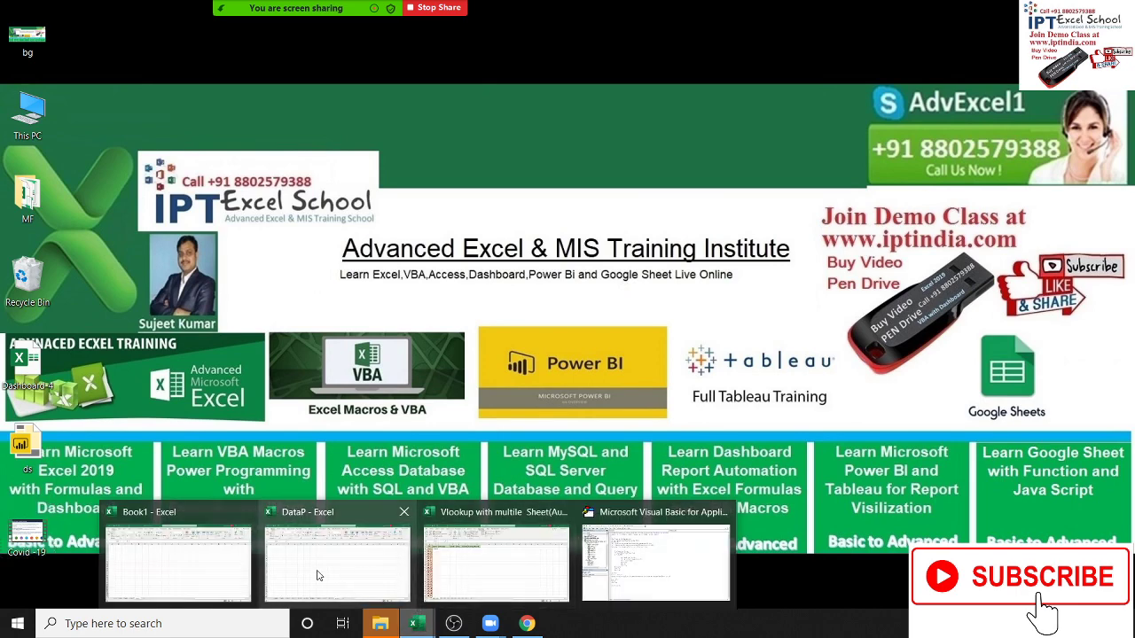
Bring the workbook with the blank Sheet6 forward, select cell B3 and zoom in.
{"action": "left_click", "coordinate": [208, 563]}
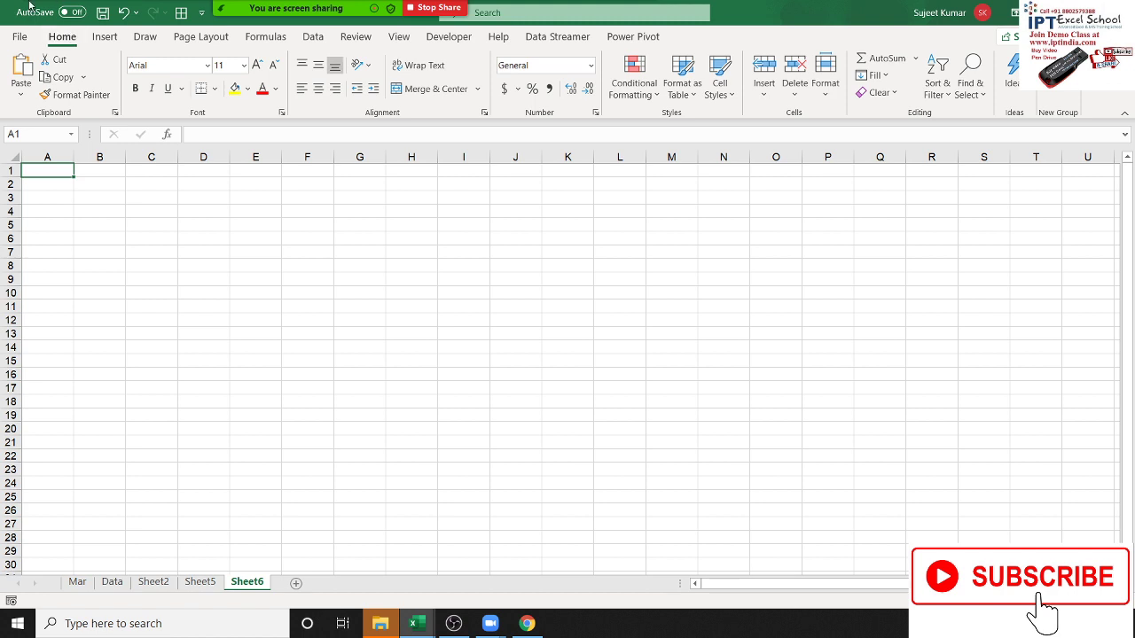
{"action": "left_click", "coordinate": [104, 195]}
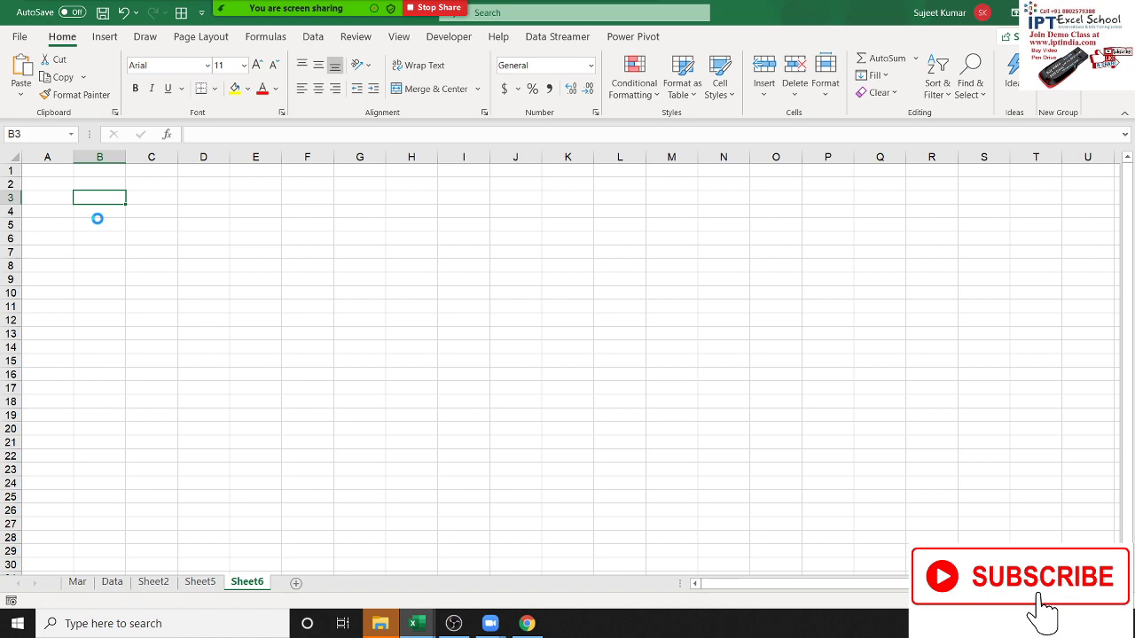
{"action": "scroll", "coordinate": [99, 218], "scroll_direction": "up", "scroll_amount": 5}
{"action": "scroll", "coordinate": [98, 218], "scroll_direction": "up", "scroll_amount": 5}
{"action": "scroll", "coordinate": [98, 219], "scroll_direction": "up", "scroll_amount": 5}
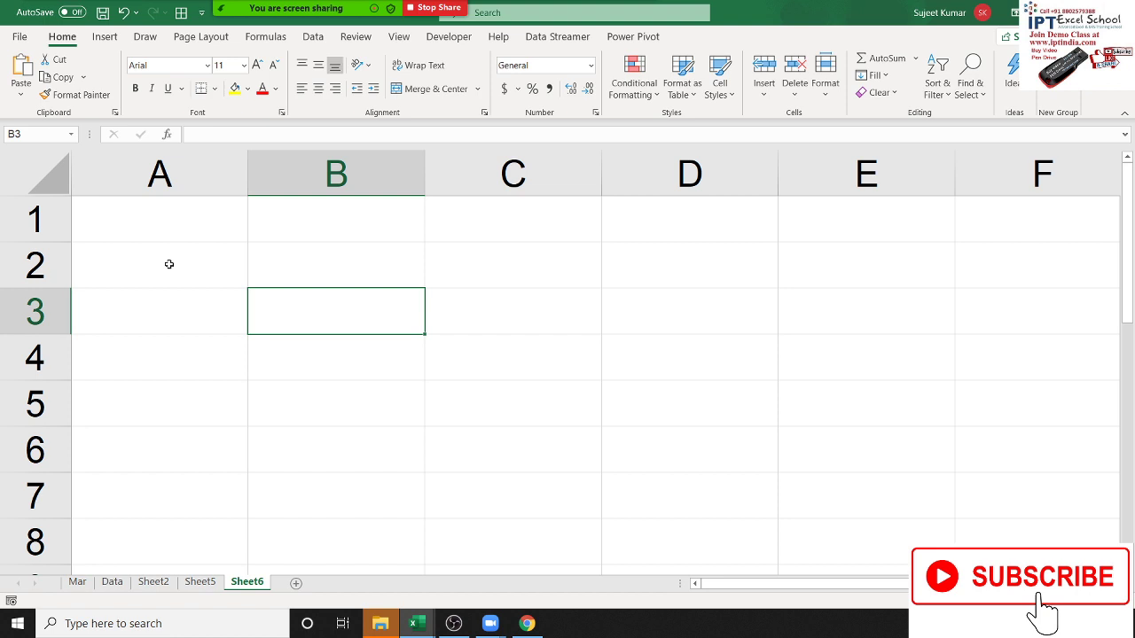
Enter 10th in cell B3.
{"action": "key", "text": "F2"}
{"action": "type", "text": "10"}
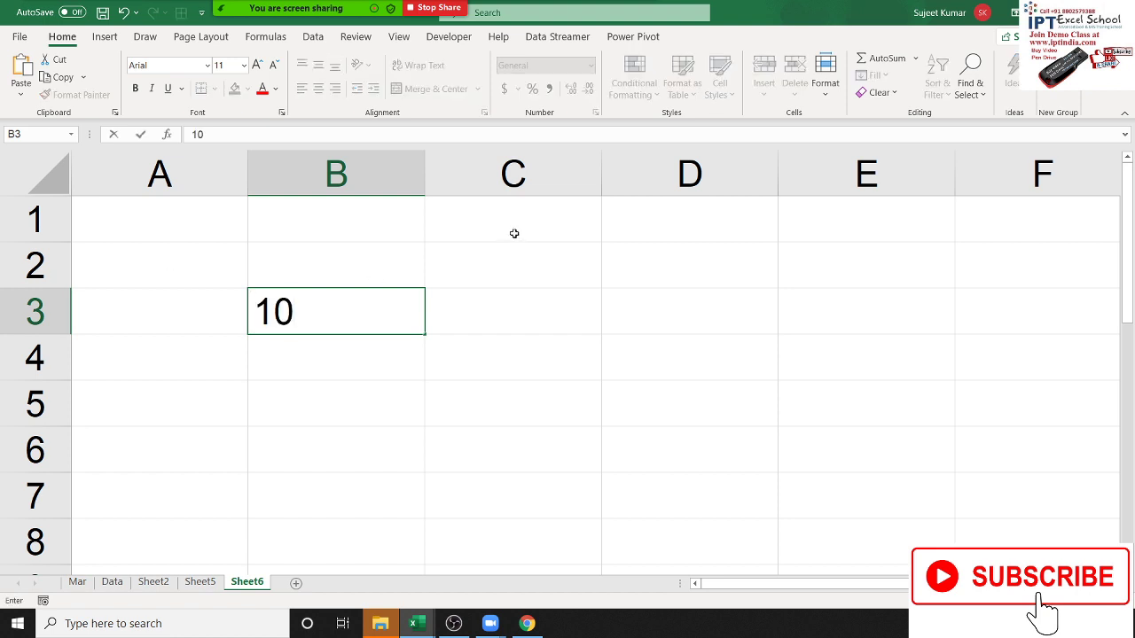
{"action": "type", "text": "th"}
{"action": "key", "text": "Return"}
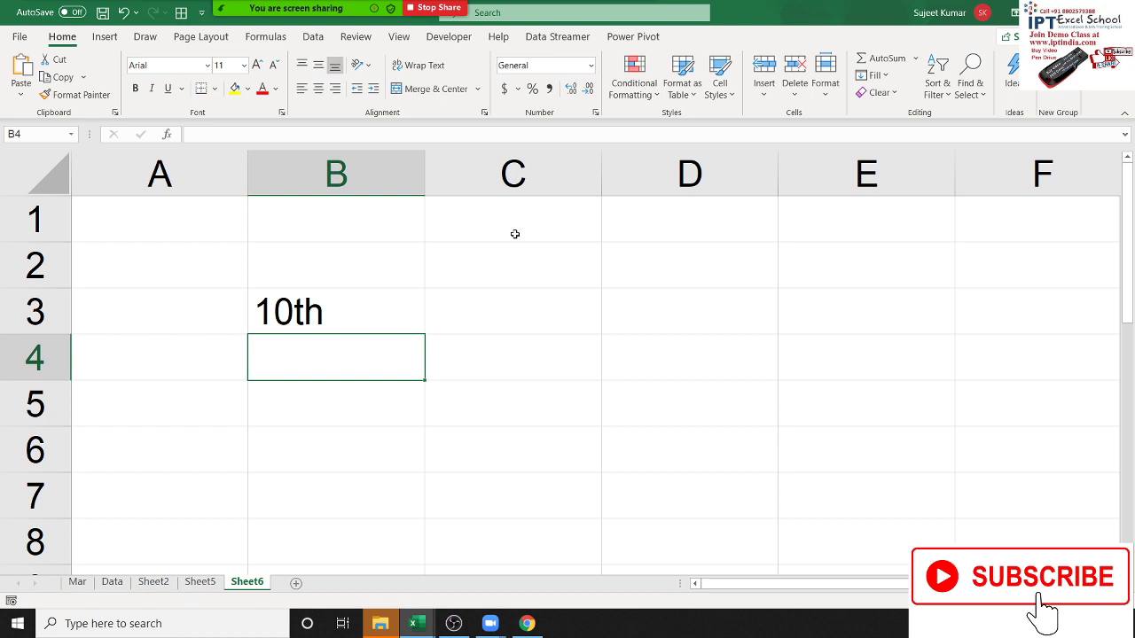
Reopen cell B3 for editing and select the 'th' letters.
{"action": "key", "text": "Up"}
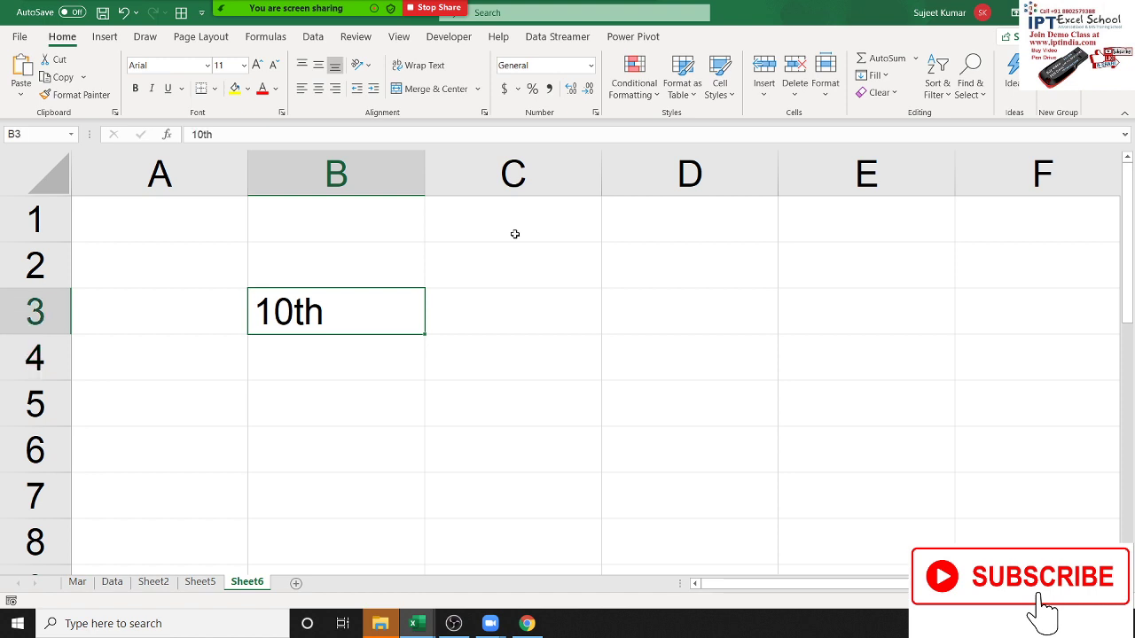
{"action": "key", "text": "F2"}
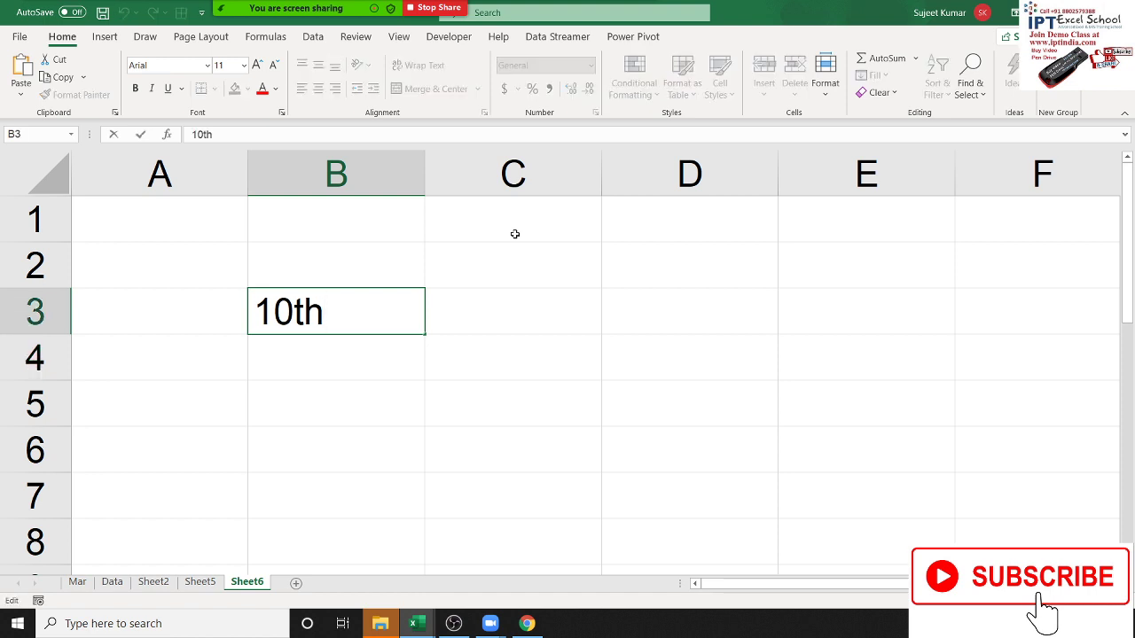
{"action": "key", "text": "Left"}
{"action": "key", "text": "Left"}
{"action": "key", "text": "Left"}
{"action": "key", "text": "Right"}
{"action": "key", "text": "shift+Right"}
{"action": "key", "text": "shift+Right"}
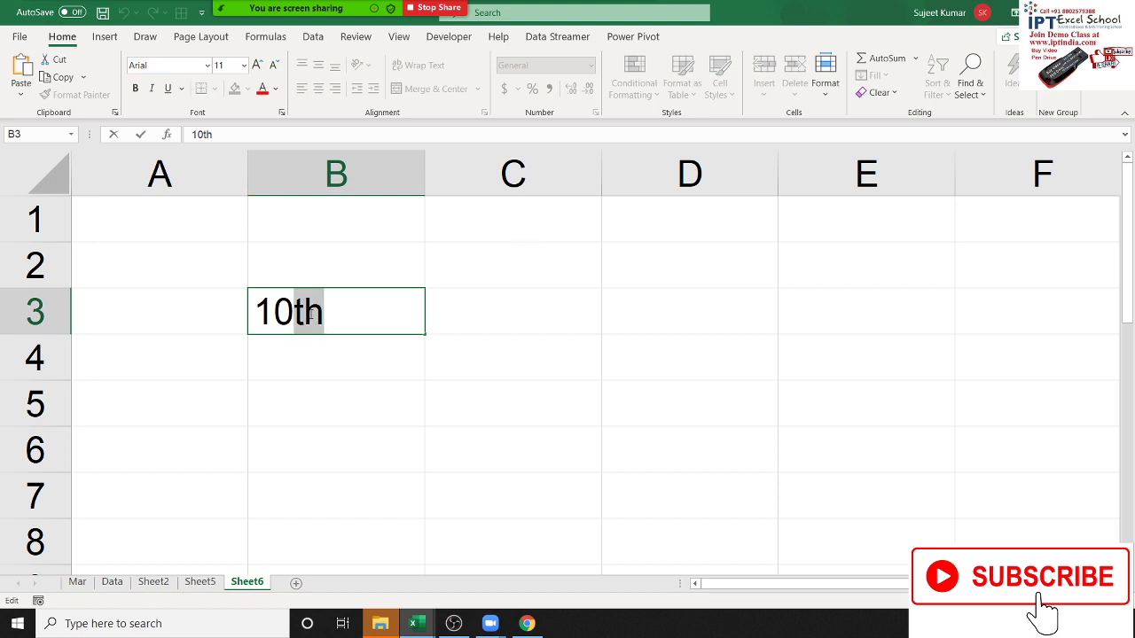
Set the selected 'th' in B3 to superscript so the cell reads 10ᵗʰ.
{"action": "right_click", "coordinate": [305, 310]}
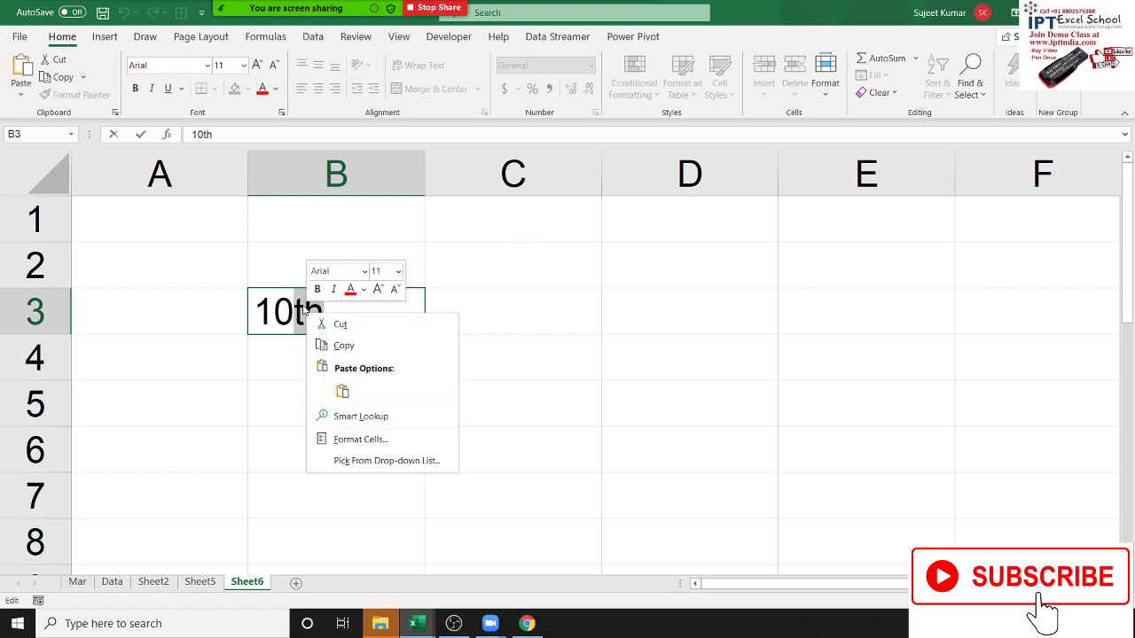
{"action": "left_click", "coordinate": [352, 447]}
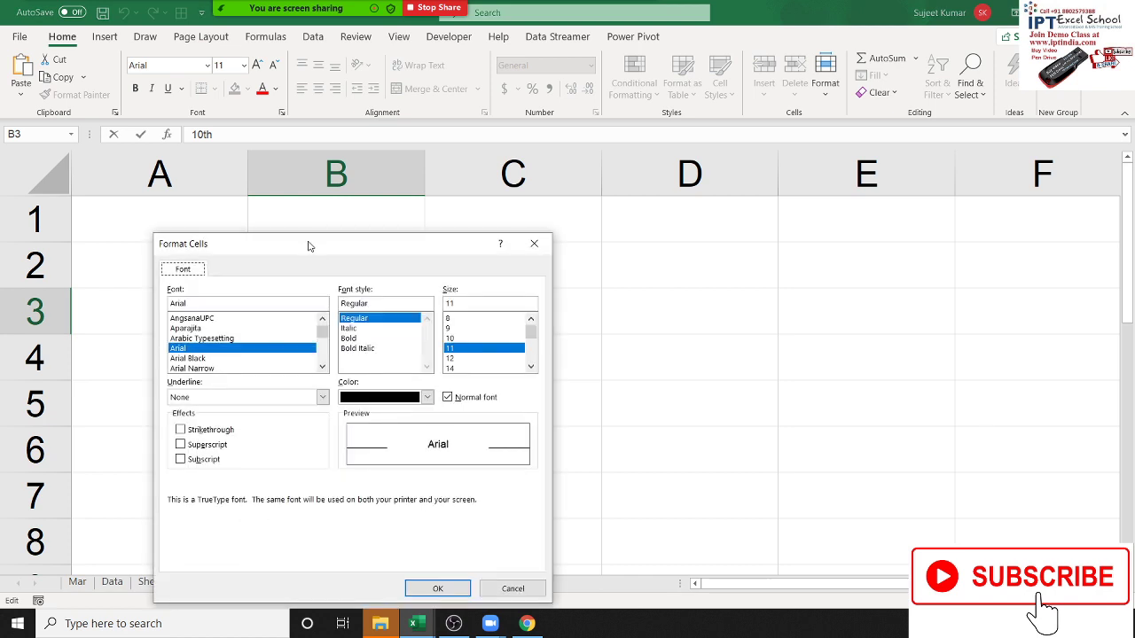
{"action": "left_click_drag", "start_coordinate": [310, 245], "coordinate": [642, 200]}
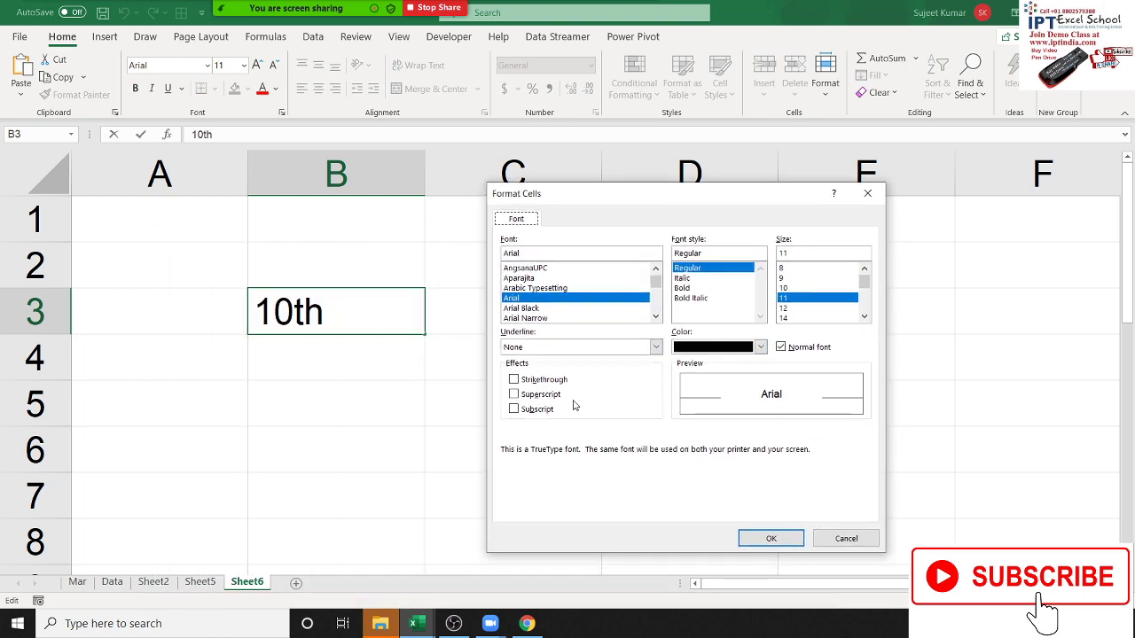
{"action": "left_click", "coordinate": [544, 398]}
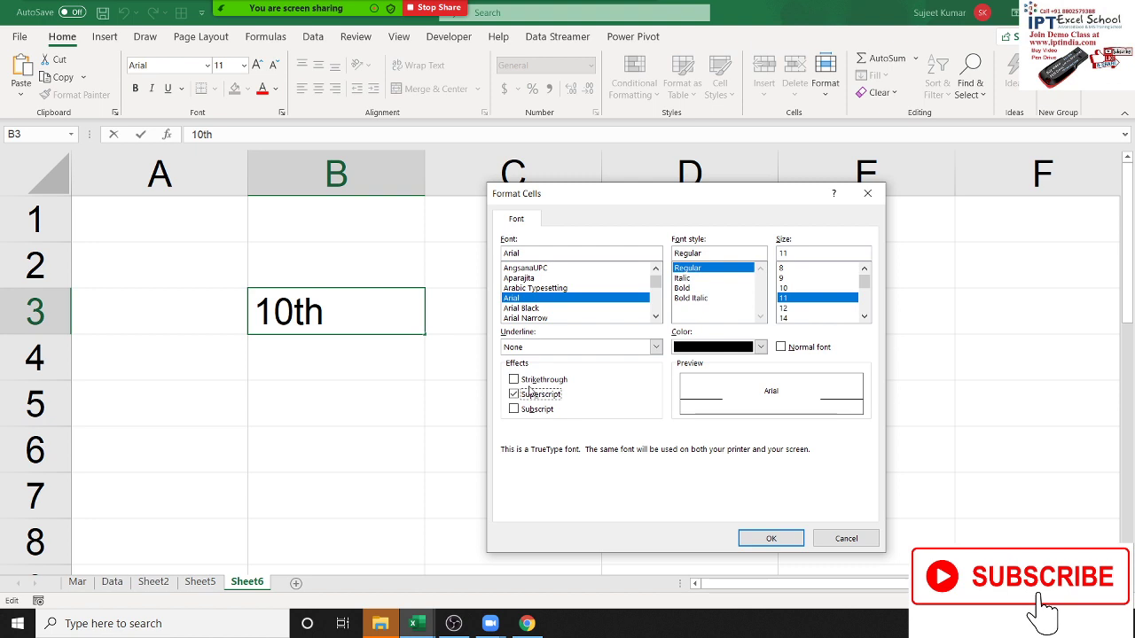
{"action": "left_click", "coordinate": [782, 539]}
{"action": "key", "text": "Return"}
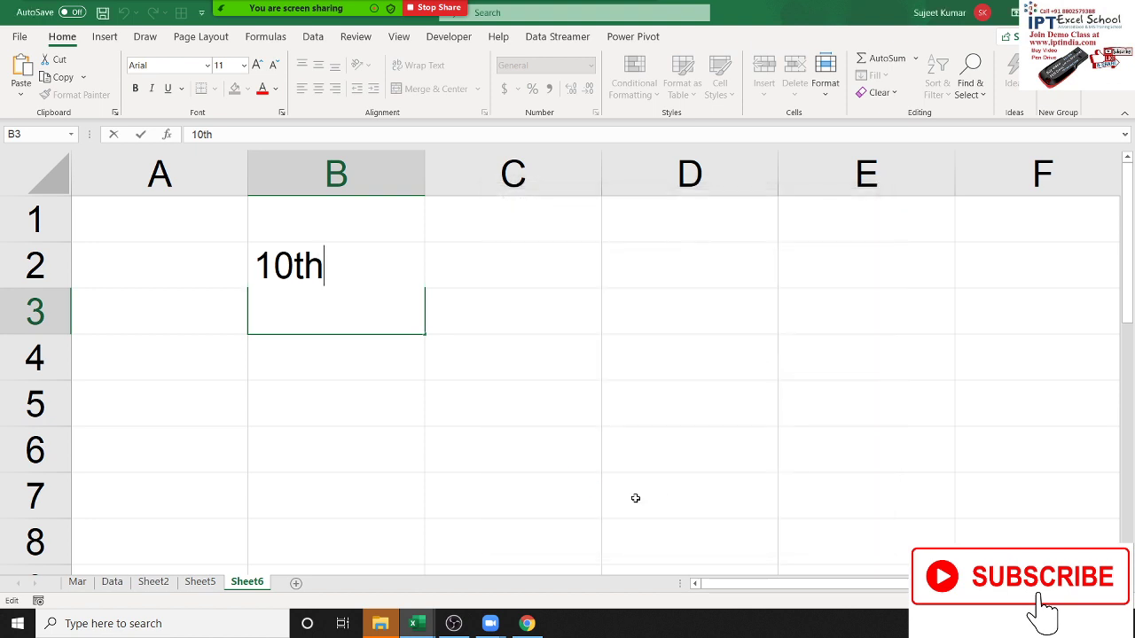
{"action": "left_click", "coordinate": [366, 434]}
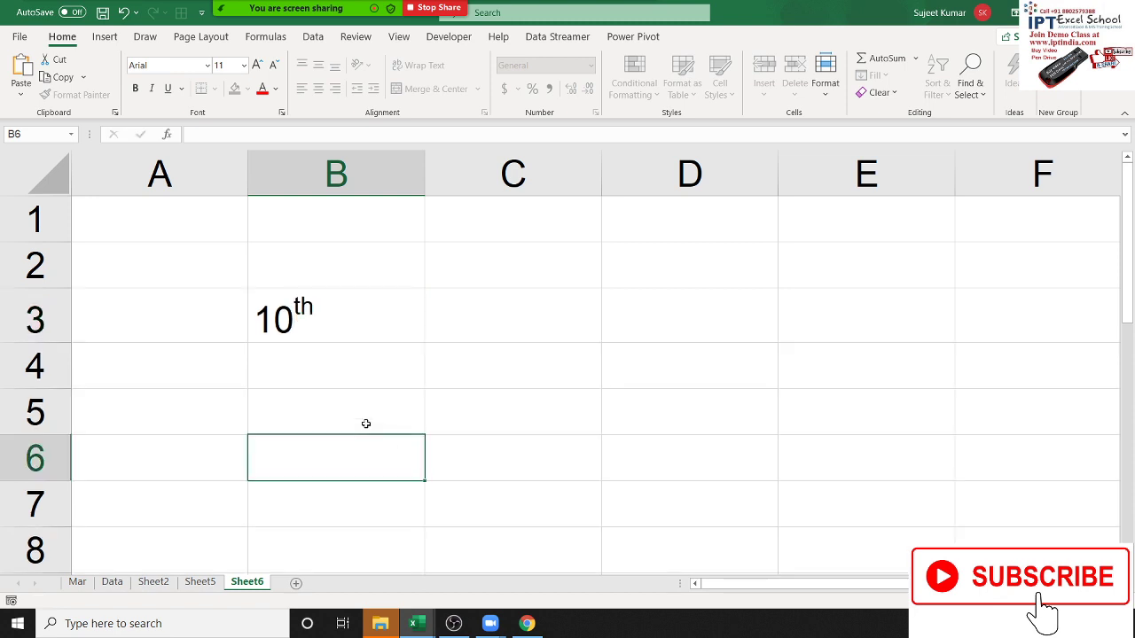
Enter 10o in cell B4.
{"action": "left_click", "coordinate": [341, 373]}
{"action": "type", "text": "10"}
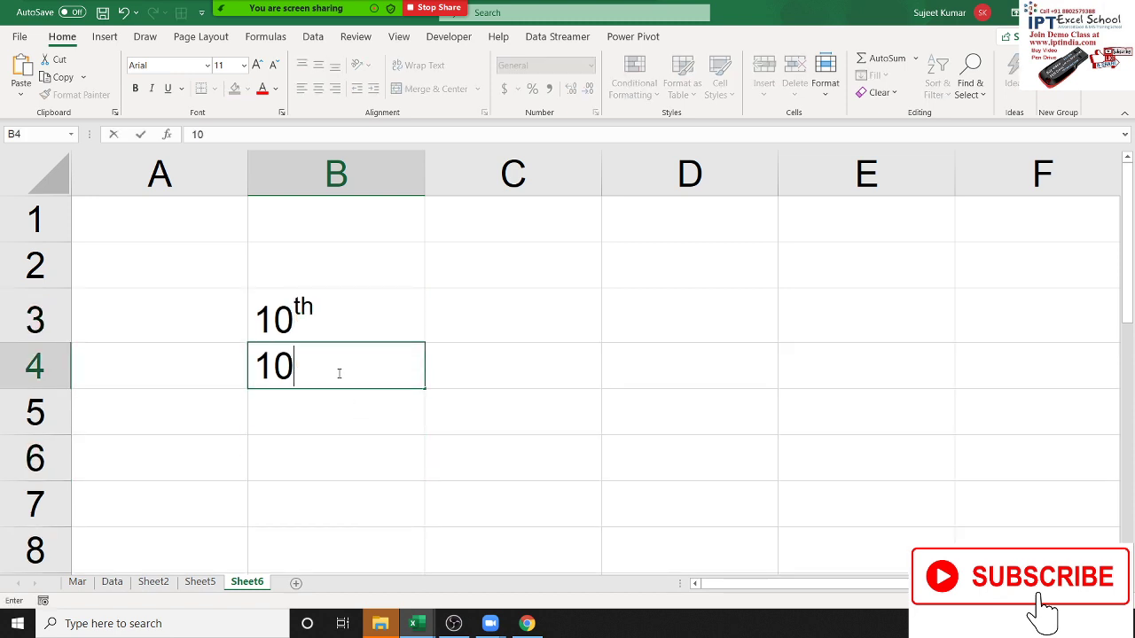
{"action": "type", "text": "o"}
{"action": "key", "text": "Return"}
Superscript the 'o' in B4 so it looks like a degree mark.
{"action": "left_click", "coordinate": [337, 373]}
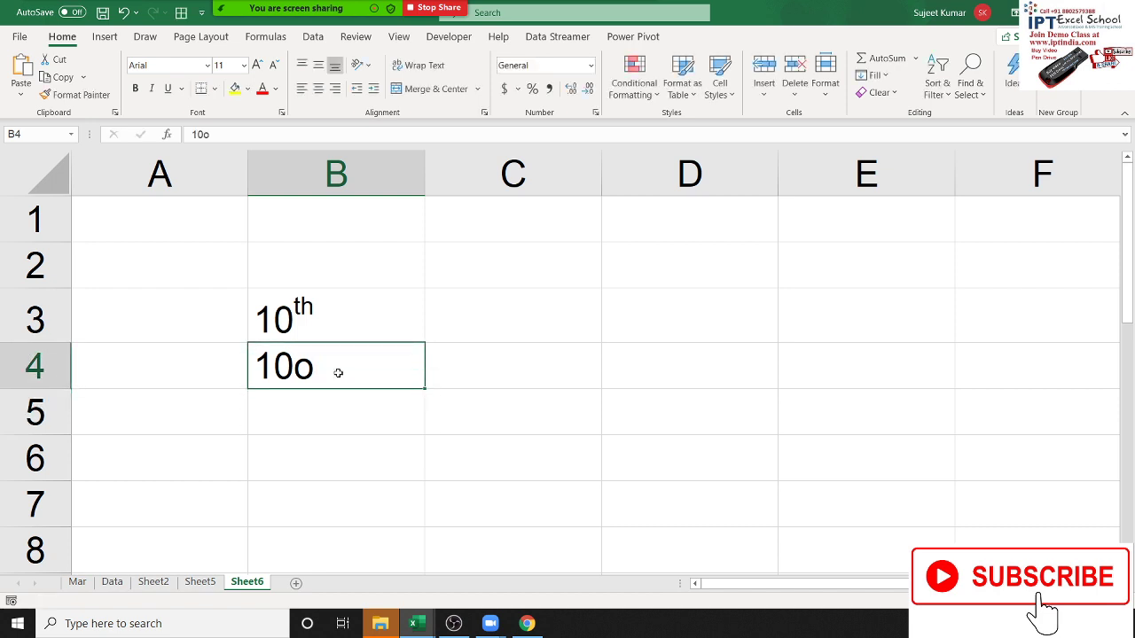
{"action": "double_click", "coordinate": [338, 372]}
{"action": "key", "text": "shift+Left"}
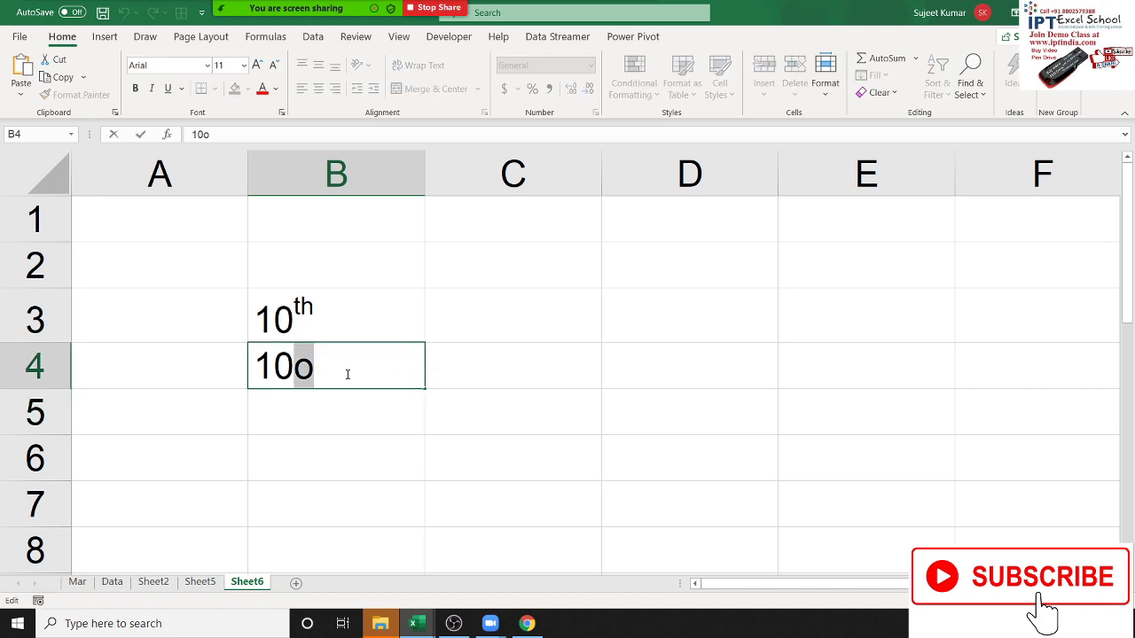
{"action": "left_click", "coordinate": [282, 113]}
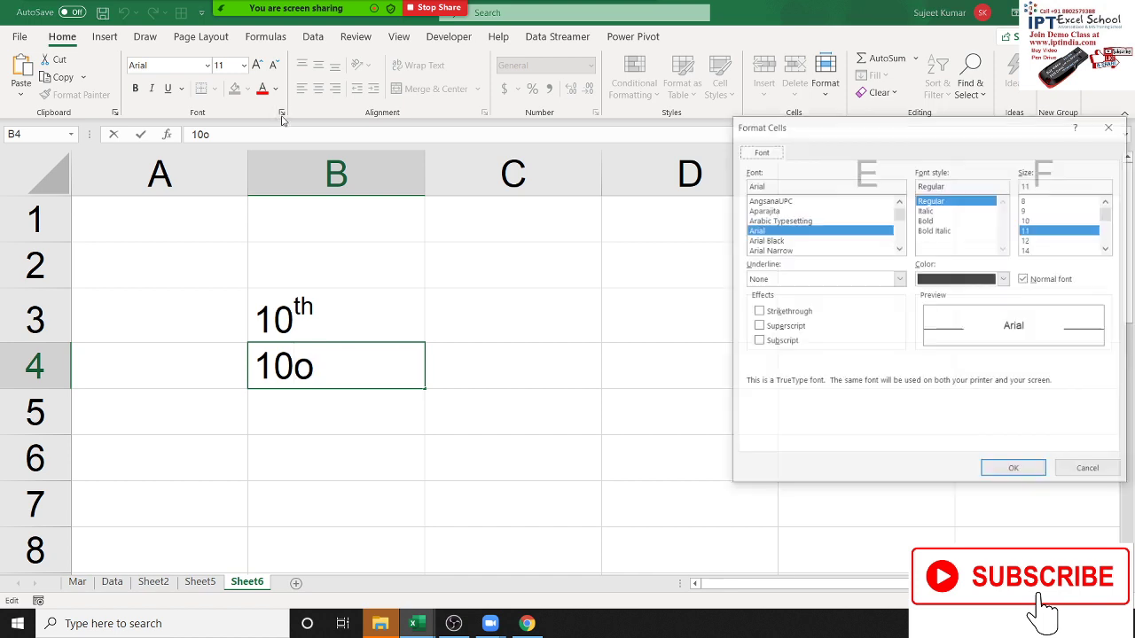
{"action": "left_click", "coordinate": [796, 330]}
{"action": "left_click", "coordinate": [1014, 470]}
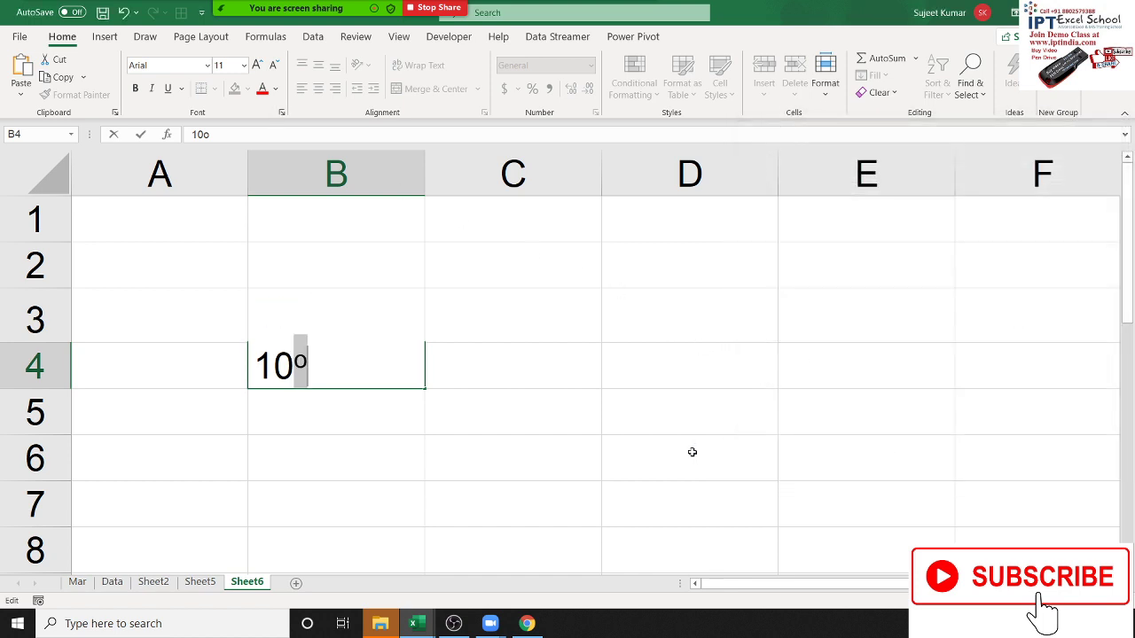
{"action": "left_click", "coordinate": [693, 452]}
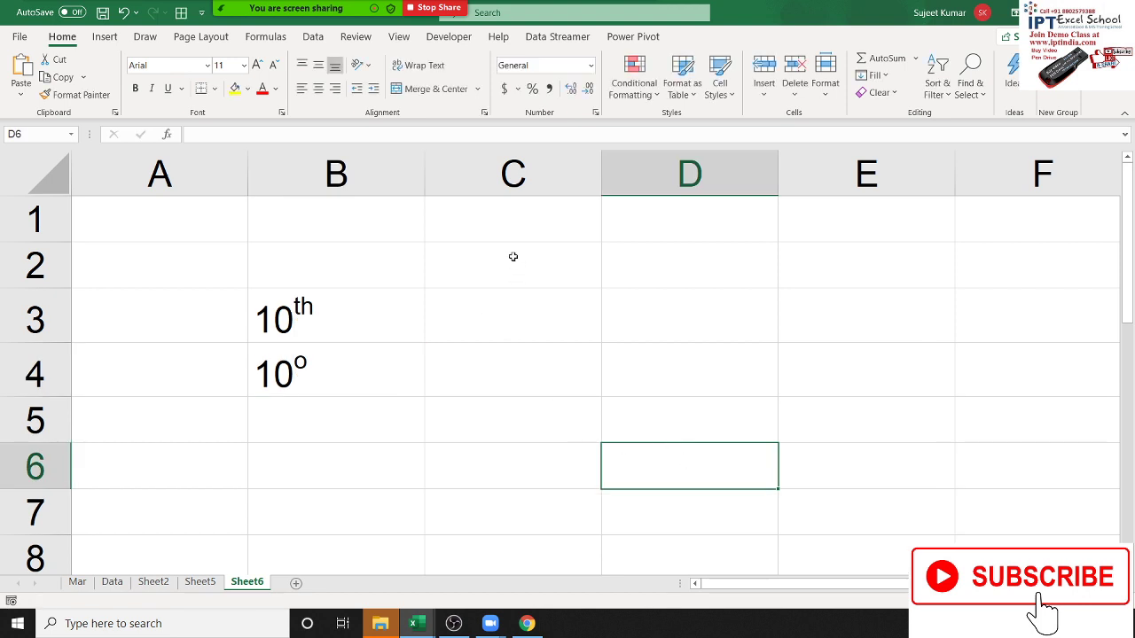
{"action": "left_click", "coordinate": [491, 220]}
Enter 10, 36, 52, 45, 69, 95 and 25 down cells C1 to C7.
{"action": "type", "text": "10"}
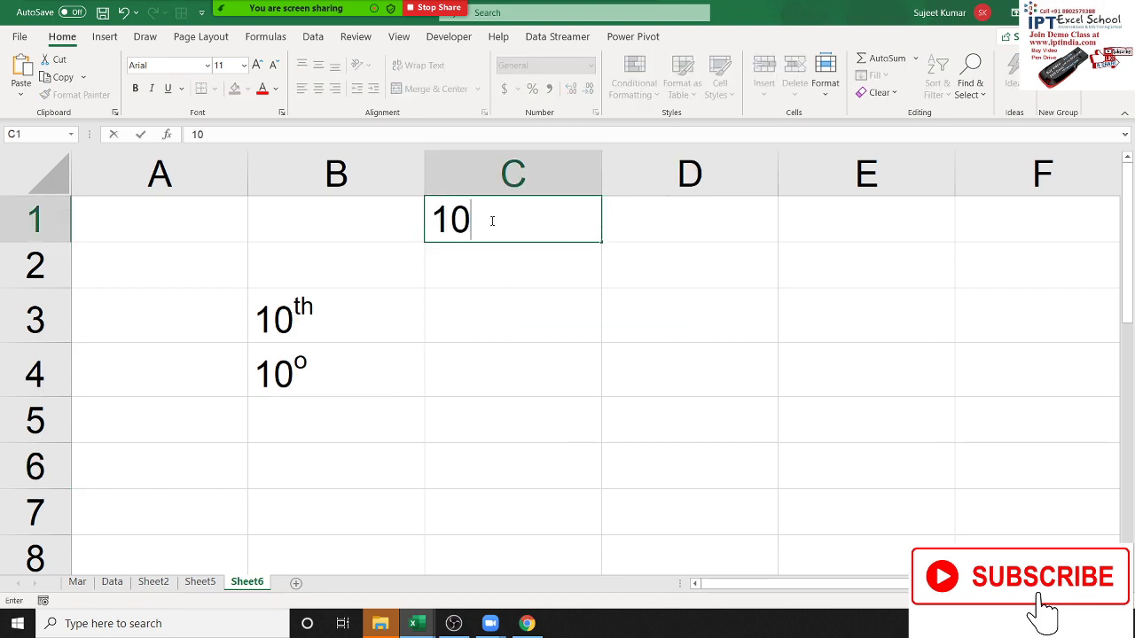
{"action": "key", "text": "Return"}
{"action": "type", "text": "36"}
{"action": "key", "text": "Return"}
{"action": "type", "text": "52"}
{"action": "key", "text": "Return"}
{"action": "type", "text": "4"}
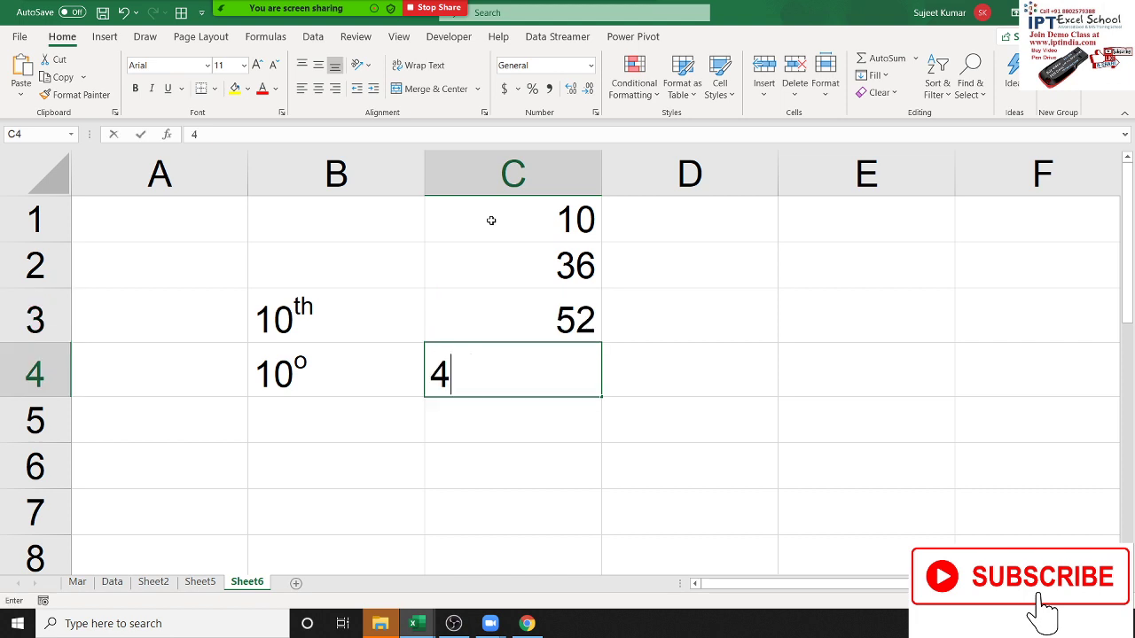
{"action": "type", "text": "5"}
{"action": "key", "text": "Return"}
{"action": "type", "text": "69"}
{"action": "key", "text": "Return"}
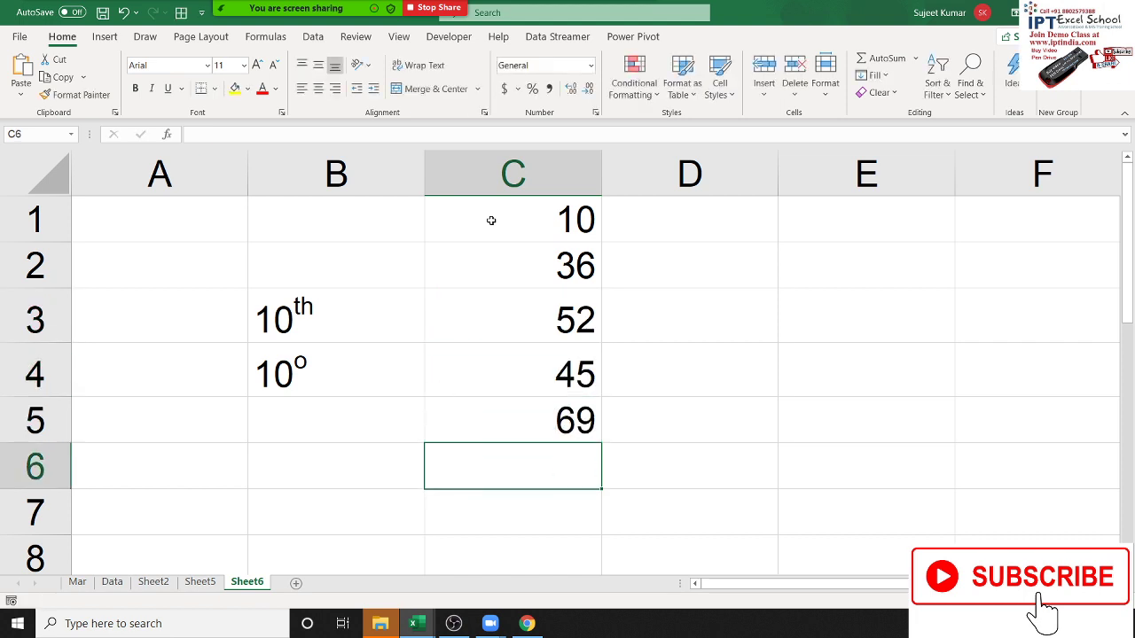
{"action": "type", "text": "95"}
{"action": "key", "text": "Return"}
{"action": "type", "text": "25"}
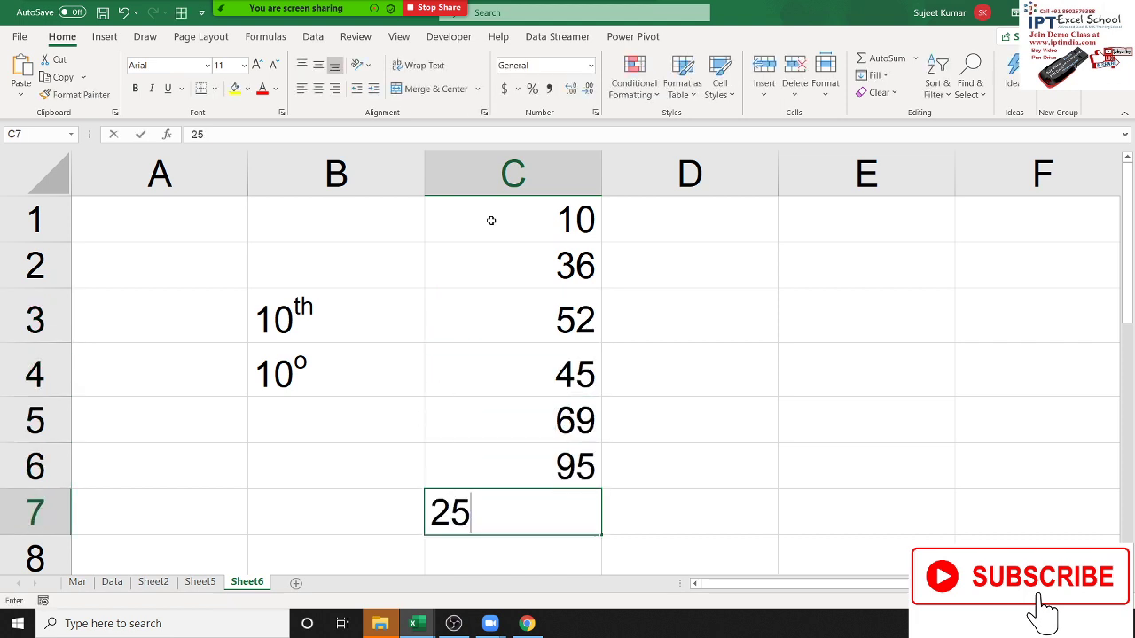
{"action": "key", "text": "Return"}
{"action": "scroll", "coordinate": [532, 195], "scroll_direction": "up", "scroll_amount": 1}
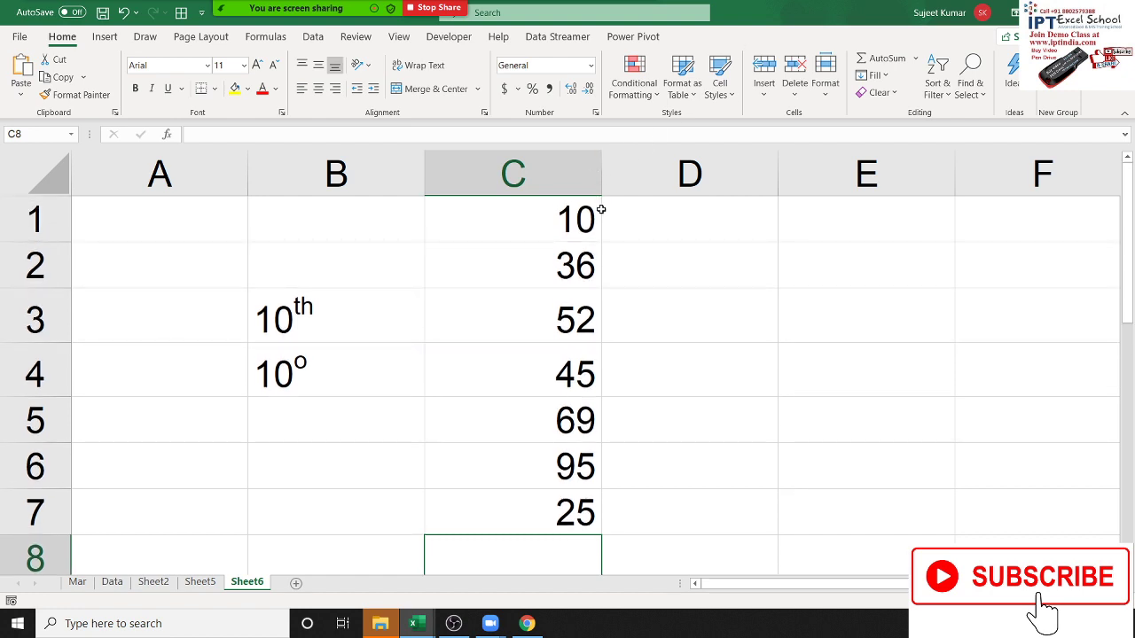
{"action": "left_click", "coordinate": [600, 213]}
{"action": "left_click", "coordinate": [579, 216]}
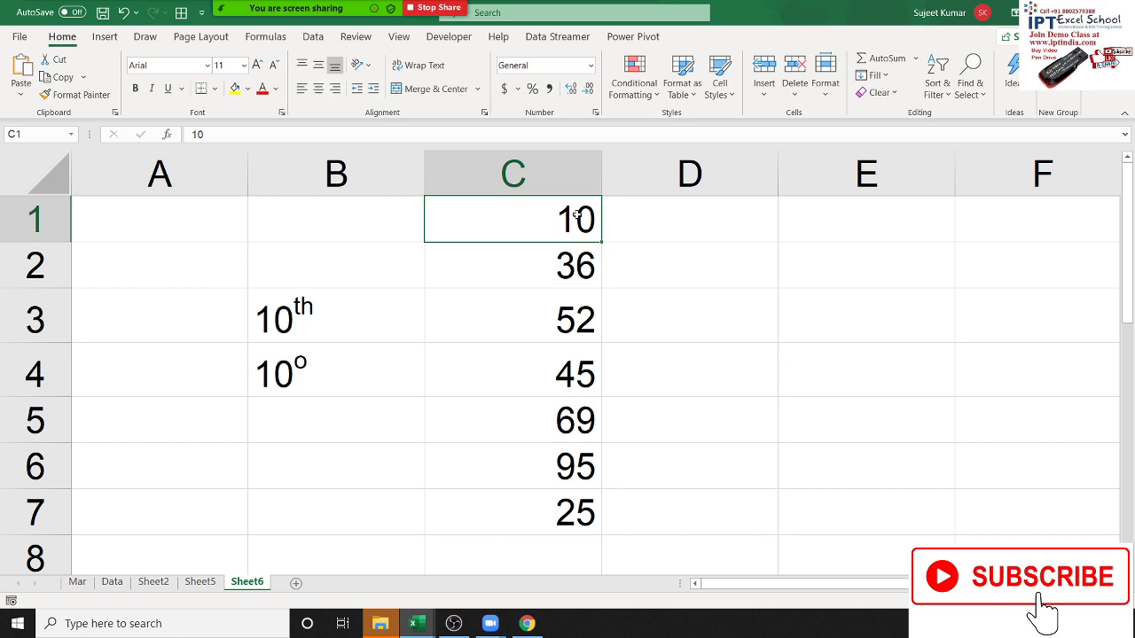
Type o in D1 and fill it down to D7.
{"action": "left_click", "coordinate": [706, 225]}
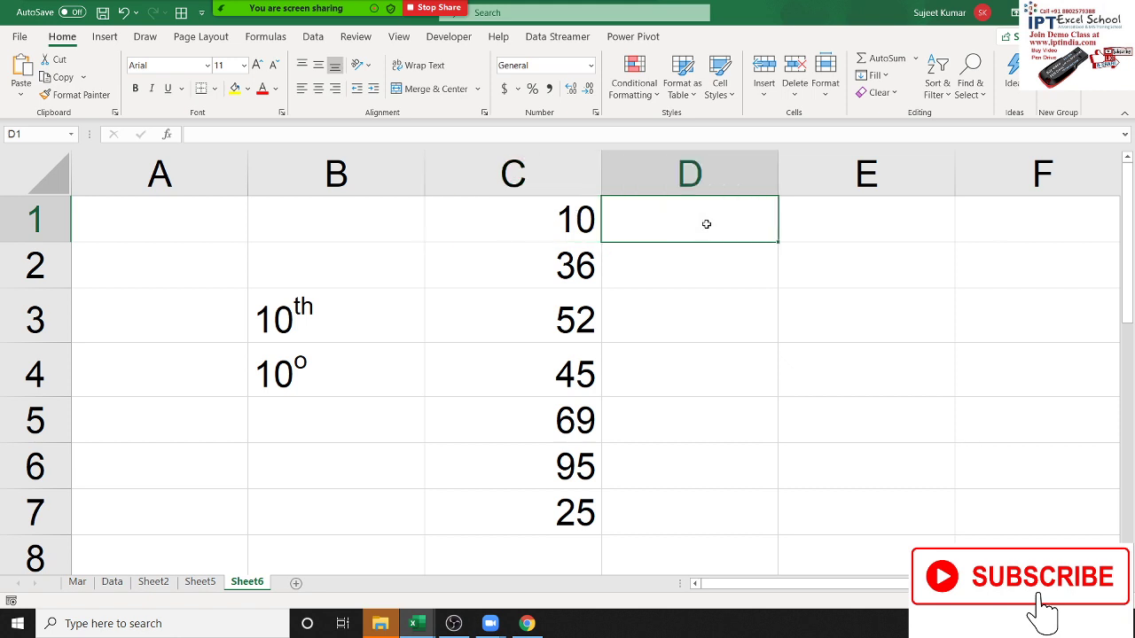
{"action": "type", "text": "o"}
{"action": "key", "text": "Return"}
{"action": "left_click", "coordinate": [676, 197]}
{"action": "mouse_move", "coordinate": [676, 197]}
{"action": "left_mouse_down"}
{"action": "mouse_move", "coordinate": [647, 446]}
{"action": "mouse_move", "coordinate": [656, 509]}
{"action": "left_mouse_up"}
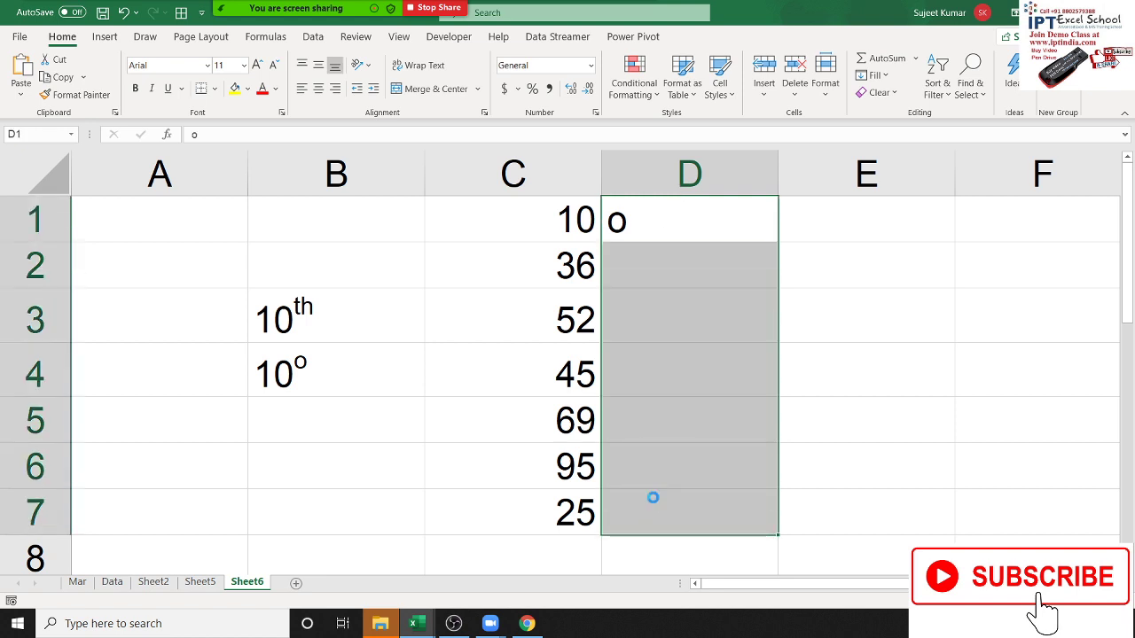
{"action": "mouse_move", "coordinate": [540, 224]}
{"action": "left_mouse_down"}
{"action": "mouse_move", "coordinate": [696, 434]}
{"action": "mouse_move", "coordinate": [692, 509]}
{"action": "left_mouse_up"}
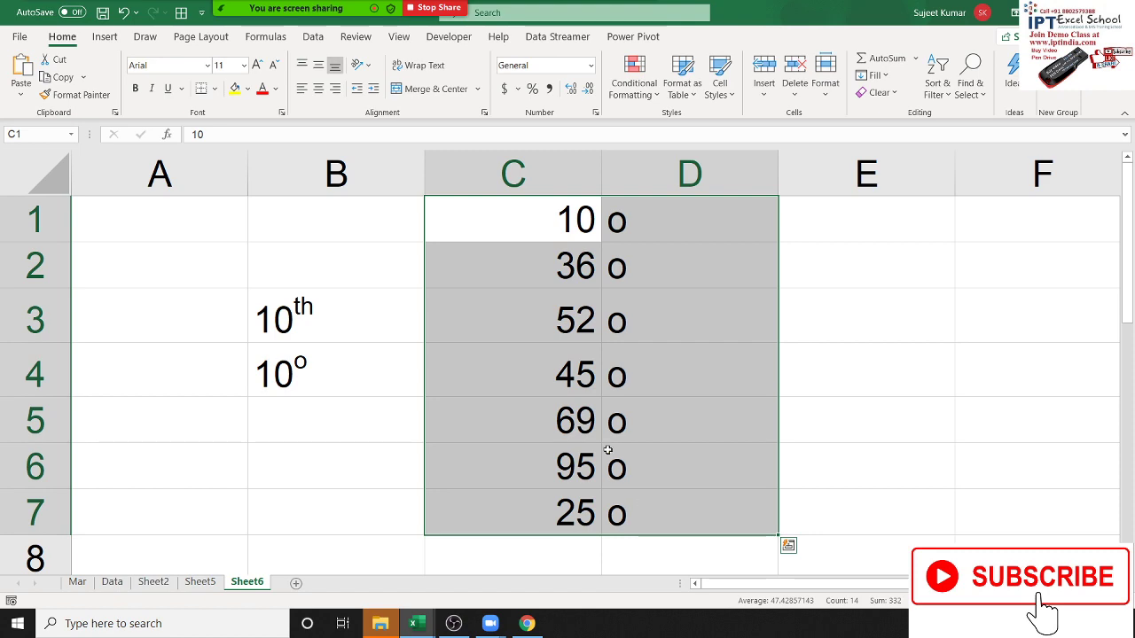
Format the o characters in D1:D7 as superscript.
{"action": "right_click", "coordinate": [589, 381]}
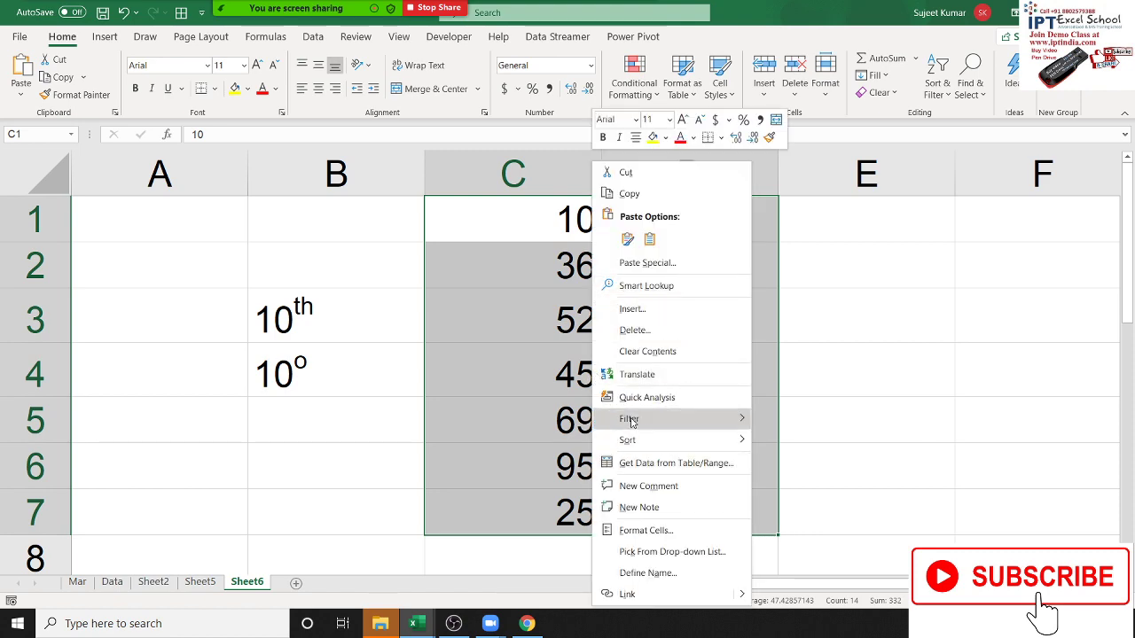
{"action": "left_click", "coordinate": [645, 530]}
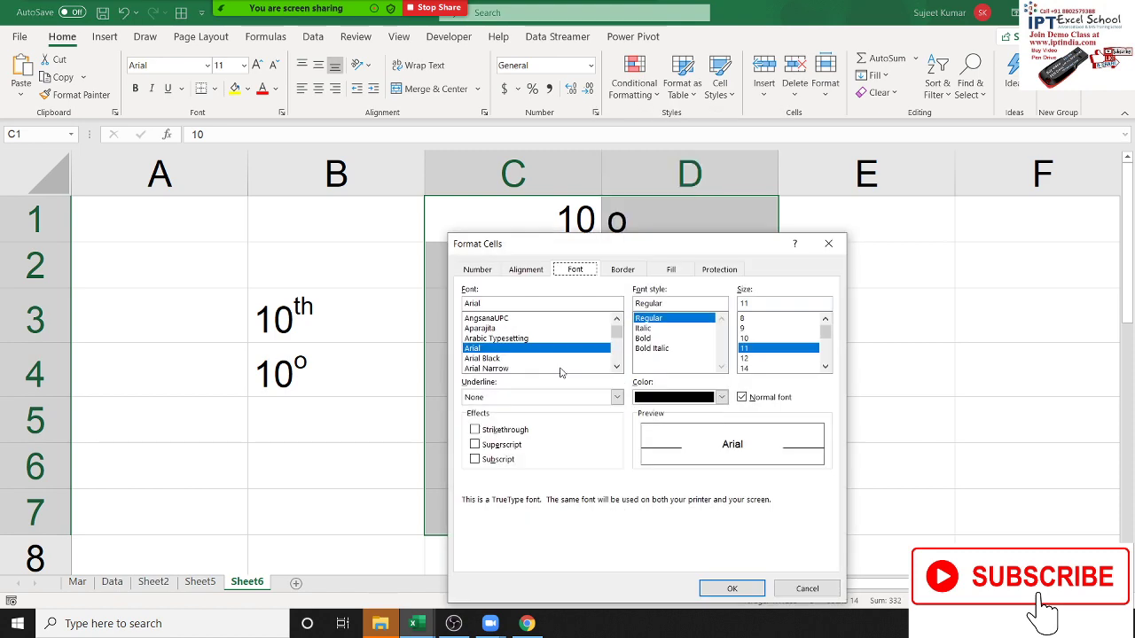
{"action": "left_click", "coordinate": [513, 445]}
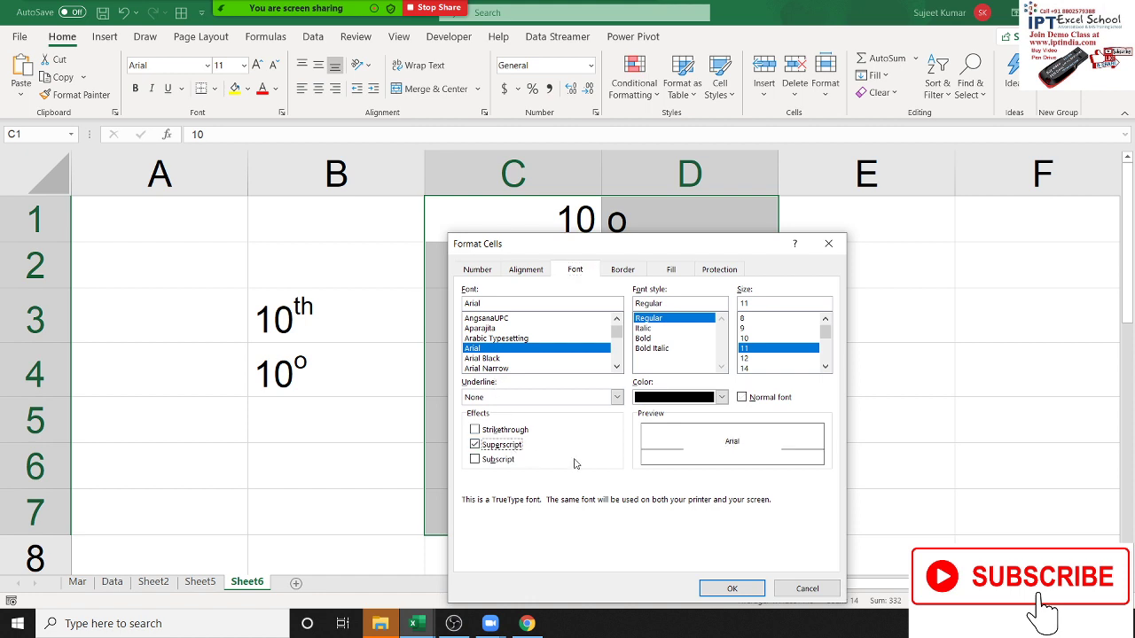
{"action": "left_click", "coordinate": [828, 243]}
{"action": "left_click_drag", "start_coordinate": [654, 218], "coordinate": [658, 500]}
{"action": "right_click", "coordinate": [639, 448]}
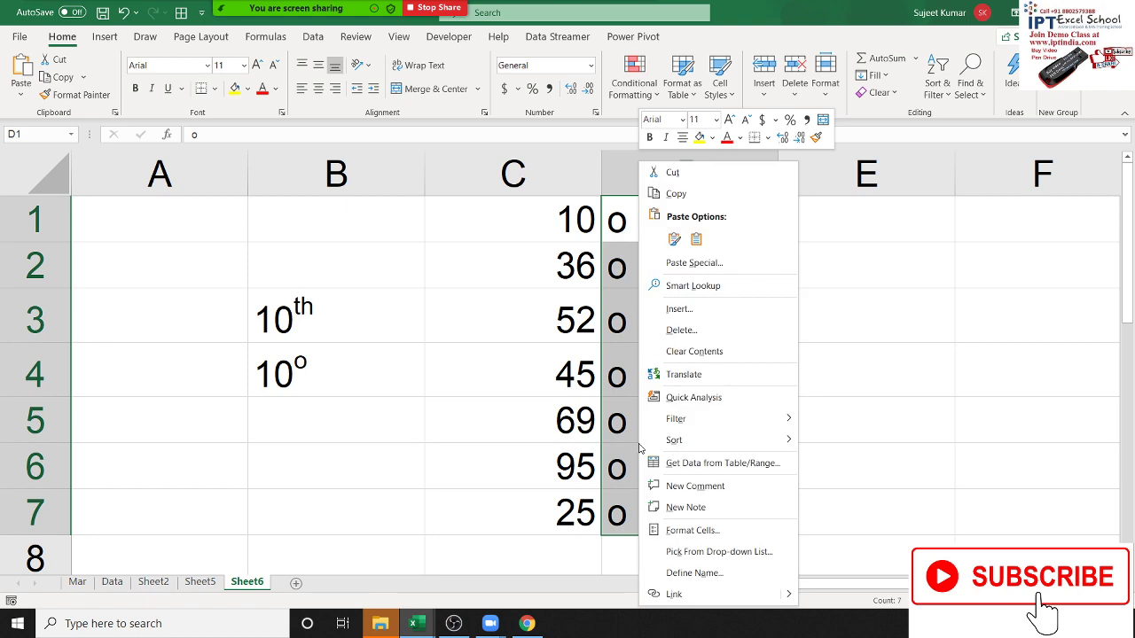
{"action": "left_click", "coordinate": [693, 530]}
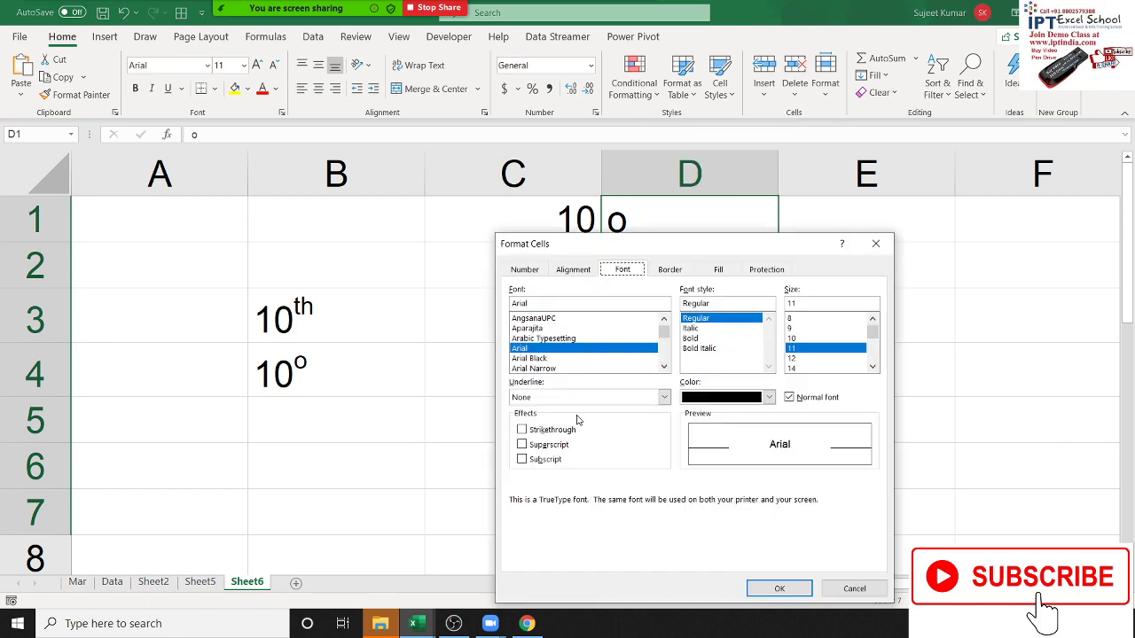
{"action": "left_click", "coordinate": [521, 445]}
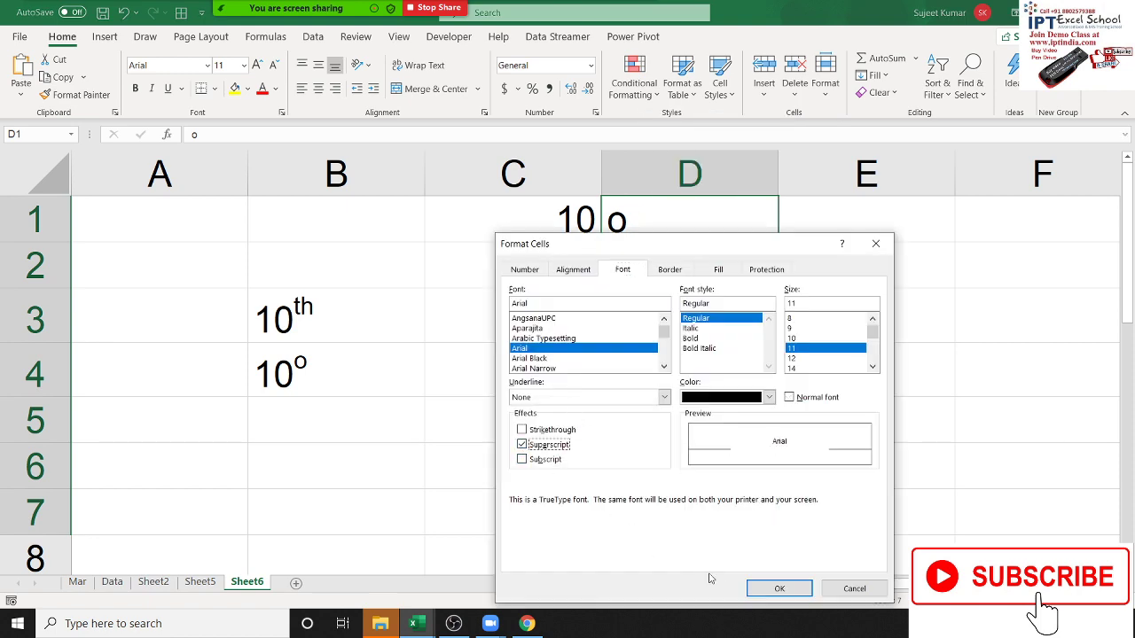
{"action": "left_click", "coordinate": [779, 589]}
{"action": "left_click", "coordinate": [498, 403]}
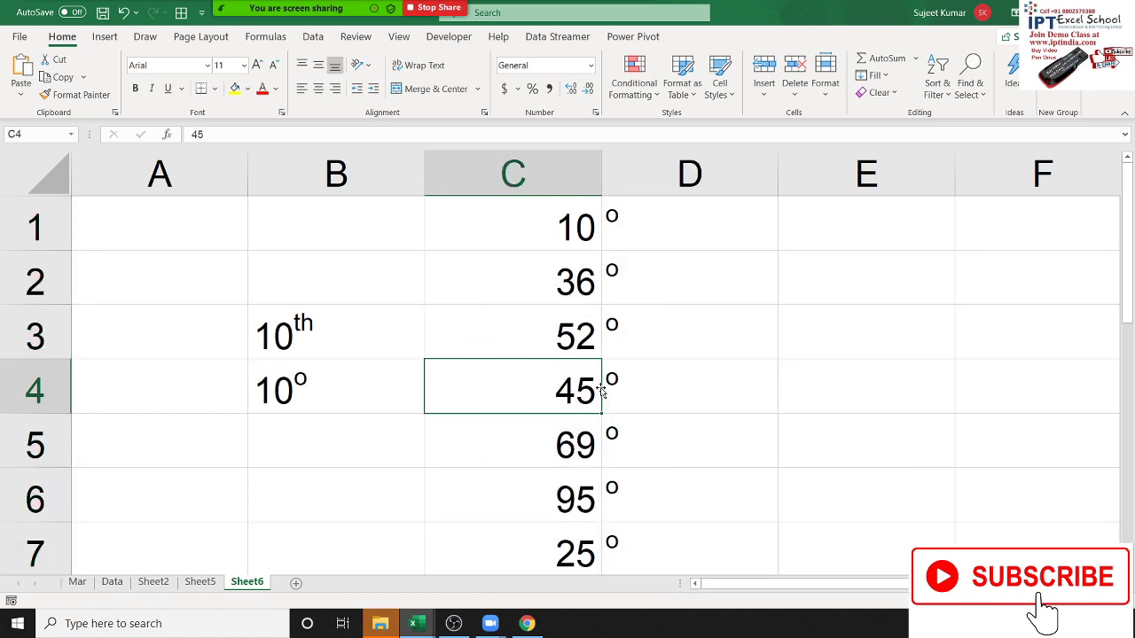
Narrow column D to fit the degree marks and select C1:D7.
{"action": "left_click_drag", "start_coordinate": [777, 180], "coordinate": [636, 198]}
{"action": "left_click_drag", "start_coordinate": [532, 222], "coordinate": [614, 553]}
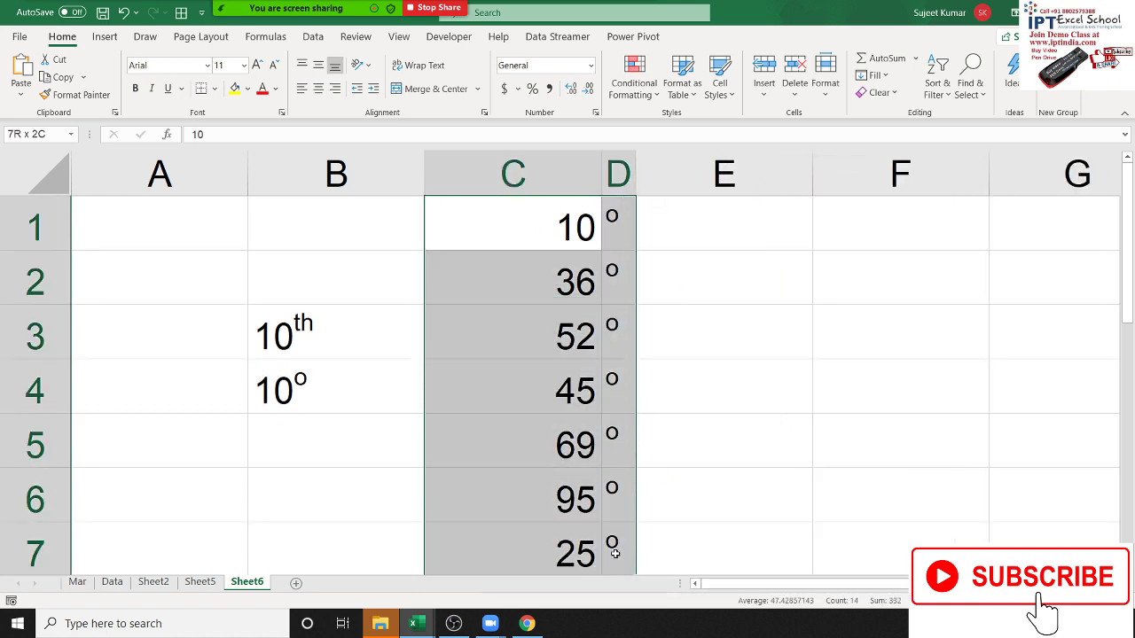
{"action": "scroll", "coordinate": [614, 532], "scroll_direction": "down", "scroll_amount": 2}
{"action": "scroll", "coordinate": [612, 515], "scroll_direction": "up", "scroll_amount": 2}
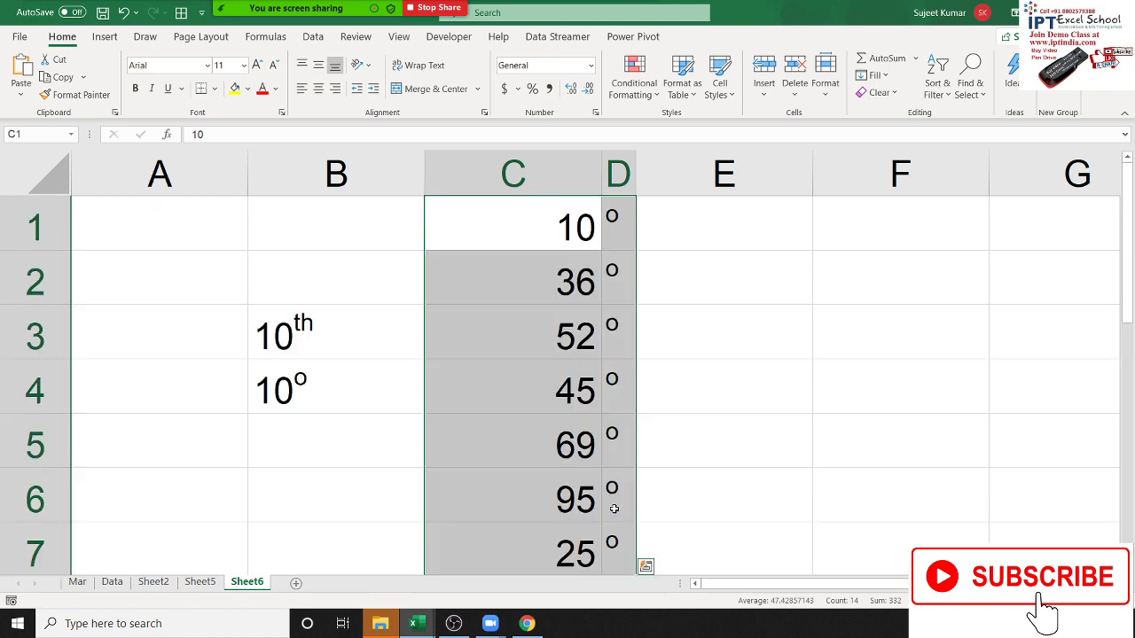
Give C1:D7 an outline border with horizontal lines between every row.
{"action": "right_click", "coordinate": [564, 338]}
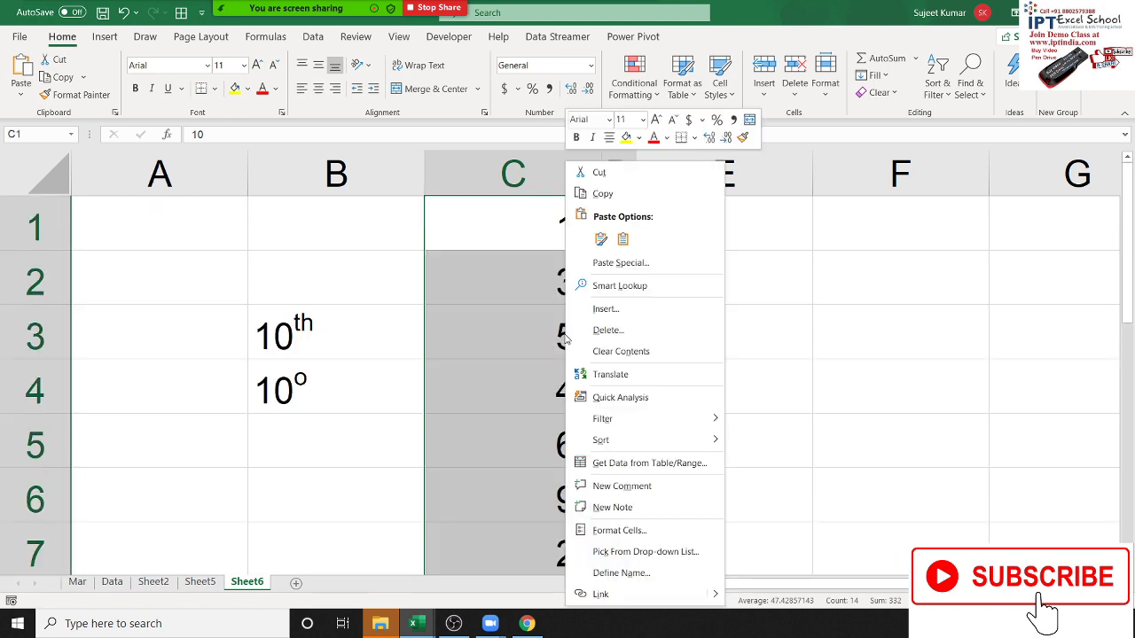
{"action": "left_click", "coordinate": [629, 529]}
{"action": "left_click", "coordinate": [616, 270]}
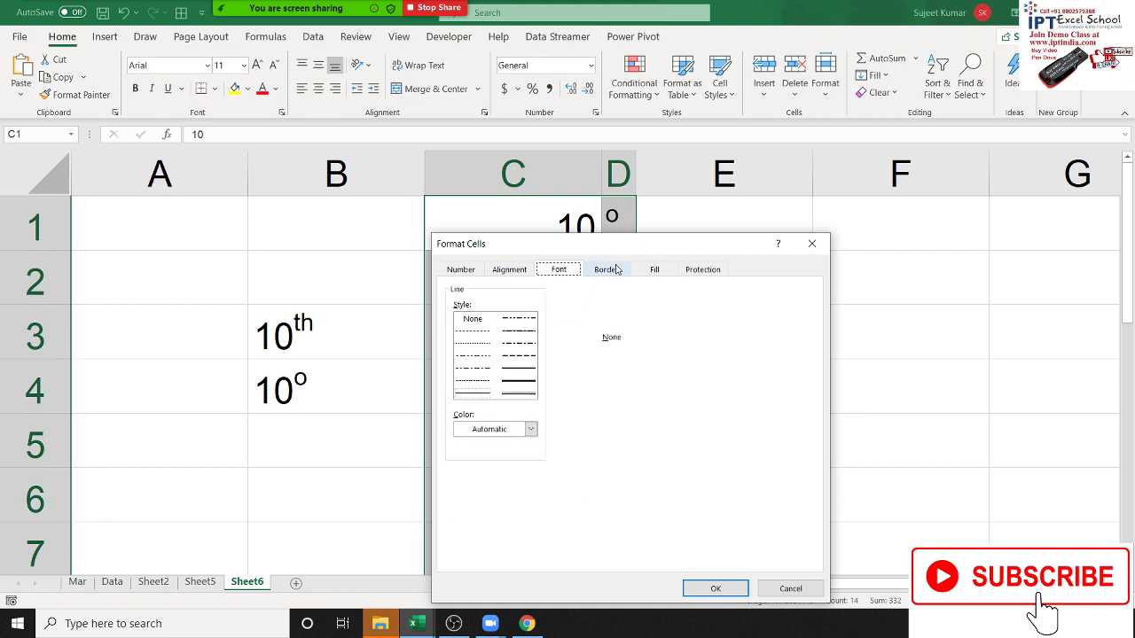
{"action": "left_click_drag", "start_coordinate": [640, 250], "coordinate": [924, 140]}
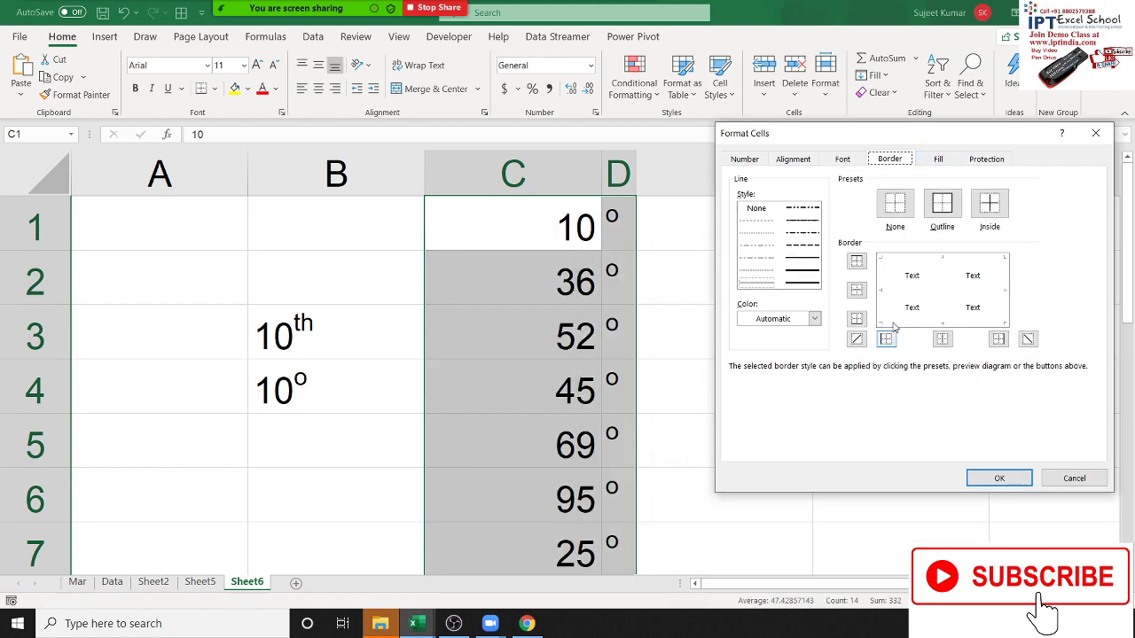
{"action": "left_click", "coordinate": [921, 259]}
{"action": "left_click", "coordinate": [890, 290]}
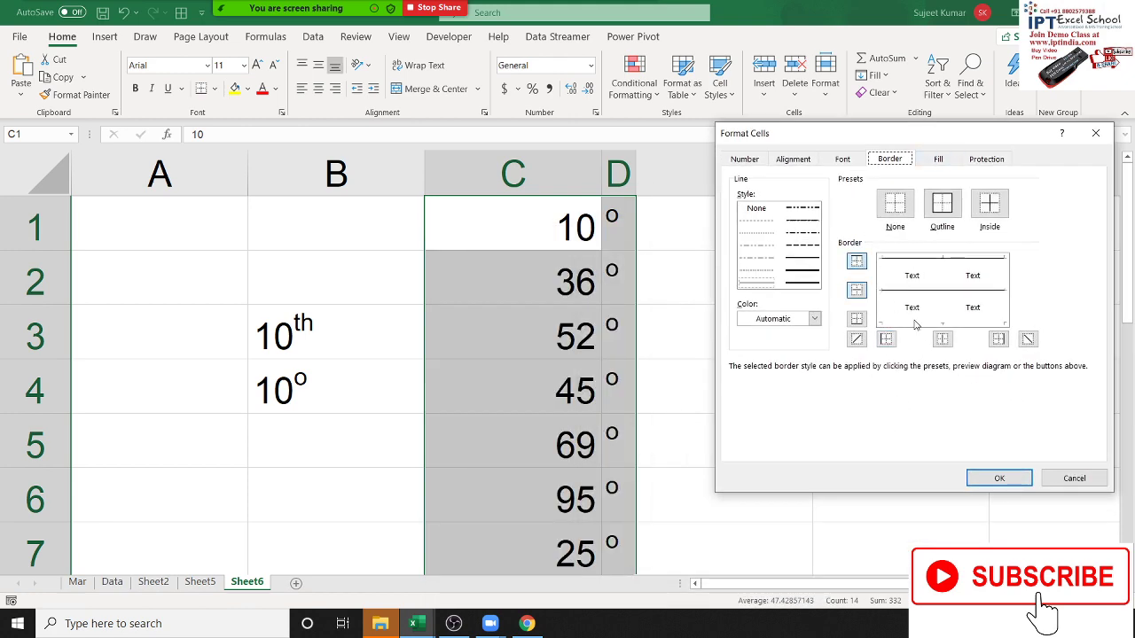
{"action": "left_click", "coordinate": [920, 327]}
{"action": "left_click", "coordinate": [886, 316]}
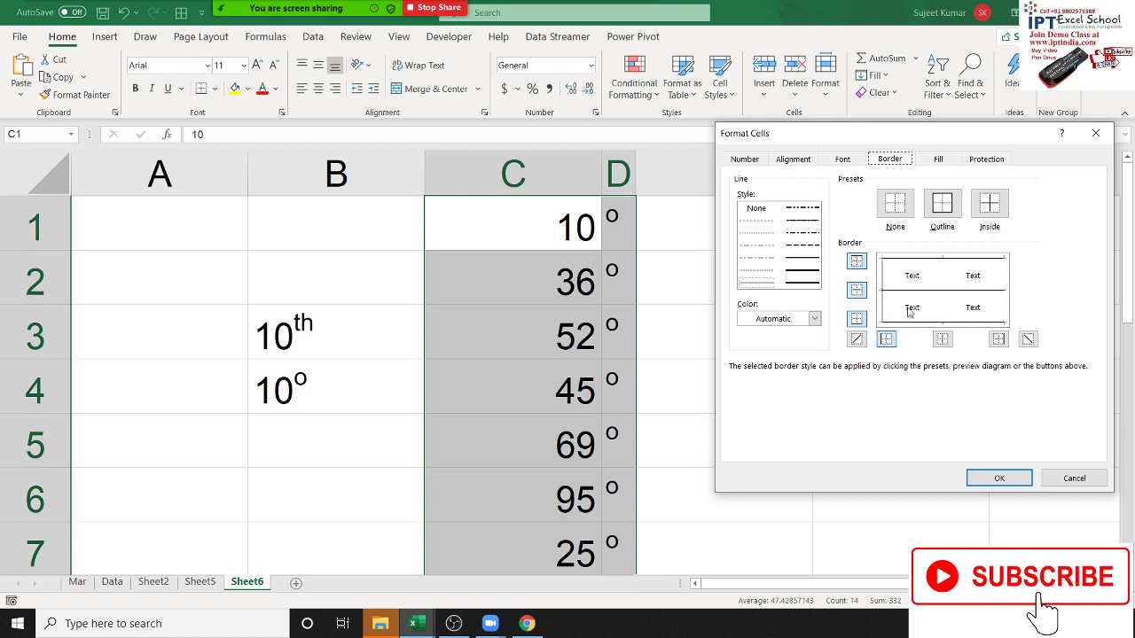
{"action": "left_click", "coordinate": [1005, 308]}
{"action": "left_click", "coordinate": [944, 284]}
{"action": "left_click", "coordinate": [943, 284]}
{"action": "left_click", "coordinate": [943, 284]}
{"action": "left_click", "coordinate": [943, 284]}
{"action": "left_click", "coordinate": [1000, 478]}
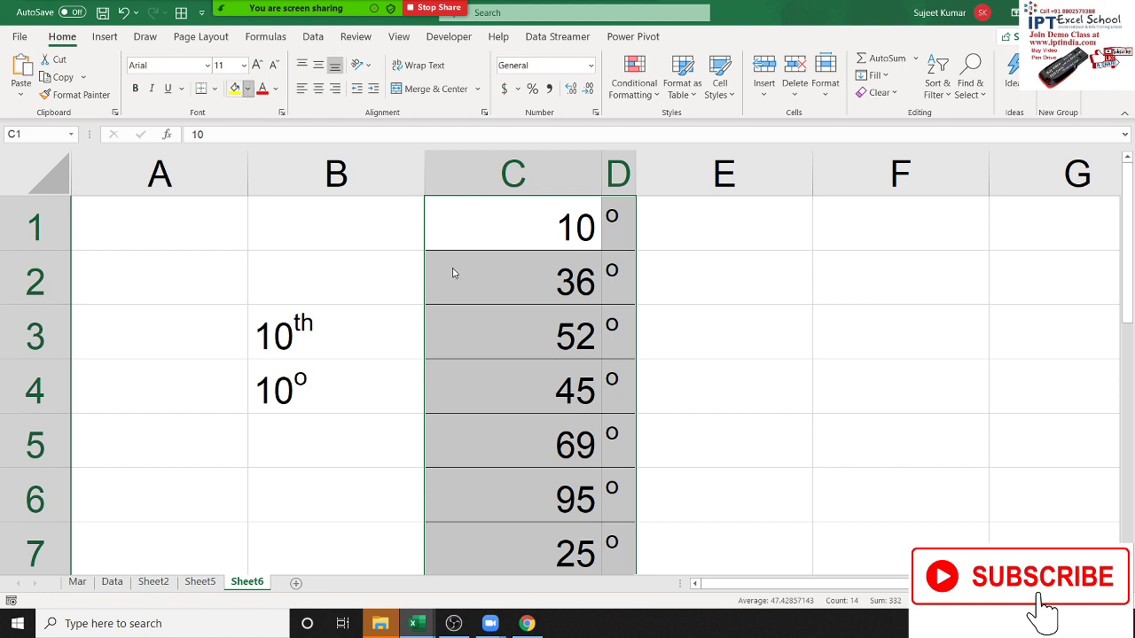
{"action": "left_click", "coordinate": [248, 89]}
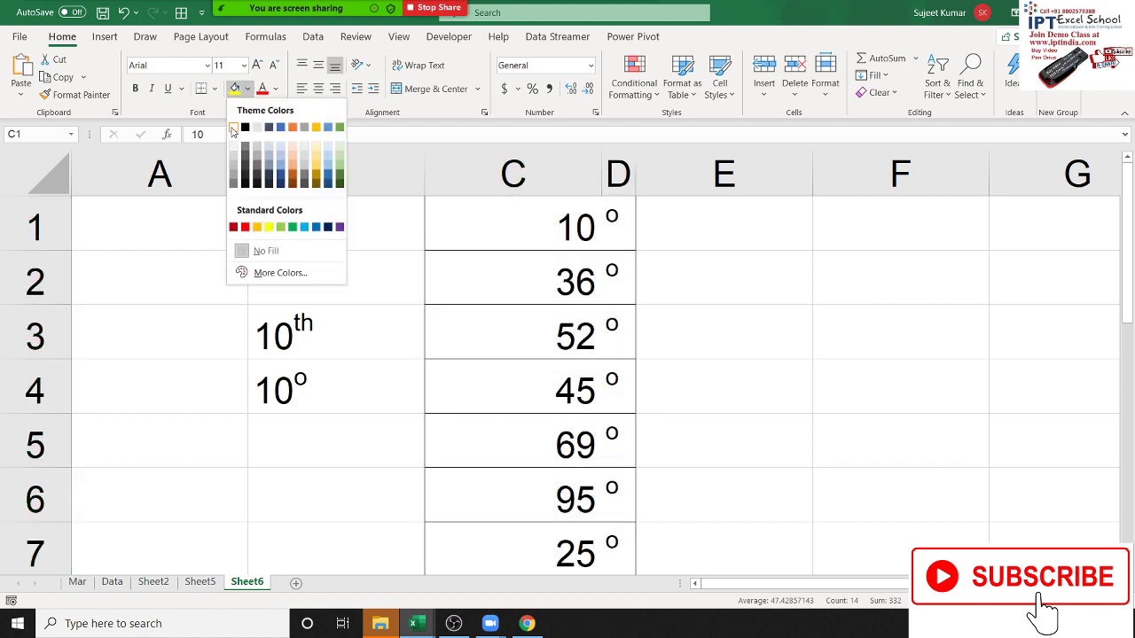
Fill C1:D7 with white and toggle the sheet gridlines off and back on.
{"action": "left_click", "coordinate": [233, 131]}
{"action": "left_click", "coordinate": [728, 241]}
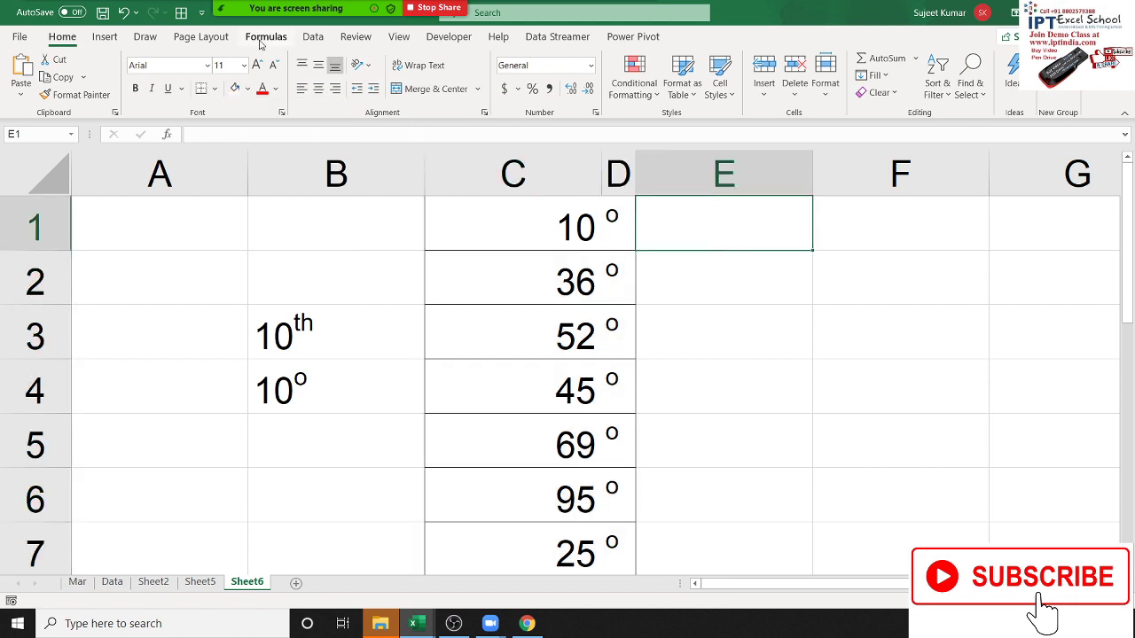
{"action": "left_click", "coordinate": [201, 41]}
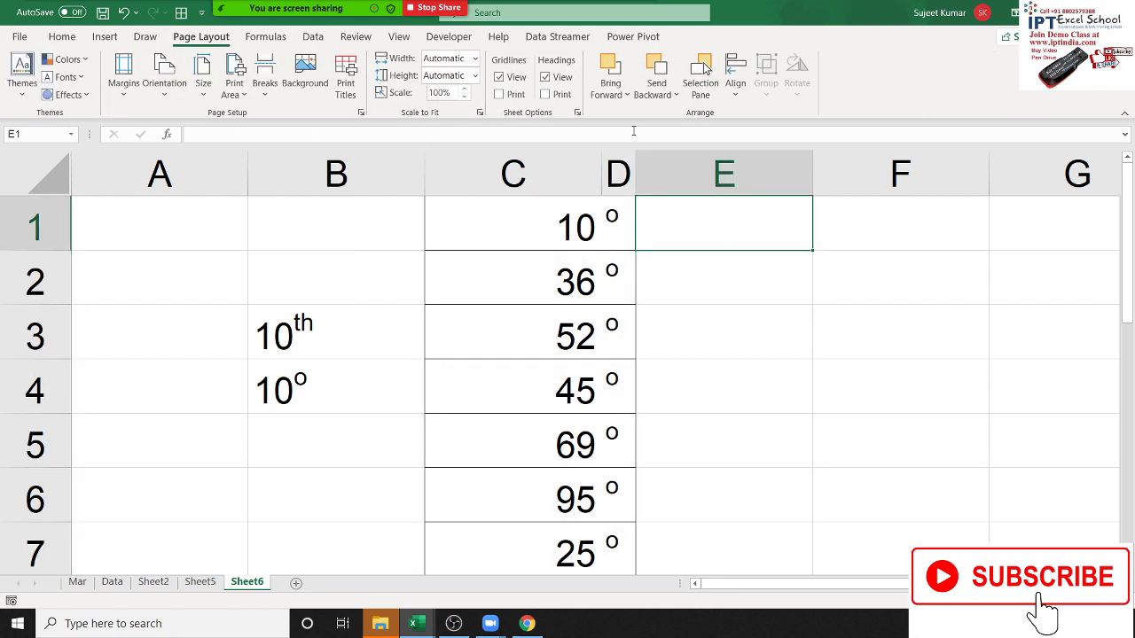
{"action": "left_click", "coordinate": [497, 78]}
{"action": "left_click", "coordinate": [498, 78]}
Narrow column C so the numbers sit close to their degree marks.
{"action": "scroll", "coordinate": [882, 319], "scroll_direction": "down", "scroll_amount": 1}
{"action": "scroll", "coordinate": [878, 317], "scroll_direction": "down", "scroll_amount": 1}
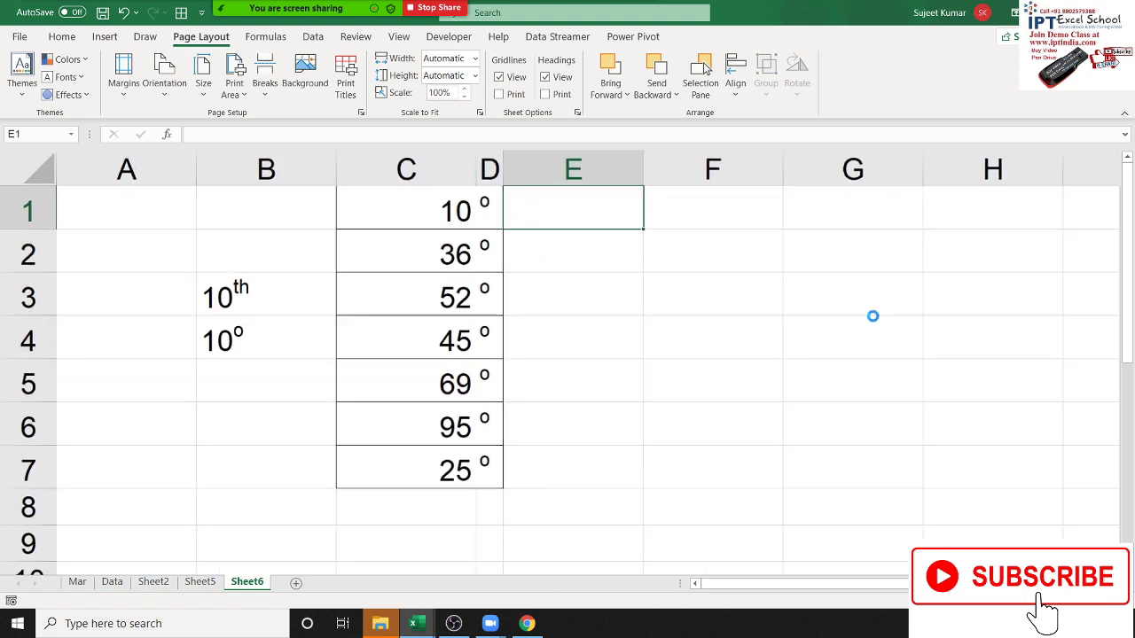
{"action": "scroll", "coordinate": [873, 316], "scroll_direction": "down", "scroll_amount": 1}
{"action": "scroll", "coordinate": [873, 317], "scroll_direction": "down", "scroll_amount": 1}
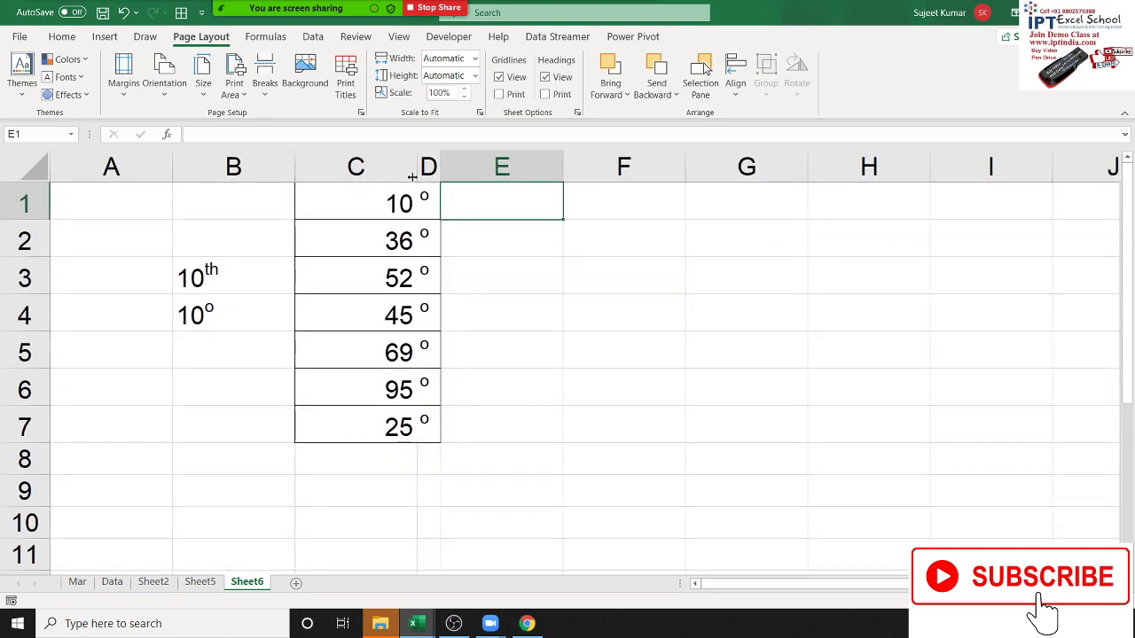
{"action": "left_click_drag", "start_coordinate": [417, 173], "coordinate": [349, 173]}
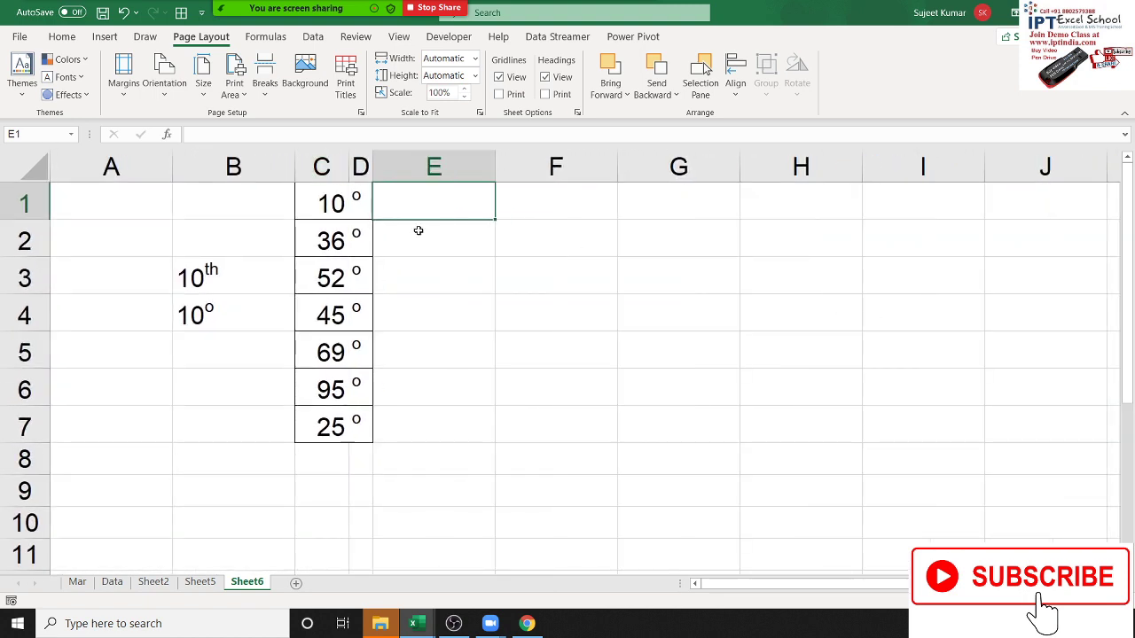
{"action": "left_click", "coordinate": [488, 242]}
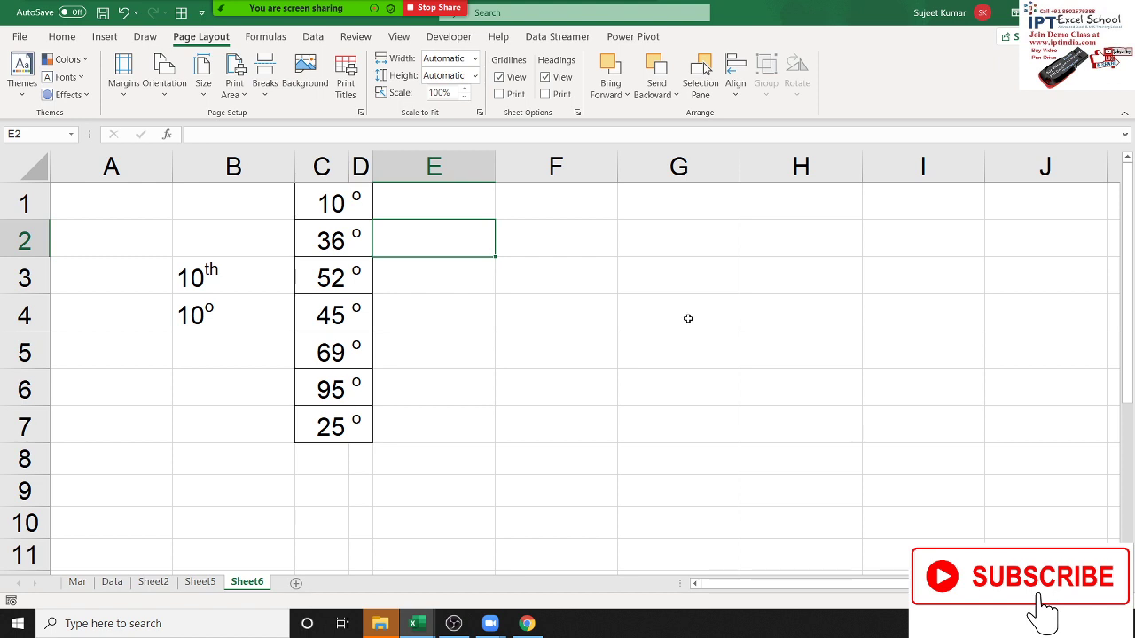
{"action": "scroll", "coordinate": [688, 319], "scroll_direction": "down", "scroll_amount": 1}
{"action": "scroll", "coordinate": [689, 319], "scroll_direction": "up", "scroll_amount": 1}
Enter 102 in cell A8, superscripting its 2 before committing the entry.
{"action": "left_click", "coordinate": [143, 469]}
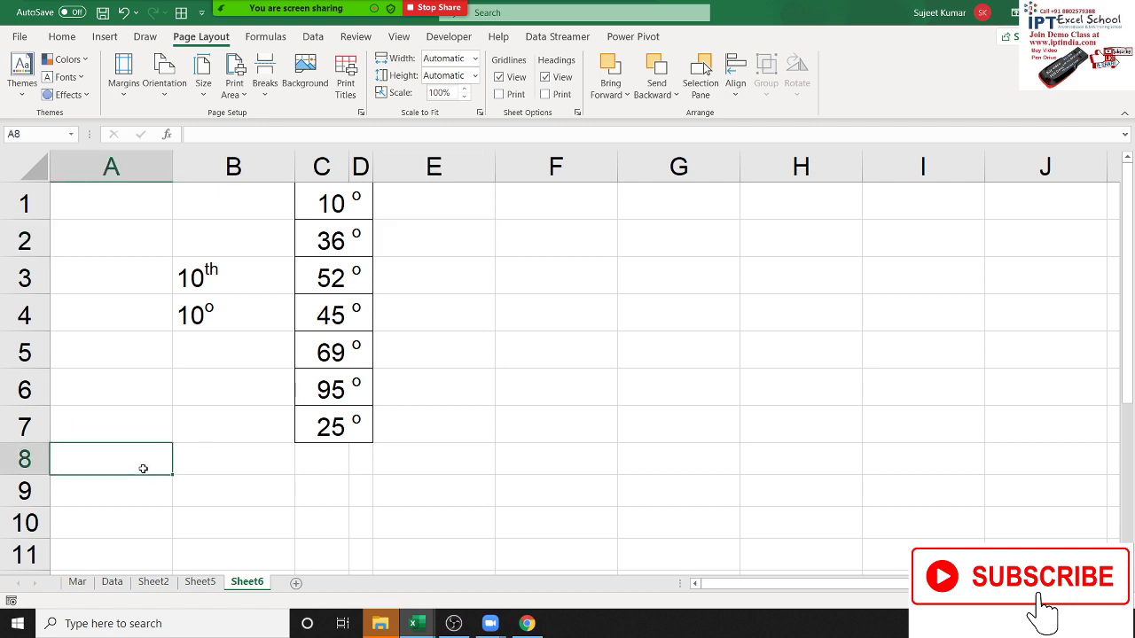
{"action": "type", "text": "10"}
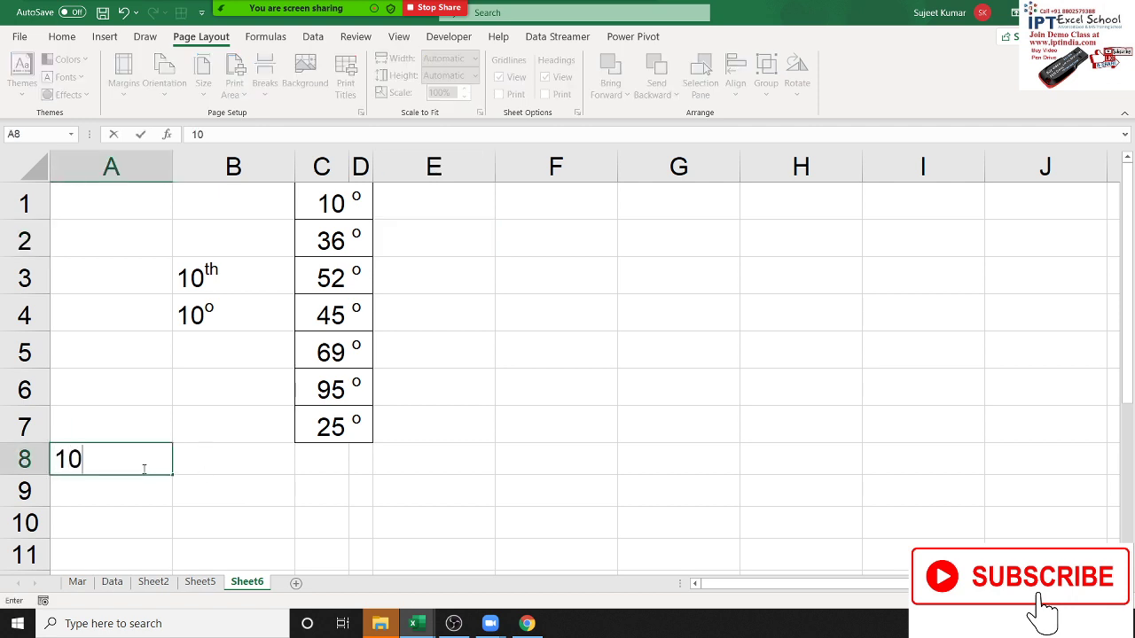
{"action": "type", "text": "2"}
{"action": "left_click_drag", "start_coordinate": [90, 458], "coordinate": [97, 459]}
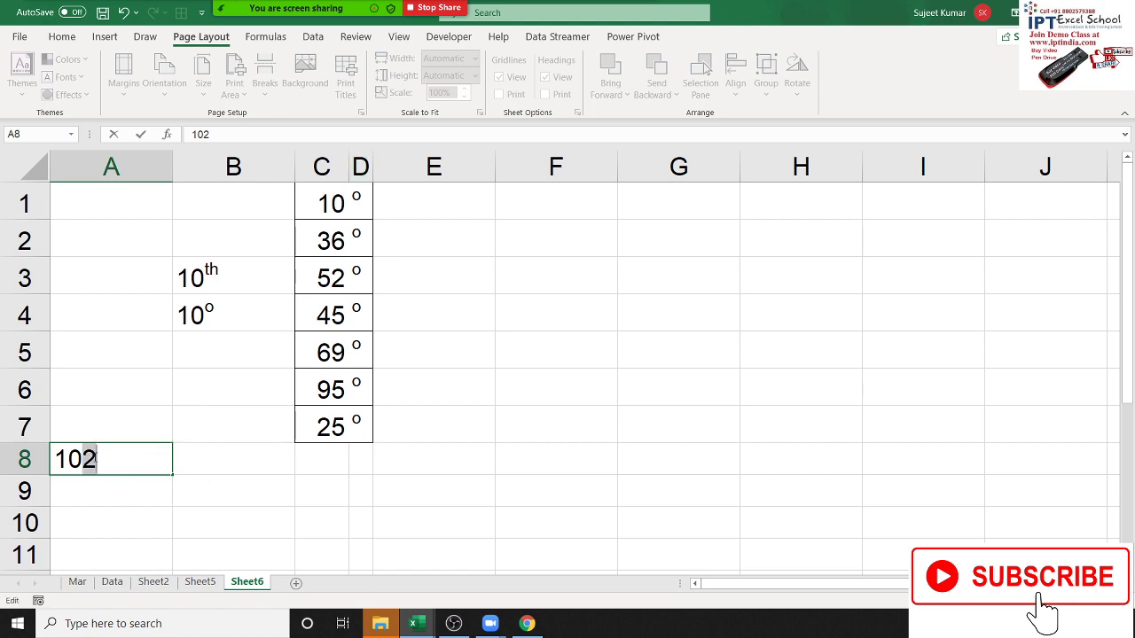
{"action": "right_click", "coordinate": [95, 459]}
{"action": "left_click", "coordinate": [147, 424]}
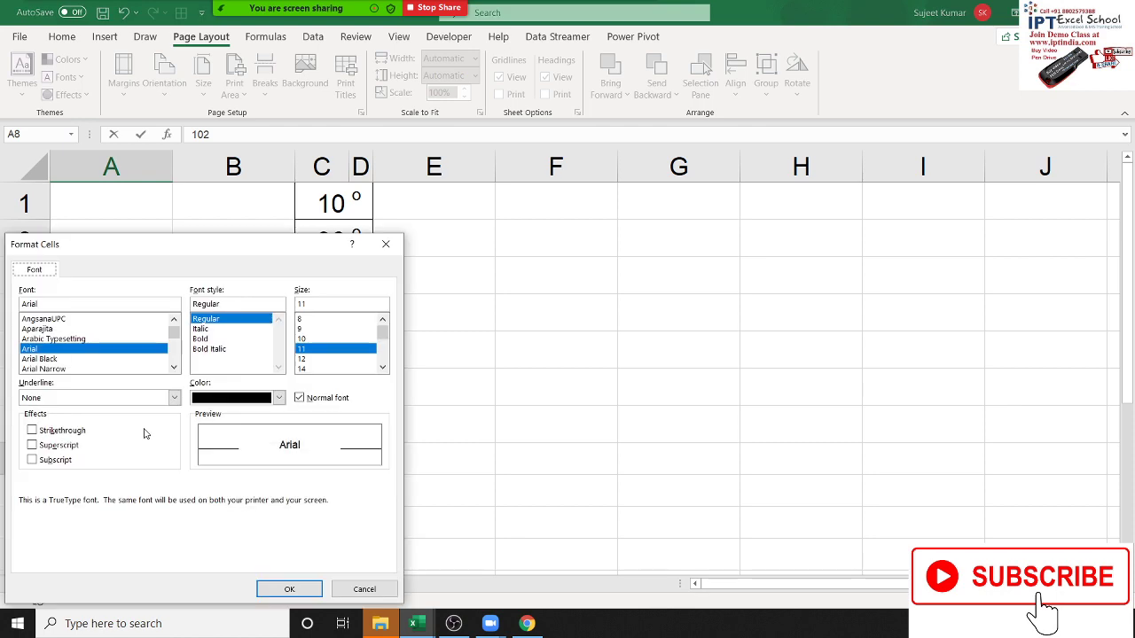
{"action": "left_click", "coordinate": [74, 447]}
{"action": "left_click", "coordinate": [289, 589]}
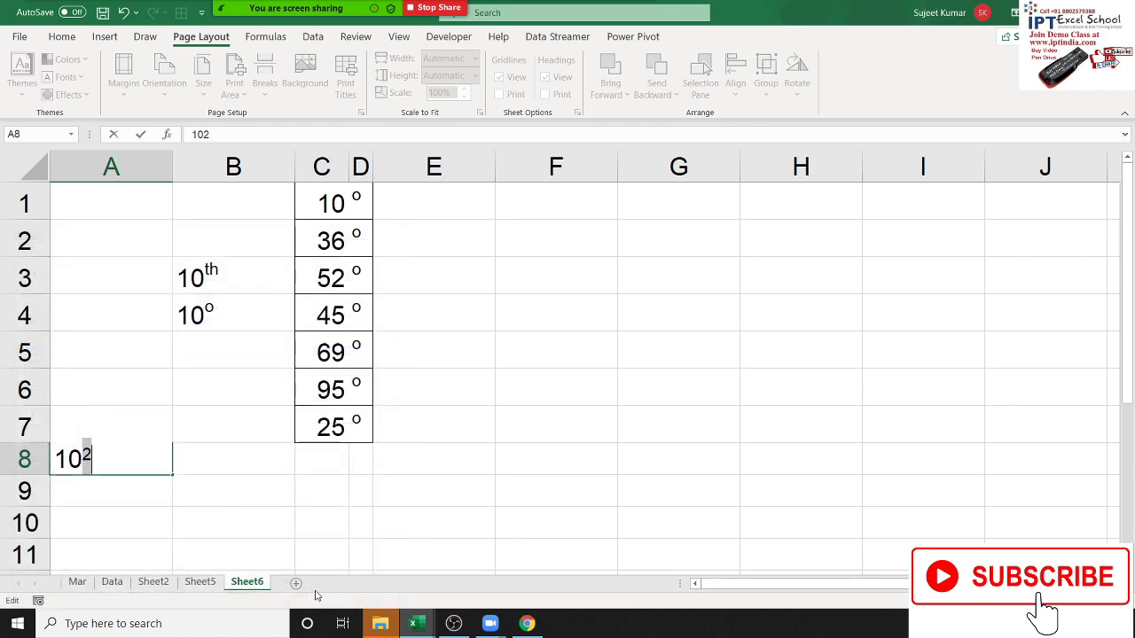
{"action": "key", "text": "Return"}
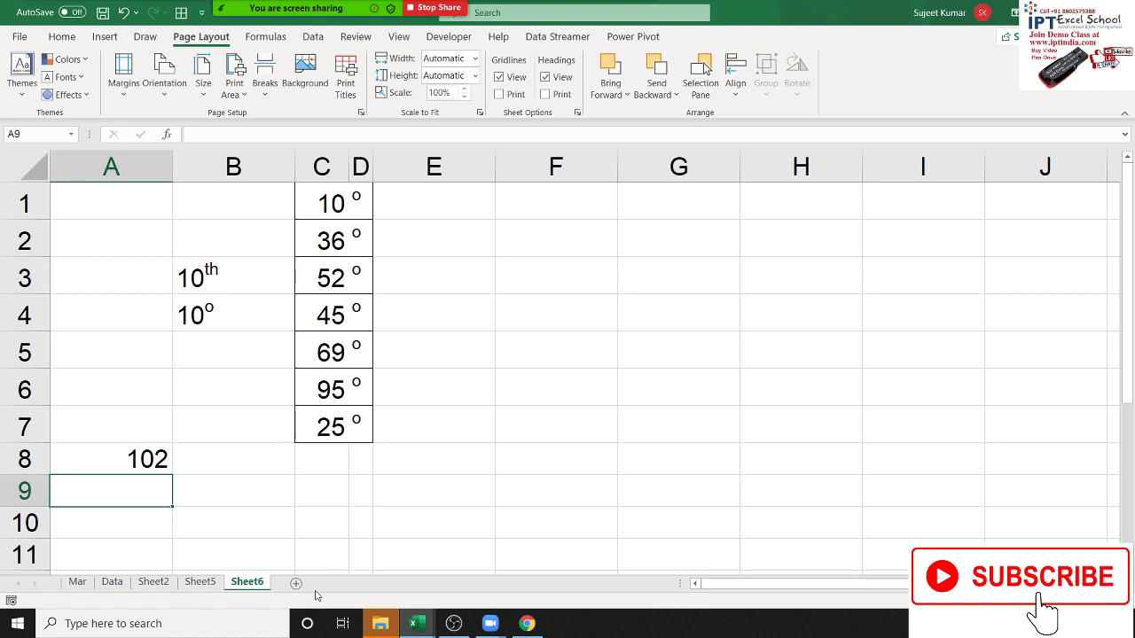
Re-enter 102 in cell A8 as text using a leading apostrophe.
{"action": "key", "text": "Up"}
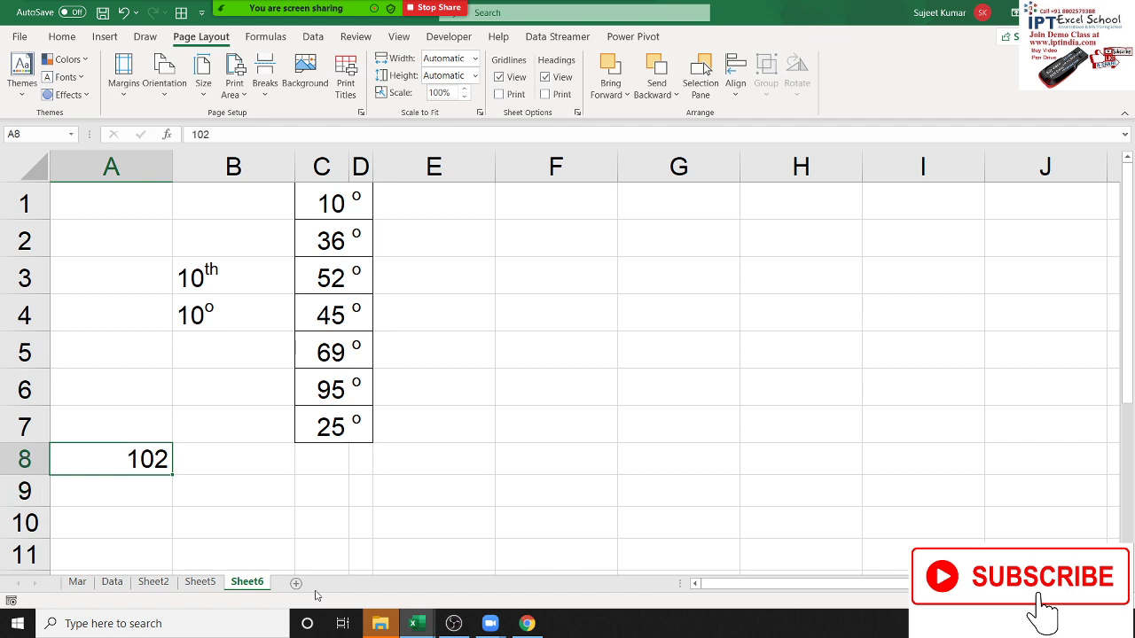
{"action": "type", "text": "'10"}
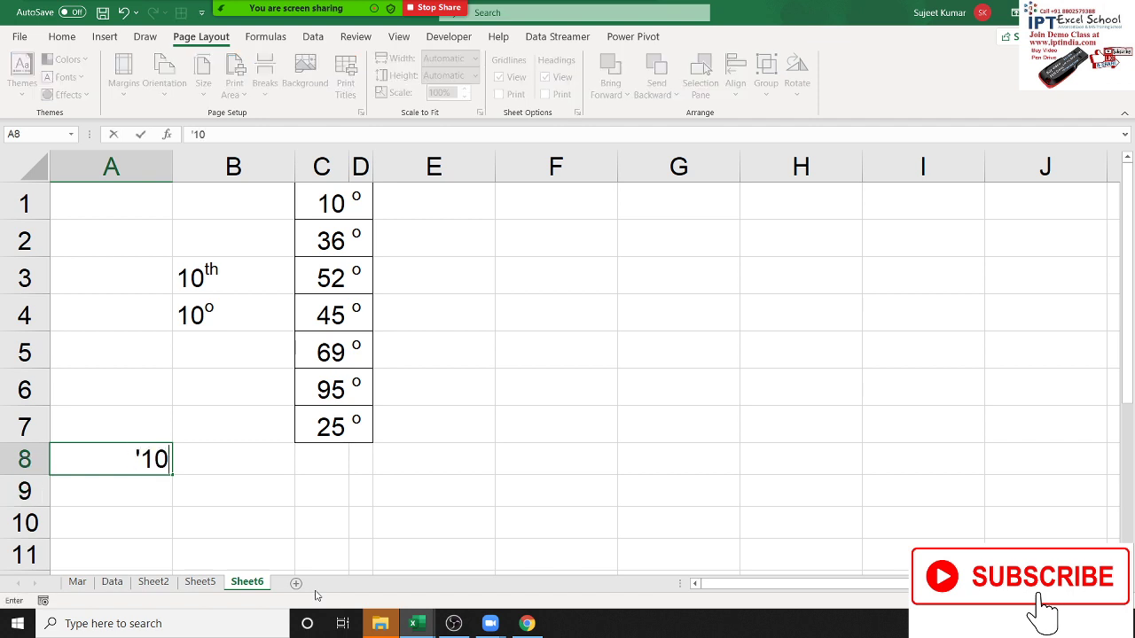
{"action": "type", "text": "2"}
{"action": "key", "text": "Return"}
{"action": "key", "text": "Up"}
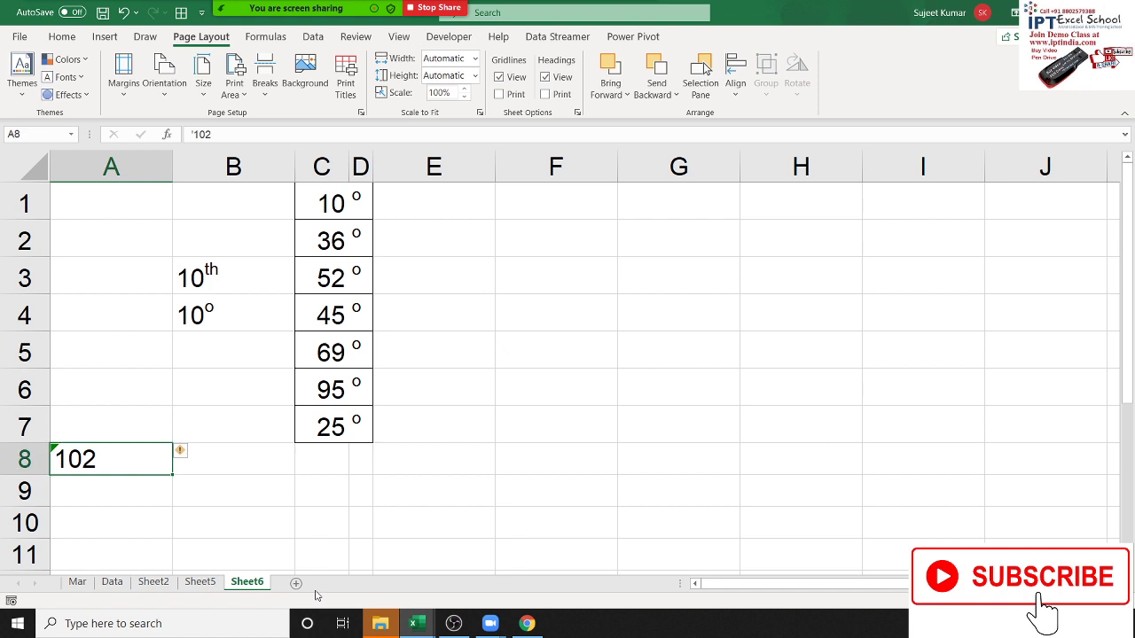
Format the final 2 in A8 as superscript so it reads 10².
{"action": "double_click", "coordinate": [104, 461]}
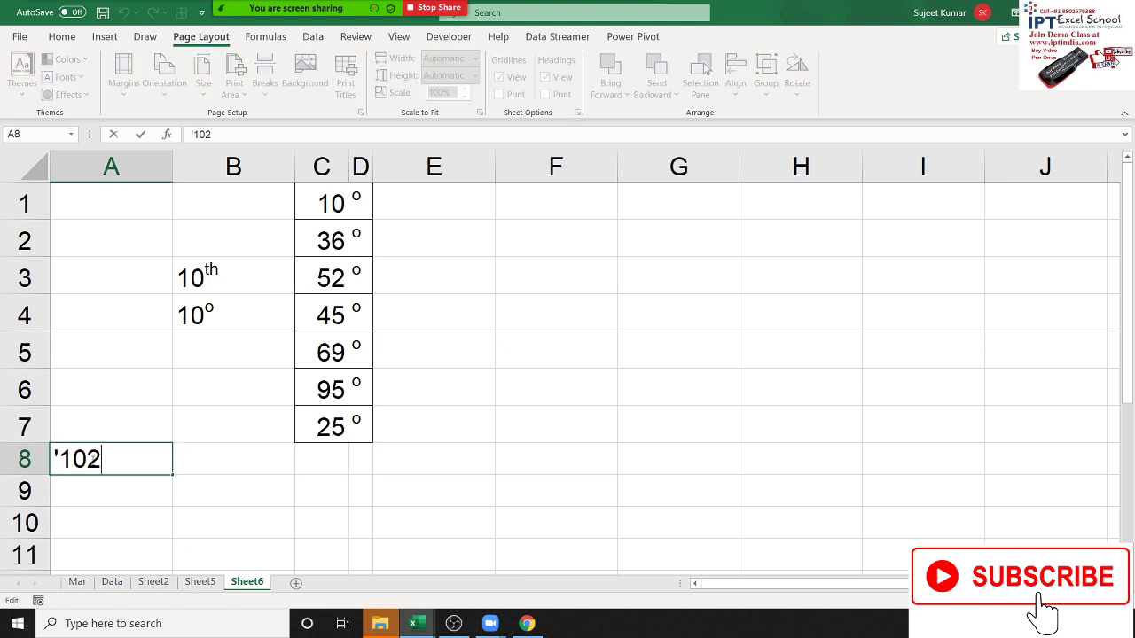
{"action": "left_click_drag", "start_coordinate": [87, 459], "coordinate": [106, 459]}
{"action": "right_click", "coordinate": [106, 460]}
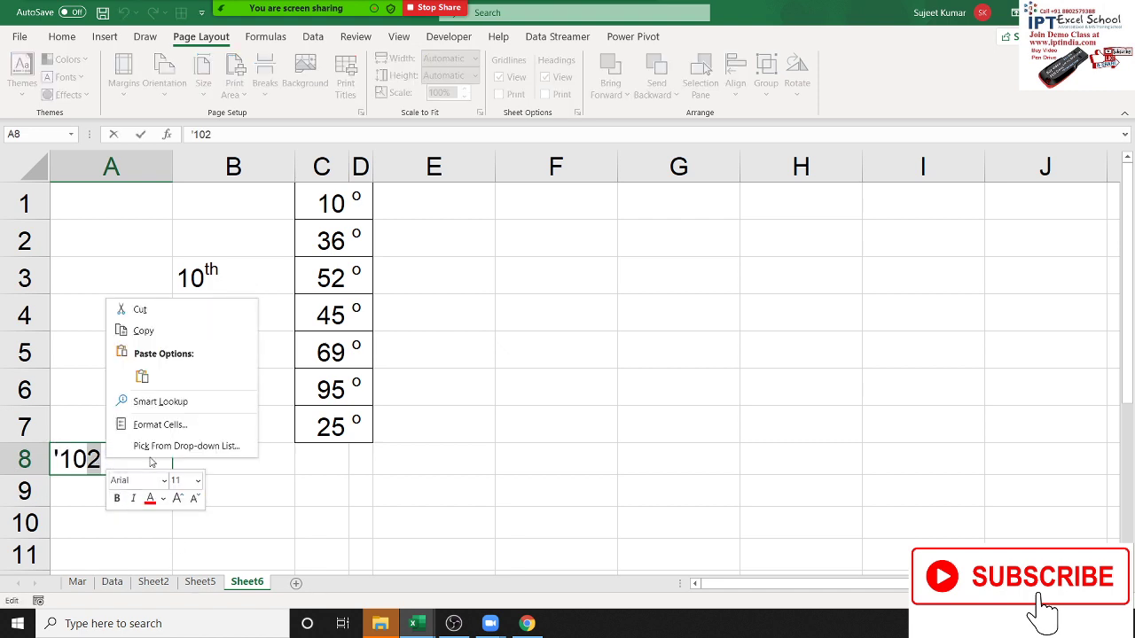
{"action": "left_click", "coordinate": [161, 426]}
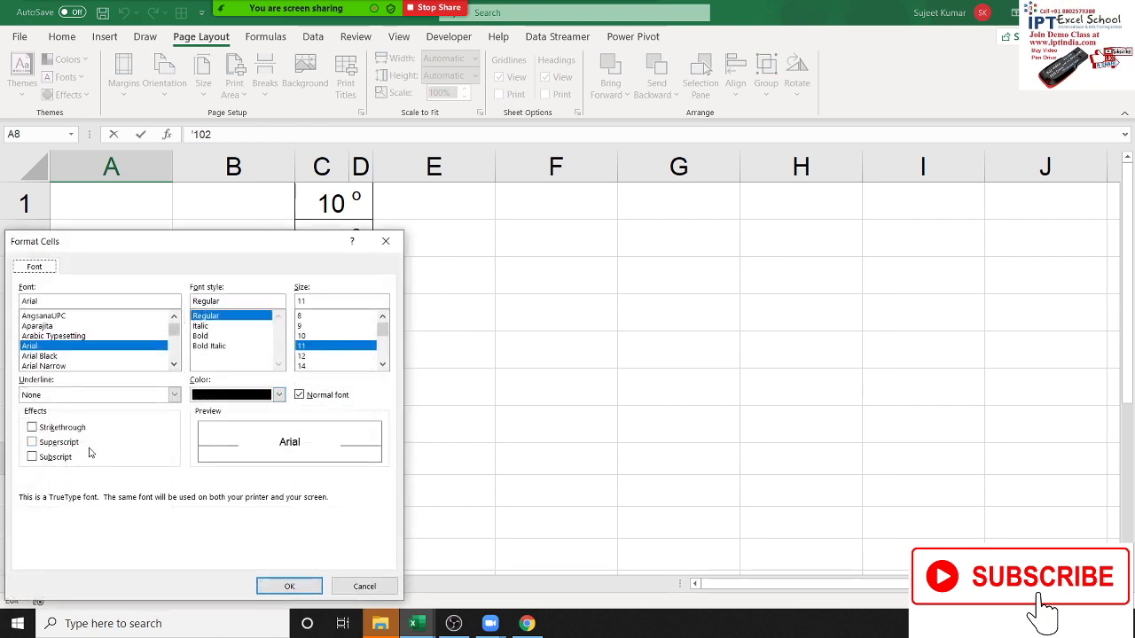
{"action": "left_click", "coordinate": [53, 443]}
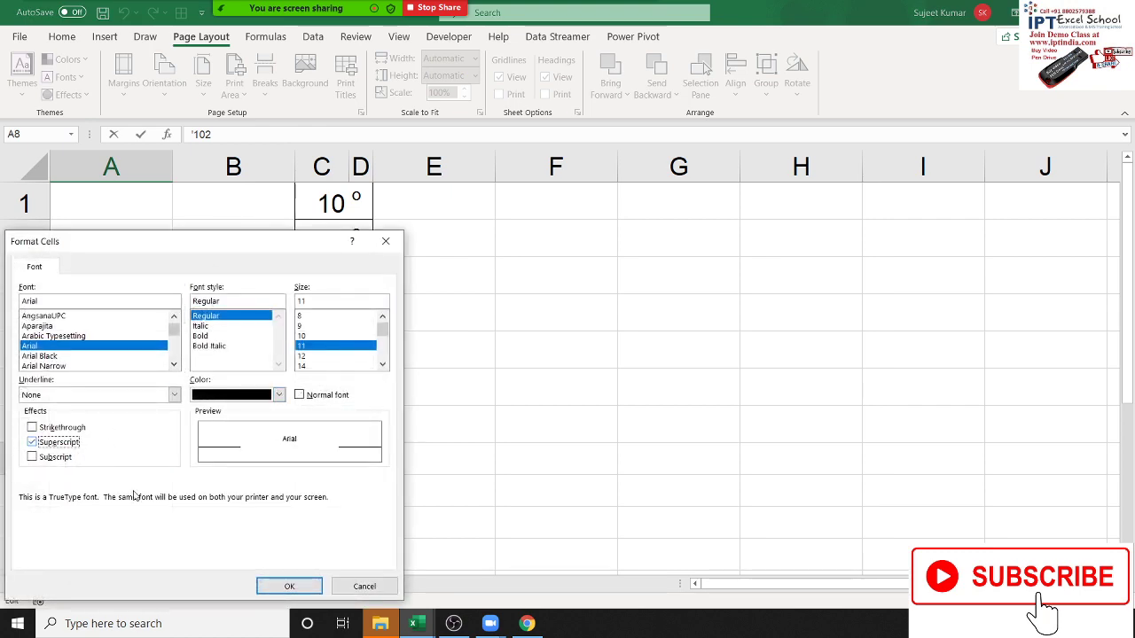
{"action": "left_click", "coordinate": [280, 589]}
{"action": "left_click", "coordinate": [212, 525]}
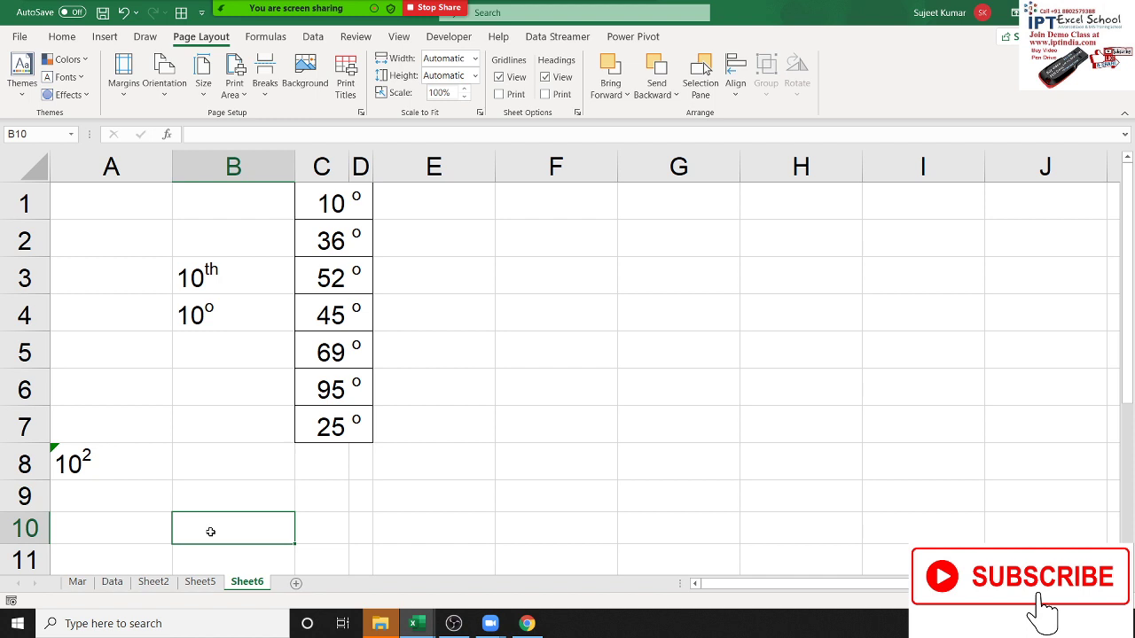
Type '45265 into cell B9 so it is stored as text.
{"action": "left_click", "coordinate": [119, 506]}
{"action": "left_click", "coordinate": [188, 495]}
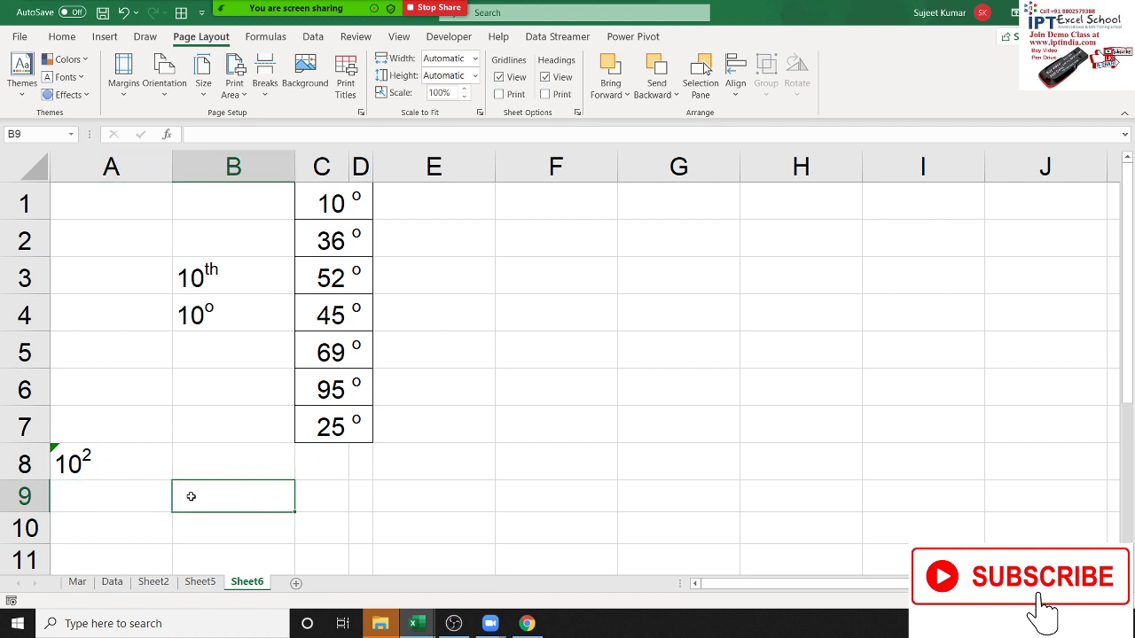
{"action": "type", "text": "'"}
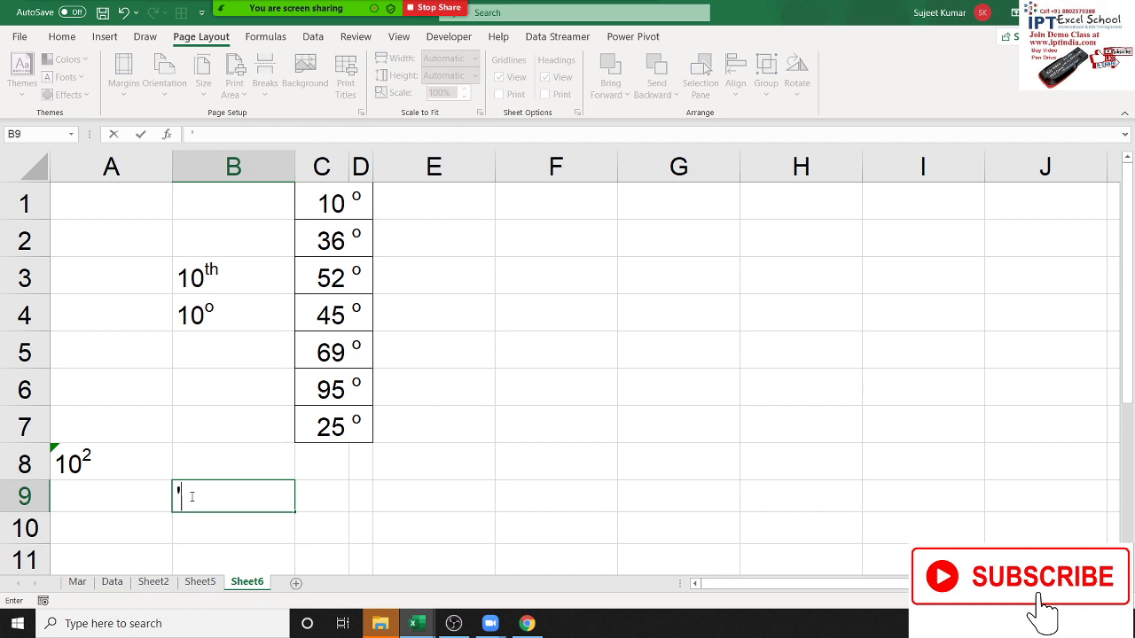
{"action": "type", "text": "45265"}
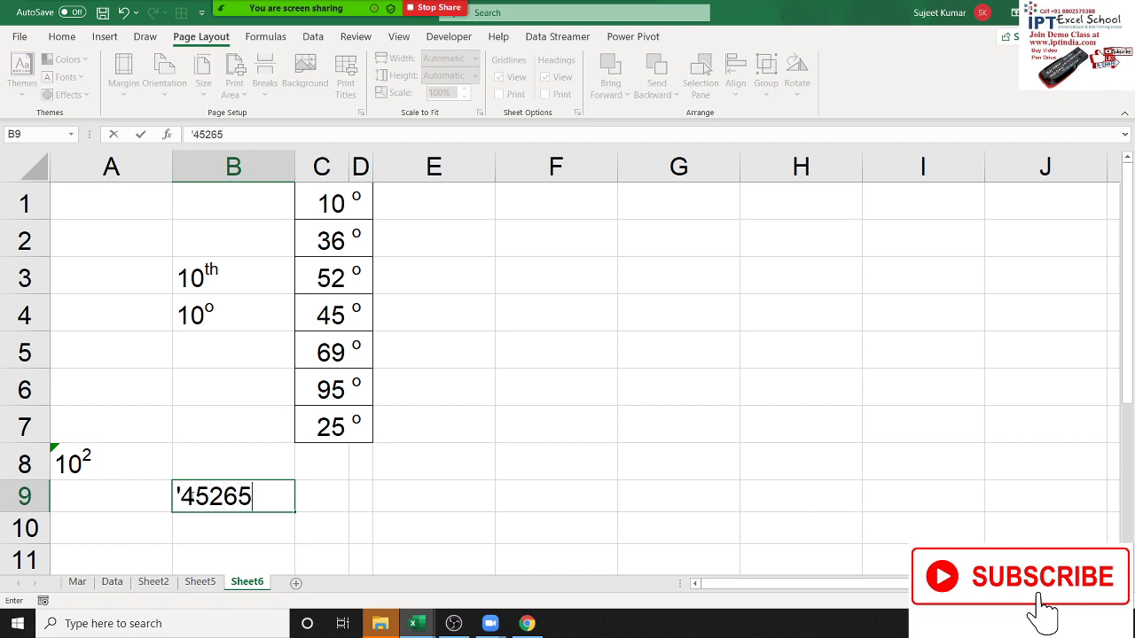
{"action": "key", "text": "Return"}
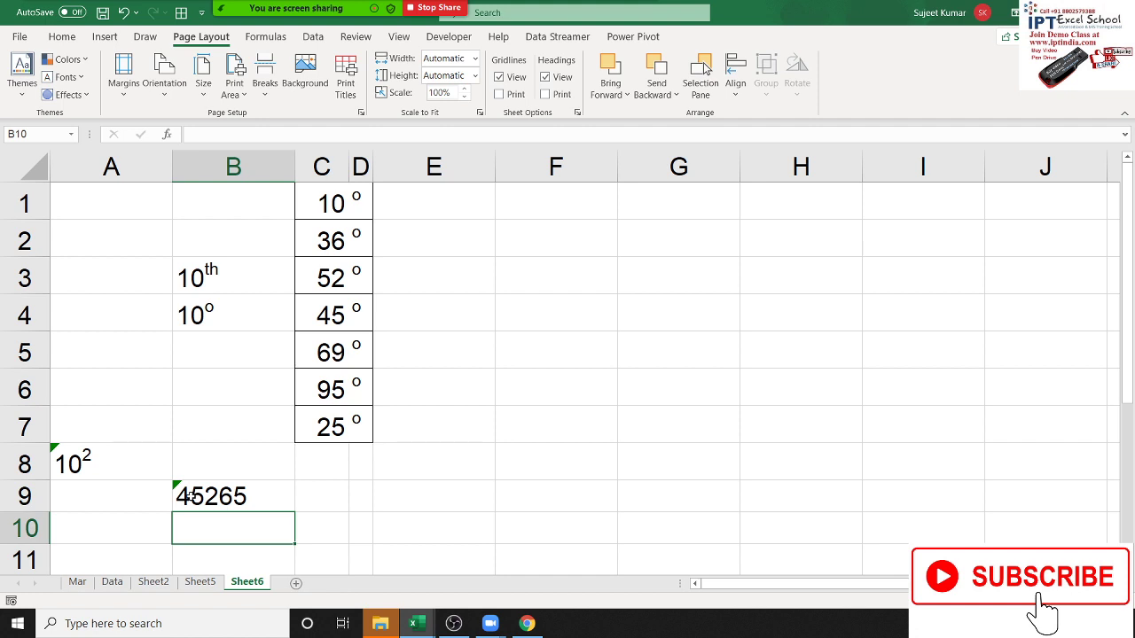
Enter H2O in cell F5.
{"action": "left_click", "coordinate": [558, 368]}
{"action": "type", "text": "H"}
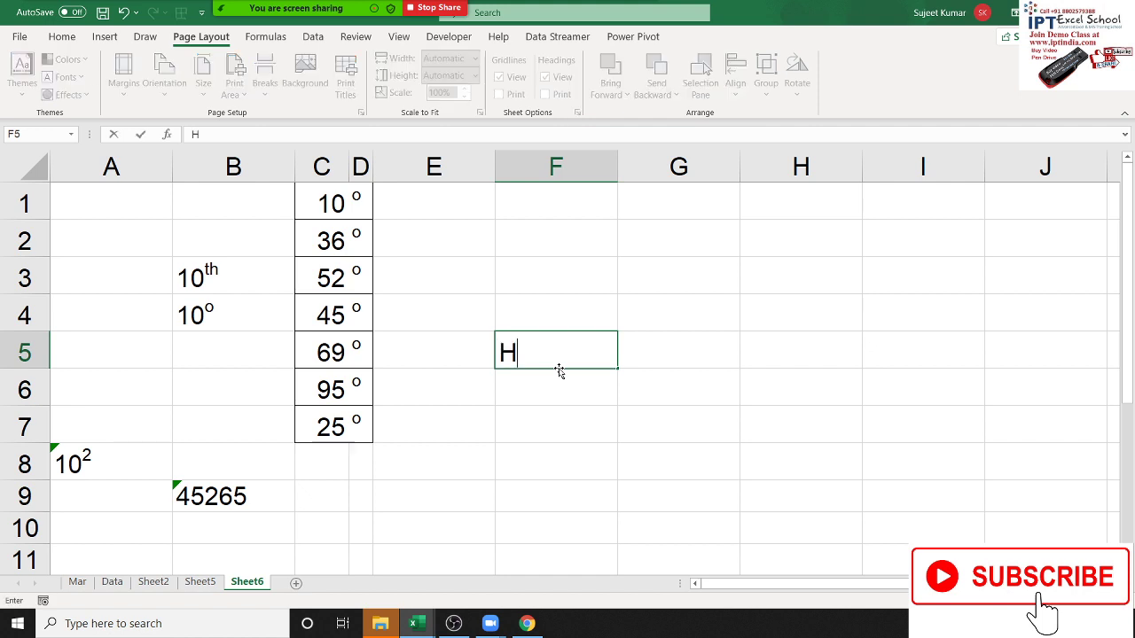
{"action": "type", "text": "2O"}
{"action": "key", "text": "Return"}
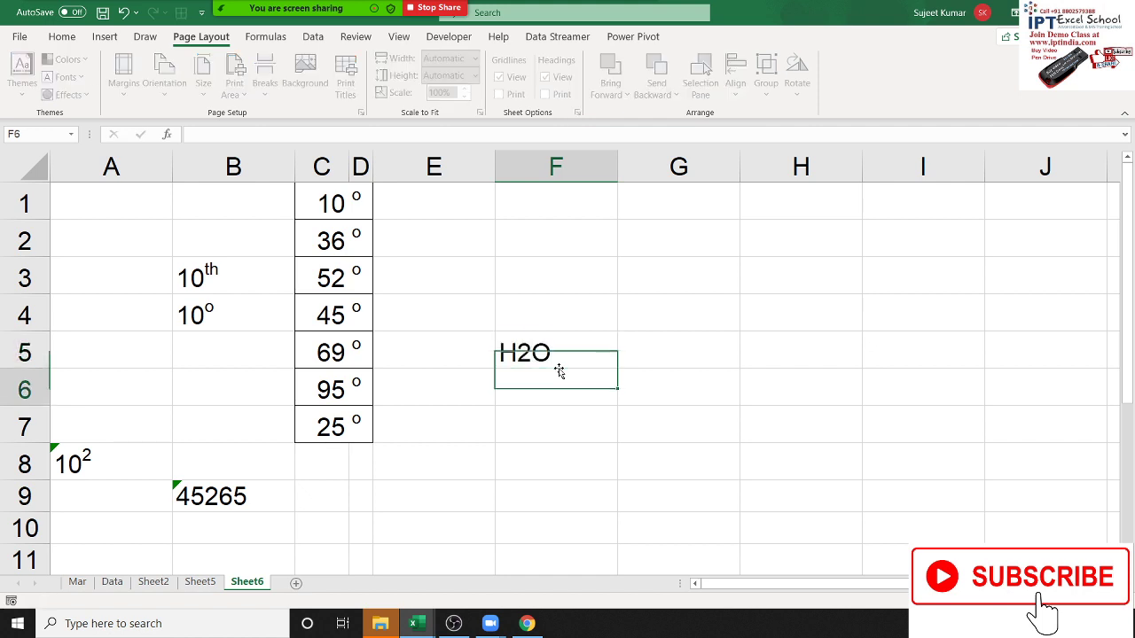
{"action": "key", "text": "Up"}
Format the 2 in H2O as superscript.
{"action": "key", "text": "F2"}
{"action": "key", "text": "Left"}
{"action": "key", "text": "Left"}
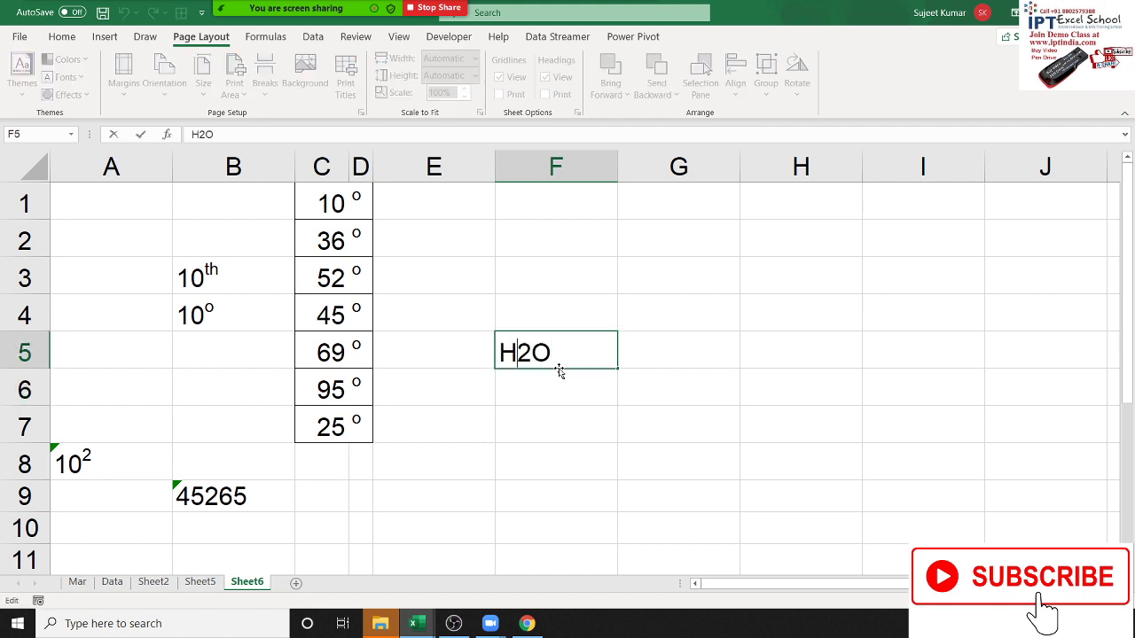
{"action": "key", "text": "shift+Right"}
{"action": "right_click", "coordinate": [528, 352]}
{"action": "left_click", "coordinate": [580, 476]}
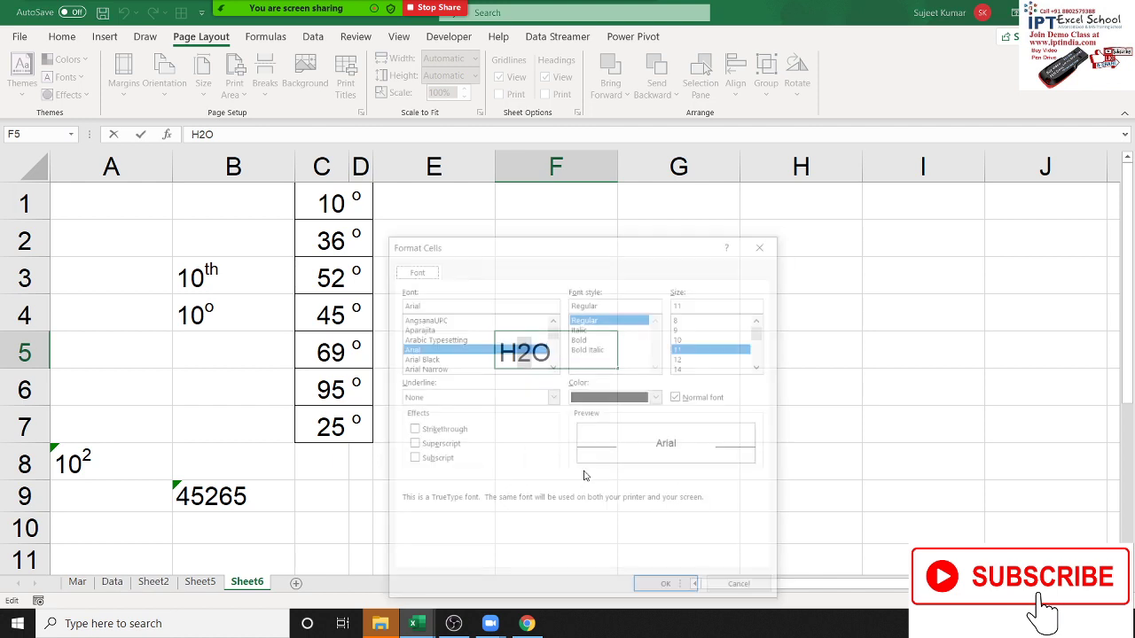
{"action": "left_click", "coordinate": [438, 445]}
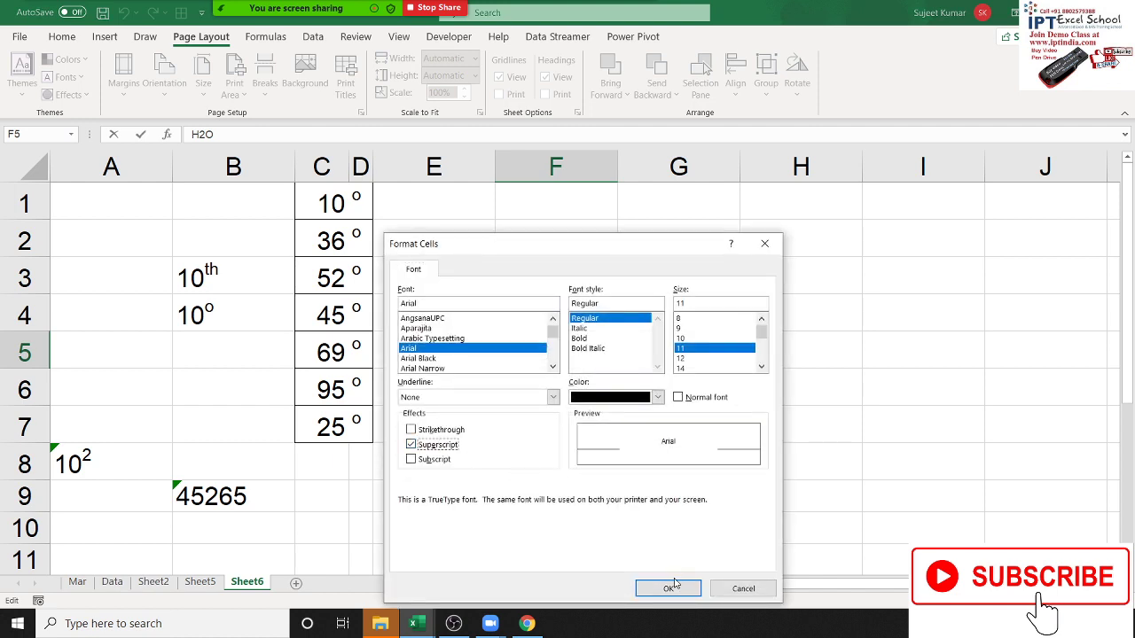
{"action": "left_click", "coordinate": [668, 589]}
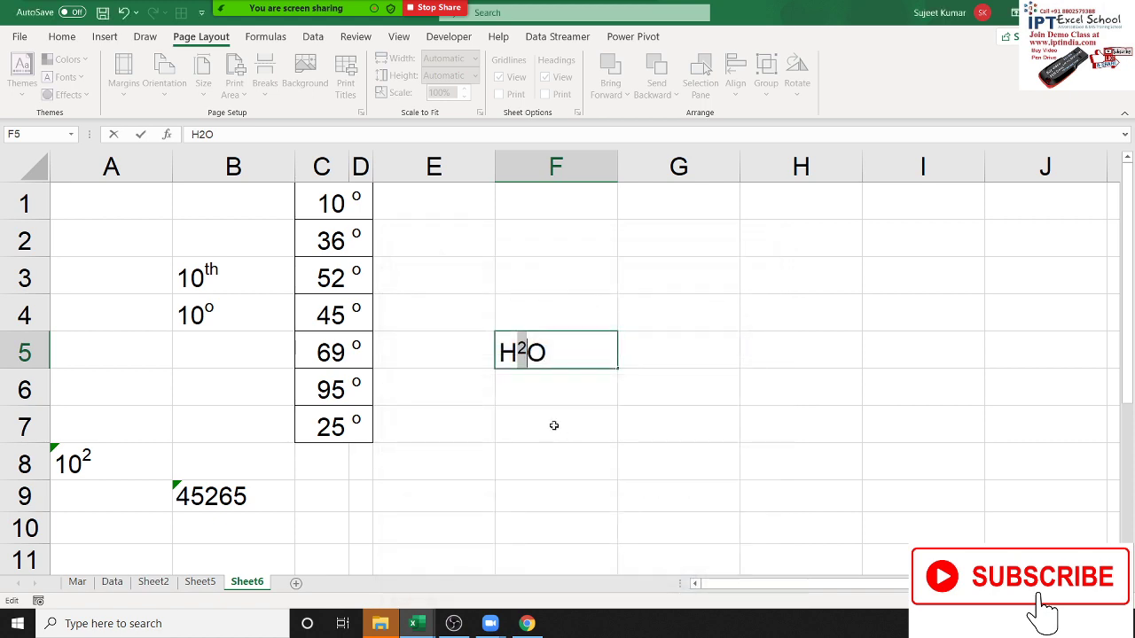
Change the 2 in H2O from superscript to subscript, giving H₂O.
{"action": "right_click", "coordinate": [521, 351]}
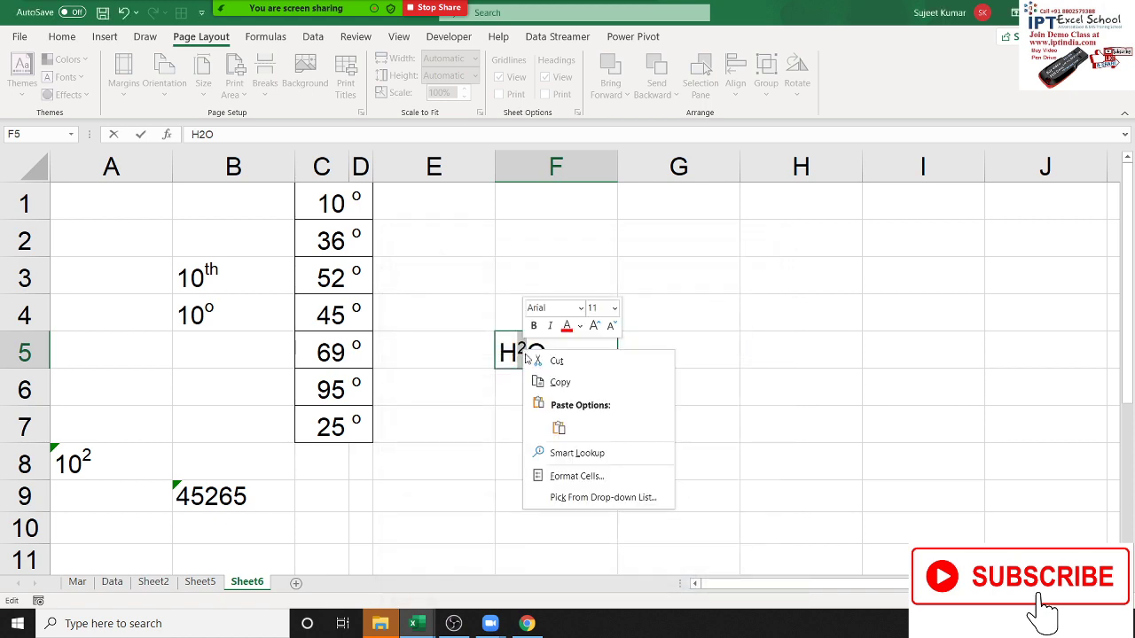
{"action": "left_click", "coordinate": [581, 474]}
{"action": "left_click", "coordinate": [442, 445]}
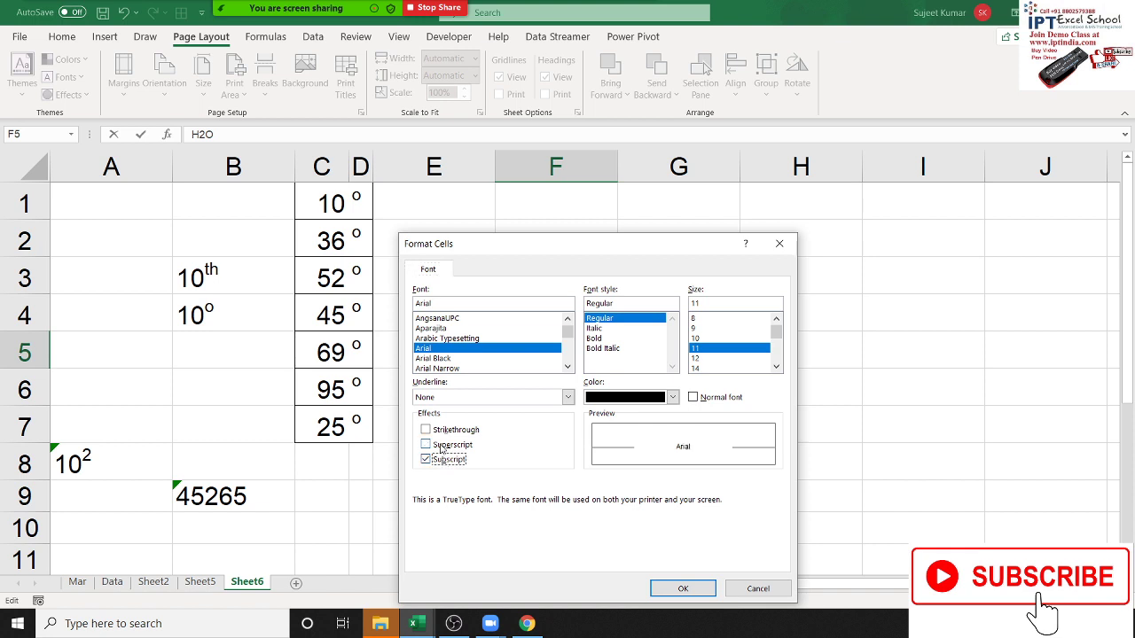
{"action": "left_click", "coordinate": [448, 460]}
{"action": "left_click", "coordinate": [681, 587]}
{"action": "left_click", "coordinate": [635, 460]}
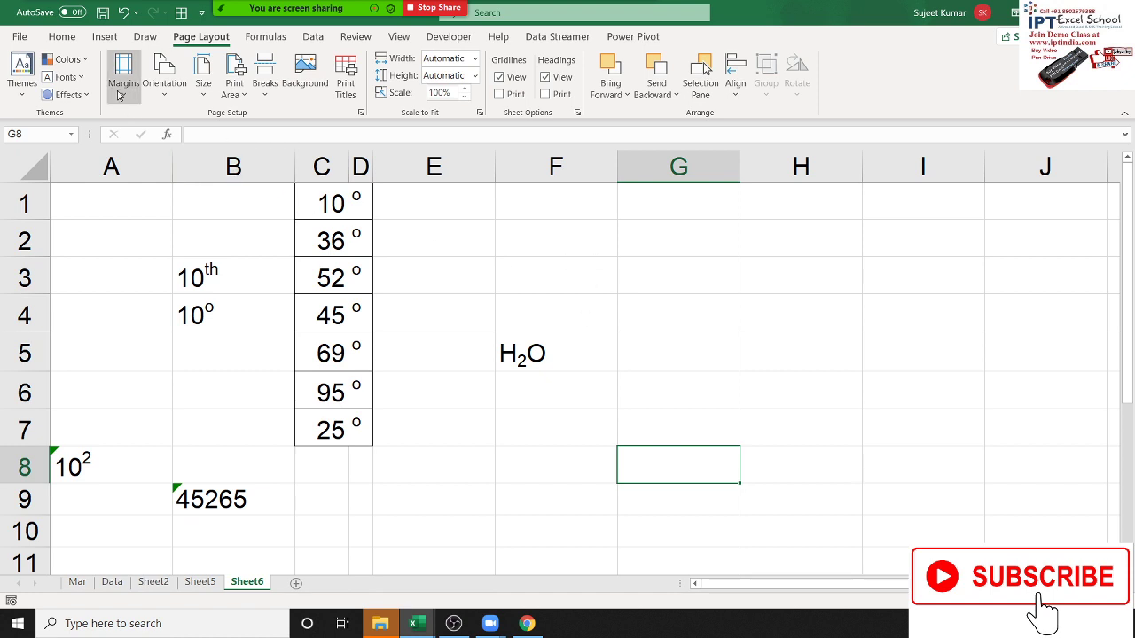
Switch the ribbon to the Home tab.
{"action": "left_click", "coordinate": [73, 43]}
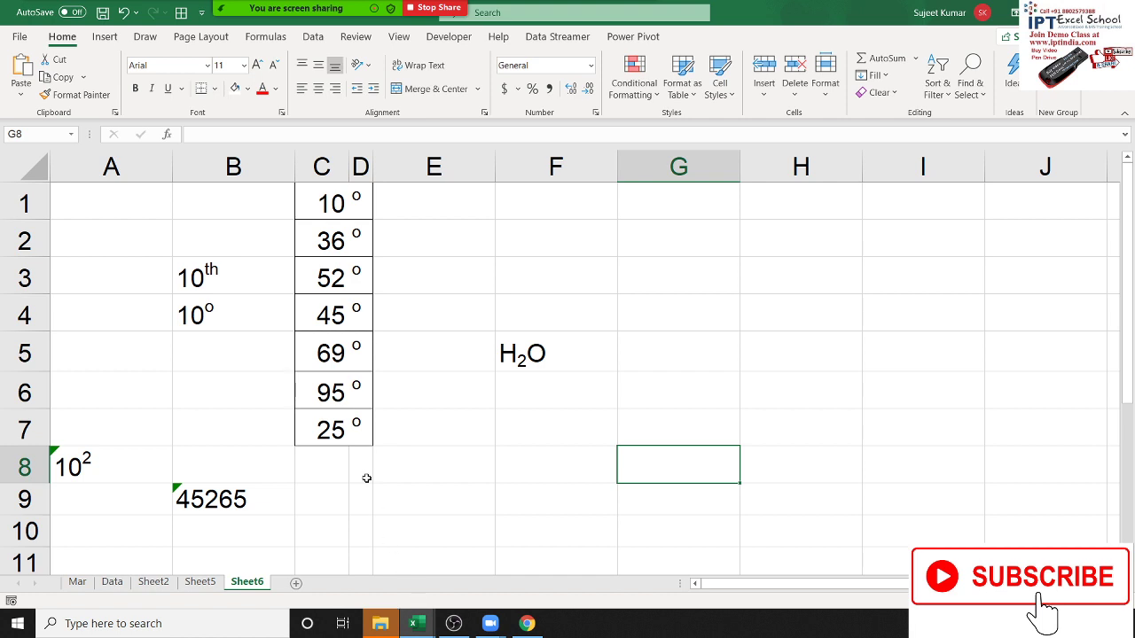
Review cells G6, B9 and F7, then stop sharing the screen in Zoom.
{"action": "left_click", "coordinate": [646, 374]}
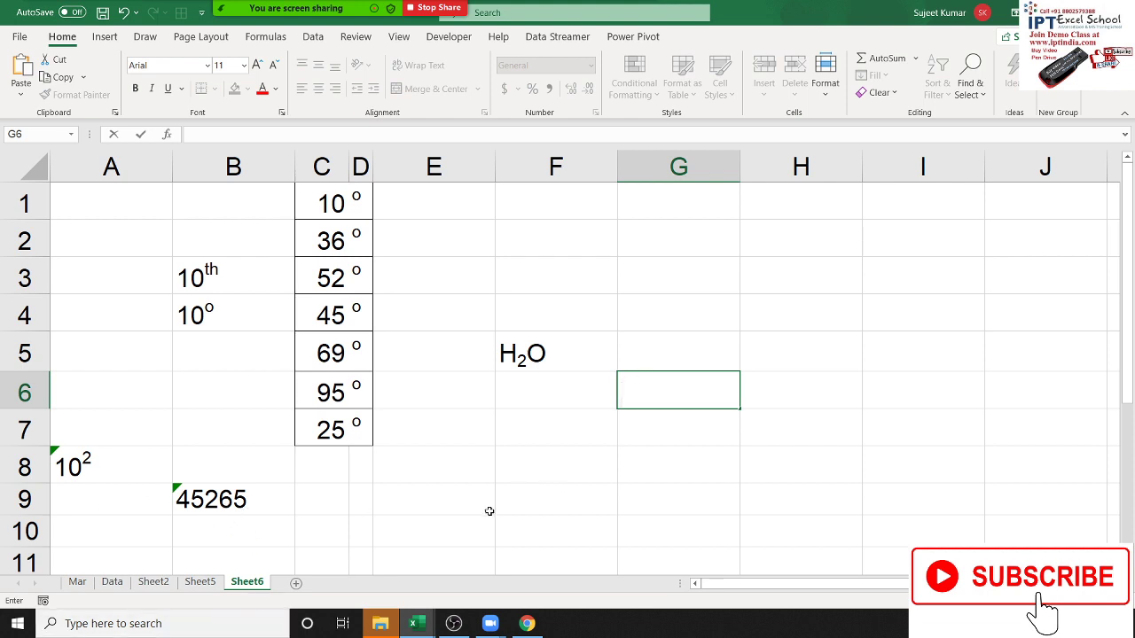
{"action": "left_click", "coordinate": [206, 500]}
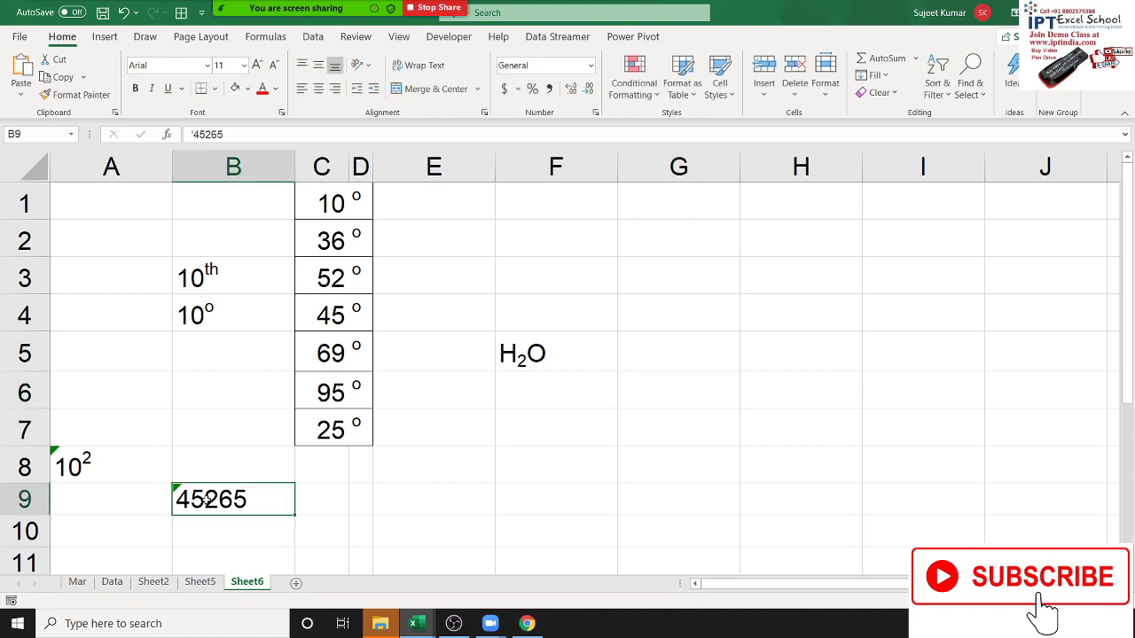
{"action": "left_click", "coordinate": [567, 435]}
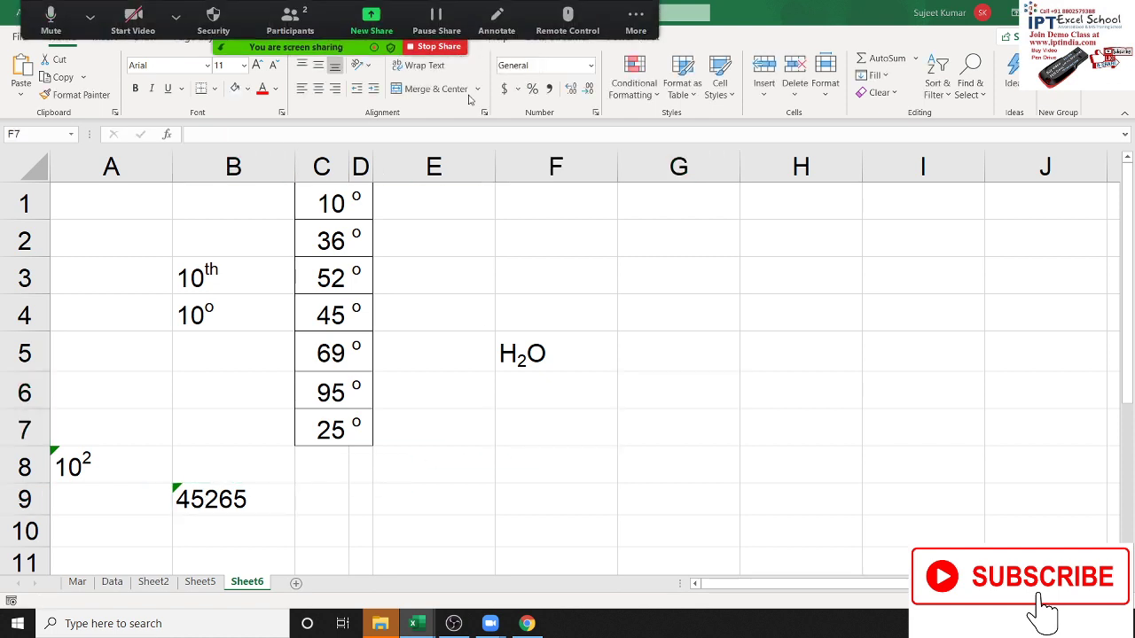
{"action": "left_click", "coordinate": [447, 51]}
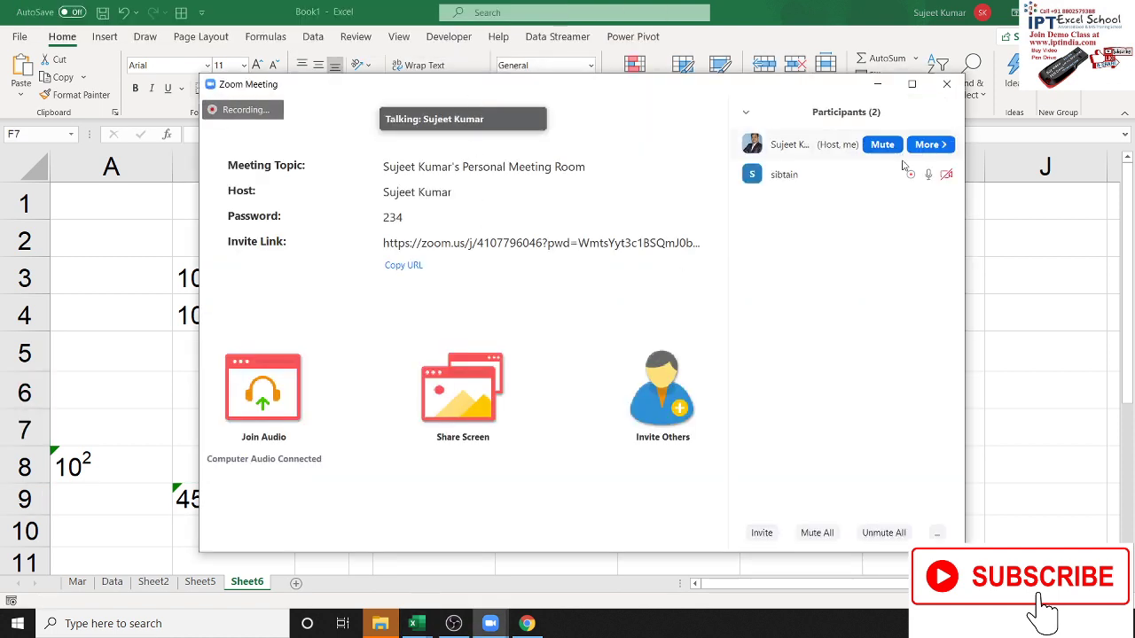
Make the other participant the meeting host and confirm the handover.
{"action": "mouse_move", "coordinate": [784, 174]}
{"action": "left_click", "coordinate": [930, 174]}
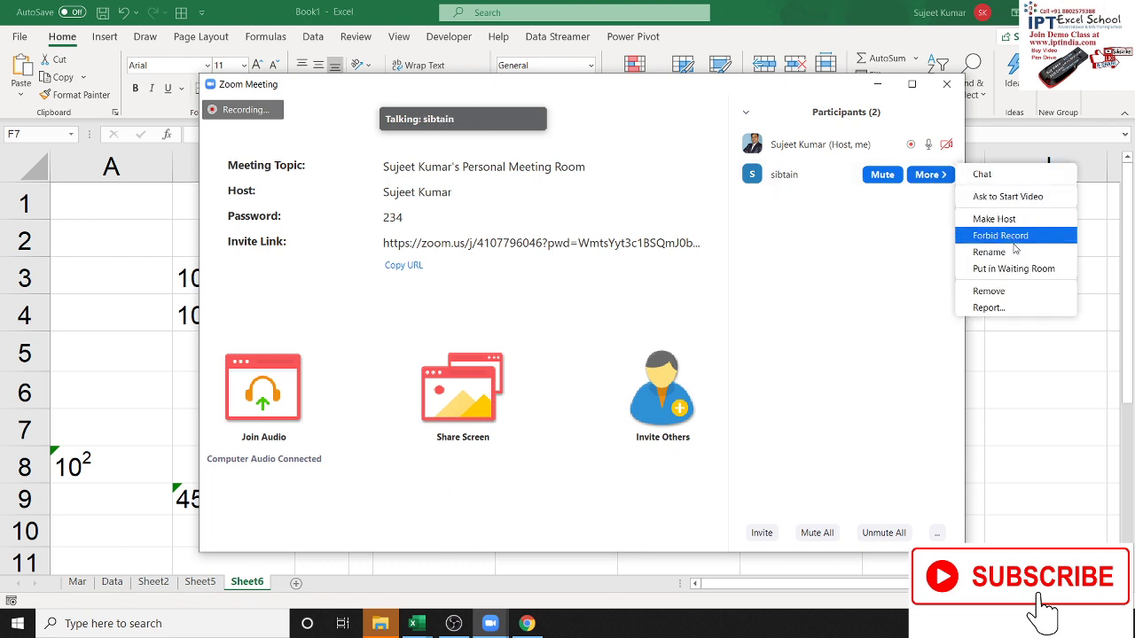
{"action": "left_click", "coordinate": [997, 219]}
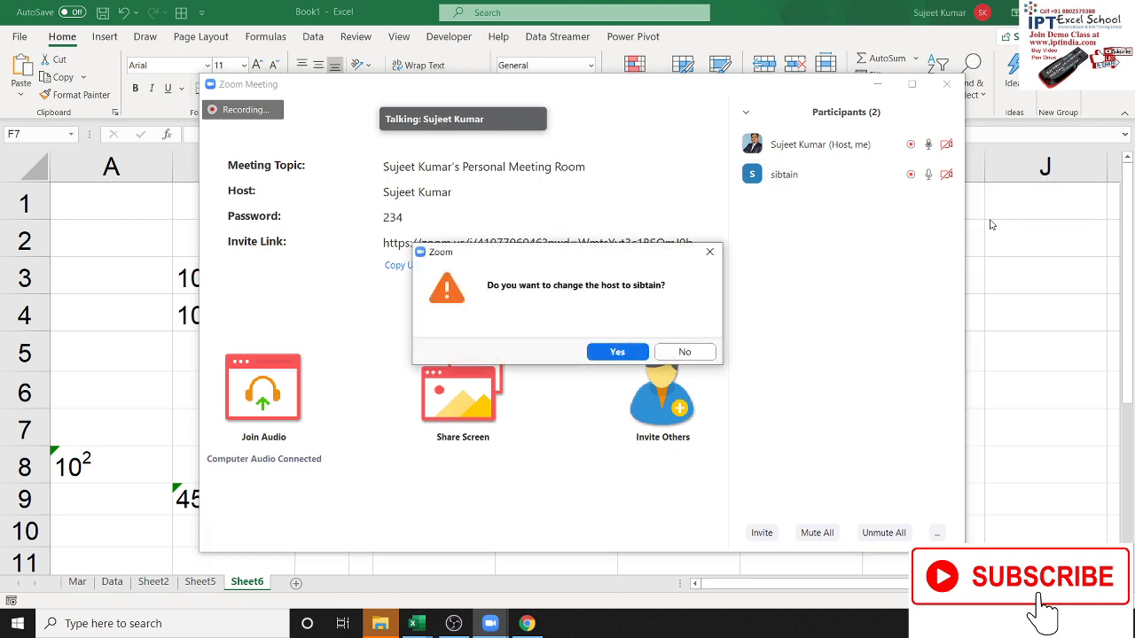
{"action": "left_click", "coordinate": [619, 353]}
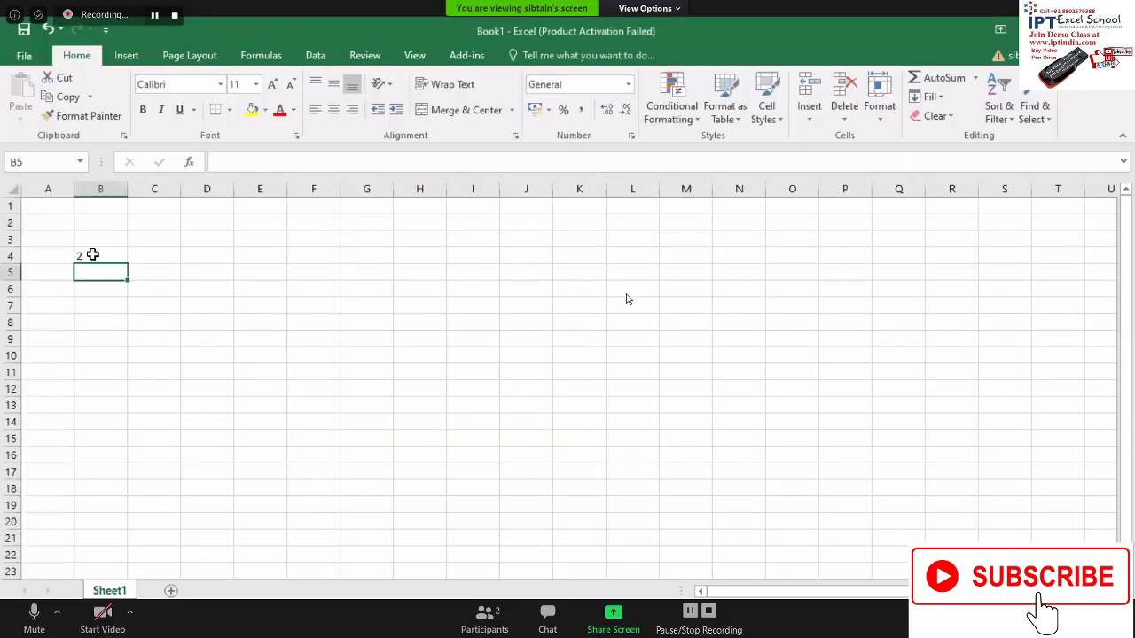
Enter 2 in B5 and compare it with the text 2 in B4, which gives FALSE.
{"action": "left_click", "coordinate": [93, 254]}
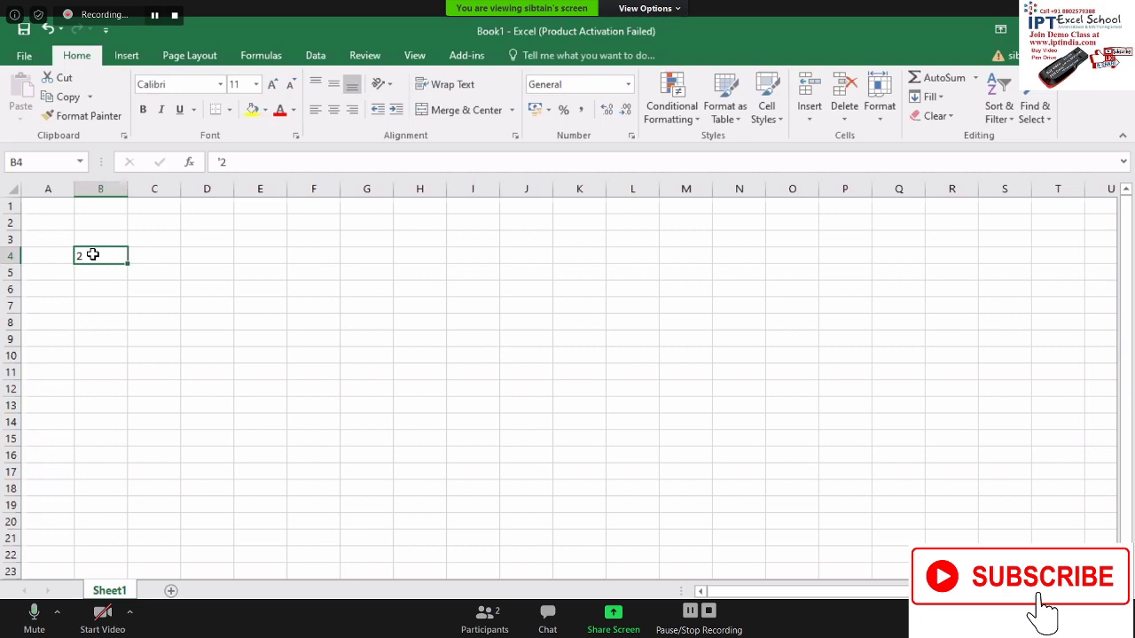
{"action": "left_click", "coordinate": [91, 303]}
{"action": "left_click", "coordinate": [94, 254]}
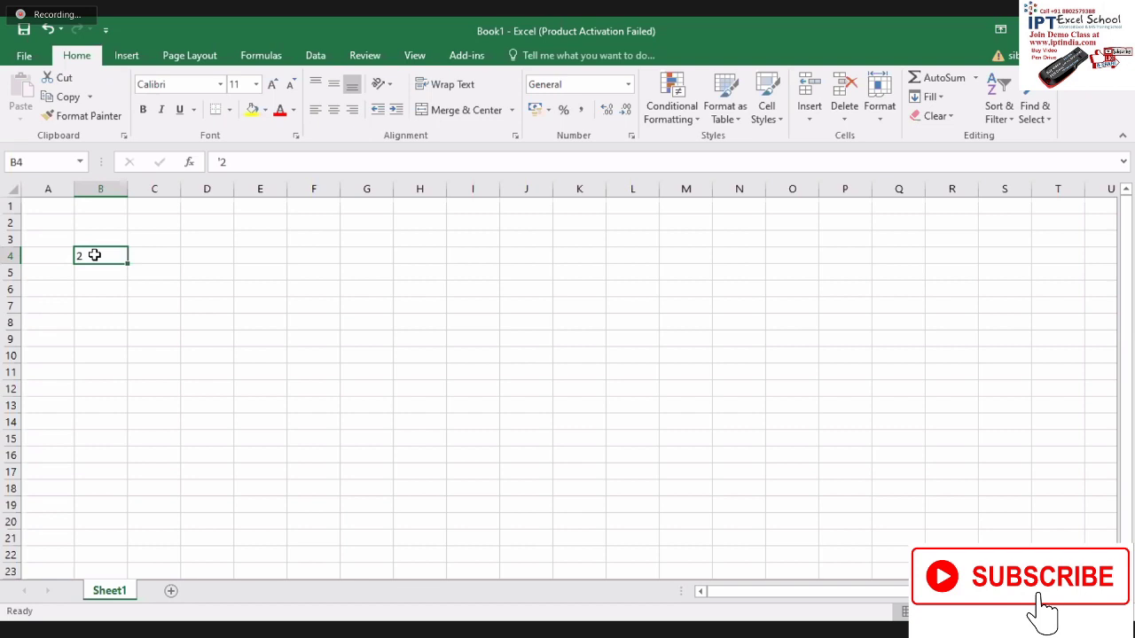
{"action": "left_click", "coordinate": [91, 273]}
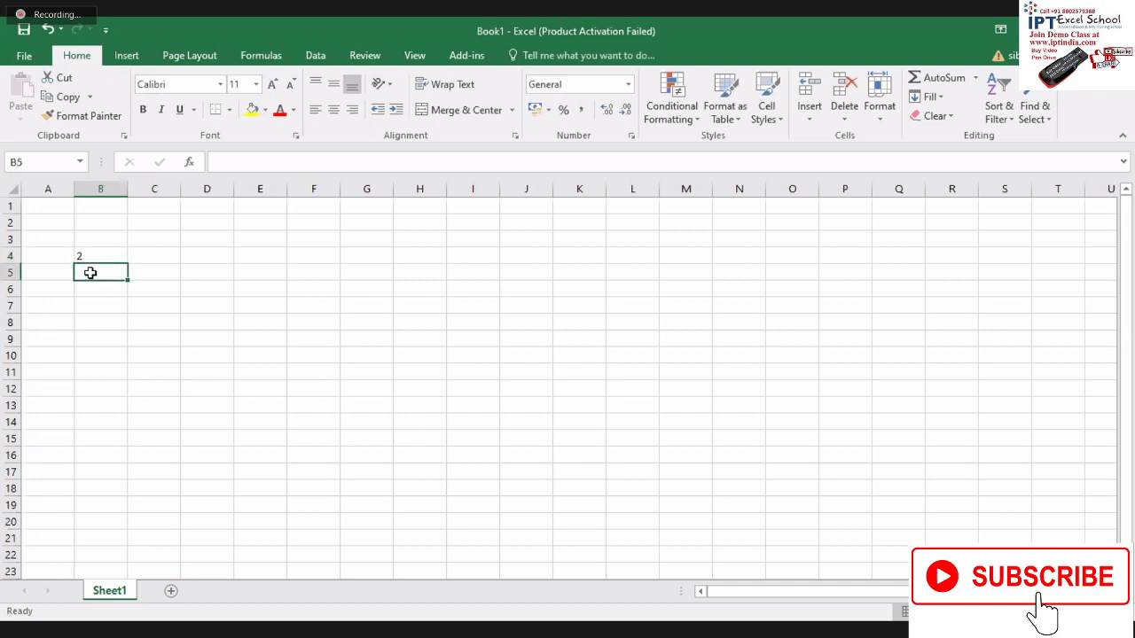
{"action": "type", "text": "2"}
{"action": "key", "text": "Return"}
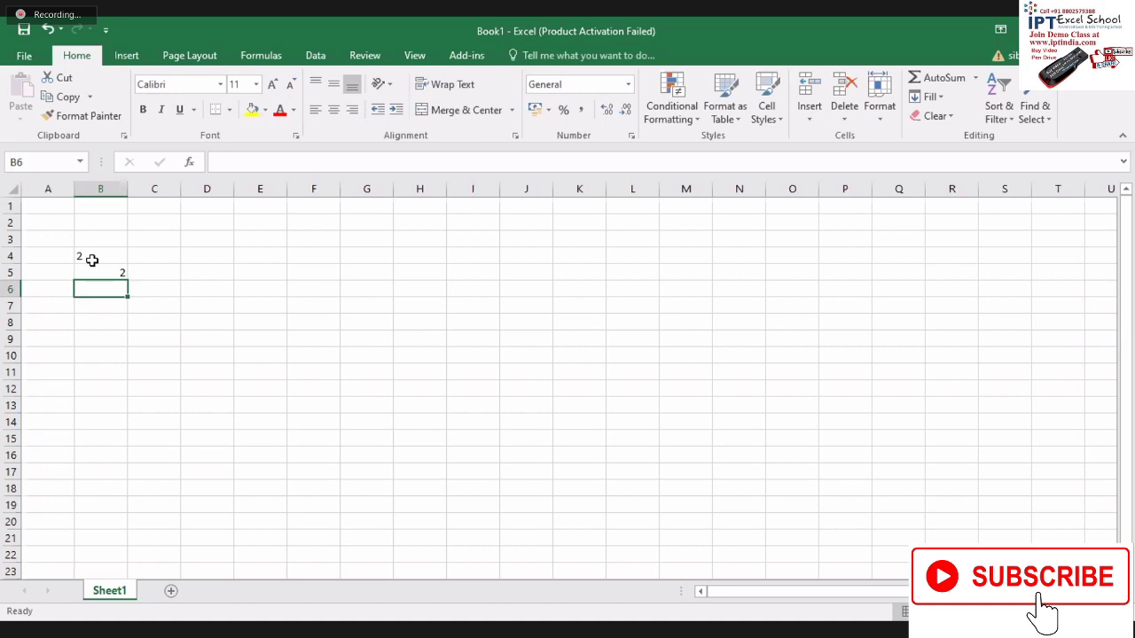
{"action": "left_click", "coordinate": [86, 255]}
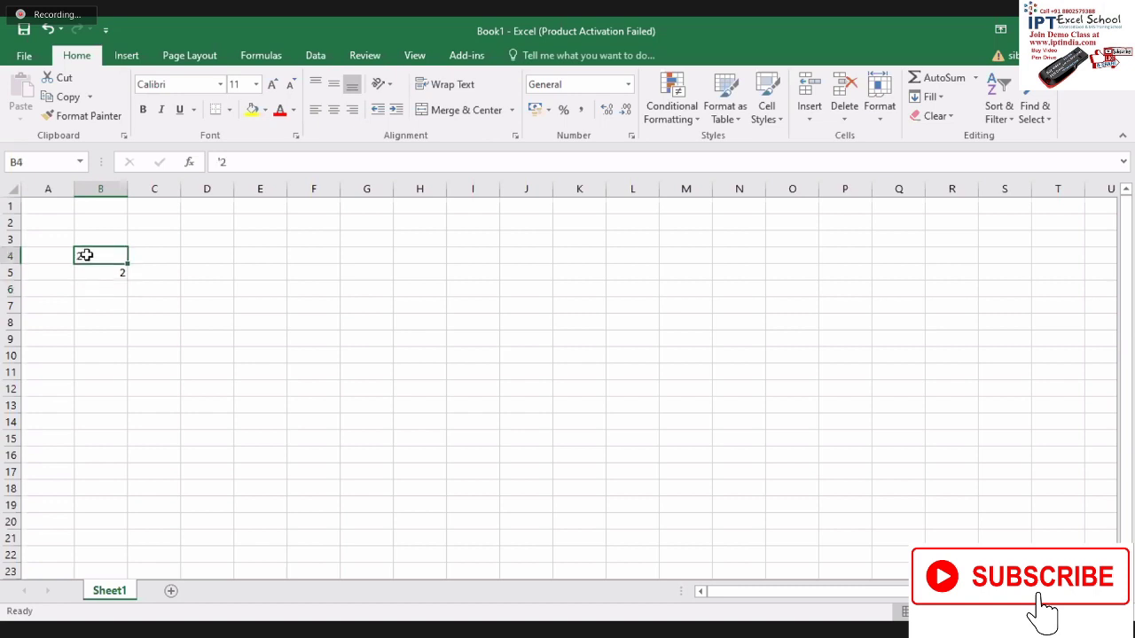
{"action": "left_click", "coordinate": [88, 272]}
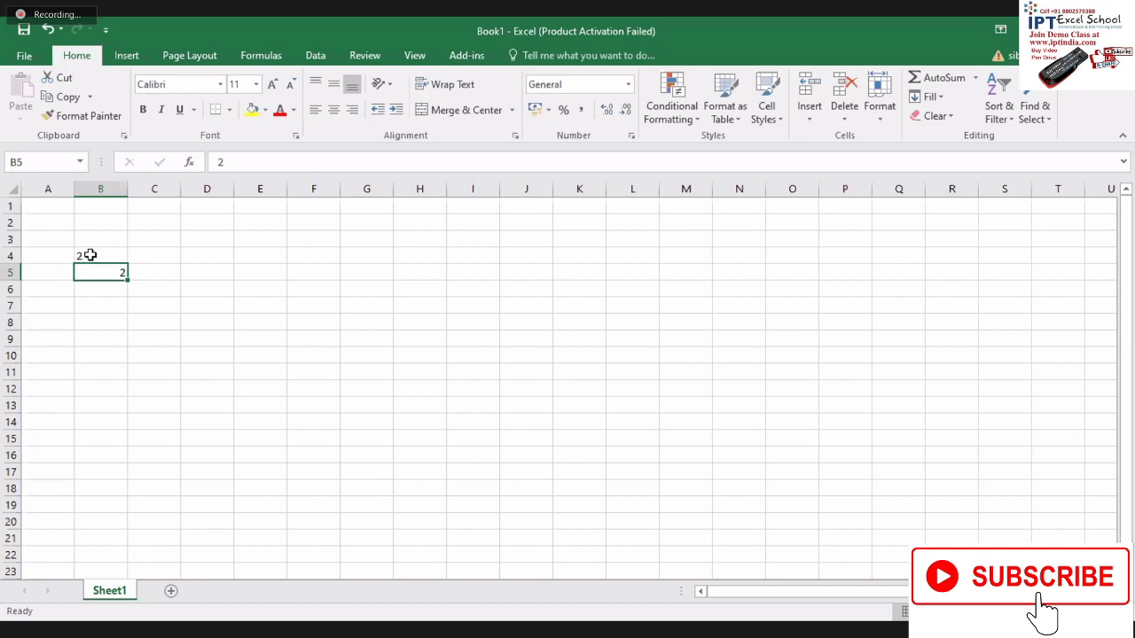
{"action": "left_click", "coordinate": [90, 255]}
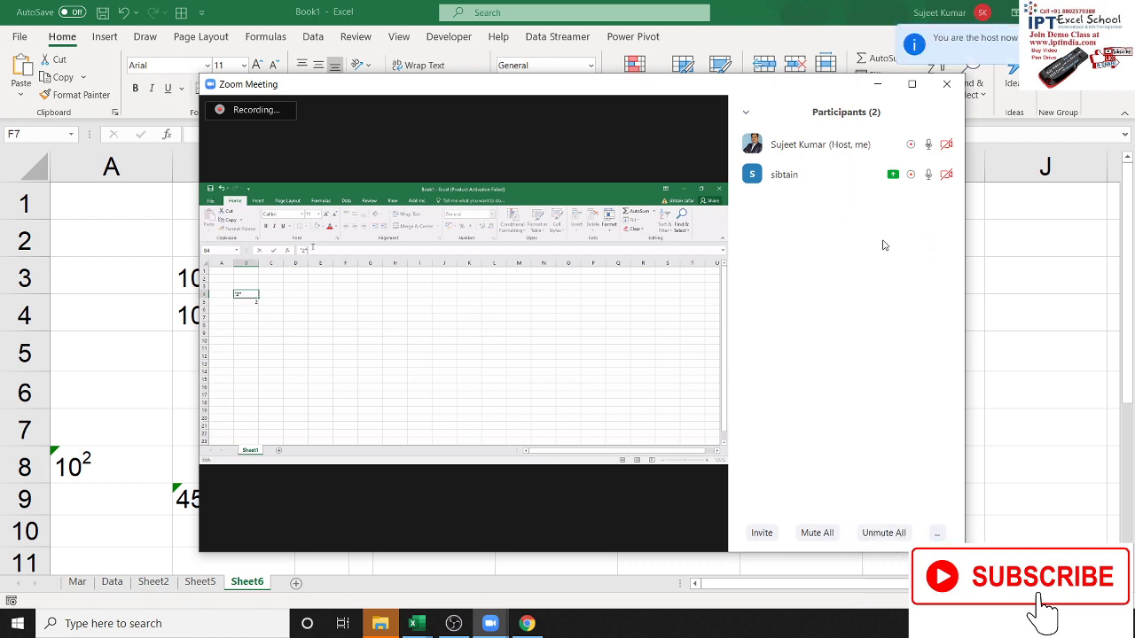
{"action": "mouse_move", "coordinate": [461, 319]}
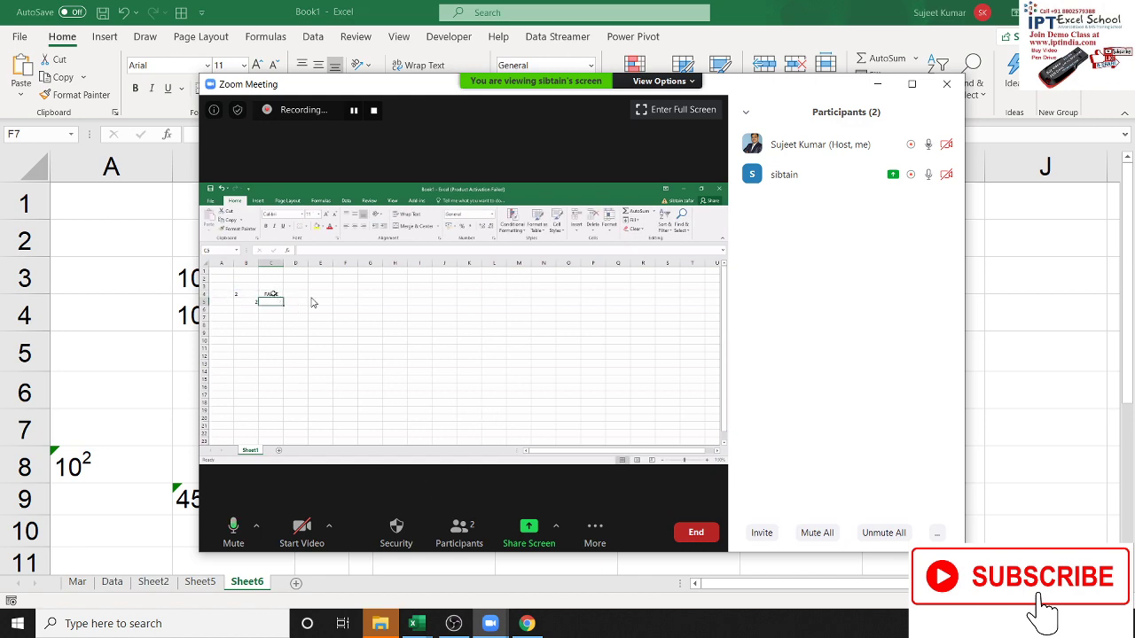
Toggle the shared view to full screen and back to a window.
{"action": "double_click", "coordinate": [512, 321]}
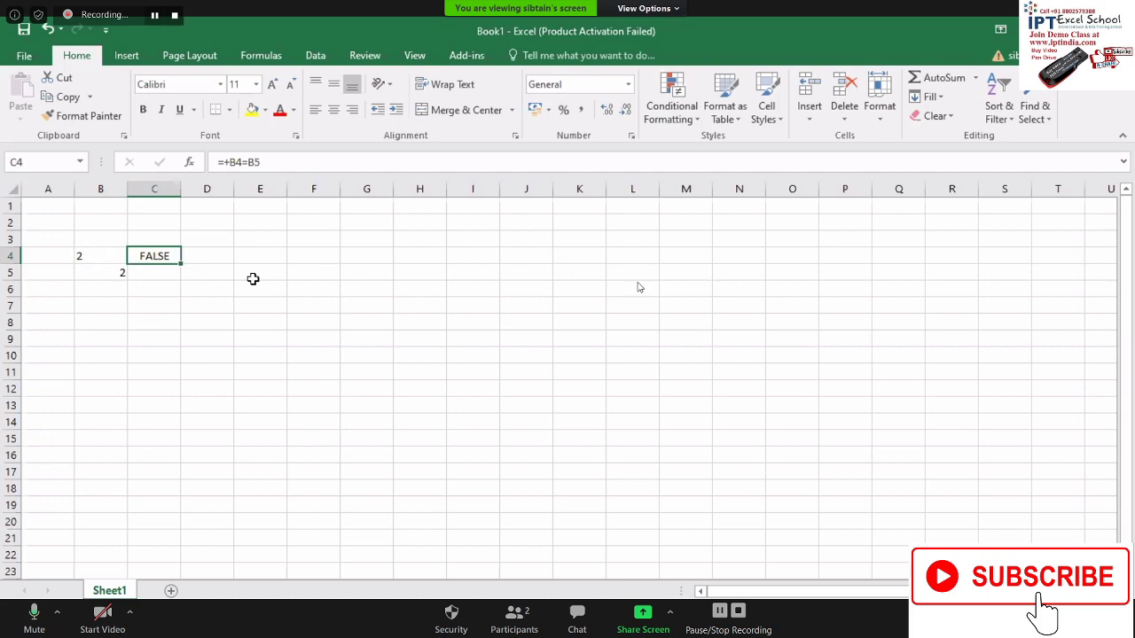
{"action": "double_click", "coordinate": [605, 288]}
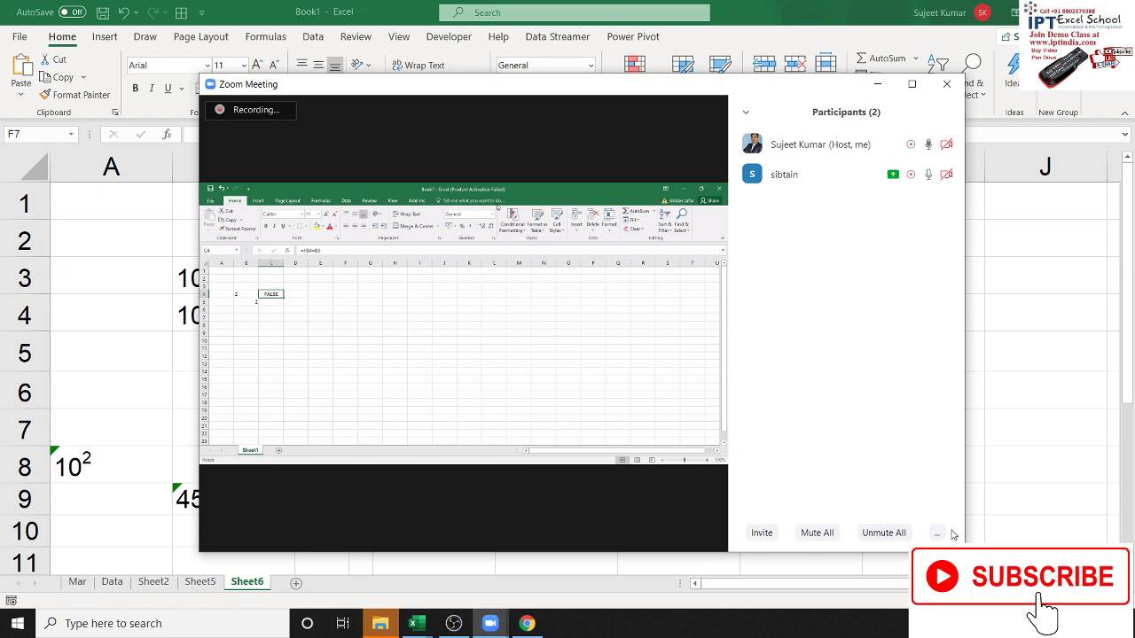
Share the entire screen with the meeting again.
{"action": "key", "text": "alt+s"}
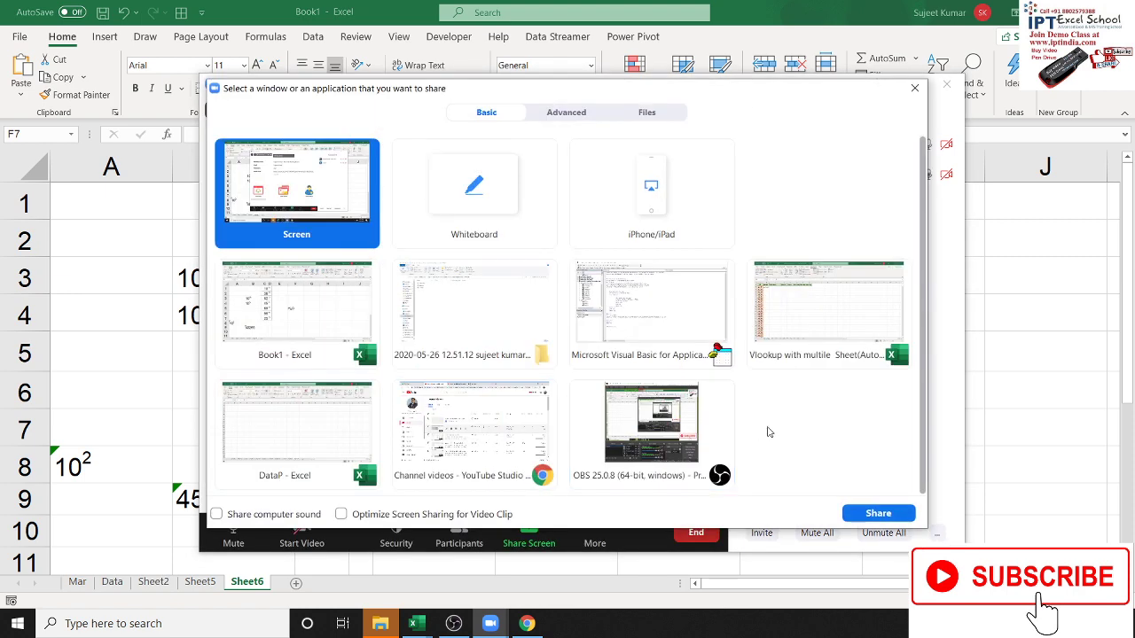
{"action": "left_click", "coordinate": [880, 516]}
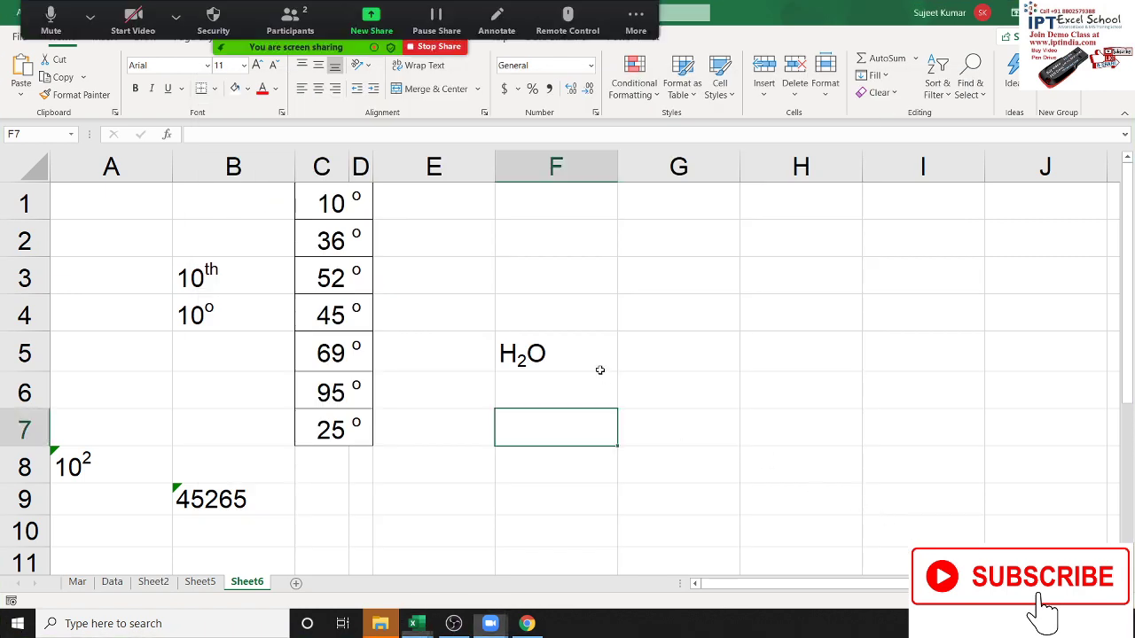
{"action": "key", "text": "Up"}
{"action": "key", "text": "Up"}
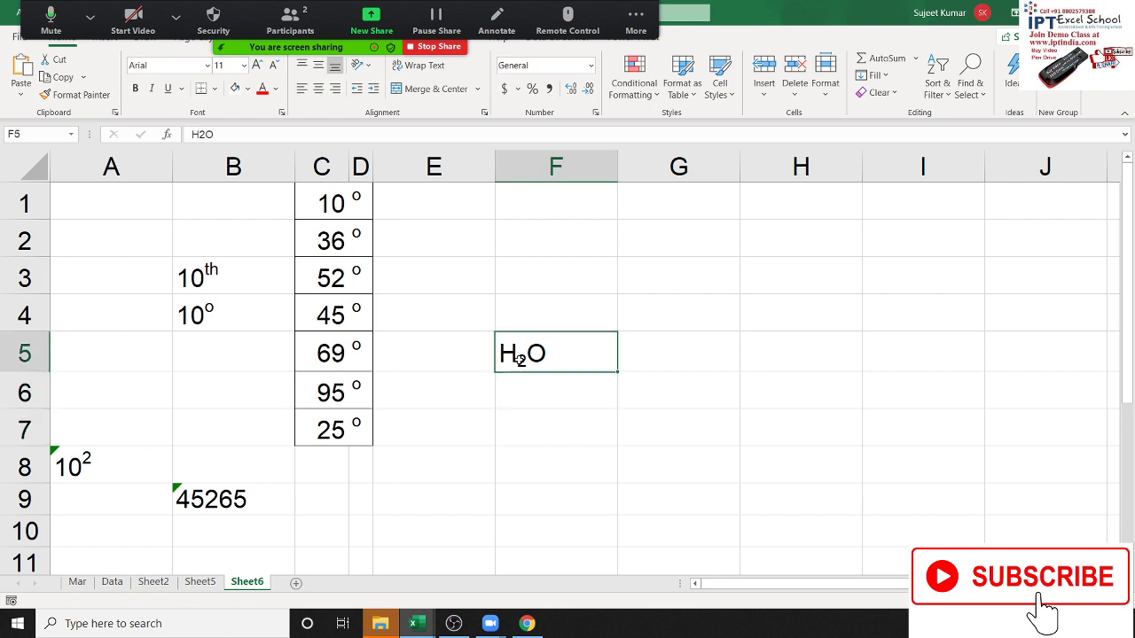
{"action": "left_click", "coordinate": [520, 398]}
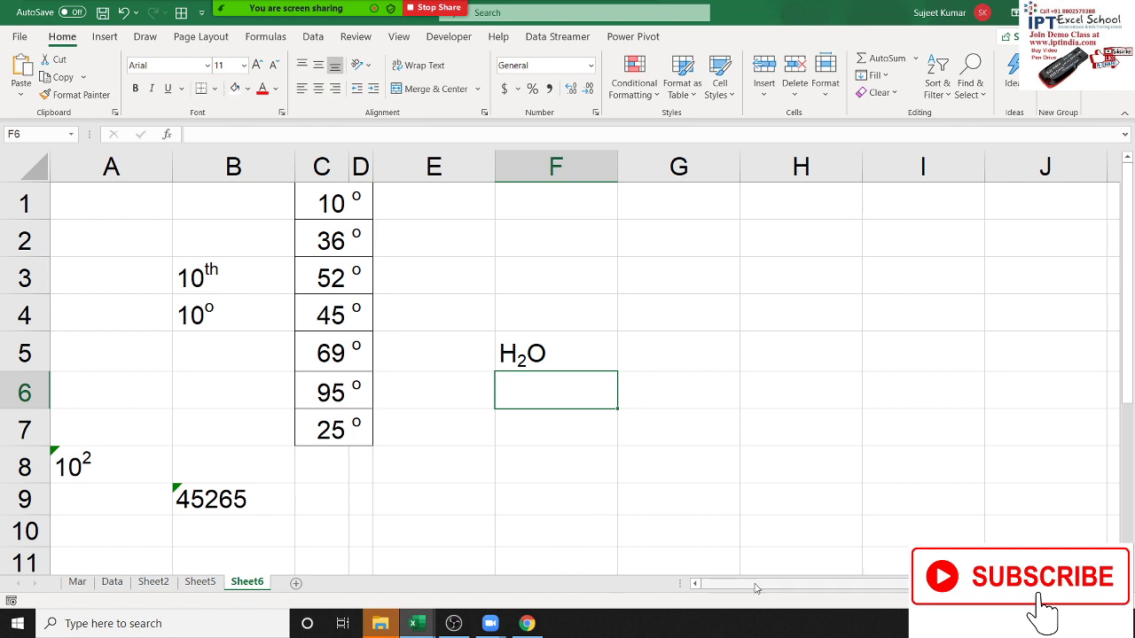
{"action": "left_click_drag", "start_coordinate": [776, 584], "coordinate": [812, 585]}
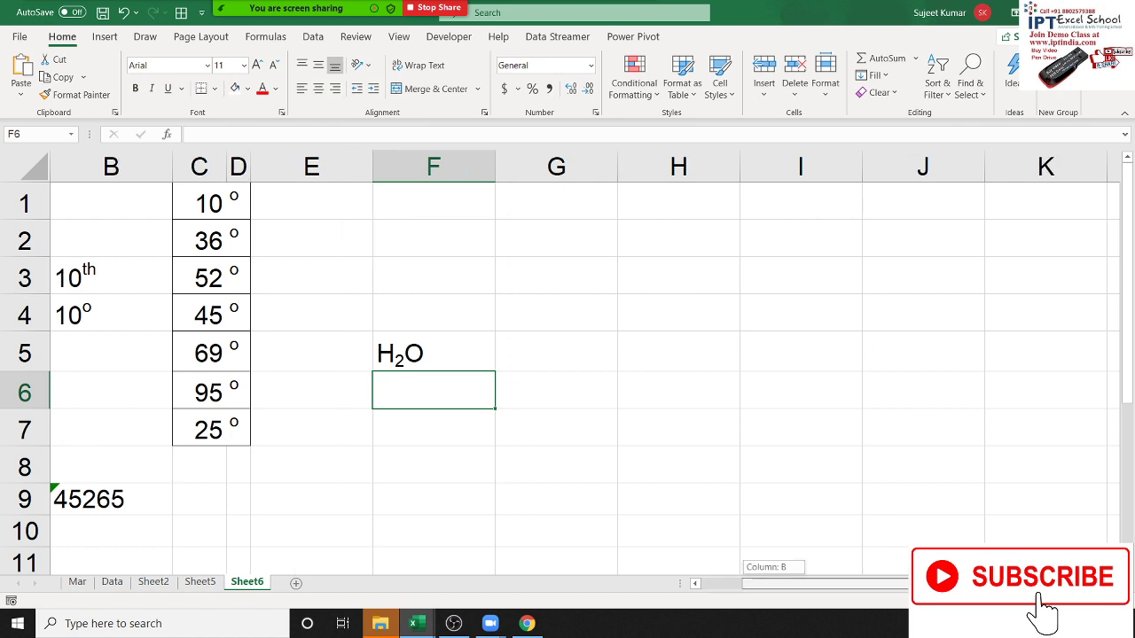
Enter 85, 36, 52, 12, 36, 65, 45 in I1:I7 and narrow column I.
{"action": "left_click", "coordinate": [802, 204]}
{"action": "type", "text": "85"}
{"action": "key", "text": "Return"}
{"action": "type", "text": "36"}
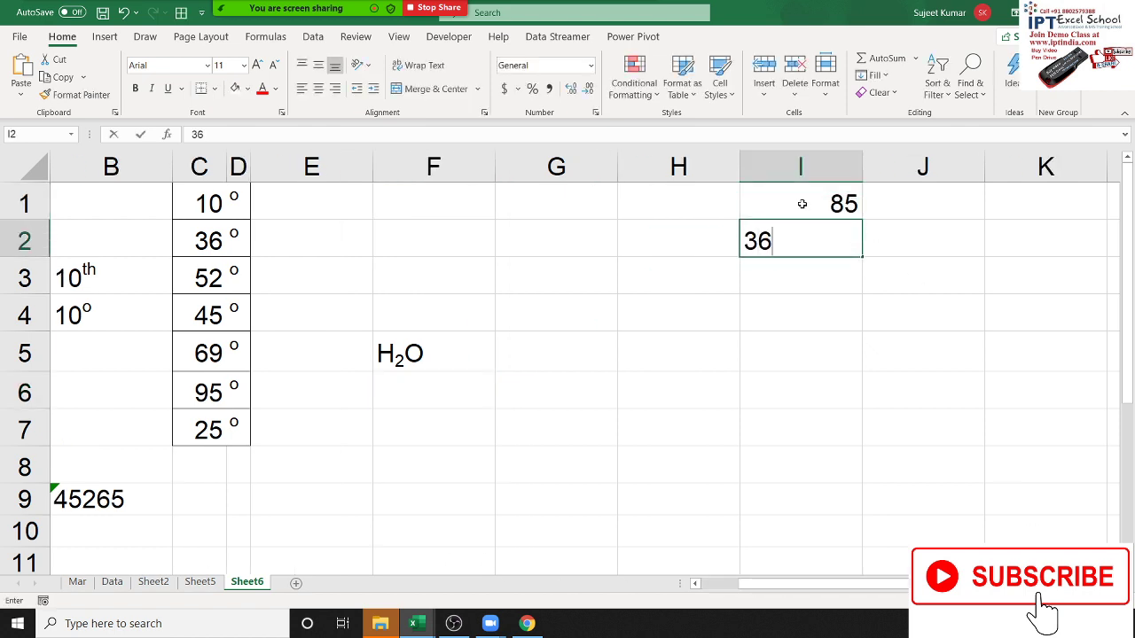
{"action": "key", "text": "Return"}
{"action": "type", "text": "52"}
{"action": "key", "text": "Return"}
{"action": "type", "text": "12"}
{"action": "key", "text": "Return"}
{"action": "type", "text": "36"}
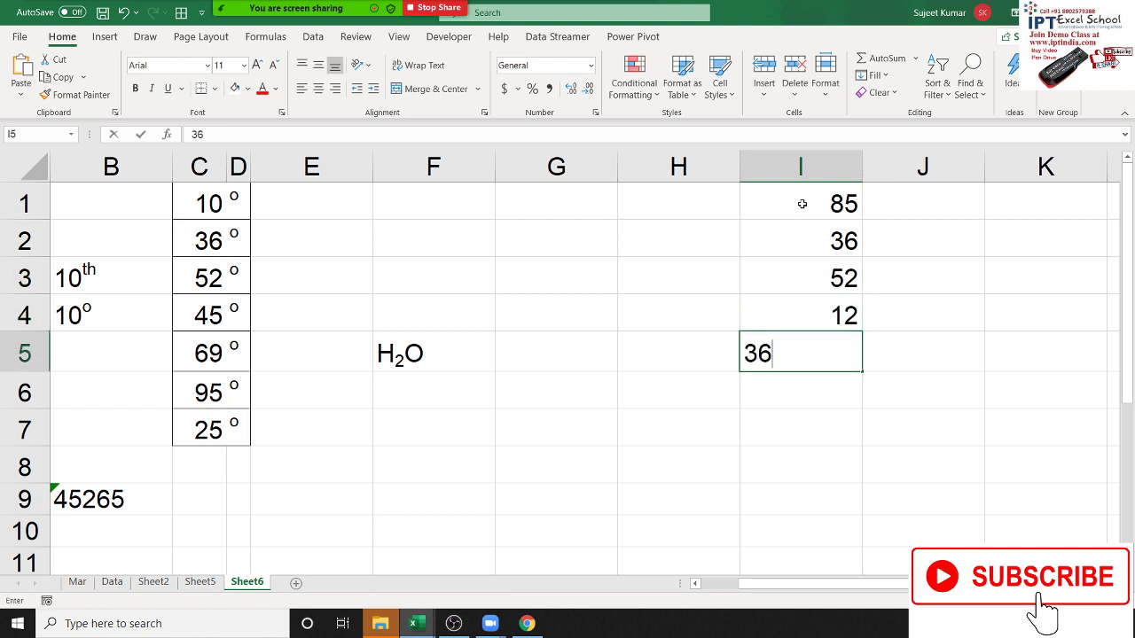
{"action": "key", "text": "Return"}
{"action": "type", "text": "65"}
{"action": "key", "text": "Return"}
{"action": "type", "text": "452"}
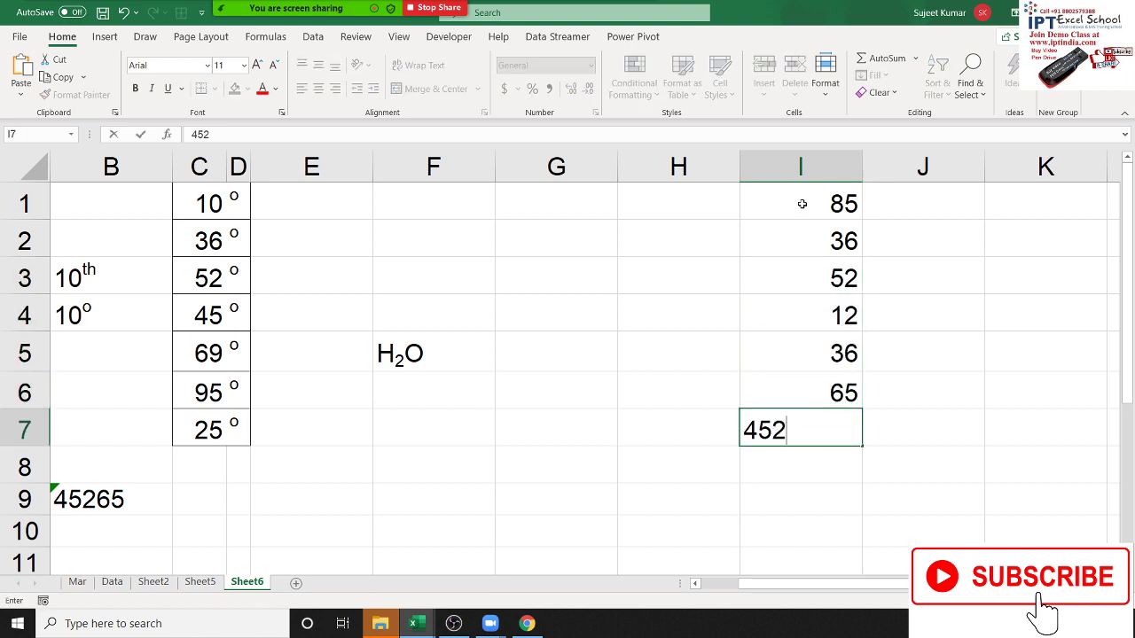
{"action": "key", "text": "BackSpace"}
{"action": "key", "text": "Return"}
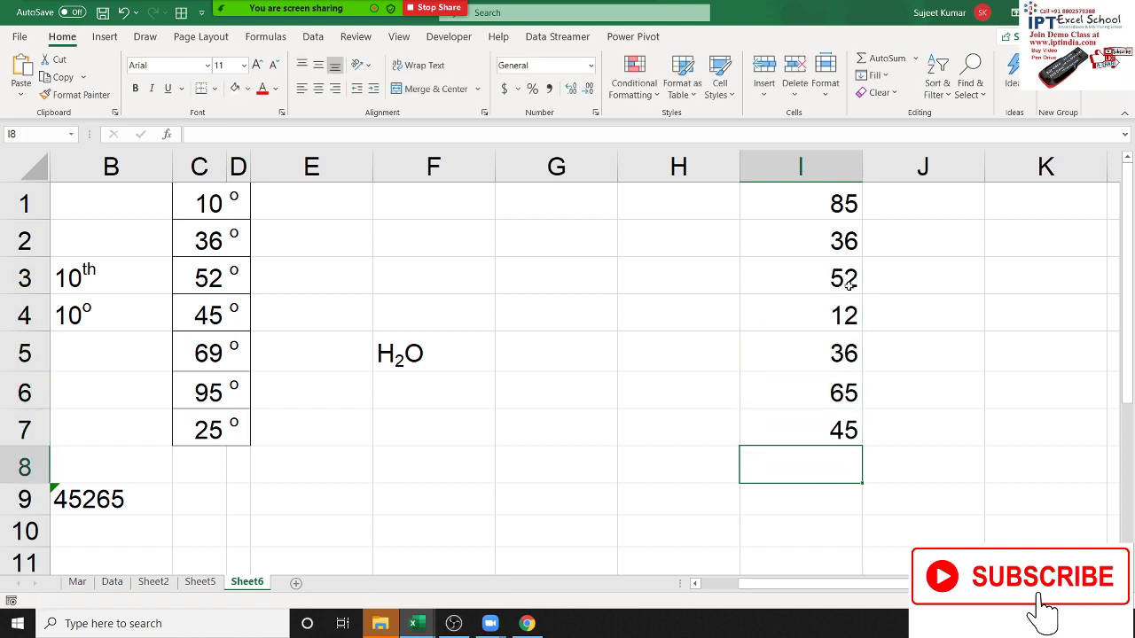
{"action": "left_click_drag", "start_coordinate": [865, 170], "coordinate": [801, 165]}
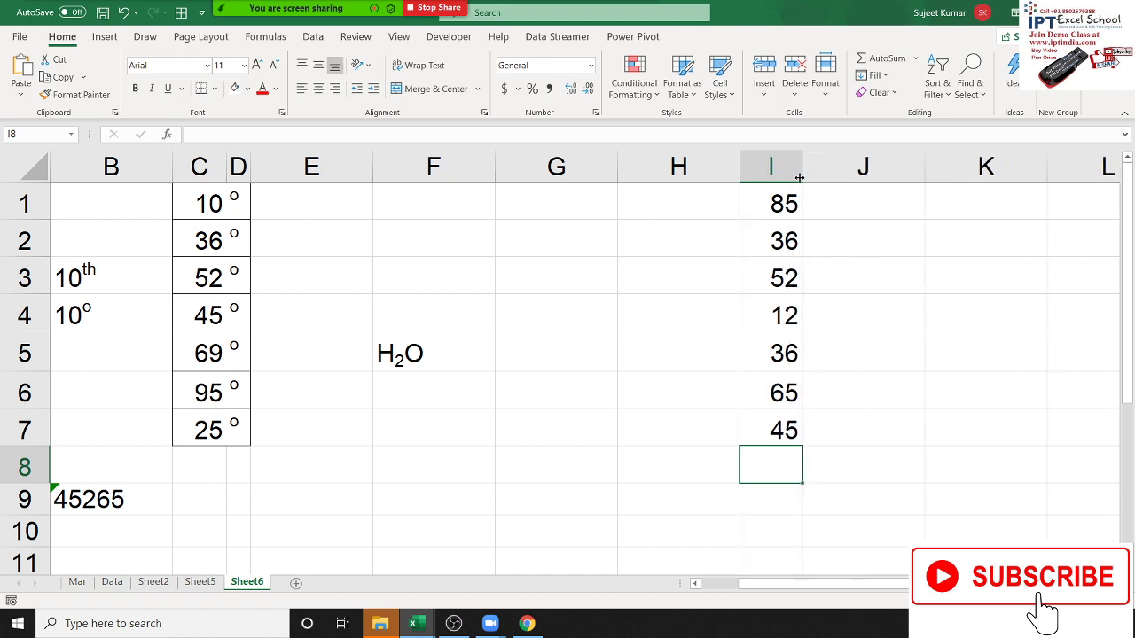
Draw a blue annotation cross over the 36 in I2, then select I4.
{"action": "left_click", "coordinate": [761, 282]}
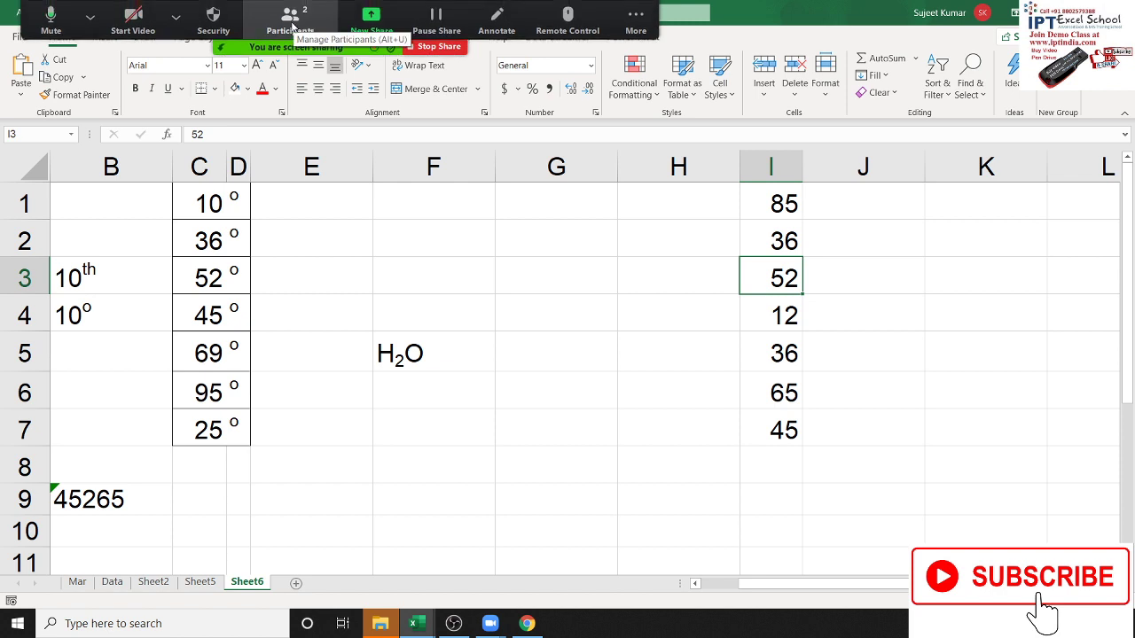
{"action": "left_click", "coordinate": [496, 21]}
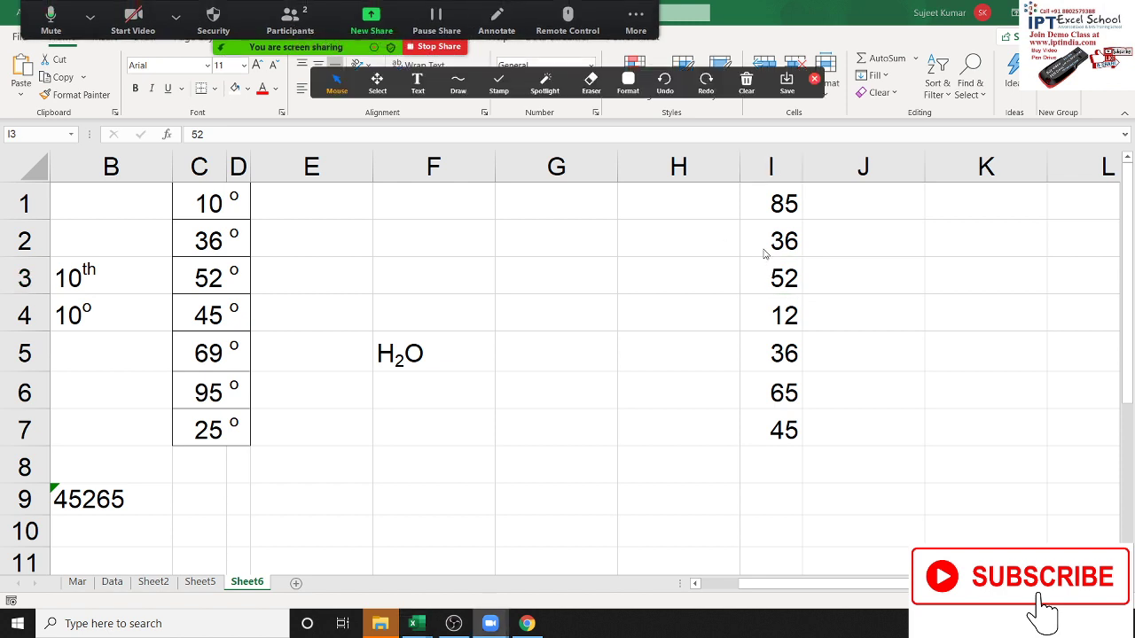
{"action": "mouse_move", "coordinate": [741, 218]}
{"action": "left_mouse_down"}
{"action": "mouse_move", "coordinate": [796, 253]}
{"action": "mouse_move", "coordinate": [734, 250]}
{"action": "left_mouse_up"}
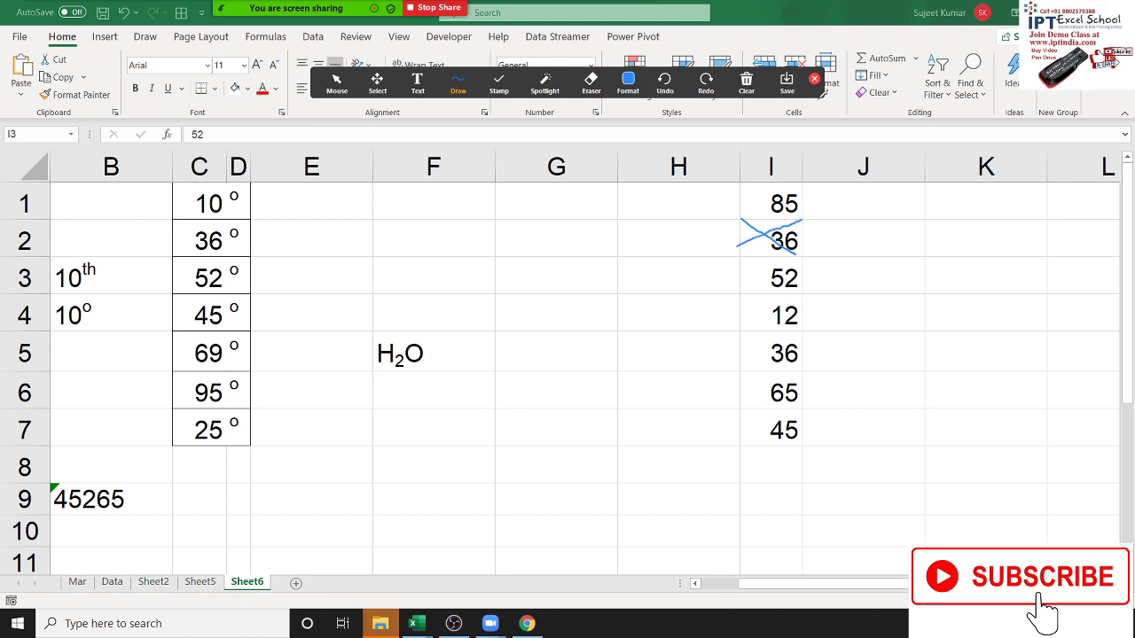
{"action": "left_click", "coordinate": [813, 79]}
{"action": "left_click", "coordinate": [780, 291]}
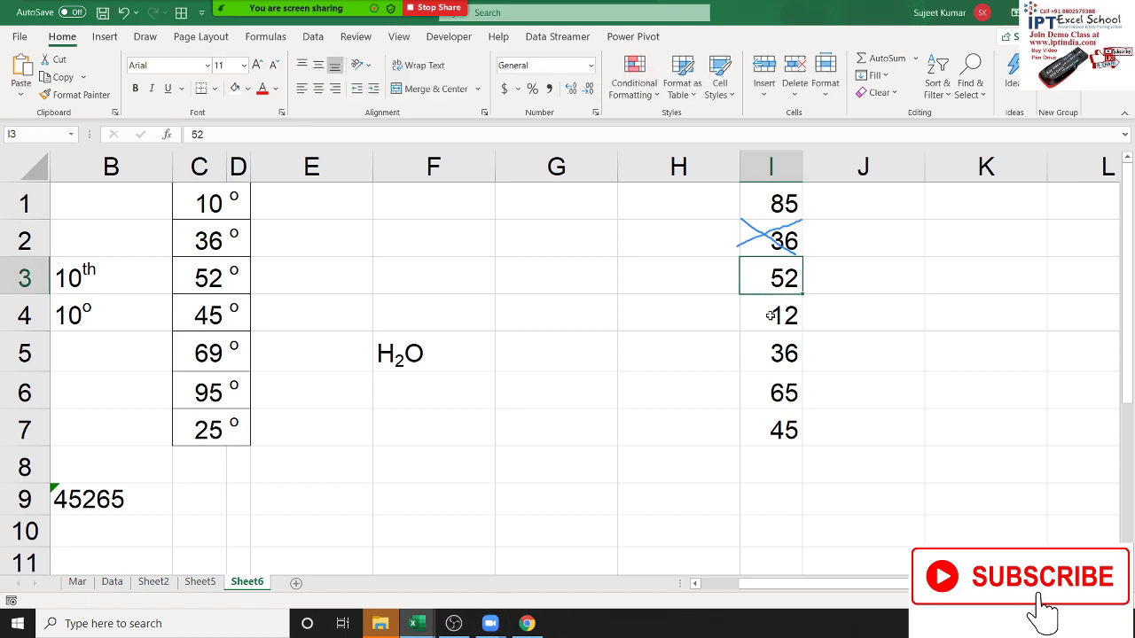
{"action": "left_click", "coordinate": [770, 314]}
Give I4 a heavier red diagonal cross border that strikes out the 12.
{"action": "right_click", "coordinate": [771, 315]}
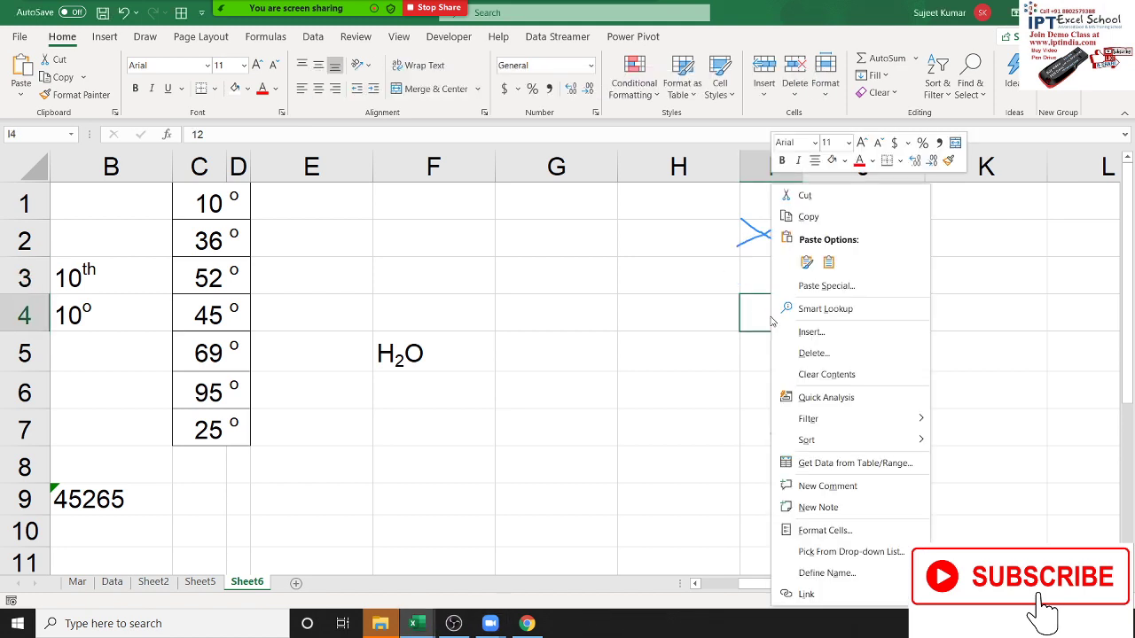
{"action": "left_click", "coordinate": [838, 528]}
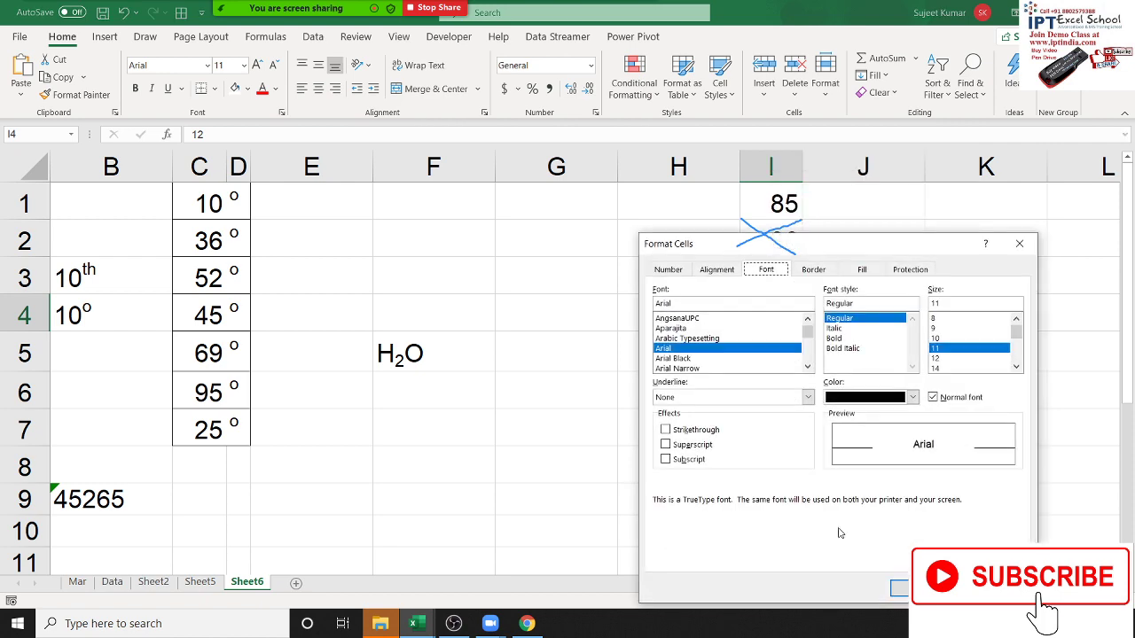
{"action": "left_click_drag", "start_coordinate": [873, 251], "coordinate": [459, 162]}
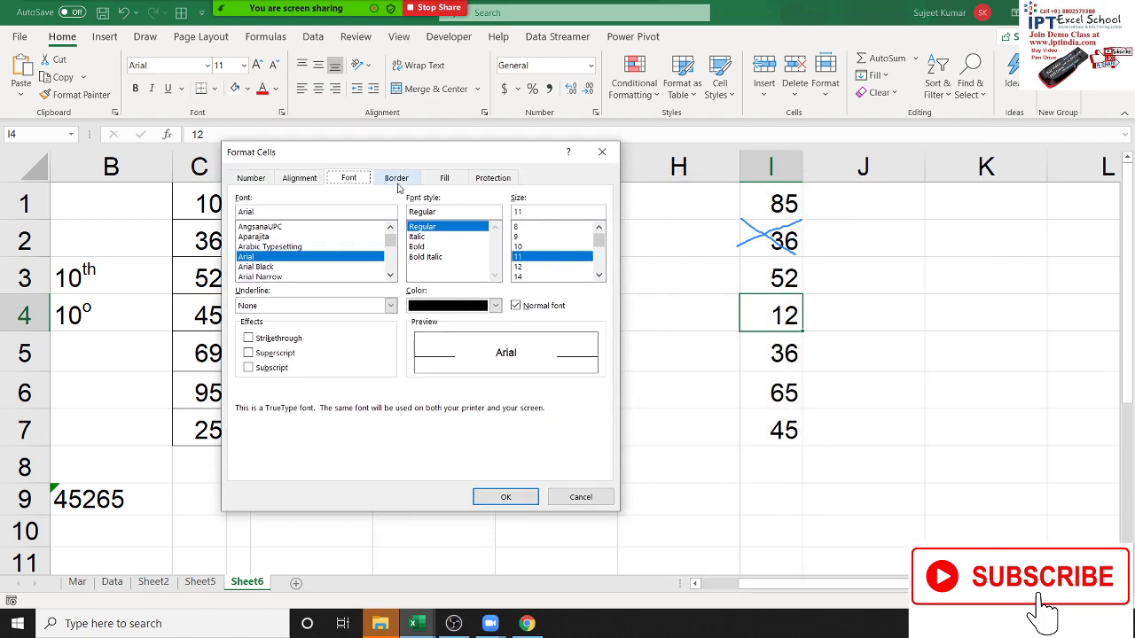
{"action": "left_click", "coordinate": [396, 178]}
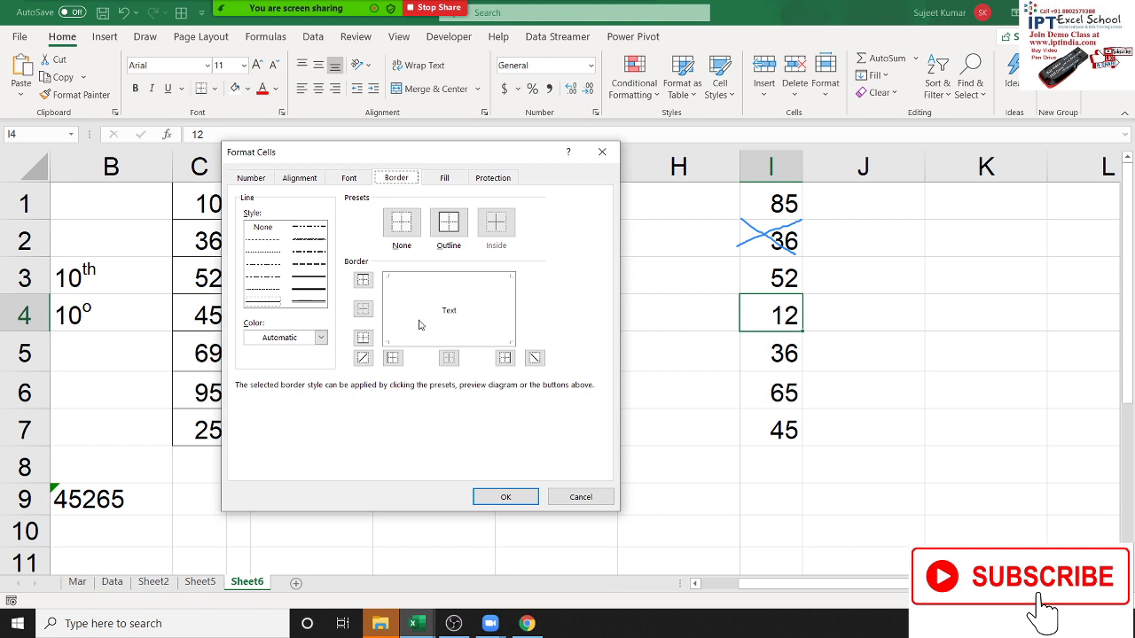
{"action": "left_click", "coordinate": [319, 293]}
{"action": "left_click", "coordinate": [320, 337]}
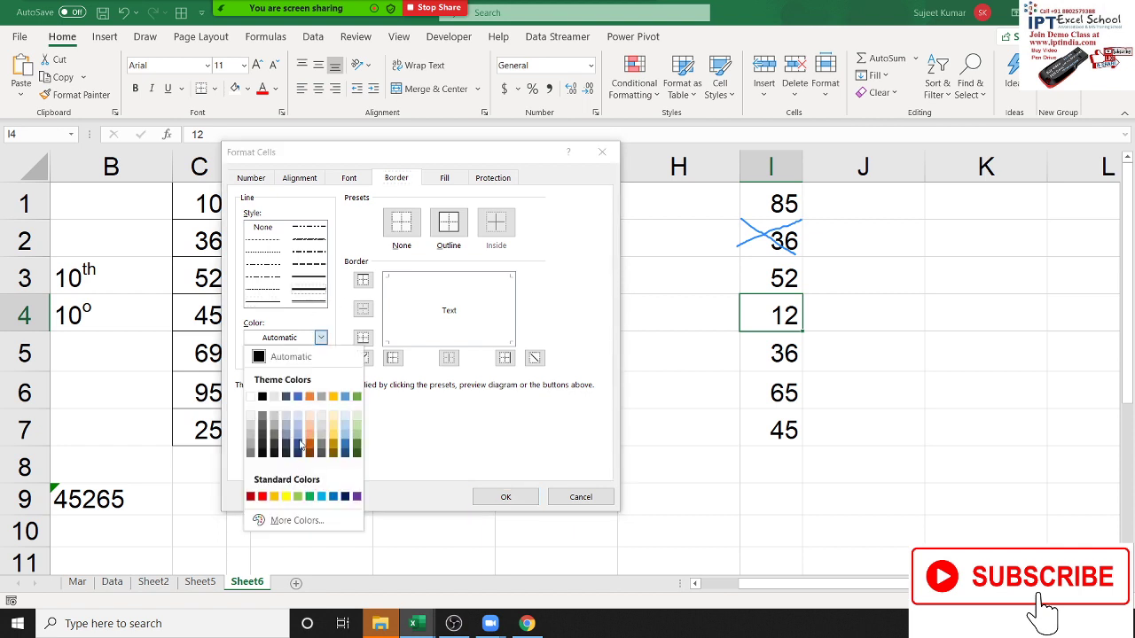
{"action": "left_click", "coordinate": [264, 497]}
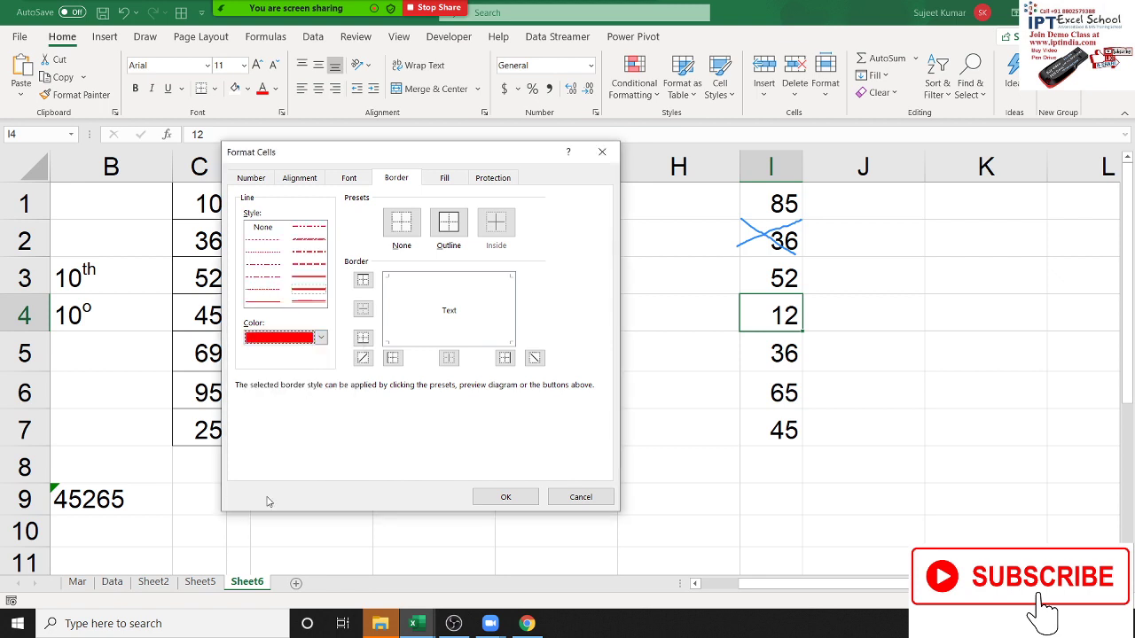
{"action": "left_click", "coordinate": [364, 358]}
{"action": "left_click", "coordinate": [534, 359]}
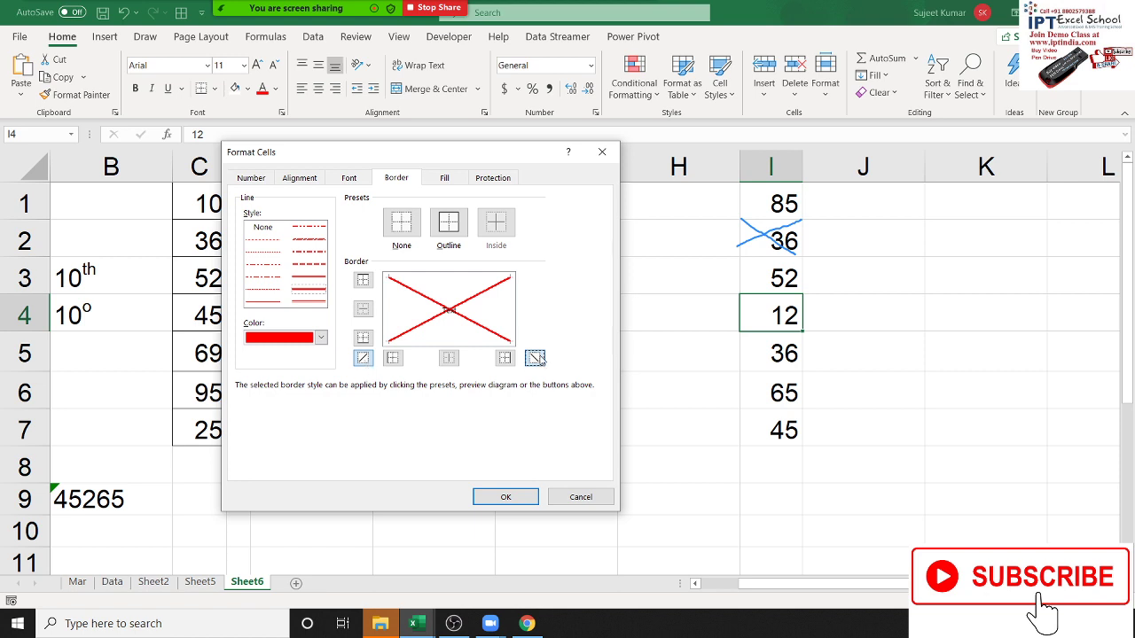
{"action": "left_click", "coordinate": [507, 497]}
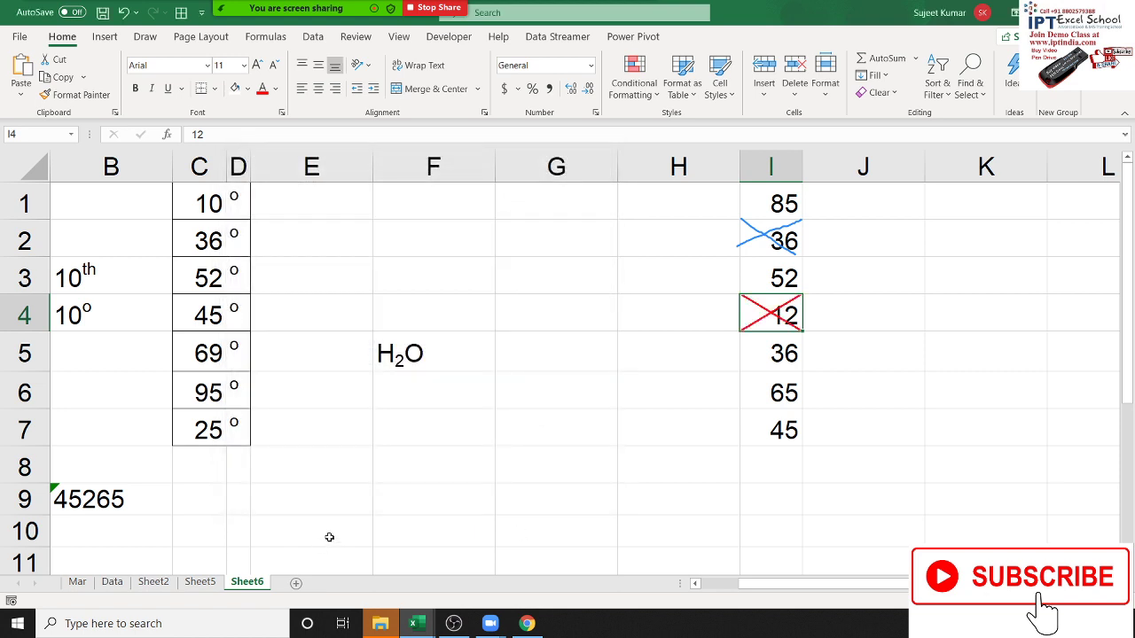
{"action": "left_click", "coordinate": [554, 438]}
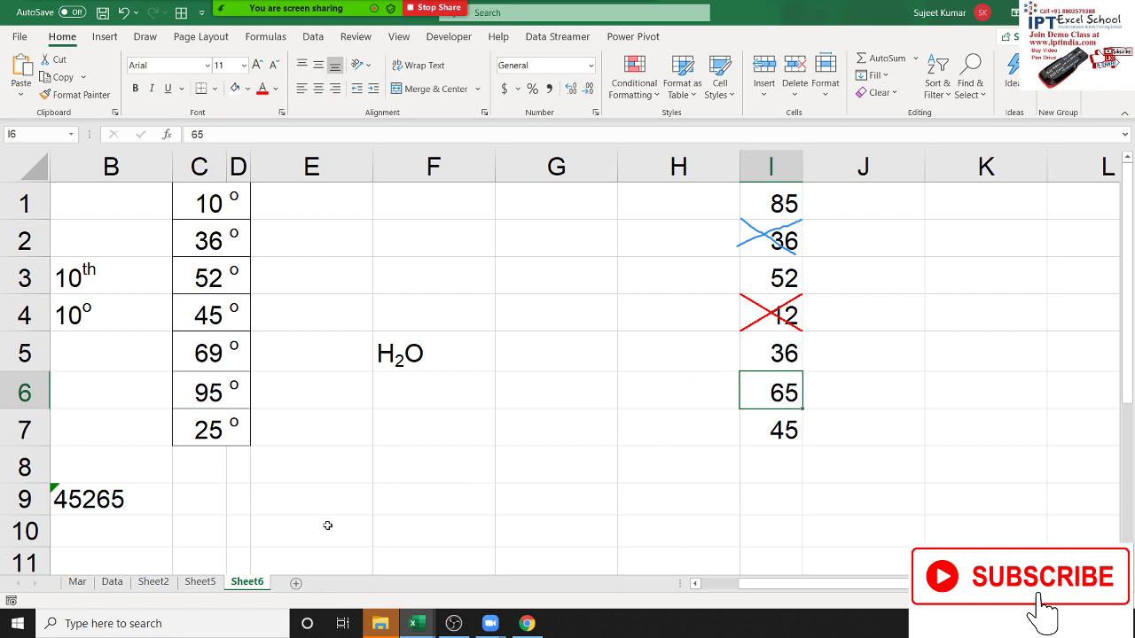
Repeat the red cross border on the 65 in I6 with F4.
{"action": "left_click", "coordinate": [784, 321]}
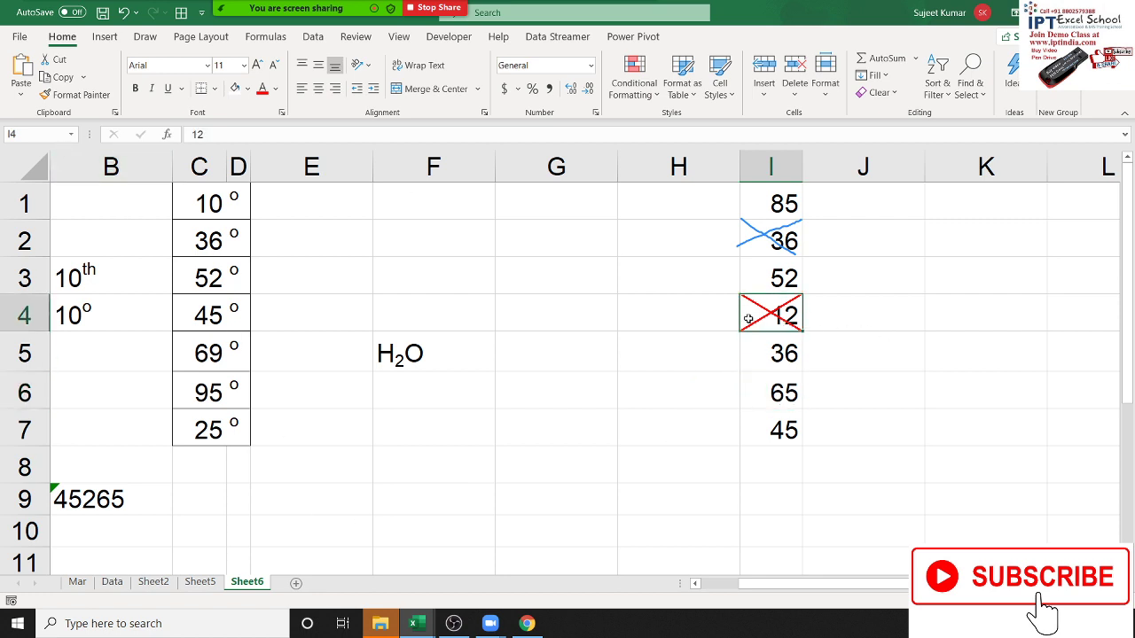
{"action": "left_click", "coordinate": [775, 391]}
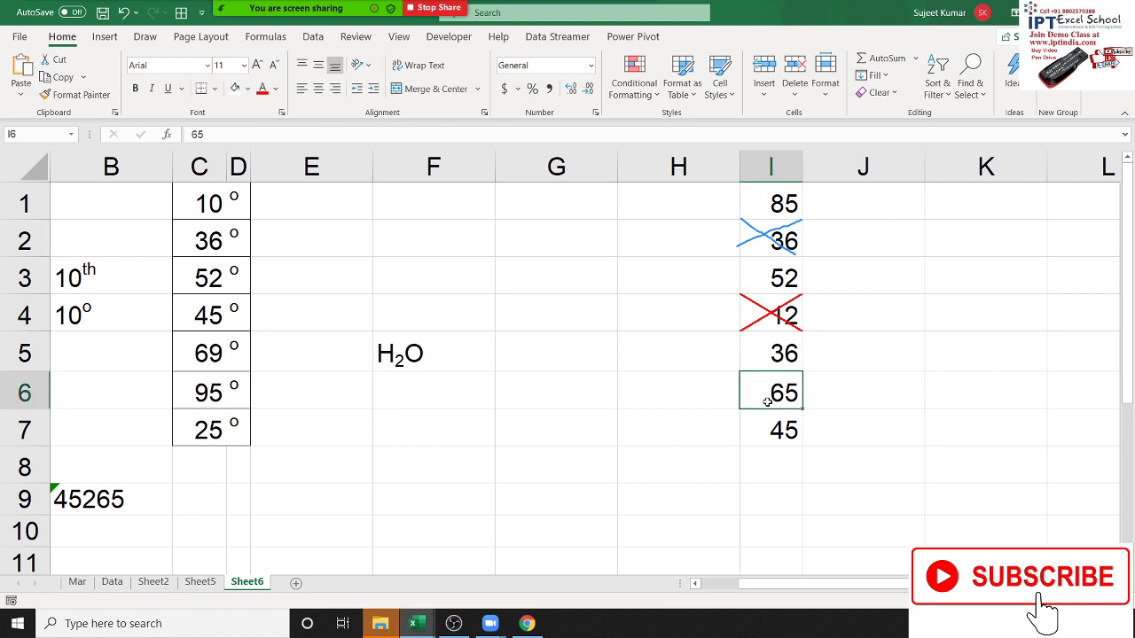
{"action": "key", "text": "F4"}
{"action": "left_click", "coordinate": [787, 250]}
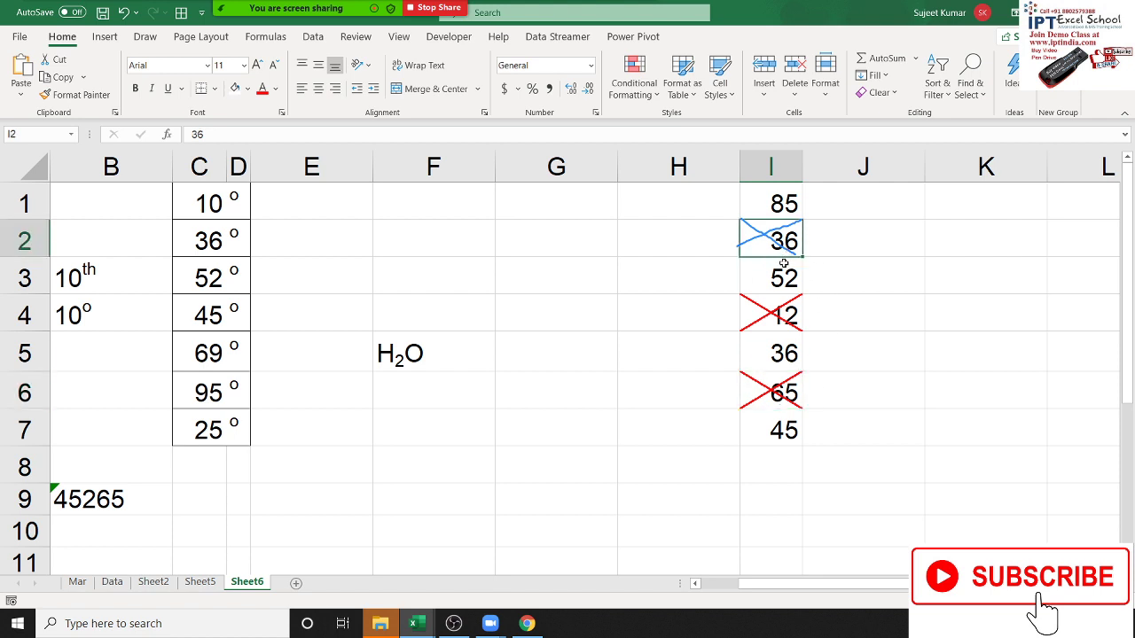
Repeat the red cross on I2's 36, then clear all Zoom annotation drawings.
{"action": "key", "text": "F4"}
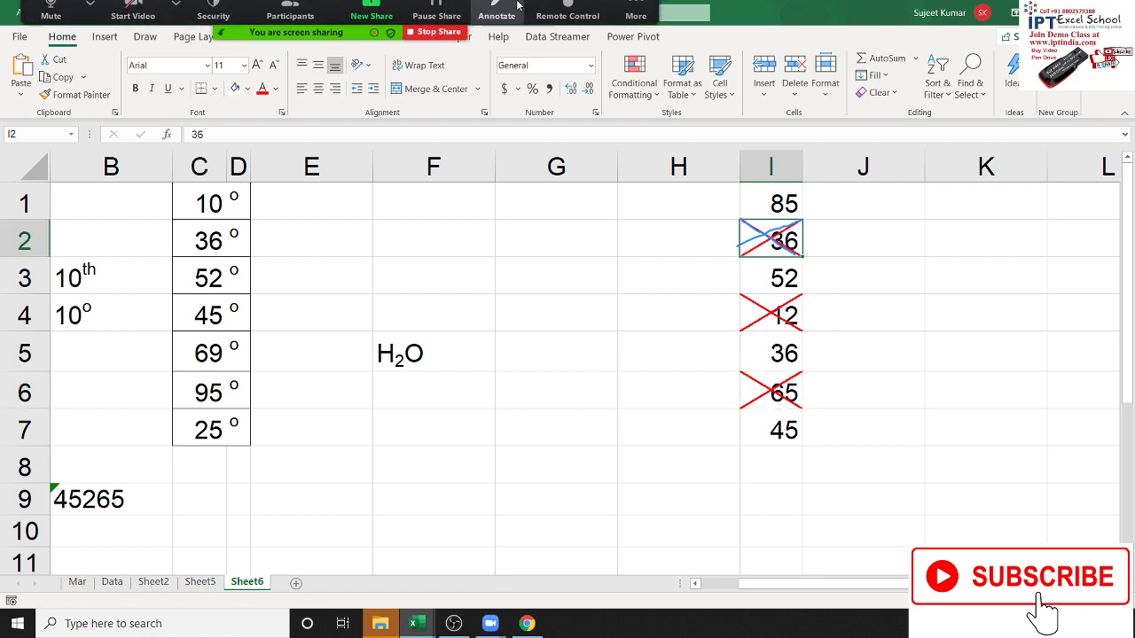
{"action": "left_click", "coordinate": [495, 29]}
{"action": "left_click", "coordinate": [494, 28]}
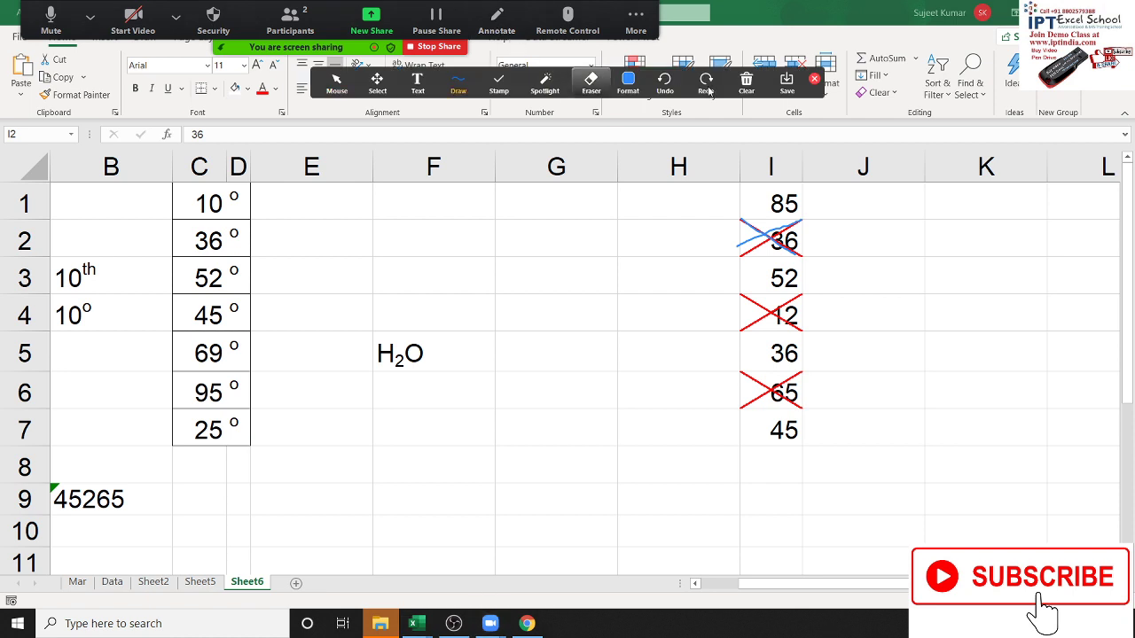
{"action": "left_click", "coordinate": [747, 81]}
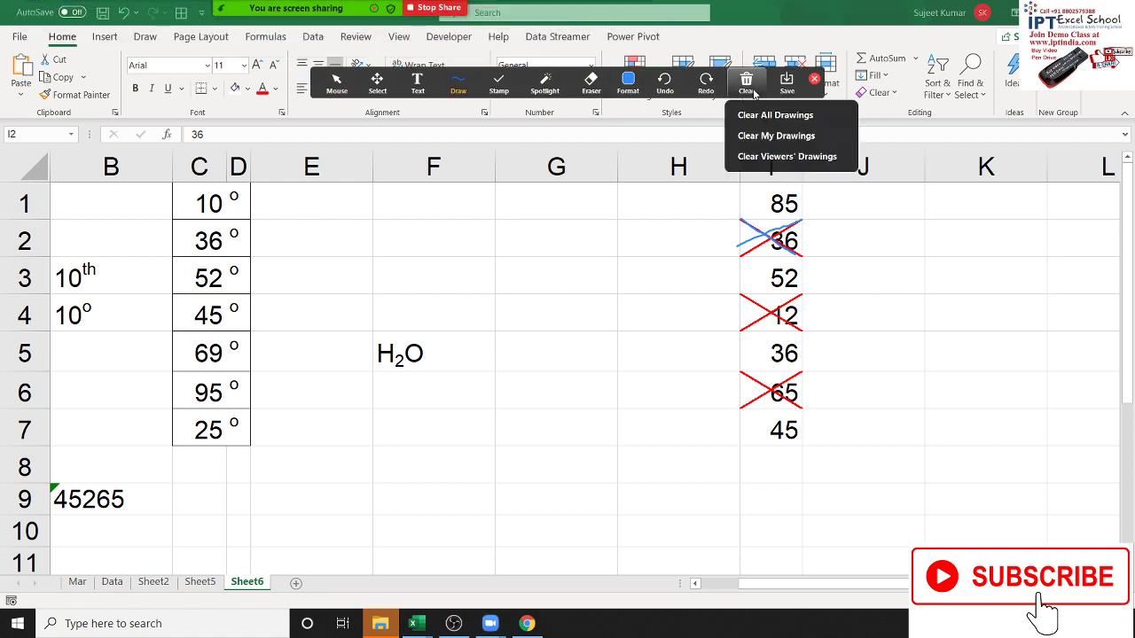
{"action": "left_click", "coordinate": [767, 115]}
{"action": "left_click", "coordinate": [815, 81]}
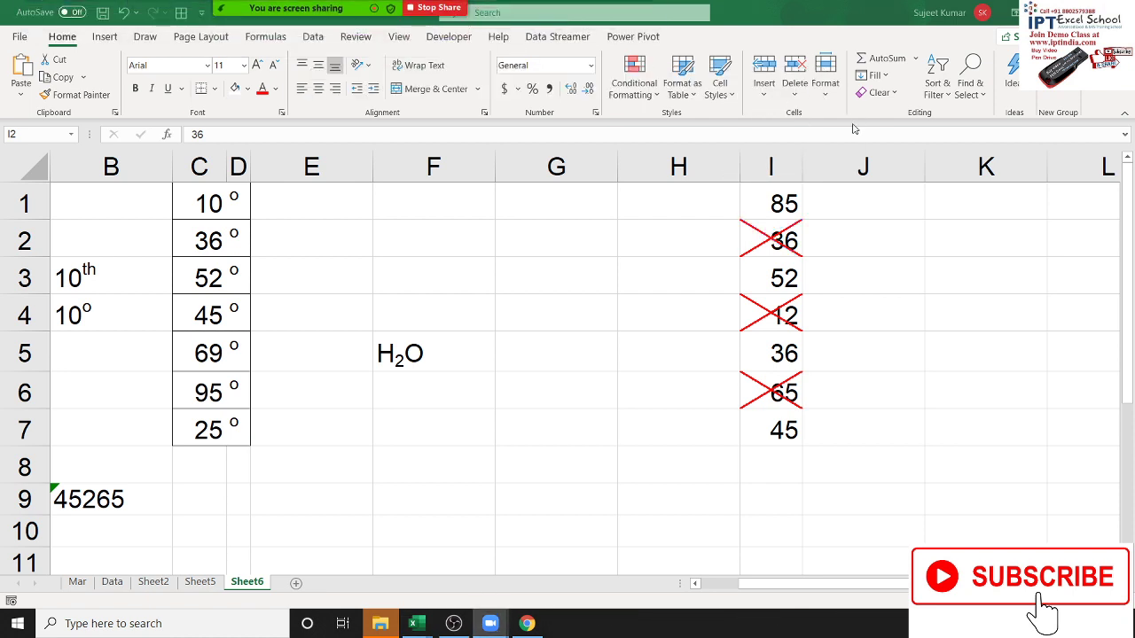
Give I3's 52 a thick light green left border and upward diagonal line.
{"action": "left_click", "coordinate": [784, 272]}
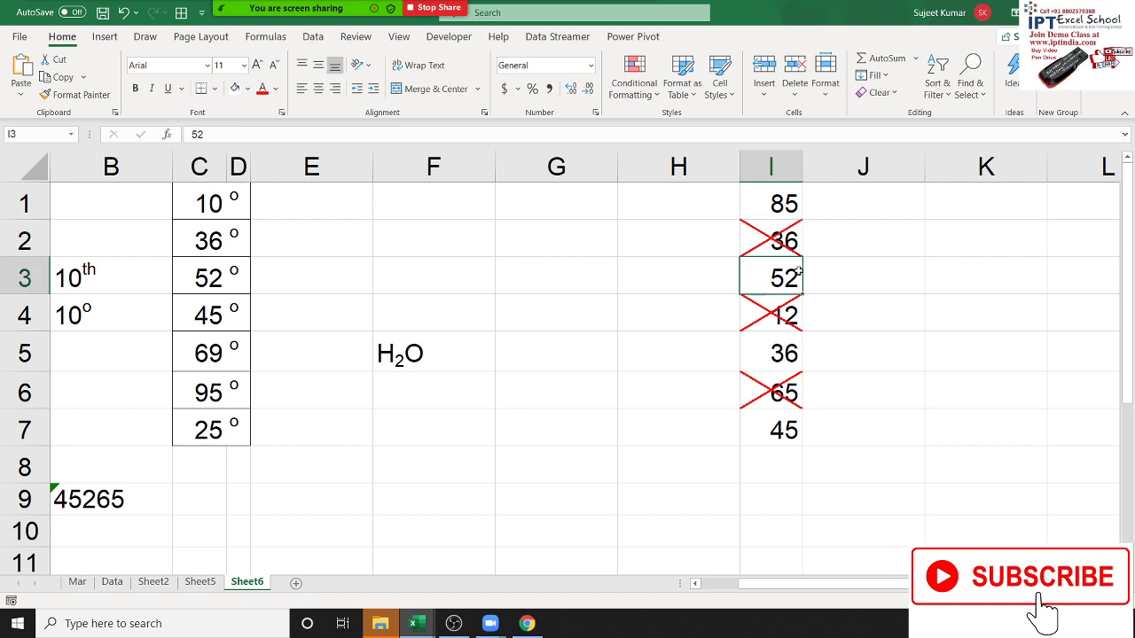
{"action": "right_click", "coordinate": [784, 272]}
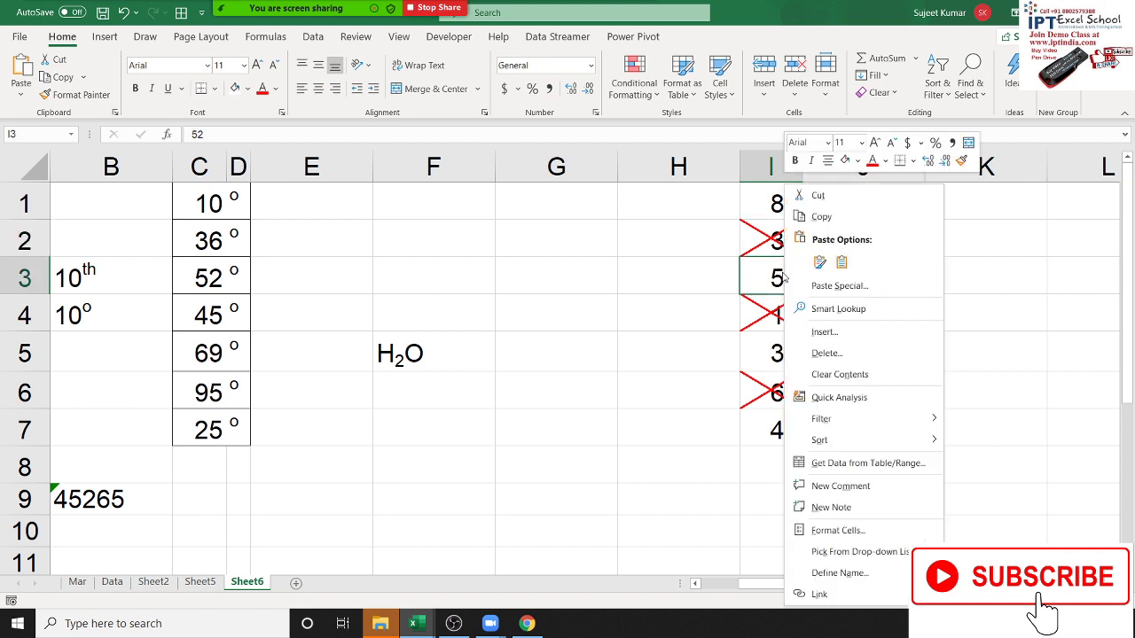
{"action": "left_click", "coordinate": [878, 530]}
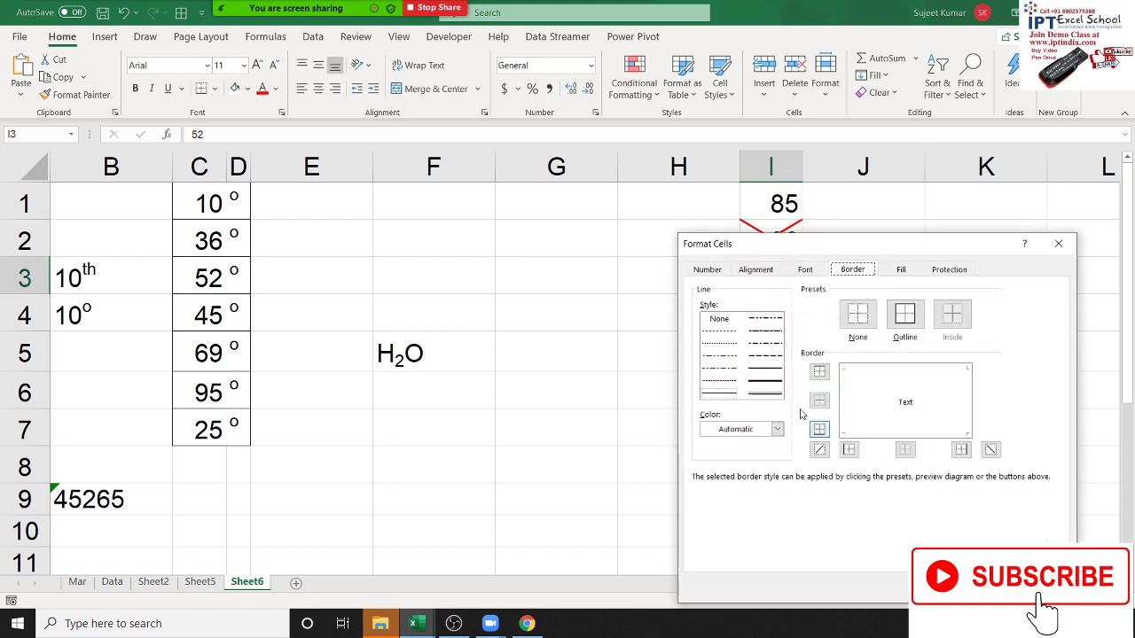
{"action": "left_click", "coordinate": [765, 381]}
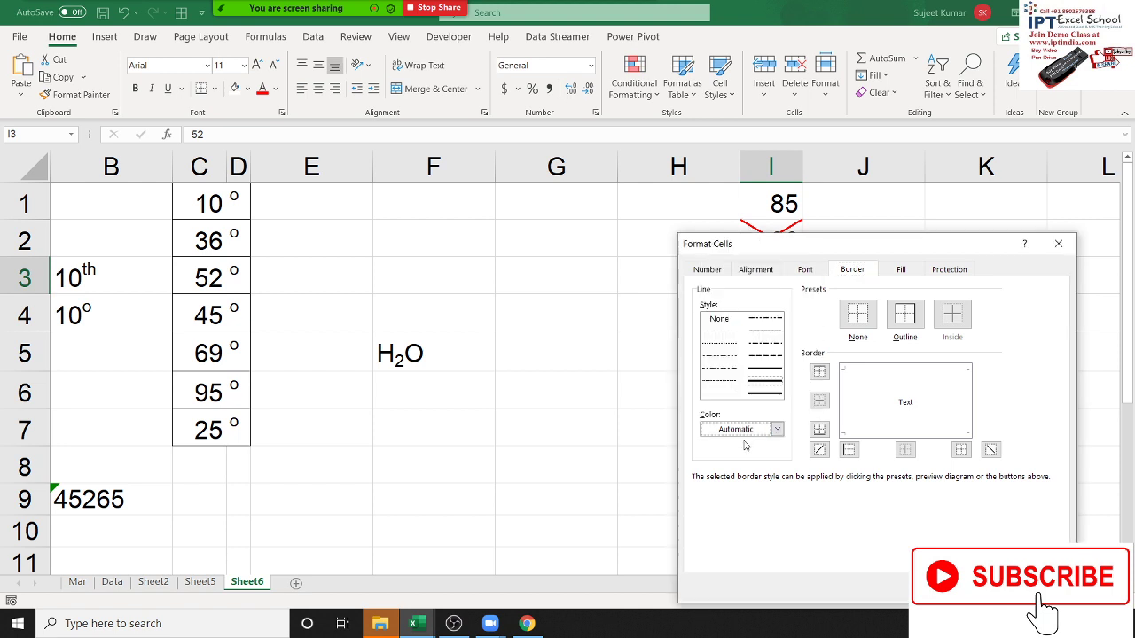
{"action": "left_click", "coordinate": [746, 429]}
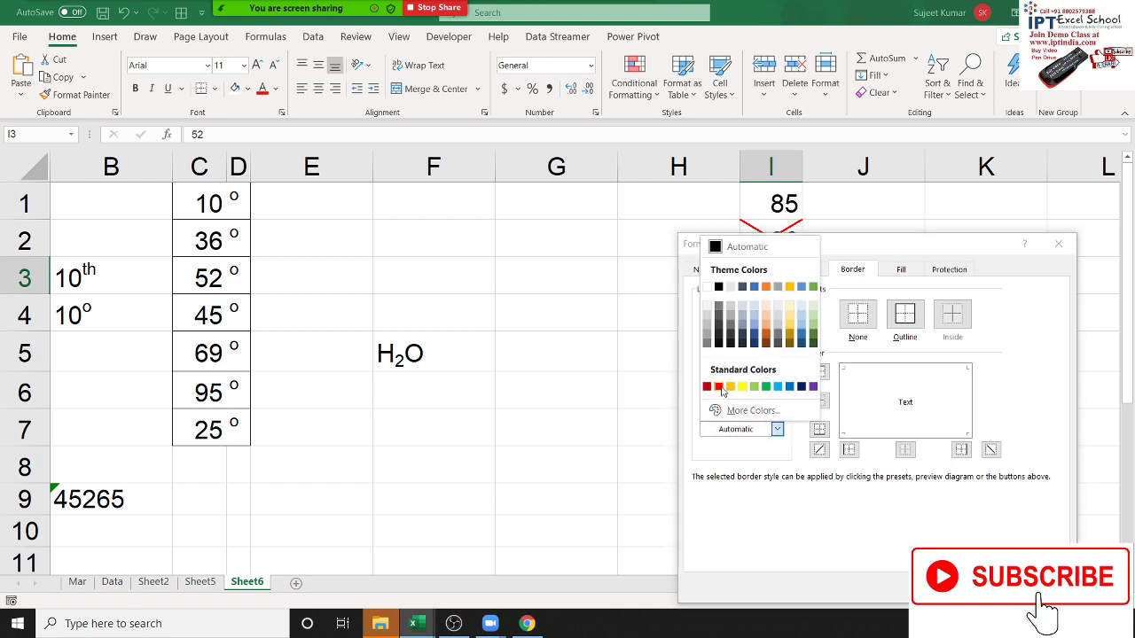
{"action": "left_click", "coordinate": [755, 387]}
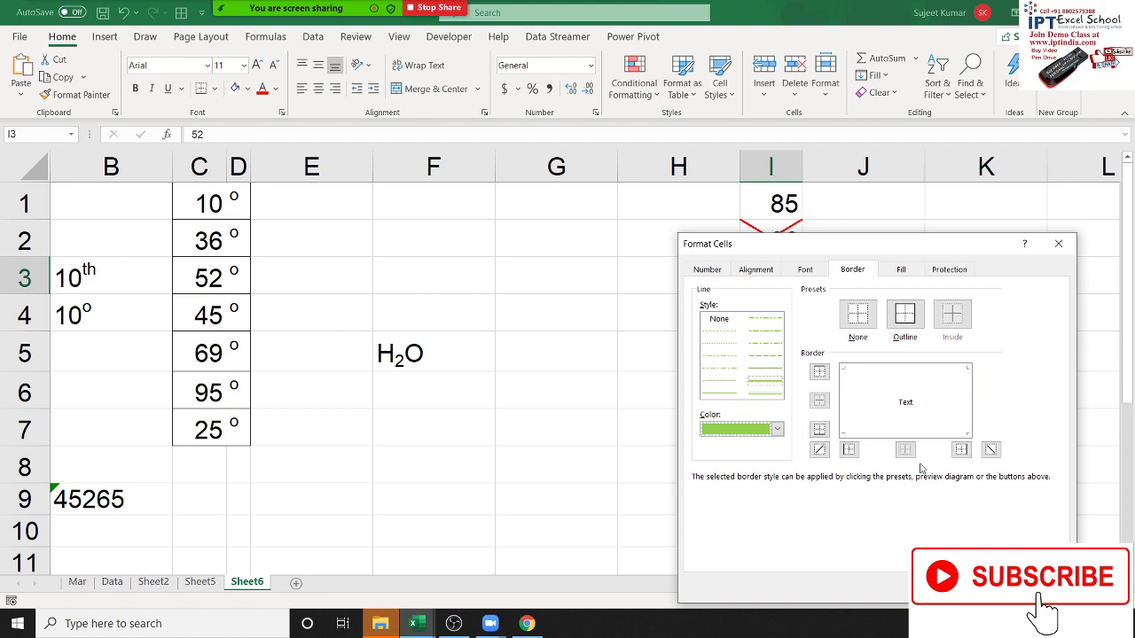
{"action": "left_click", "coordinate": [849, 449]}
{"action": "left_click", "coordinate": [820, 449]}
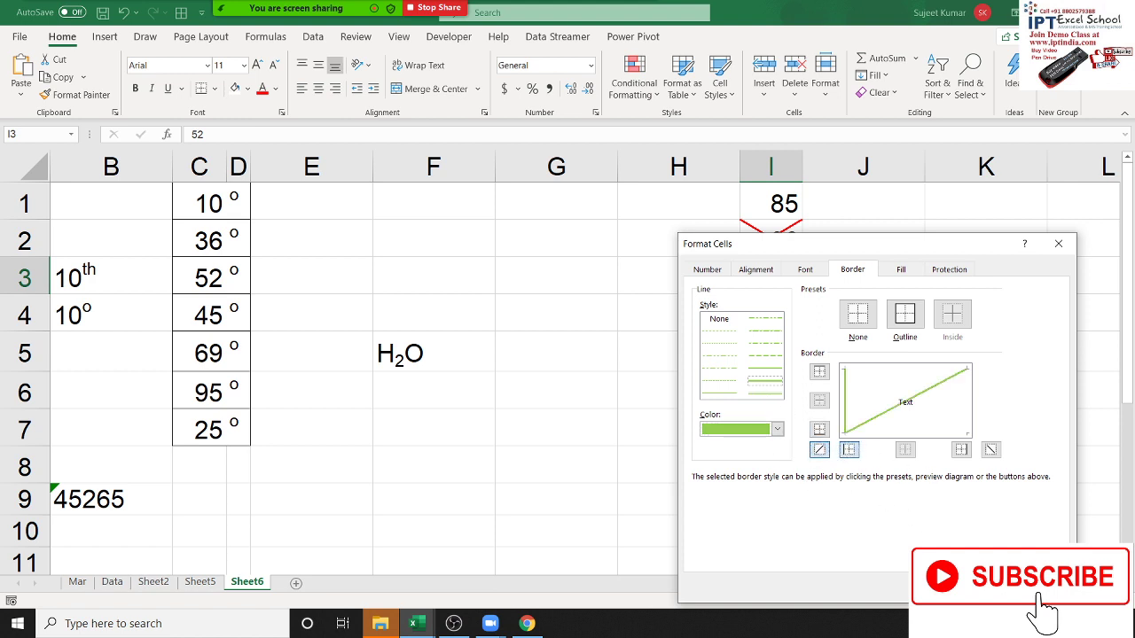
{"action": "key", "text": "Return"}
{"action": "left_click", "coordinate": [648, 406]}
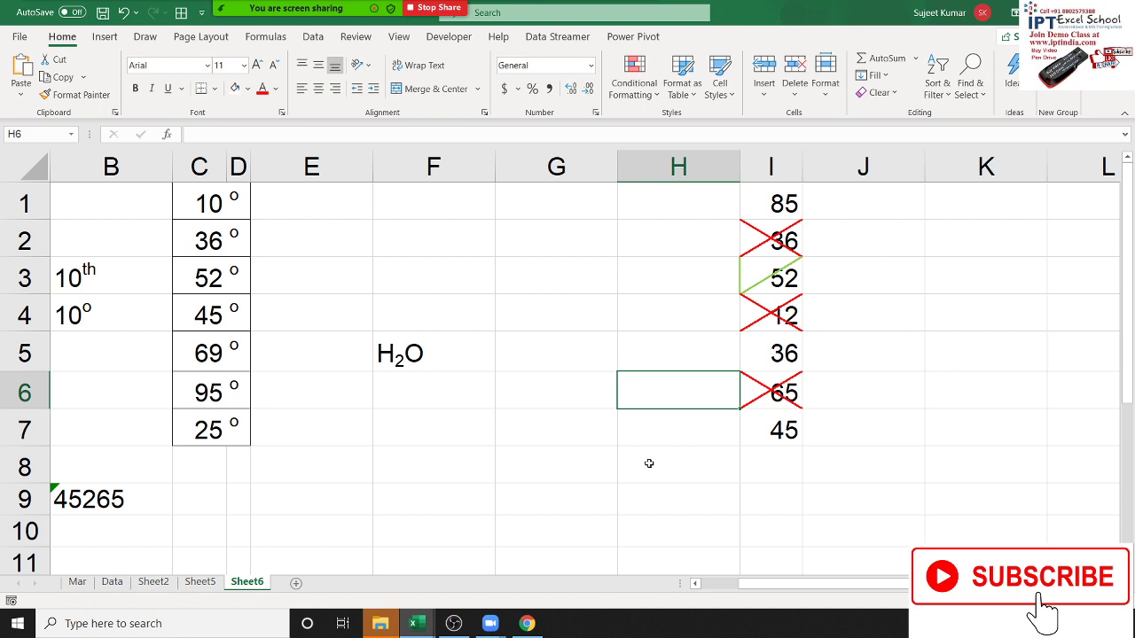
{"action": "left_click_drag", "start_coordinate": [790, 436], "coordinate": [776, 211]}
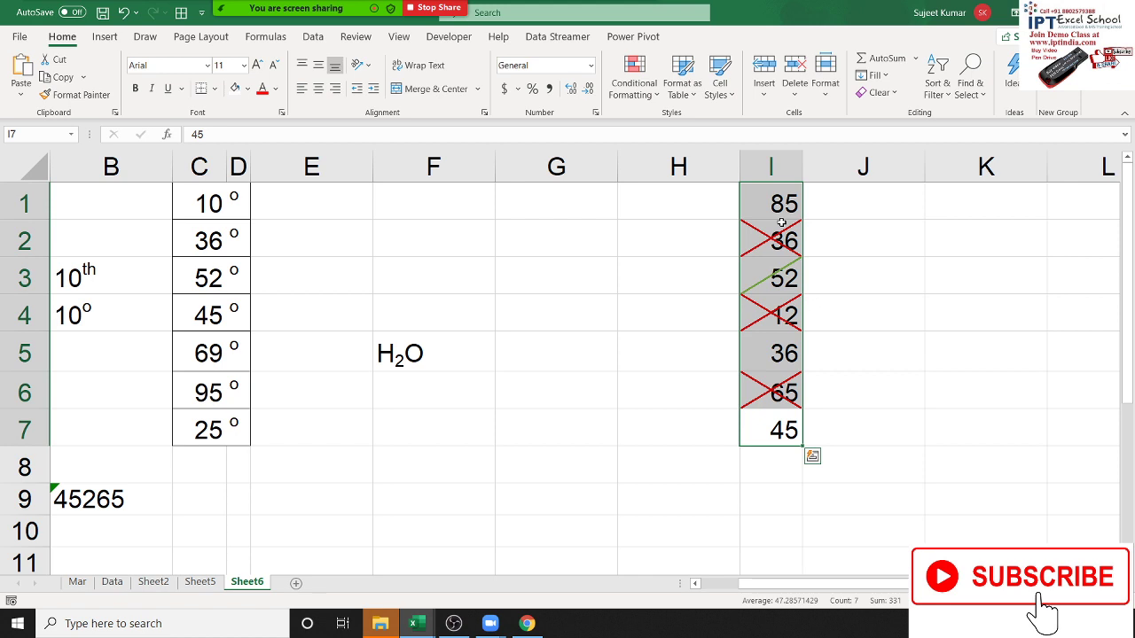
{"action": "left_click", "coordinate": [771, 275]}
Enter P in J1 and fill it down through J7 with Ctrl+D.
{"action": "left_click", "coordinate": [875, 377]}
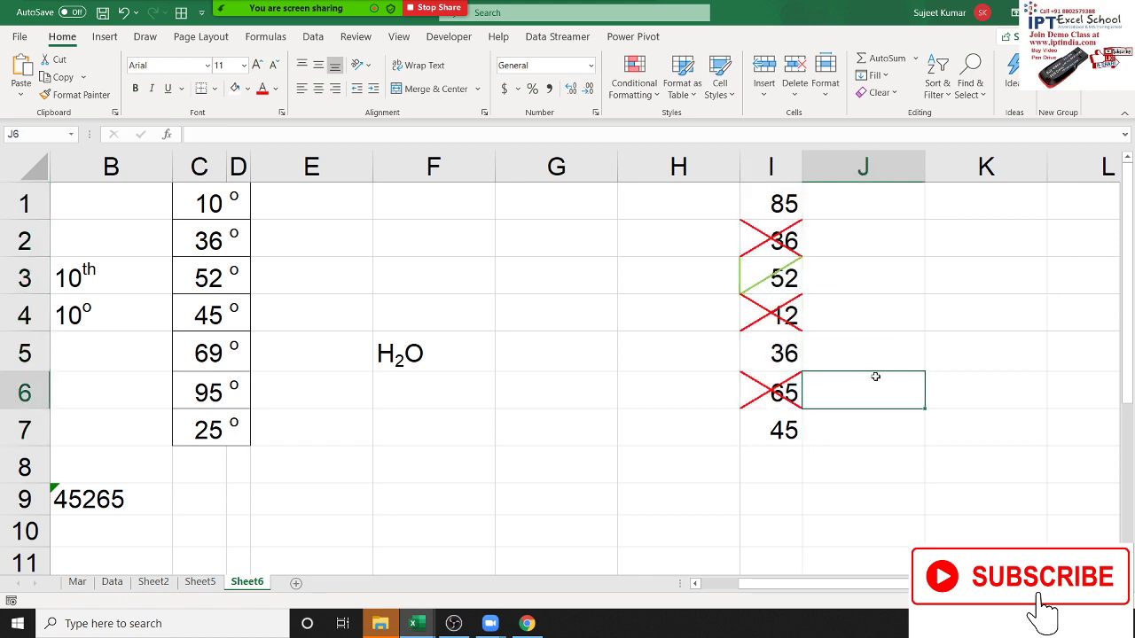
{"action": "left_click", "coordinate": [866, 206]}
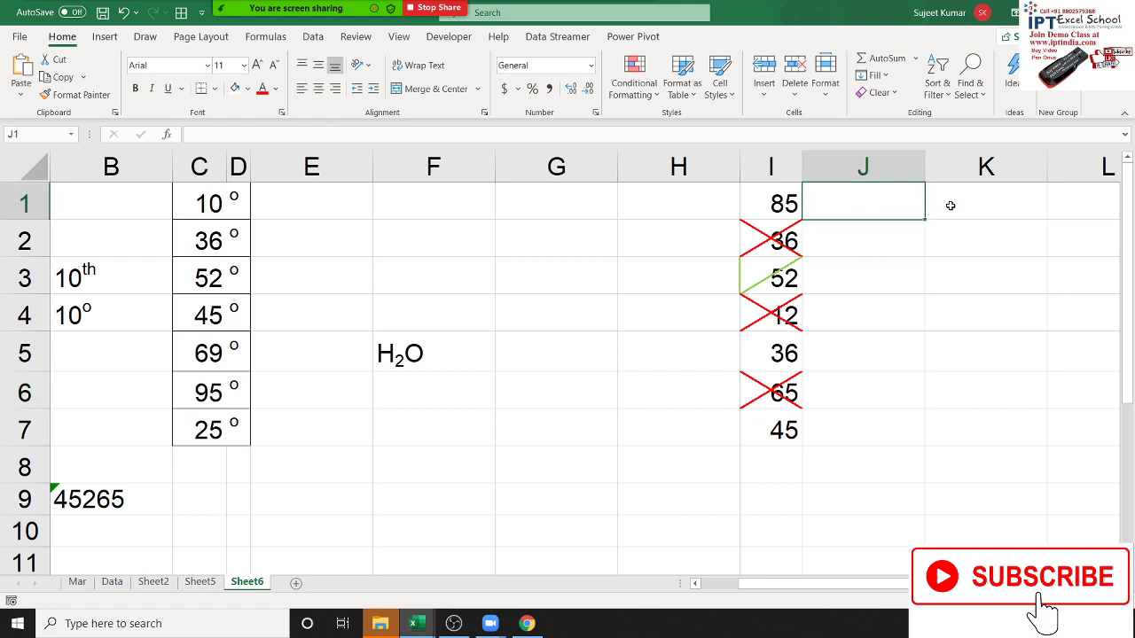
{"action": "type", "text": "P"}
{"action": "key", "text": "Return"}
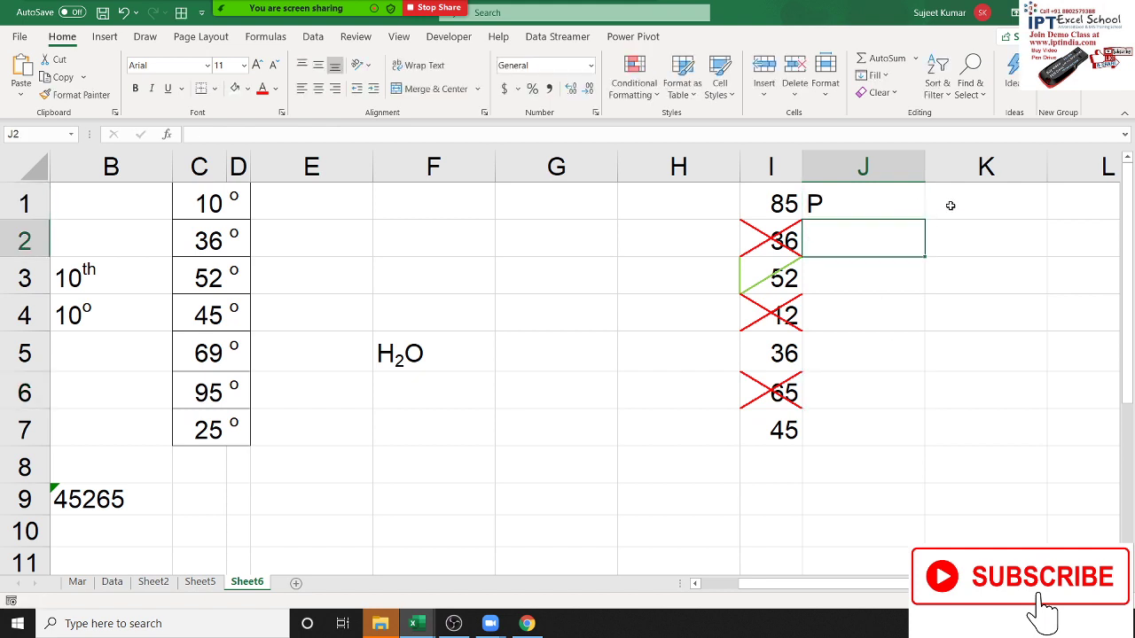
{"action": "left_click_drag", "start_coordinate": [901, 188], "coordinate": [872, 414]}
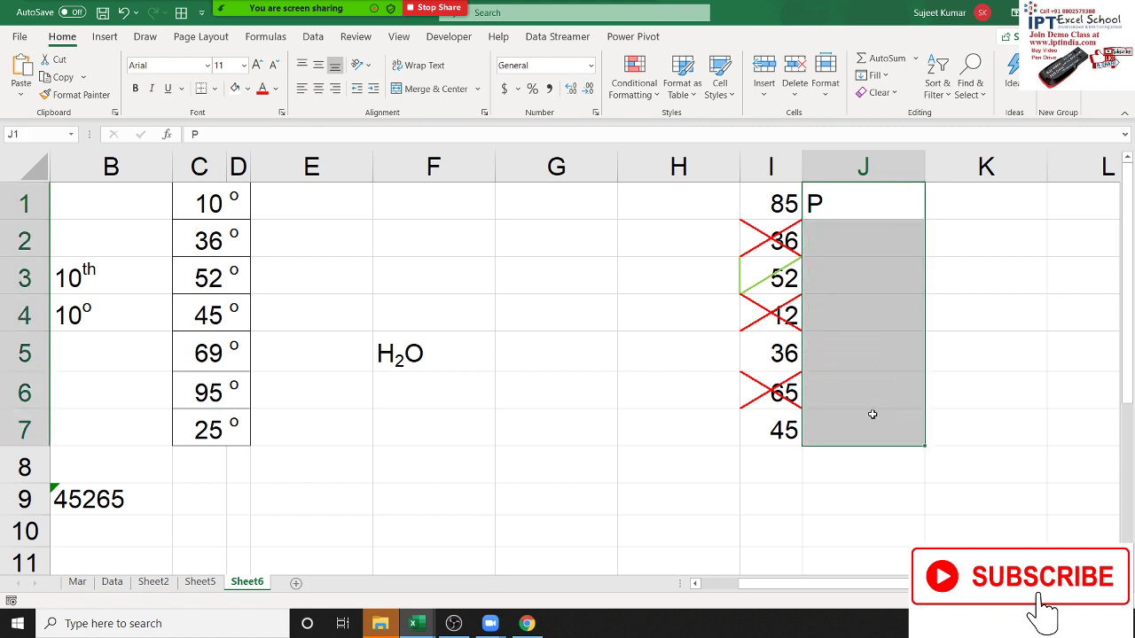
{"action": "key", "text": "ctrl+d"}
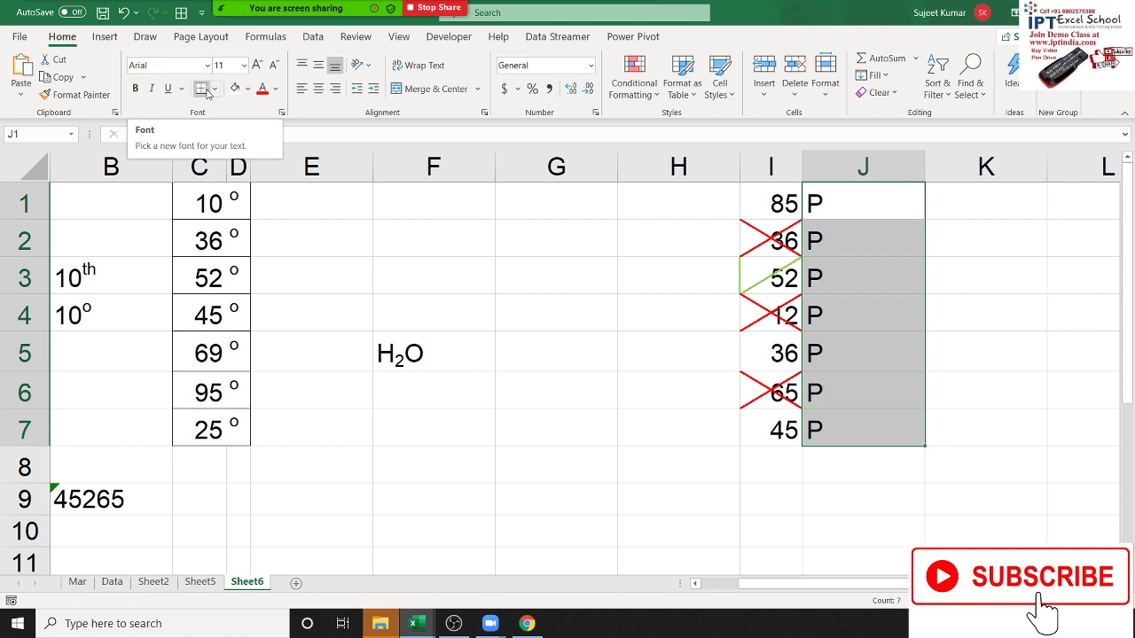
Change J1:J7's font to Wingdings 2 so the Ps display as checkmarks.
{"action": "left_click", "coordinate": [161, 67]}
{"action": "scroll", "coordinate": [272, 174], "scroll_direction": "down", "scroll_amount": 5}
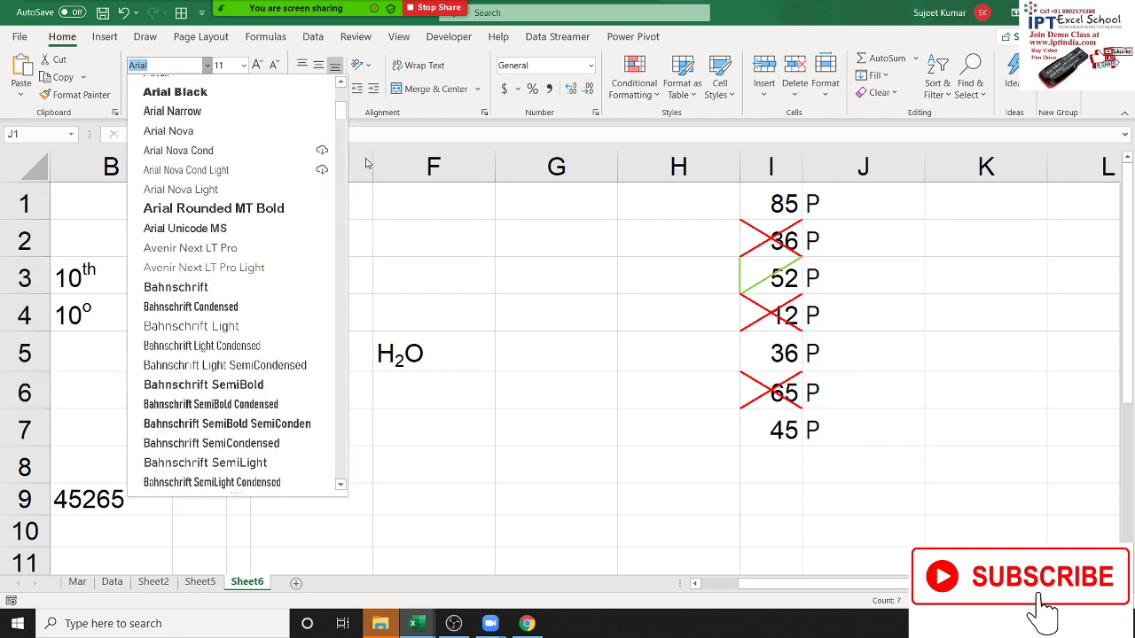
{"action": "scroll", "coordinate": [358, 178], "scroll_direction": "down", "scroll_amount": 4}
{"action": "left_click", "coordinate": [342, 381]}
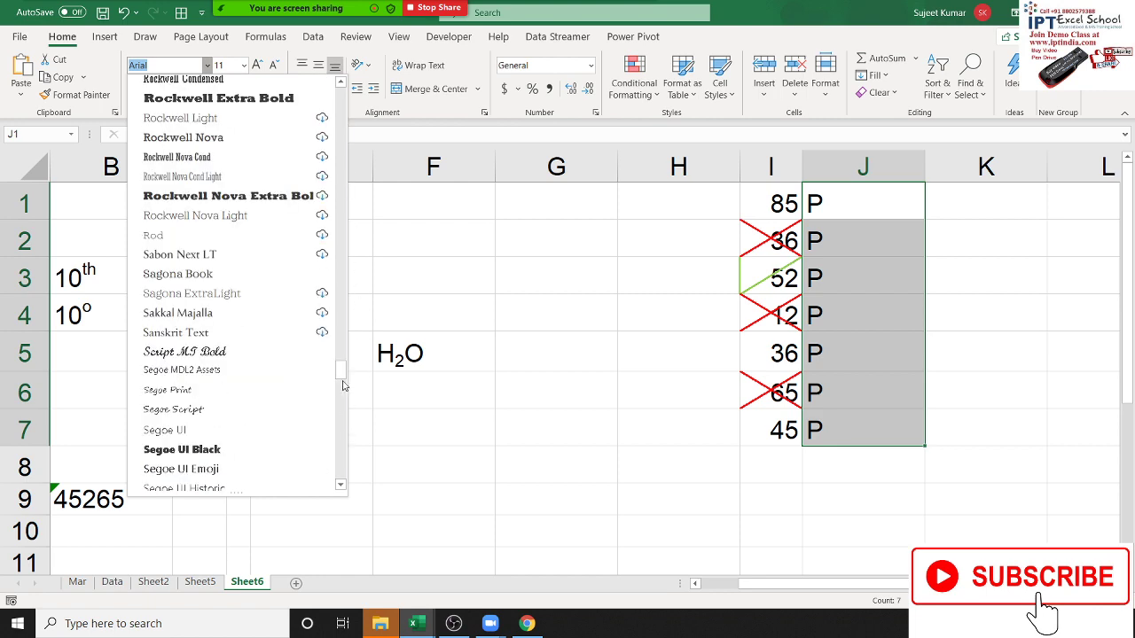
{"action": "scroll", "coordinate": [343, 386], "scroll_direction": "down", "scroll_amount": 3}
{"action": "scroll", "coordinate": [343, 385], "scroll_direction": "down", "scroll_amount": 3}
{"action": "scroll", "coordinate": [343, 386], "scroll_direction": "down", "scroll_amount": 3}
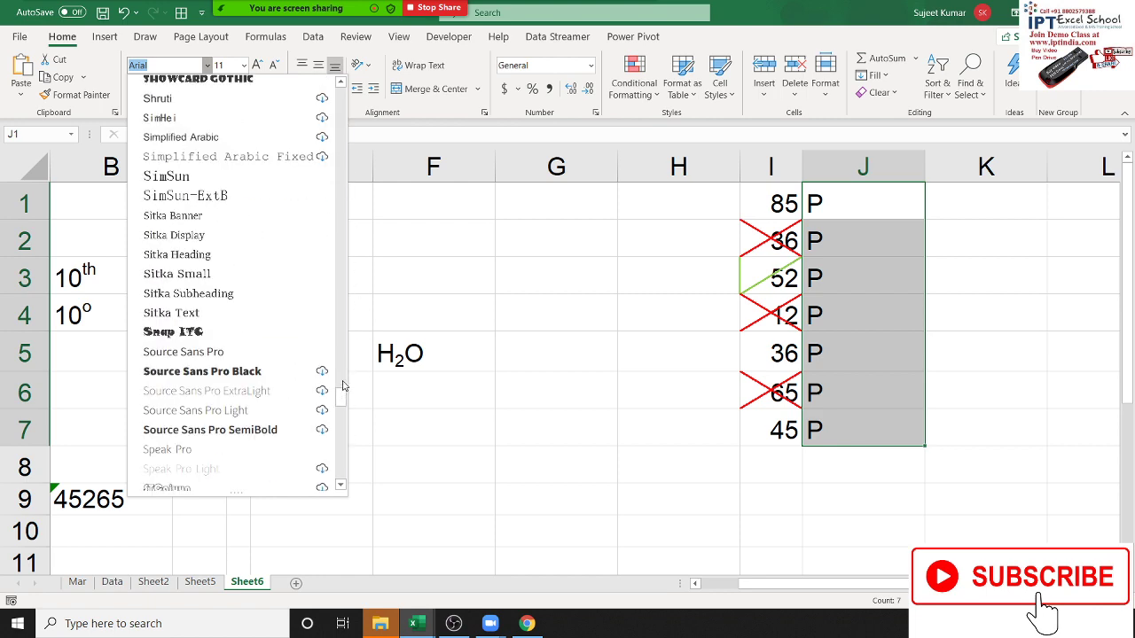
{"action": "scroll", "coordinate": [343, 386], "scroll_direction": "down", "scroll_amount": 3}
{"action": "scroll", "coordinate": [343, 386], "scroll_direction": "down", "scroll_amount": 3}
{"action": "scroll", "coordinate": [344, 386], "scroll_direction": "down", "scroll_amount": 3}
{"action": "scroll", "coordinate": [343, 385], "scroll_direction": "down", "scroll_amount": 3}
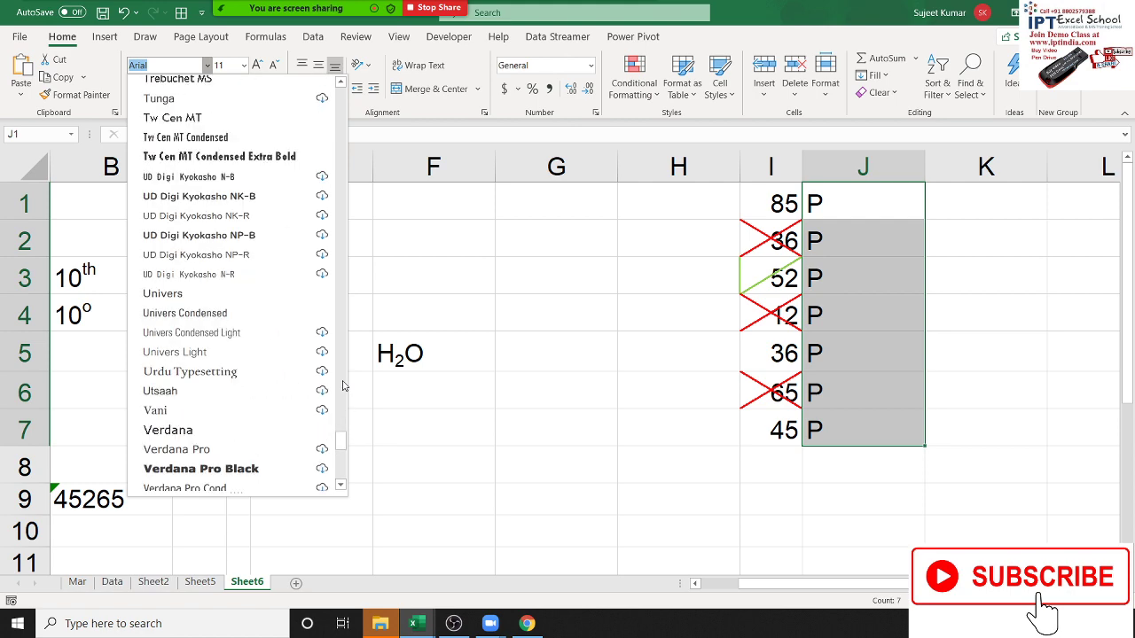
{"action": "scroll", "coordinate": [343, 386], "scroll_direction": "down", "scroll_amount": 4}
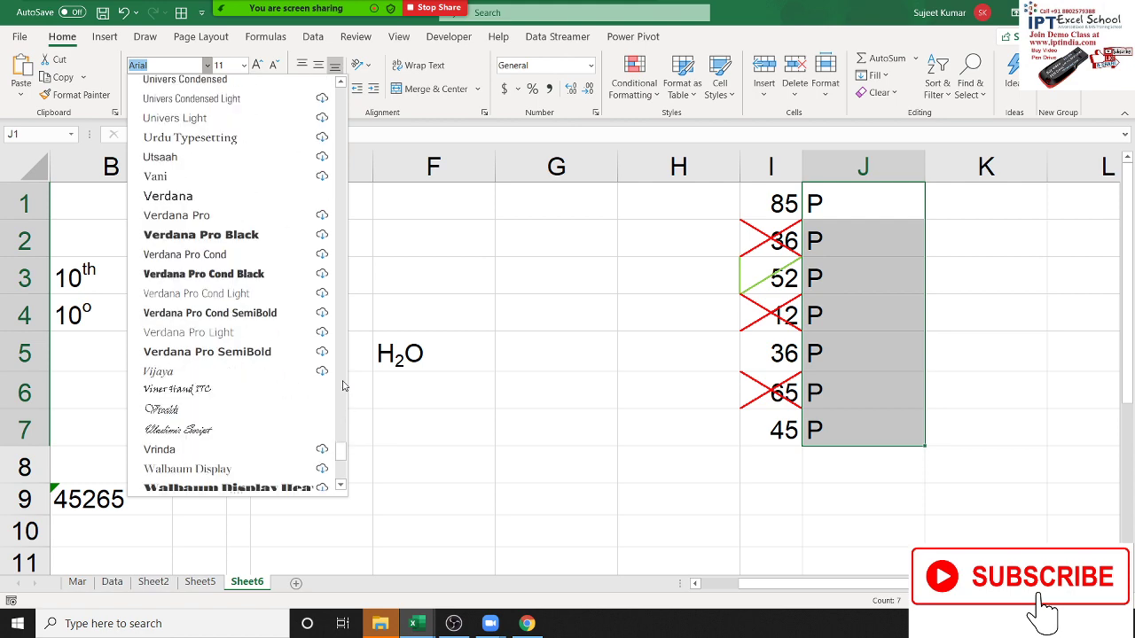
{"action": "scroll", "coordinate": [343, 385], "scroll_direction": "down", "scroll_amount": 2}
{"action": "scroll", "coordinate": [344, 385], "scroll_direction": "down", "scroll_amount": 2}
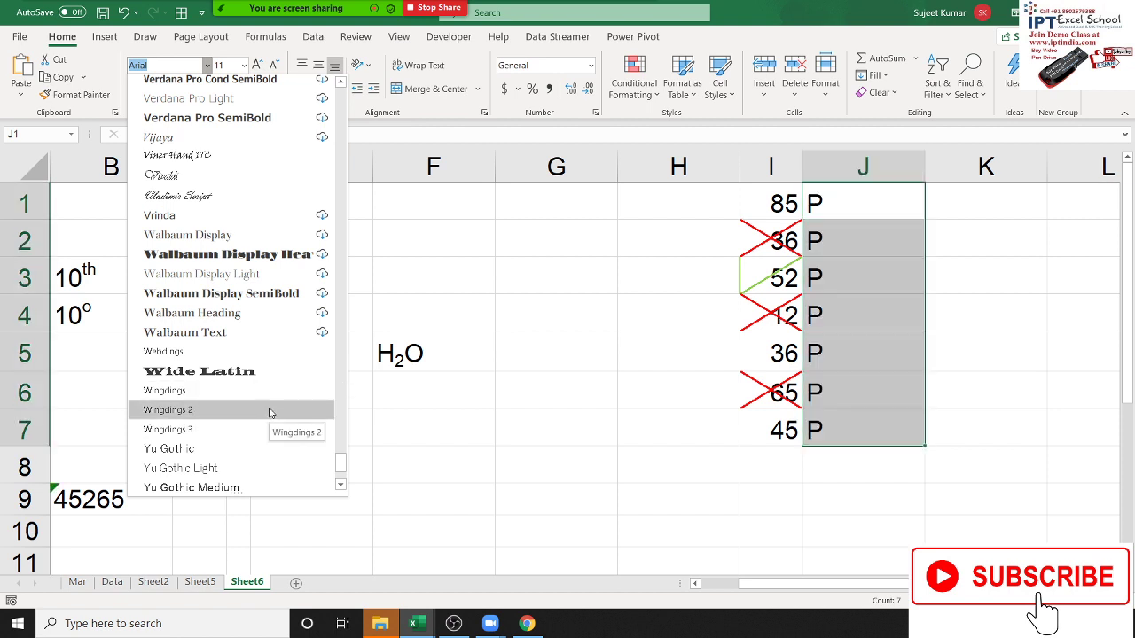
{"action": "left_click", "coordinate": [270, 411]}
{"action": "left_click", "coordinate": [571, 391]}
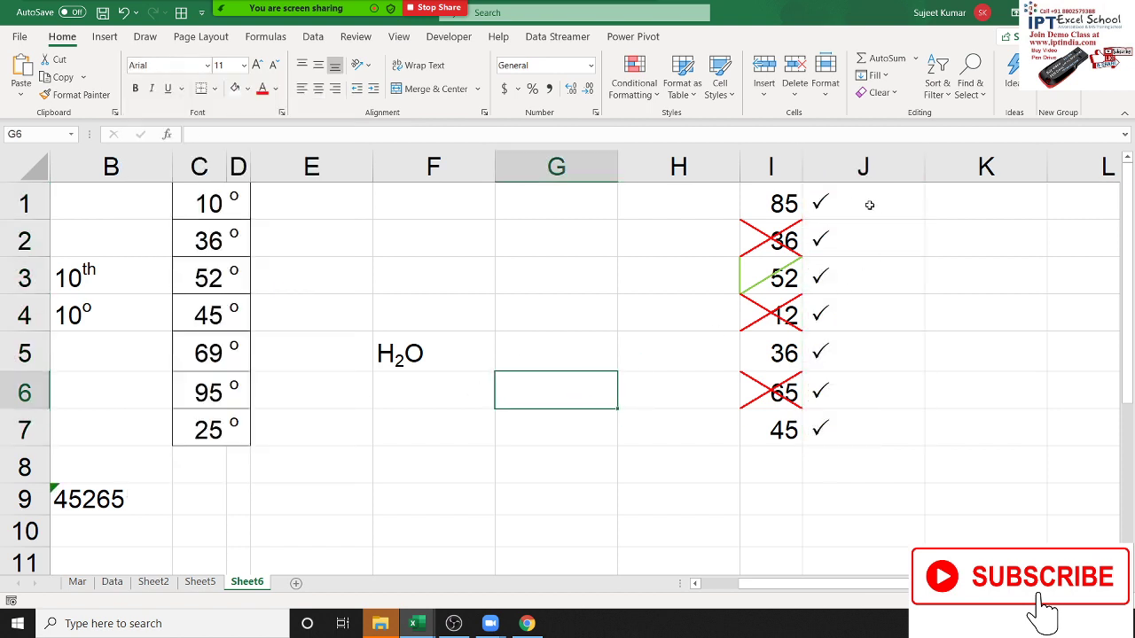
{"action": "left_click_drag", "start_coordinate": [869, 205], "coordinate": [860, 243]}
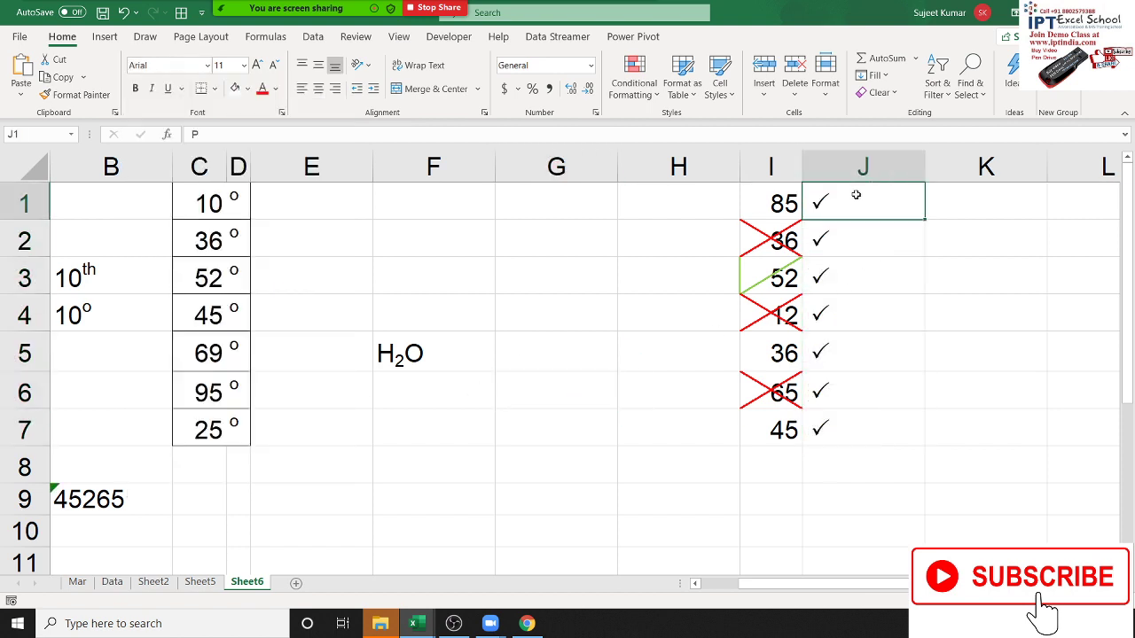
{"action": "left_click", "coordinate": [857, 297]}
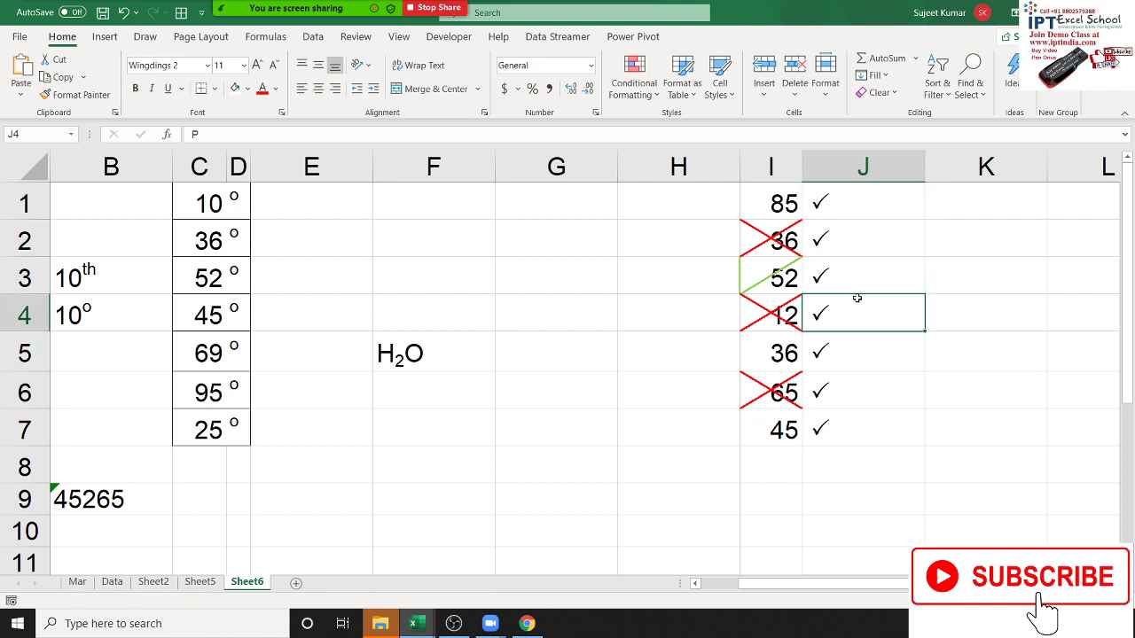
{"action": "type", "text": "O"}
{"action": "key", "text": "Return"}
{"action": "key", "text": "Down"}
{"action": "key", "text": "Down"}
{"action": "key", "text": "Up"}
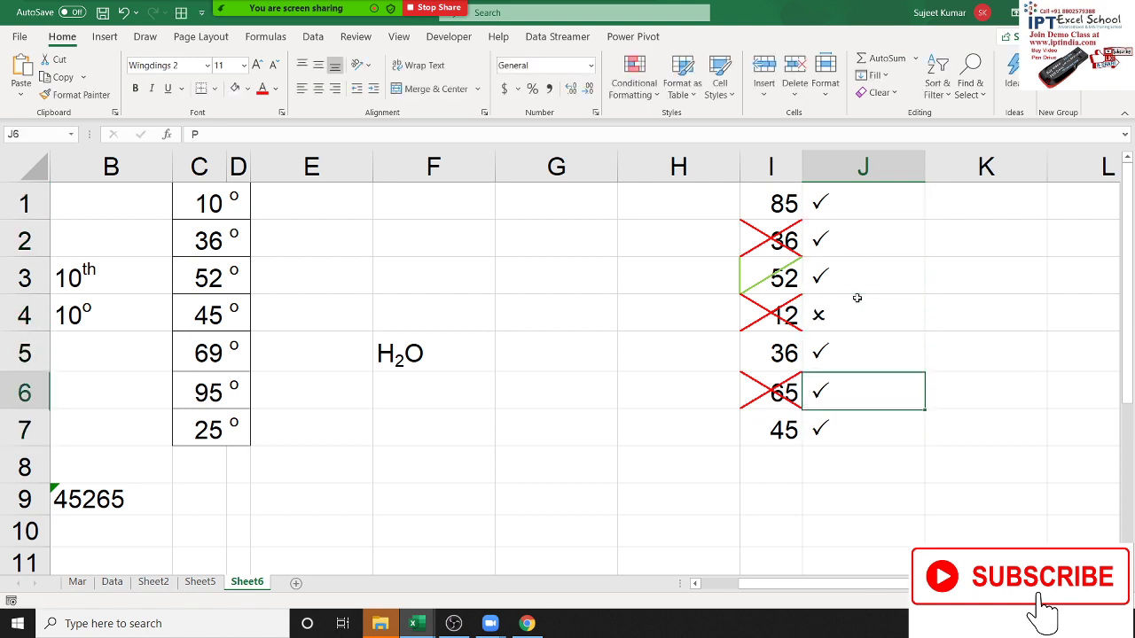
{"action": "type", "text": "O"}
{"action": "key", "text": "Return"}
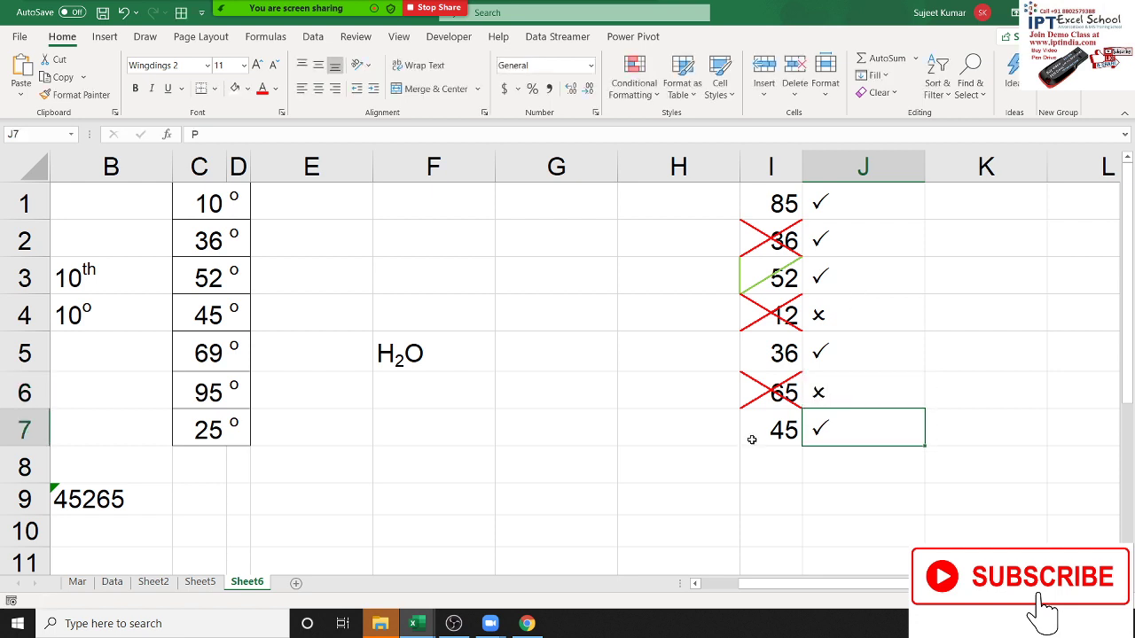
{"action": "left_click", "coordinate": [831, 200]}
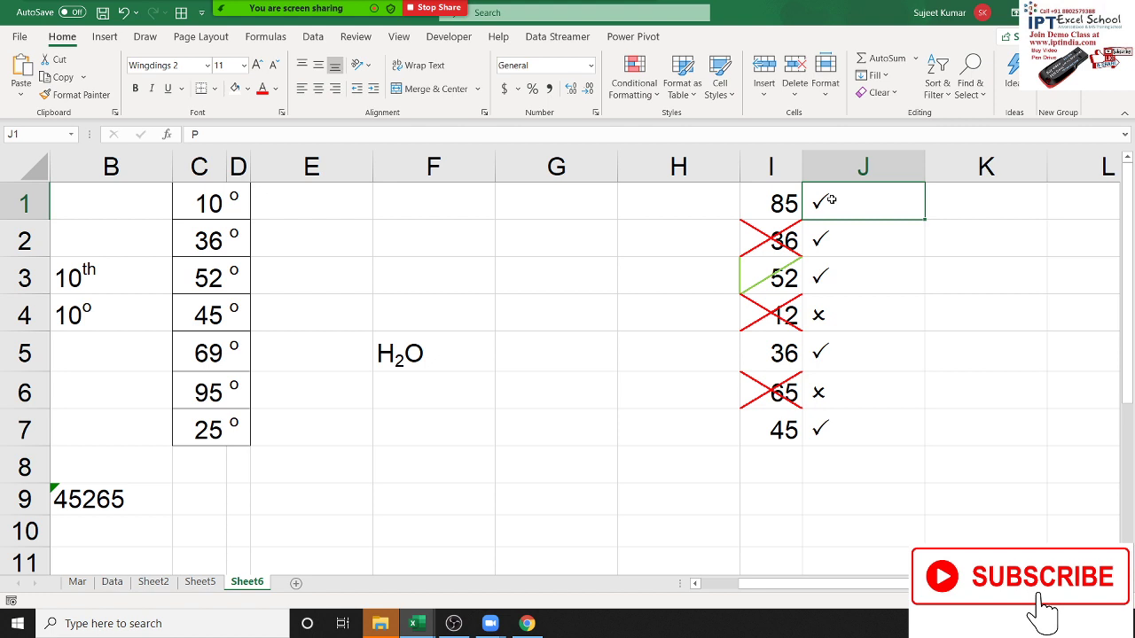
{"action": "left_click_drag", "start_coordinate": [830, 200], "coordinate": [822, 262]}
{"action": "left_click", "coordinate": [820, 317]}
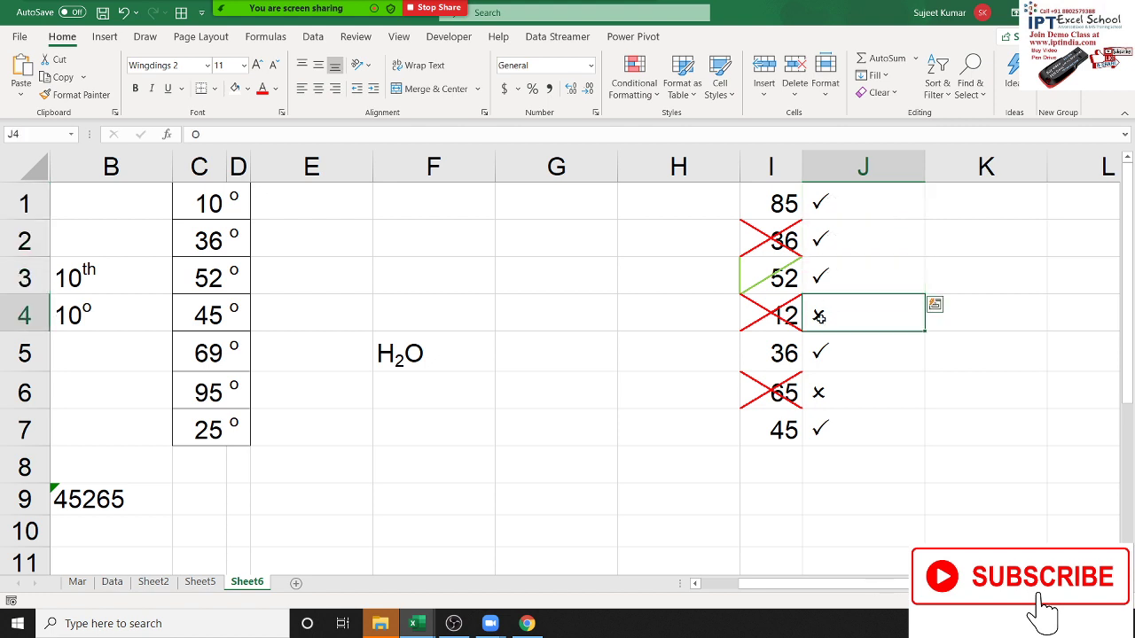
{"action": "double_click", "coordinate": [823, 202]}
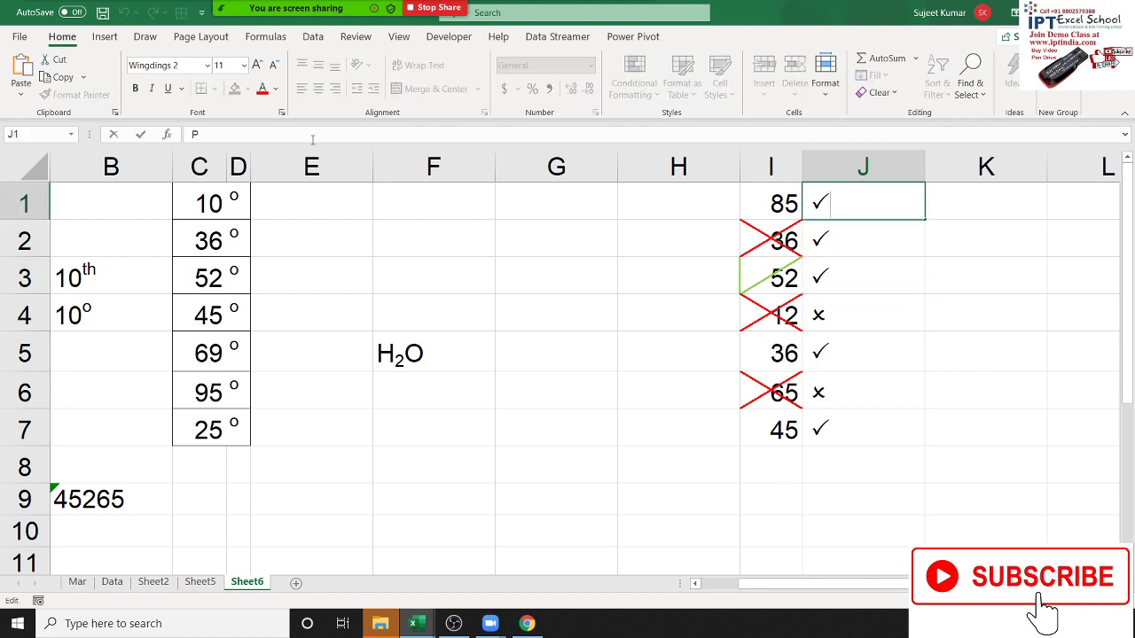
{"action": "double_click", "coordinate": [195, 134]}
{"action": "key", "text": "Return"}
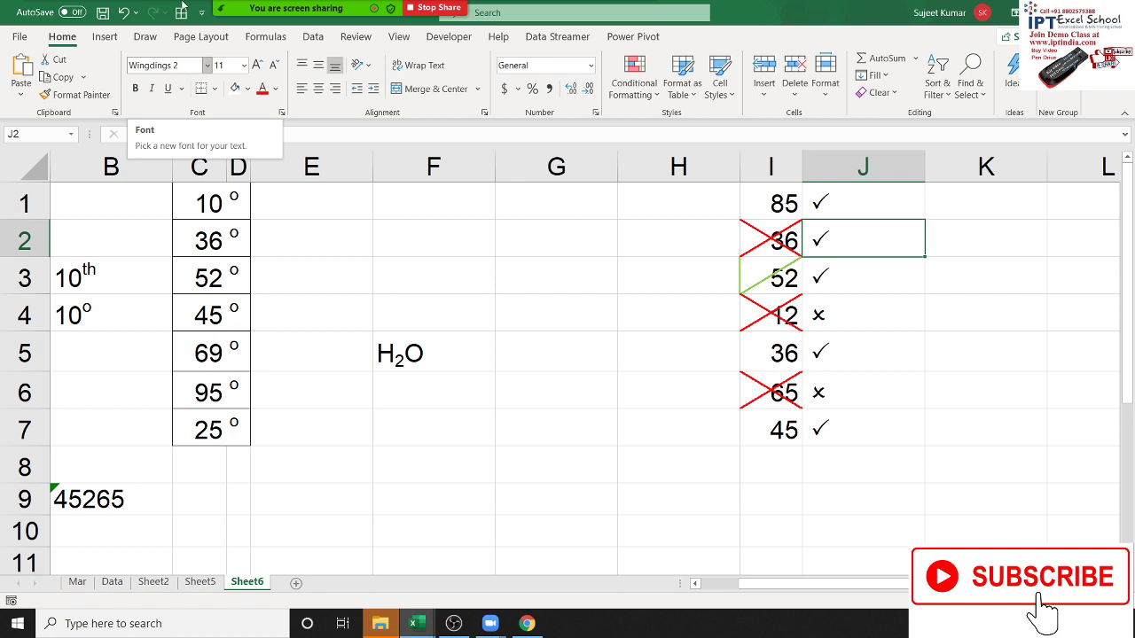
Insert the Wingdings 2 checked-box and crossed-box symbols into cell G8.
{"action": "left_click", "coordinate": [816, 373]}
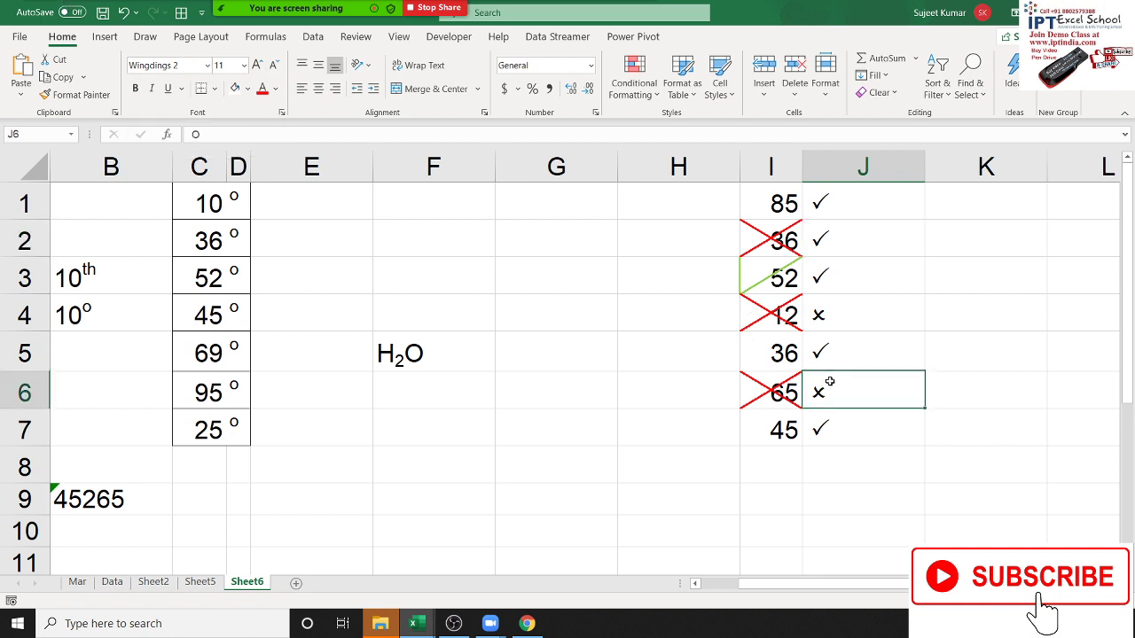
{"action": "left_click", "coordinate": [507, 467]}
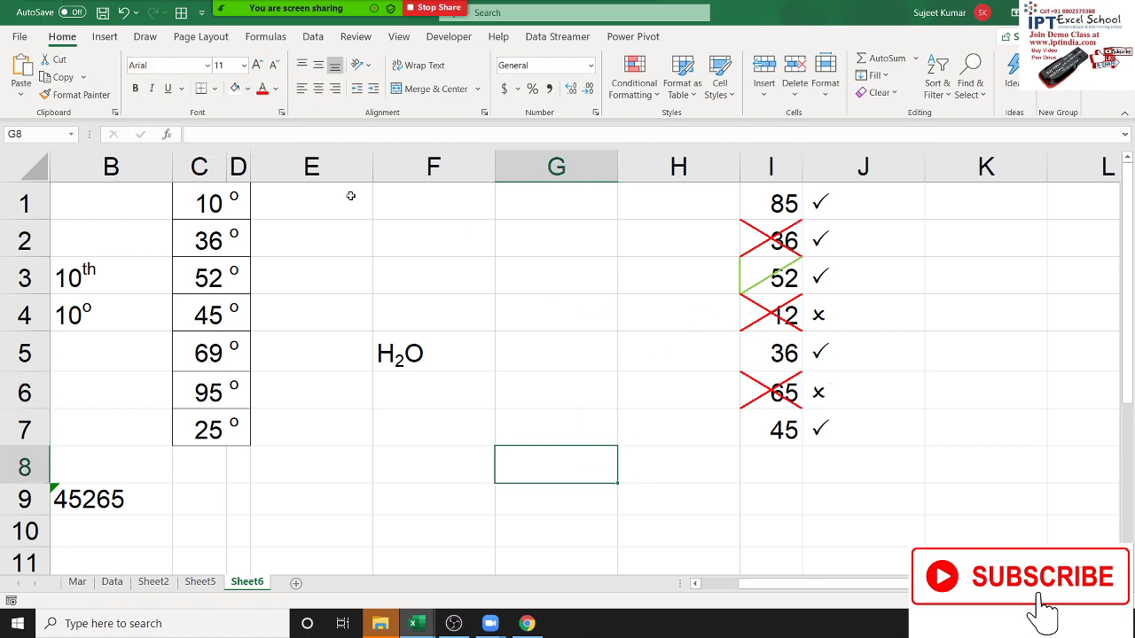
{"action": "left_click", "coordinate": [107, 37]}
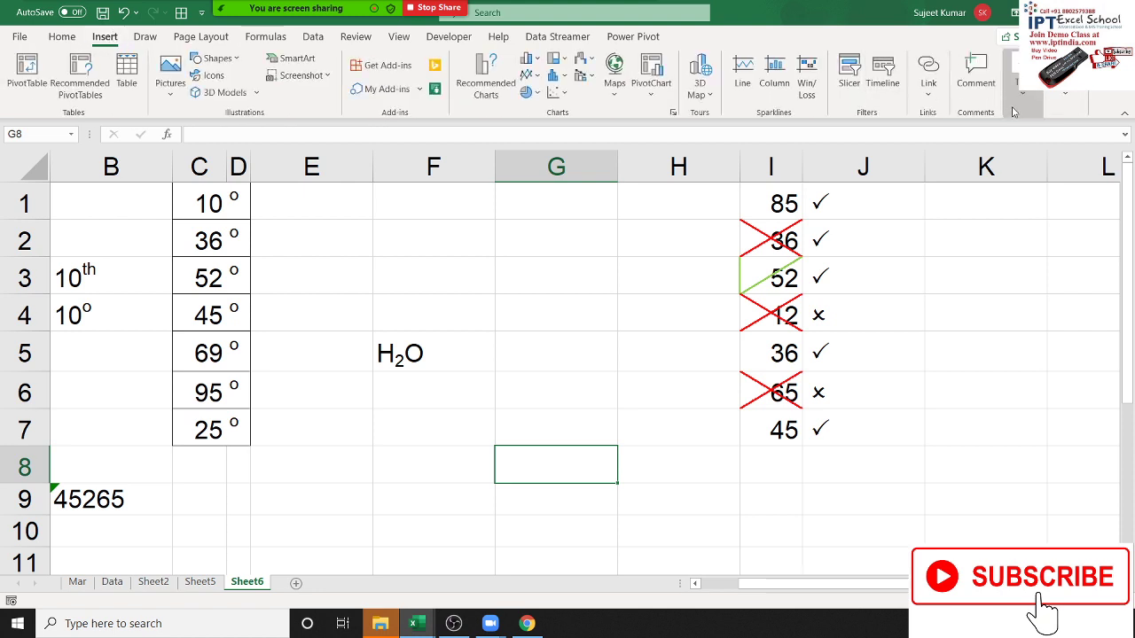
{"action": "left_click", "coordinate": [1057, 94]}
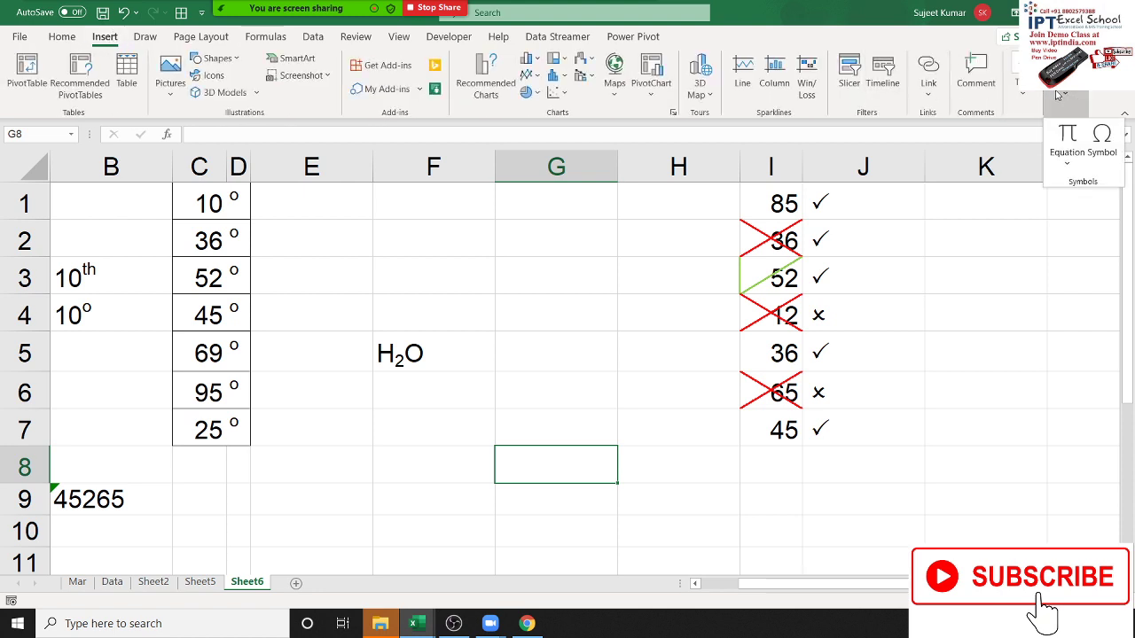
{"action": "left_click", "coordinate": [1101, 141]}
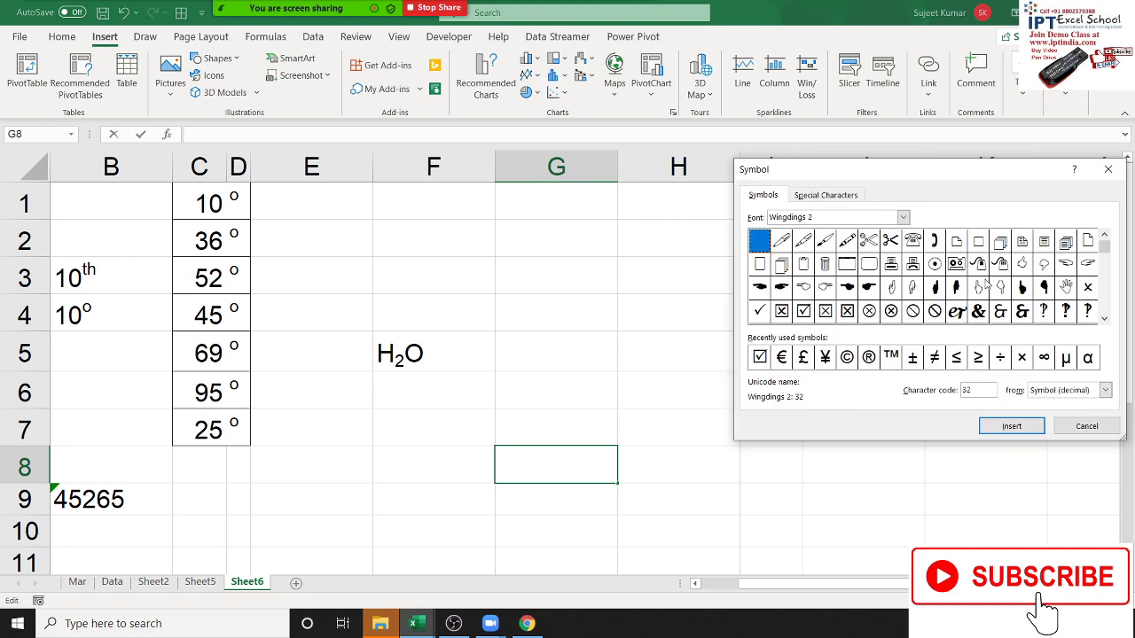
{"action": "left_click_drag", "start_coordinate": [842, 169], "coordinate": [535, 149]}
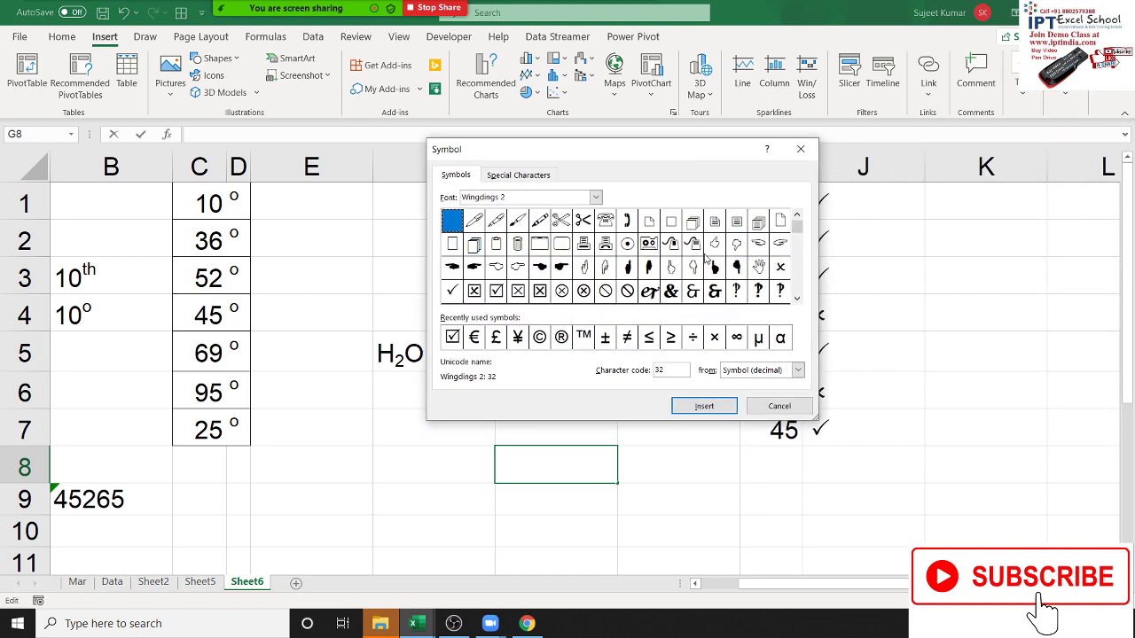
{"action": "left_click", "coordinate": [498, 296]}
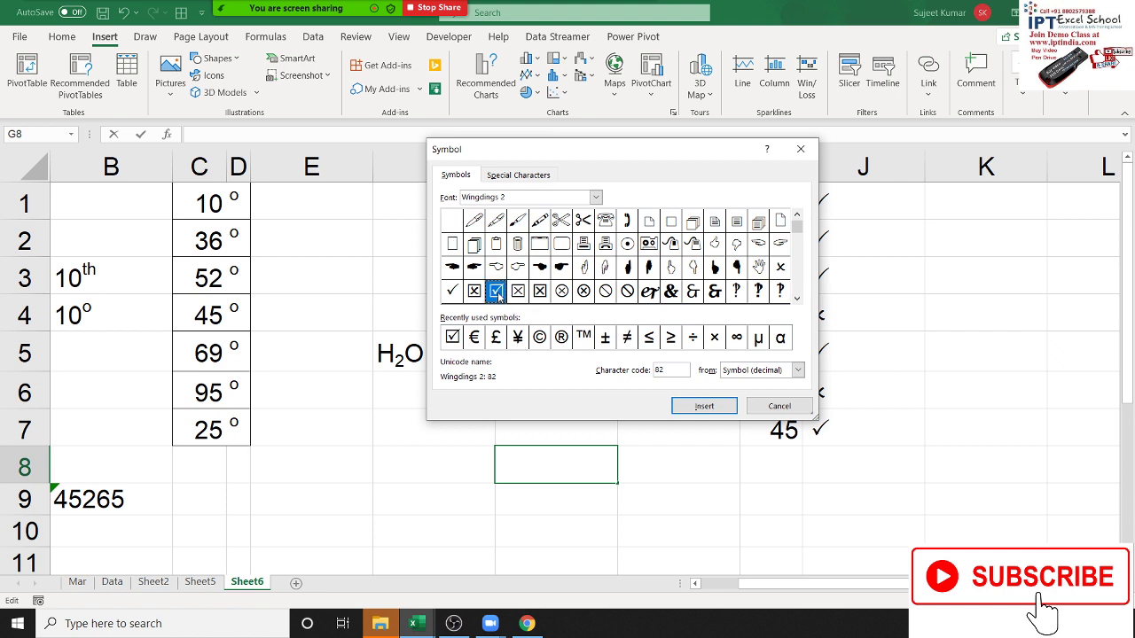
{"action": "double_click", "coordinate": [498, 296]}
{"action": "double_click", "coordinate": [519, 296]}
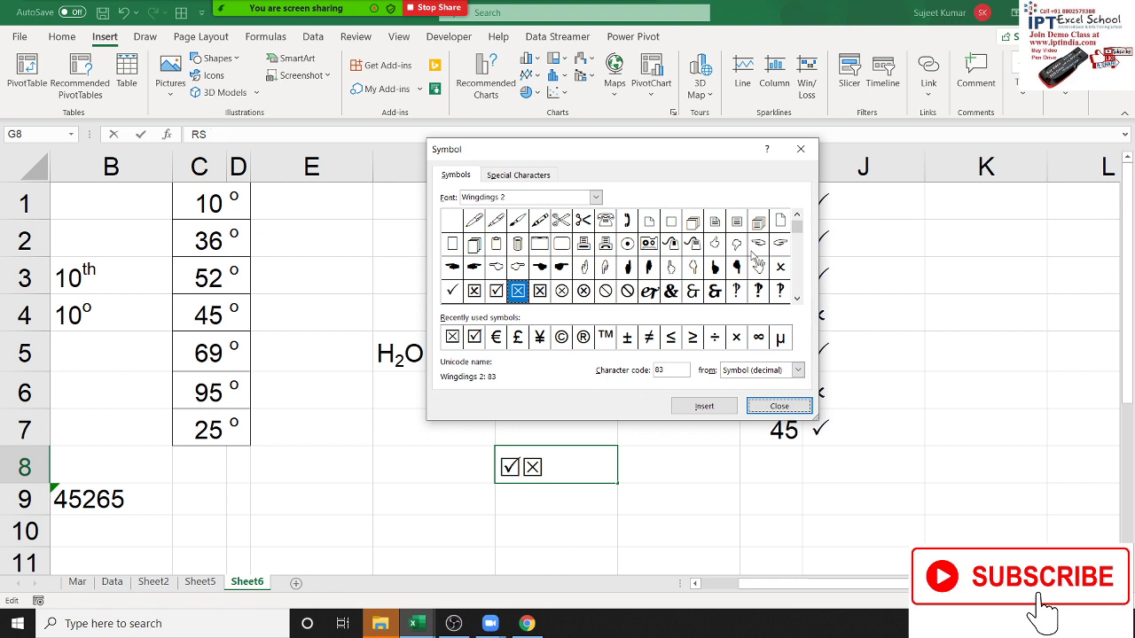
{"action": "left_click", "coordinate": [596, 196]}
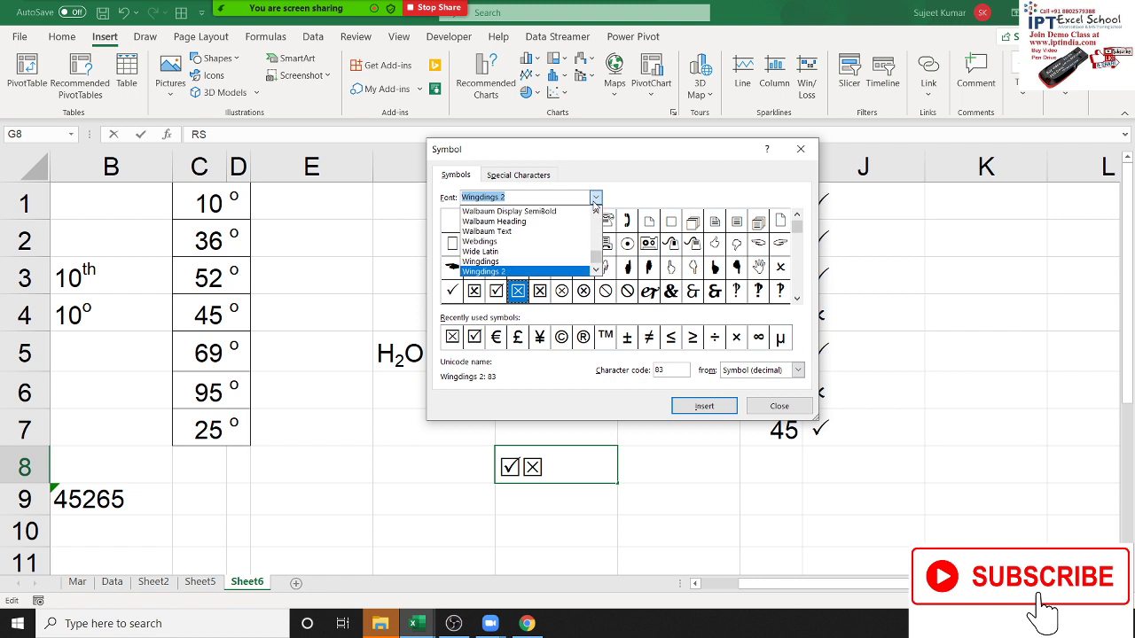
{"action": "left_click", "coordinate": [596, 197]}
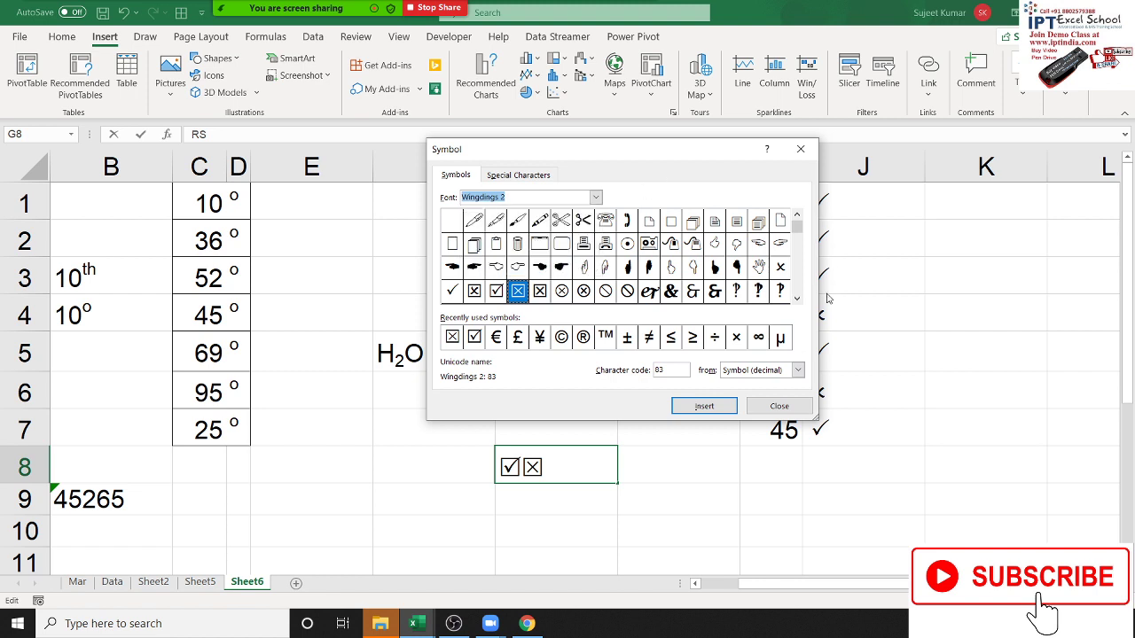
{"action": "left_click", "coordinate": [780, 406]}
{"action": "left_click", "coordinate": [635, 476]}
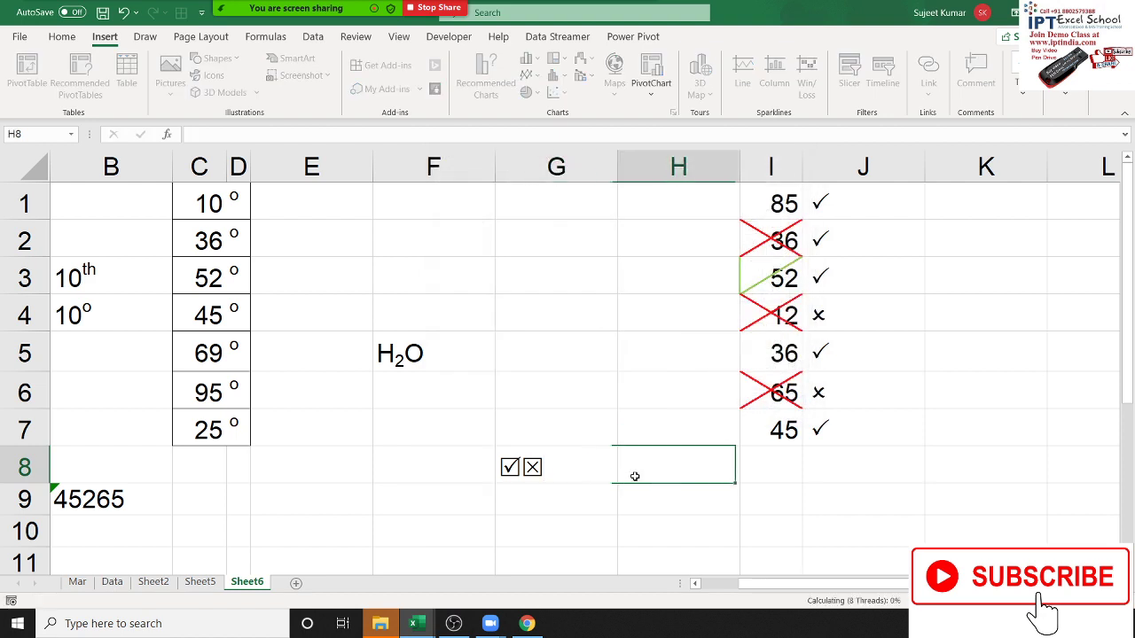
{"action": "left_click", "coordinate": [543, 479]}
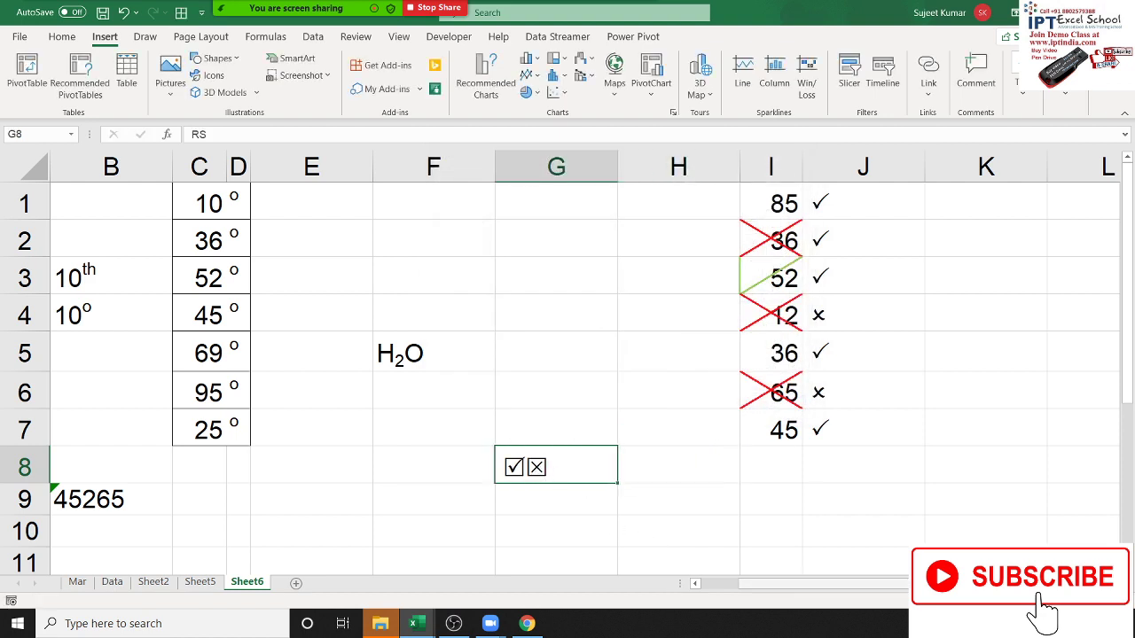
Enter the letter J in cell K3.
{"action": "scroll", "coordinate": [917, 434], "scroll_direction": "right", "scroll_amount": 3}
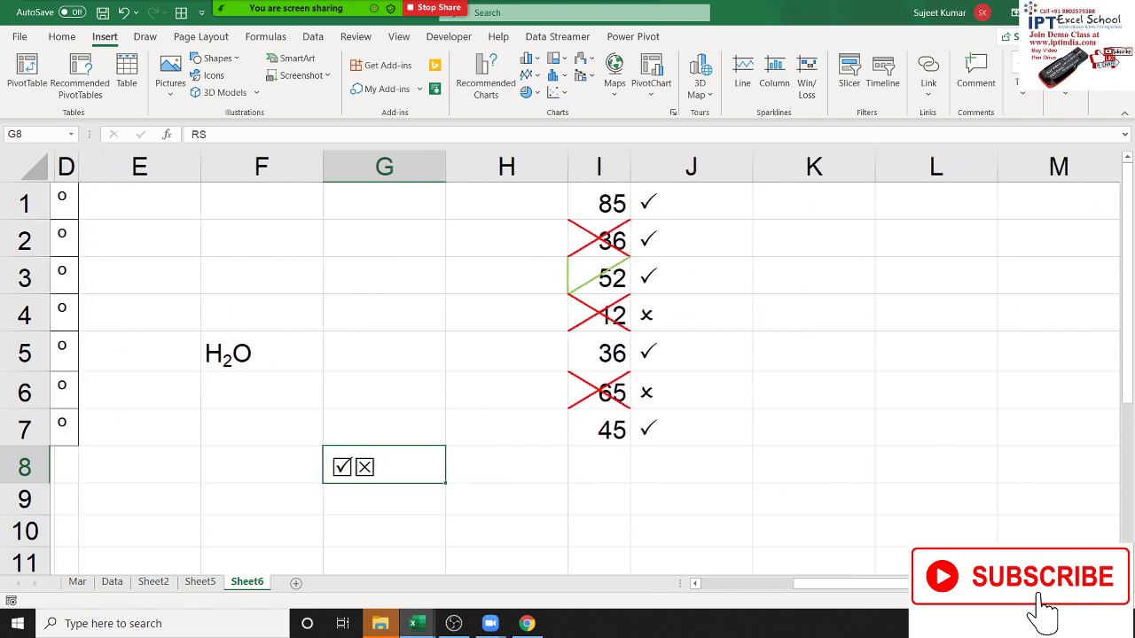
{"action": "left_click", "coordinate": [799, 286]}
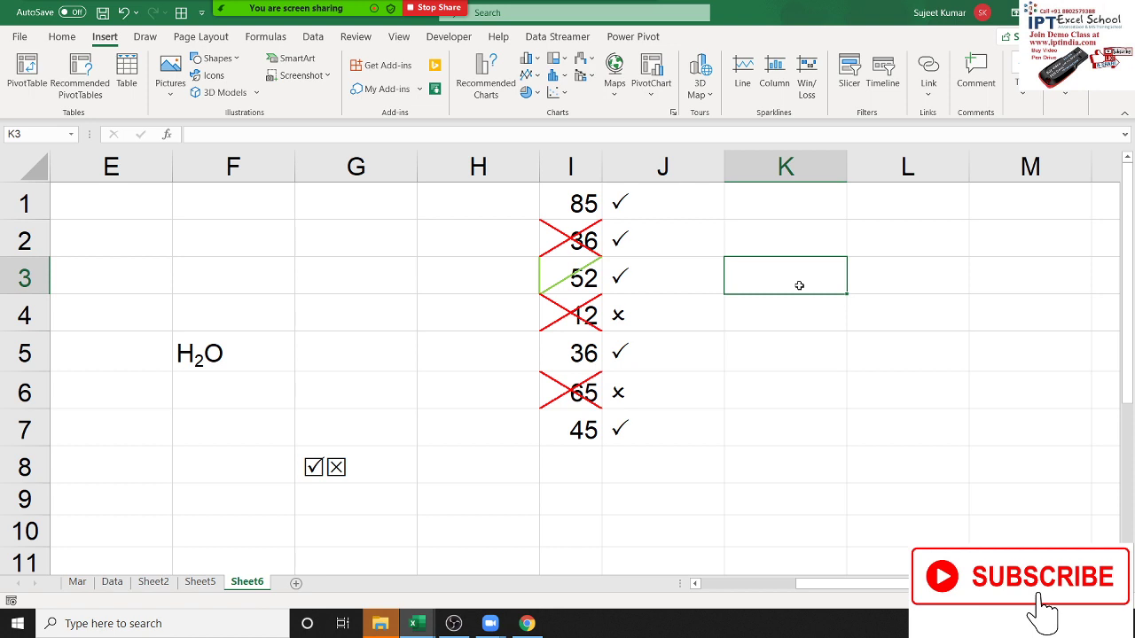
{"action": "type", "text": "J"}
{"action": "key", "text": "Return"}
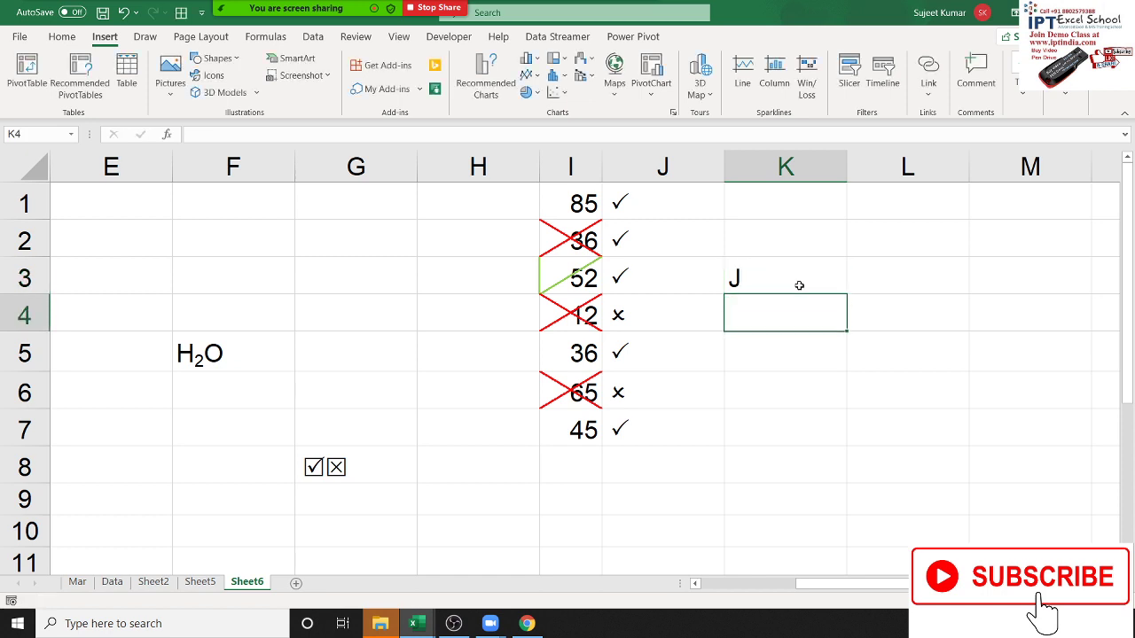
{"action": "left_click", "coordinate": [798, 284]}
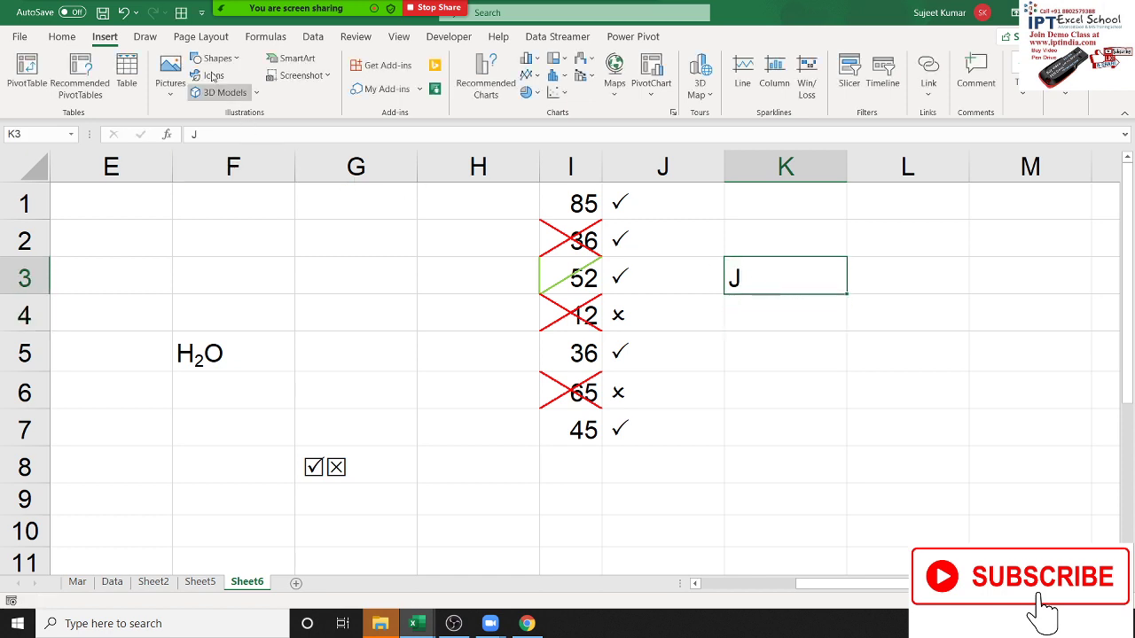
Toggle the AutoSave switch, dismiss its prompt, and reselect K3.
{"action": "left_click", "coordinate": [71, 13]}
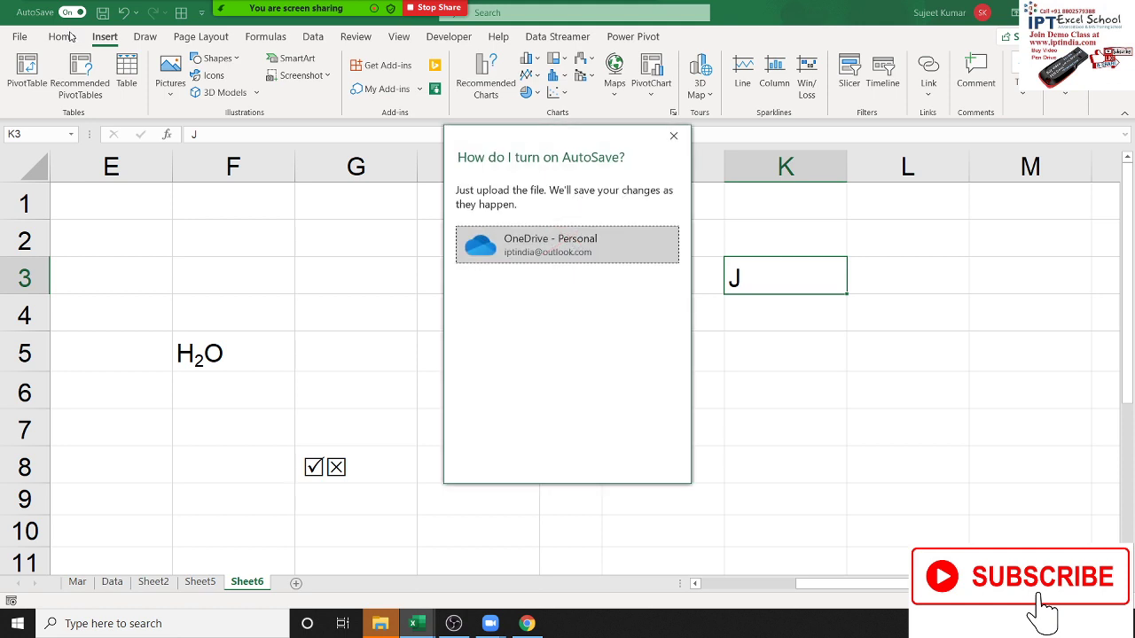
{"action": "left_click", "coordinate": [71, 38]}
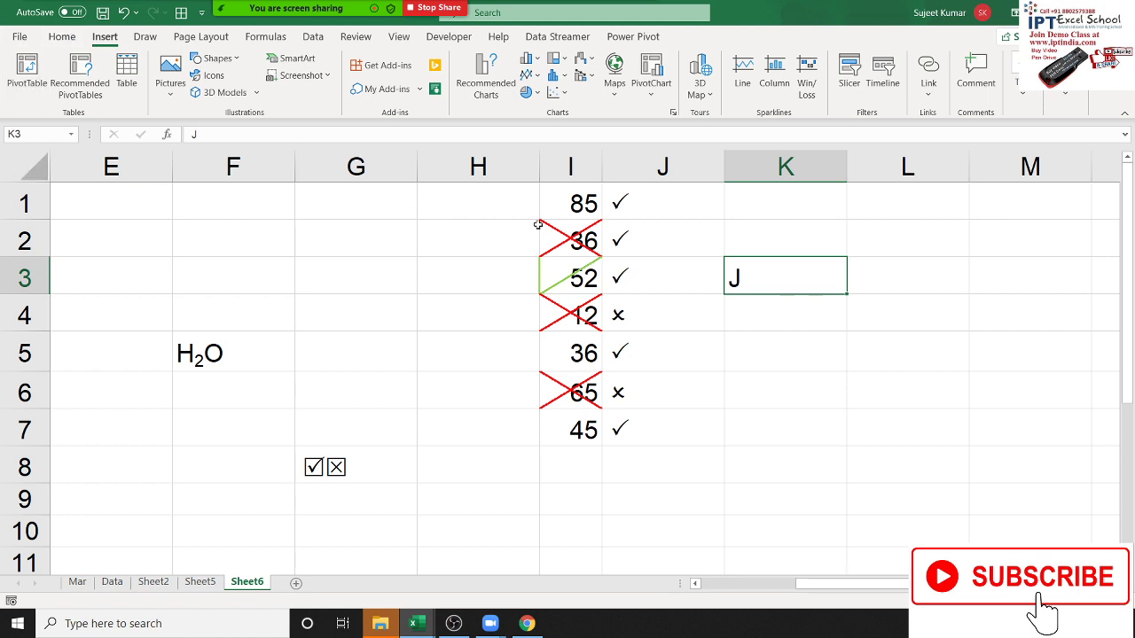
{"action": "left_click", "coordinate": [828, 321]}
Set K3's orientation to Angle Clockwise so the J looks like a tick.
{"action": "left_click", "coordinate": [802, 281]}
{"action": "left_click", "coordinate": [59, 37]}
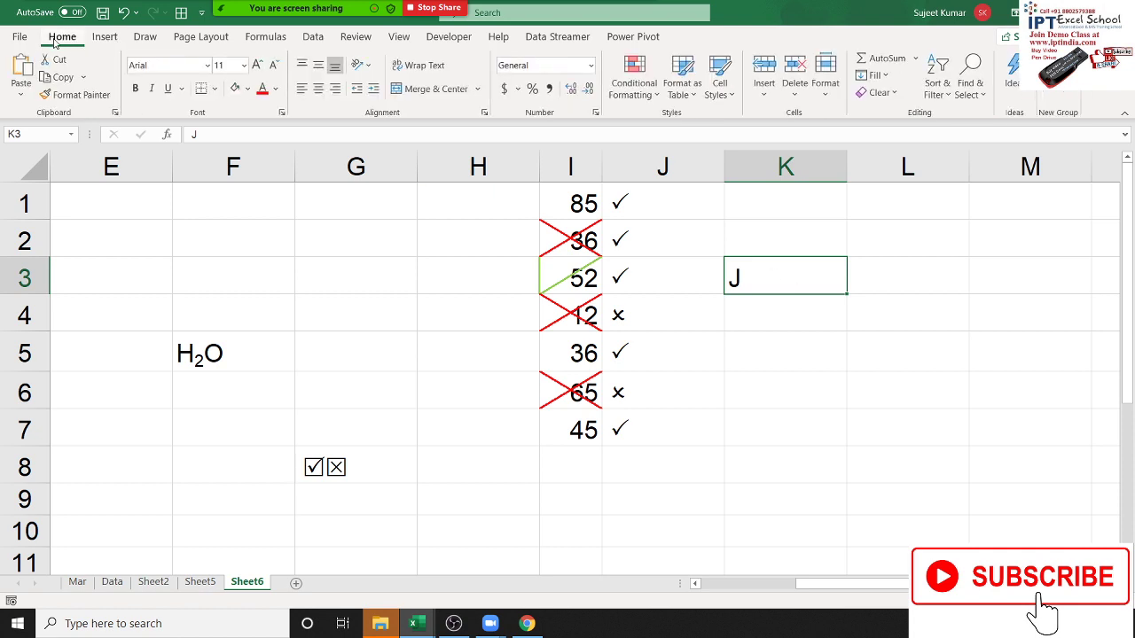
{"action": "left_click", "coordinate": [589, 67]}
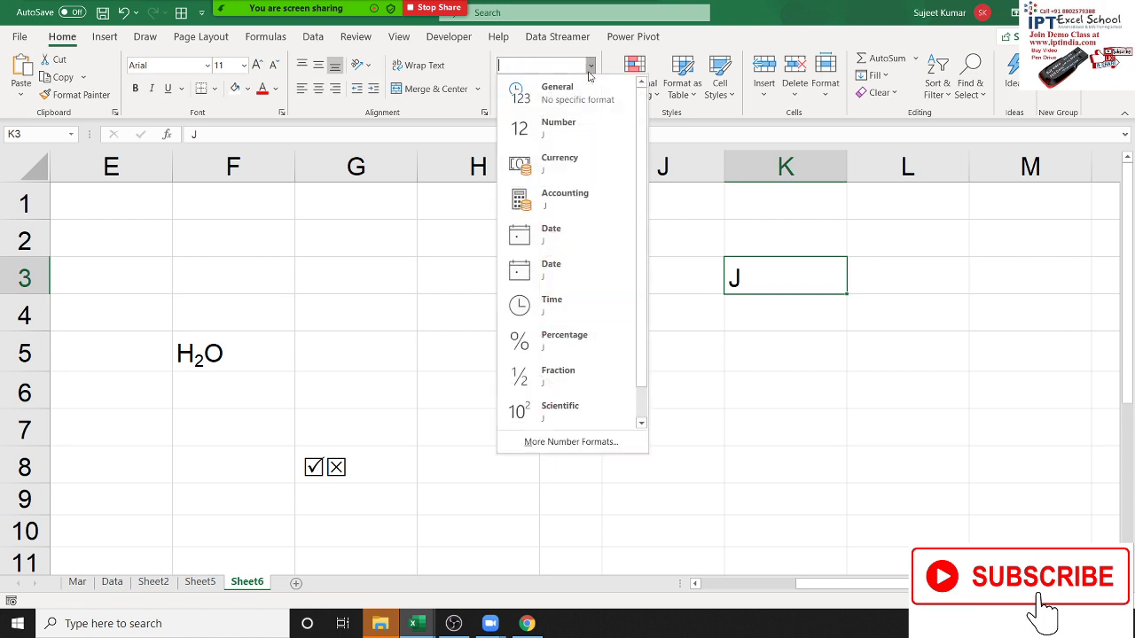
{"action": "left_click", "coordinate": [590, 69]}
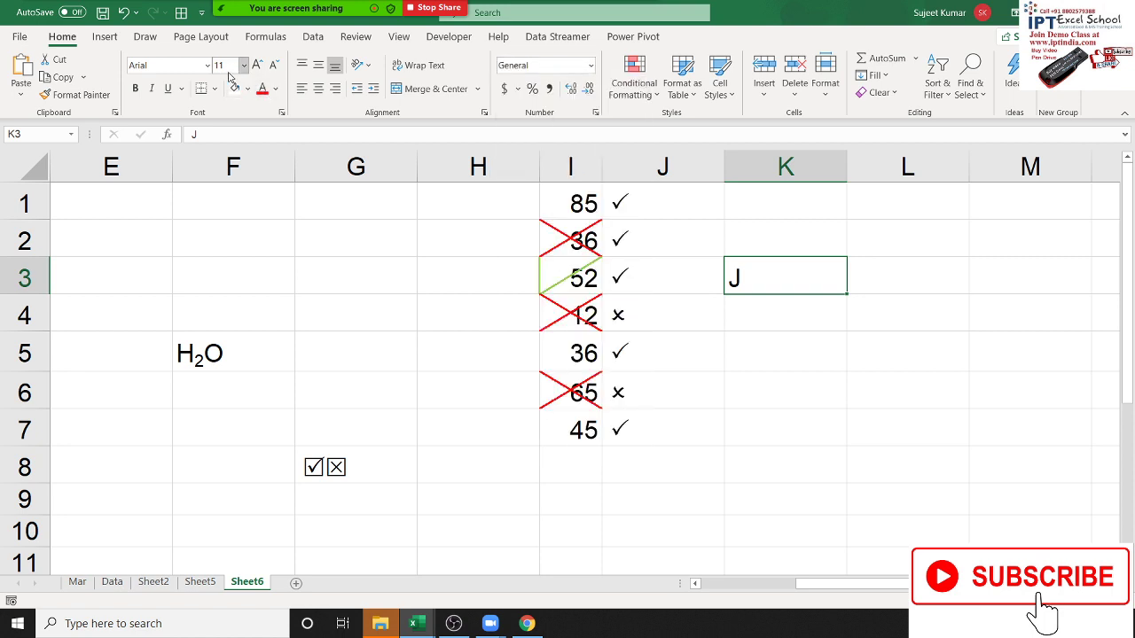
{"action": "left_click", "coordinate": [369, 68]}
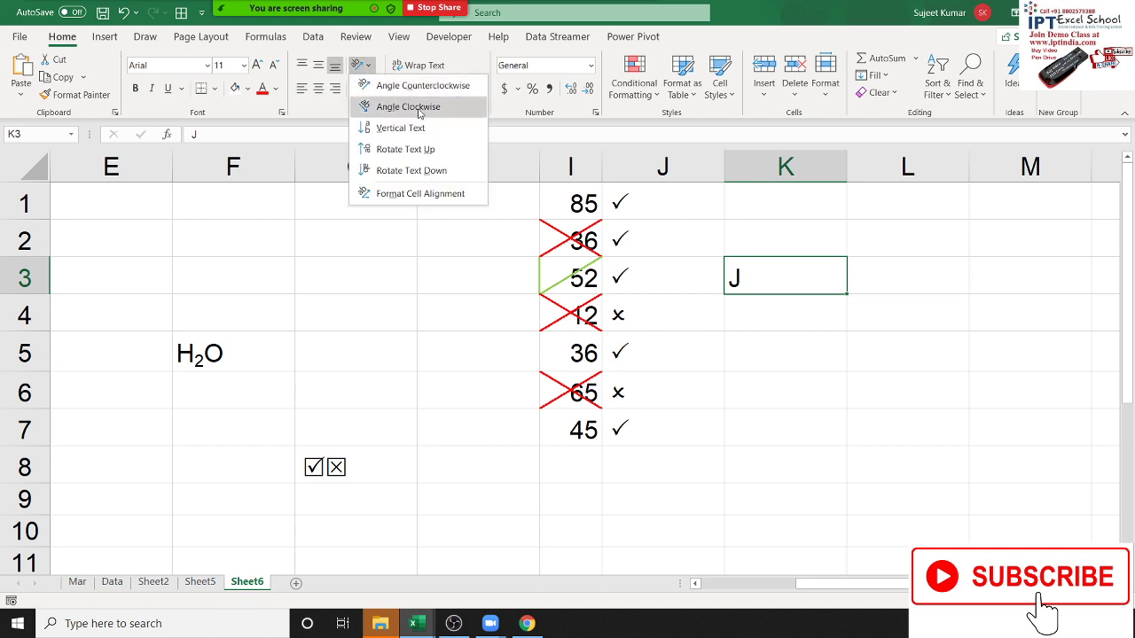
{"action": "left_click", "coordinate": [419, 110]}
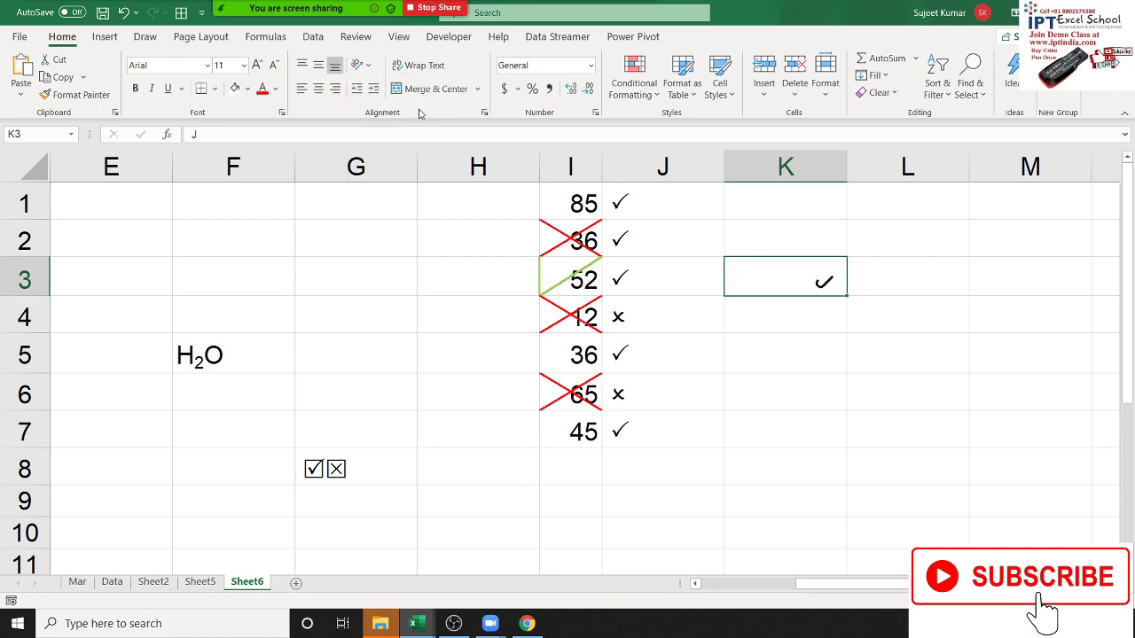
Enter X in K4 and select the tick and X cells K3:K4.
{"action": "left_click", "coordinate": [742, 307]}
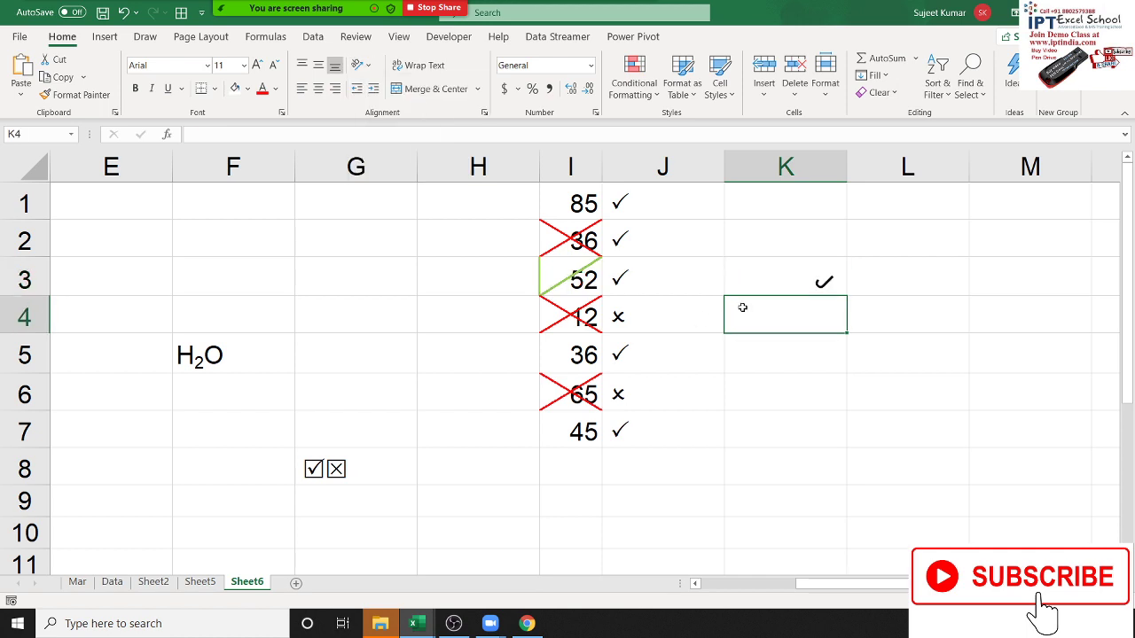
{"action": "type", "text": "X"}
{"action": "key", "text": "Return"}
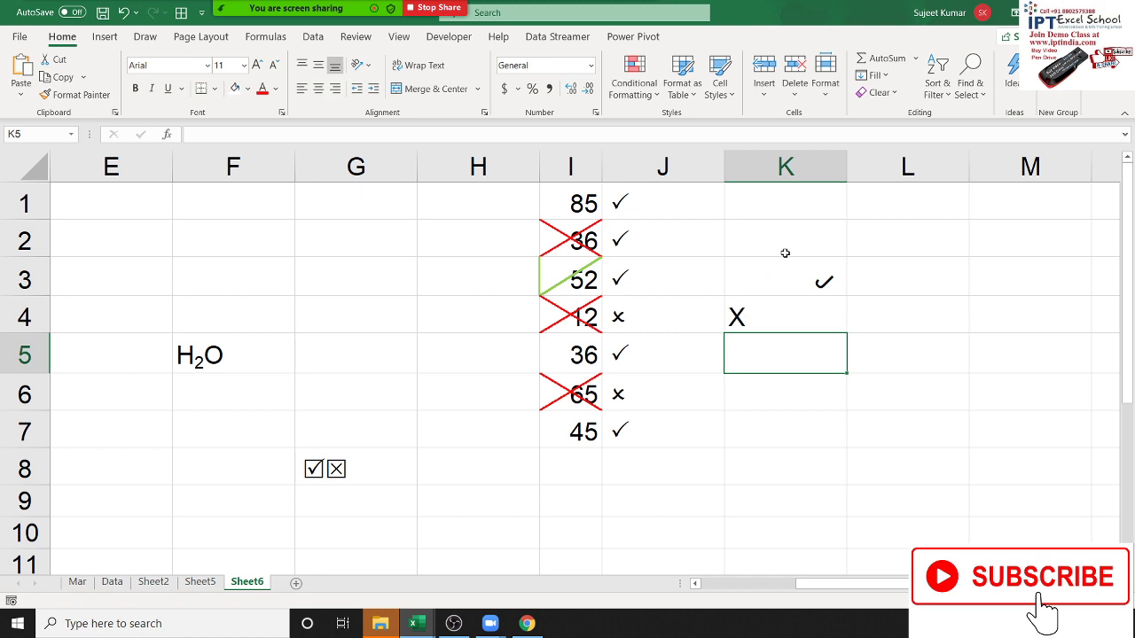
{"action": "left_click_drag", "start_coordinate": [785, 254], "coordinate": [777, 329]}
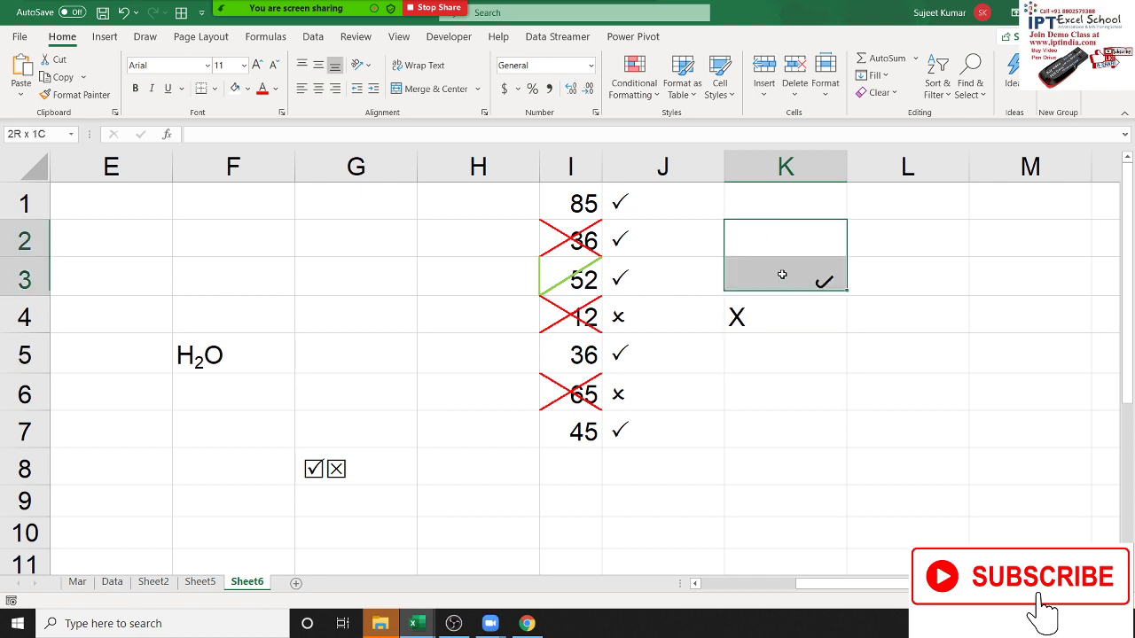
{"action": "left_click", "coordinate": [776, 329]}
{"action": "left_click_drag", "start_coordinate": [770, 316], "coordinate": [760, 281]}
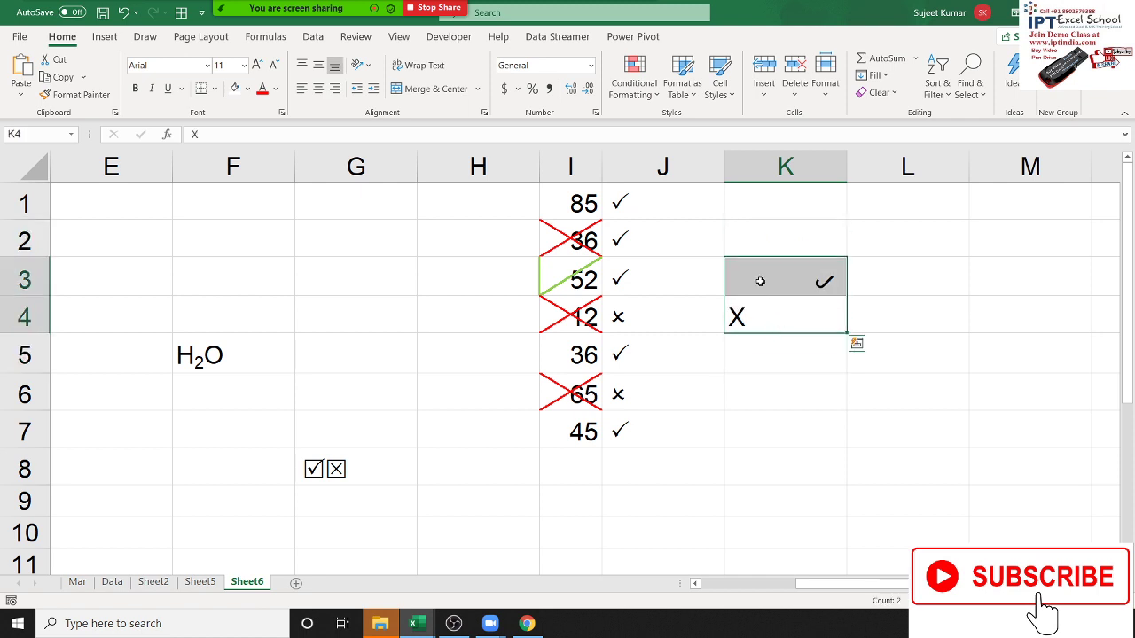
On a new sheet, enter the Name header in A1 and fill a name down to row 14.
{"action": "left_click", "coordinate": [297, 583]}
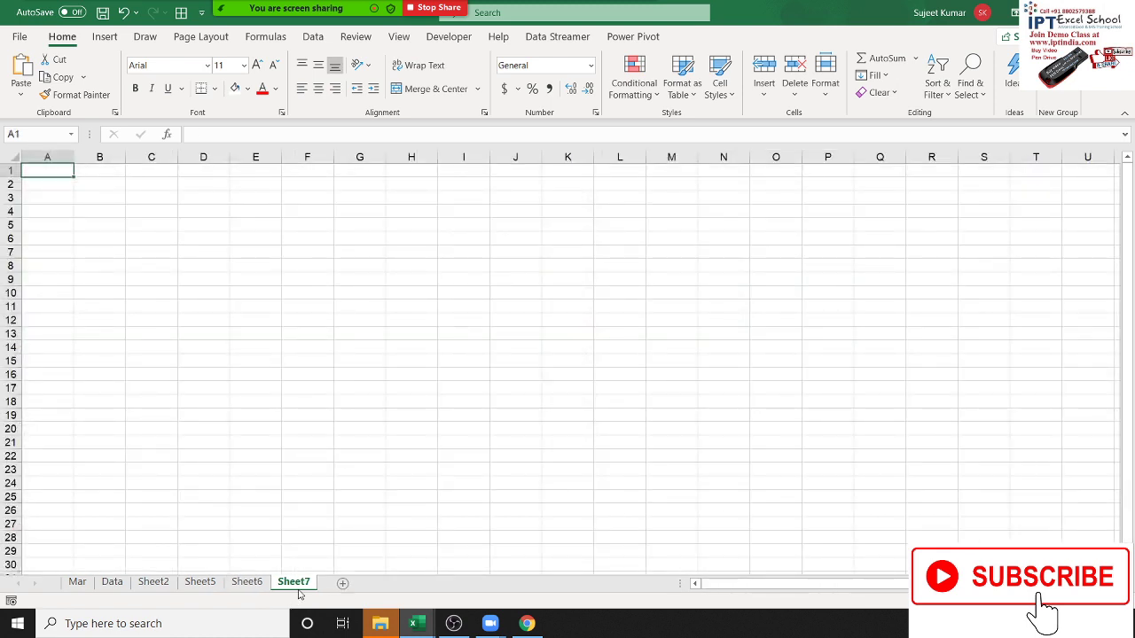
{"action": "type", "text": "Nam"}
{"action": "key", "text": "BackSpace"}
{"action": "key", "text": "BackSpace"}
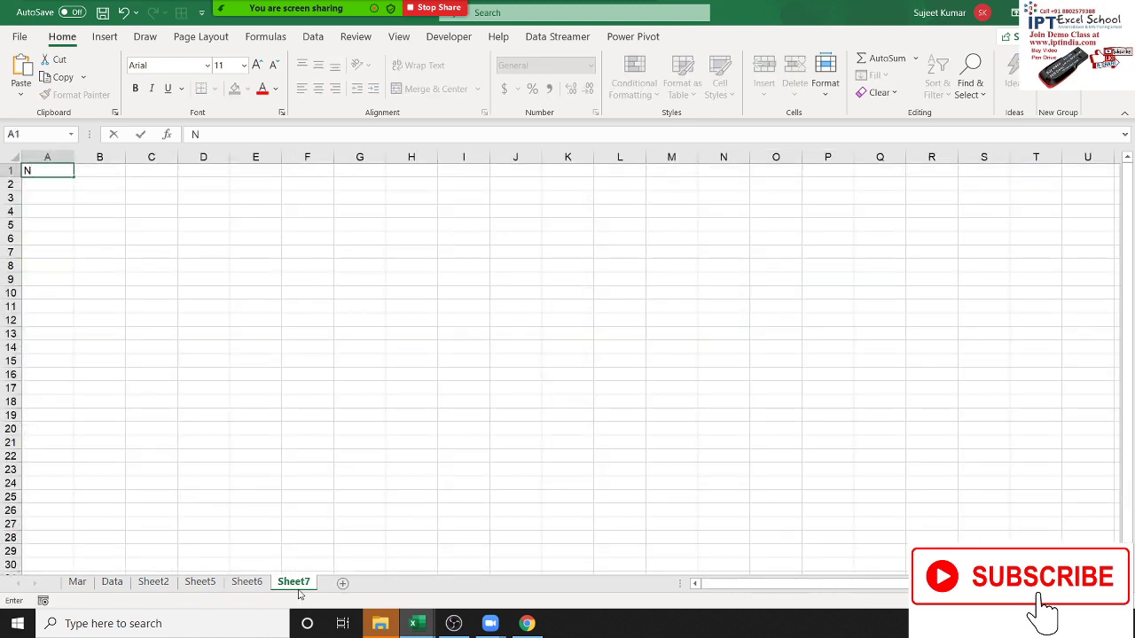
{"action": "type", "text": "ame"}
{"action": "key", "text": "Return"}
{"action": "type", "text": "Puja"}
{"action": "key", "text": "Return"}
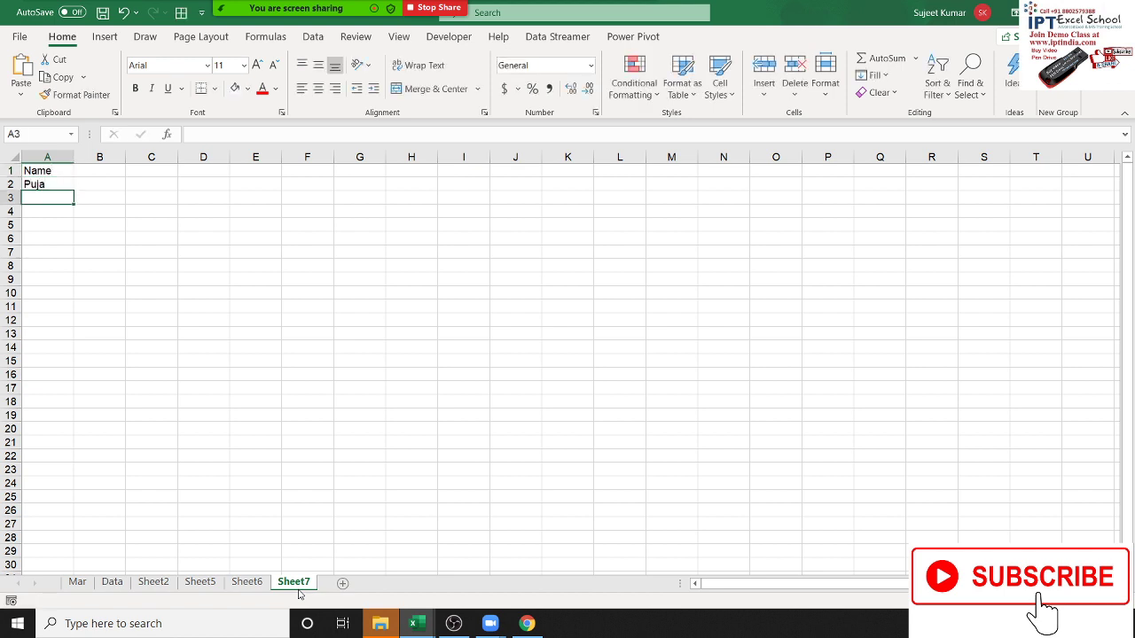
{"action": "left_click", "coordinate": [49, 187]}
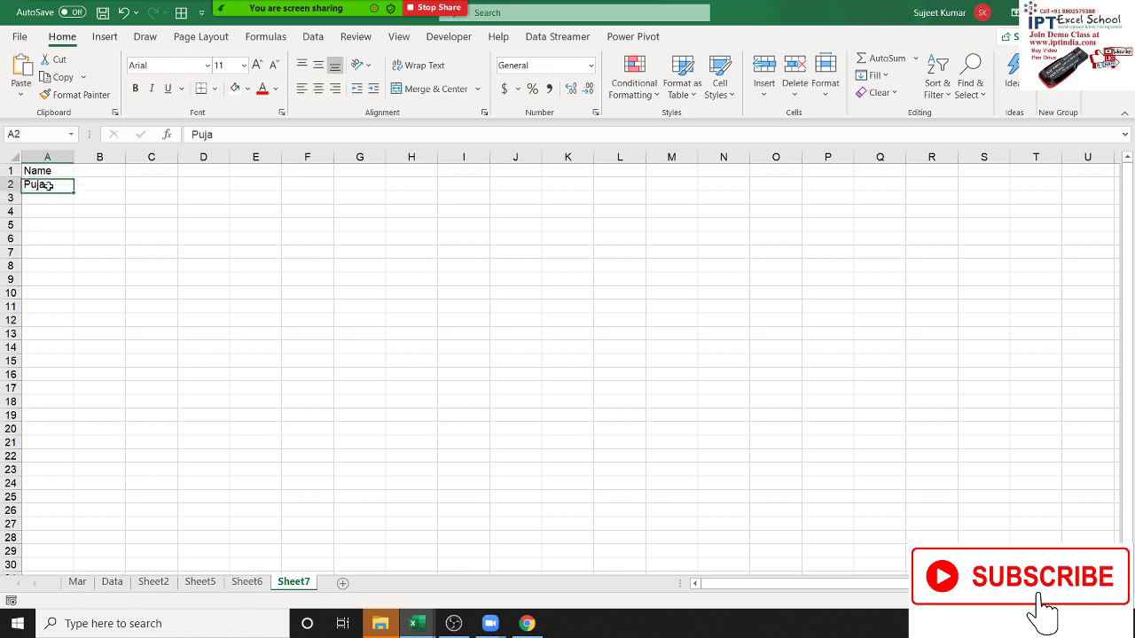
{"action": "left_click_drag", "start_coordinate": [77, 191], "coordinate": [77, 353]}
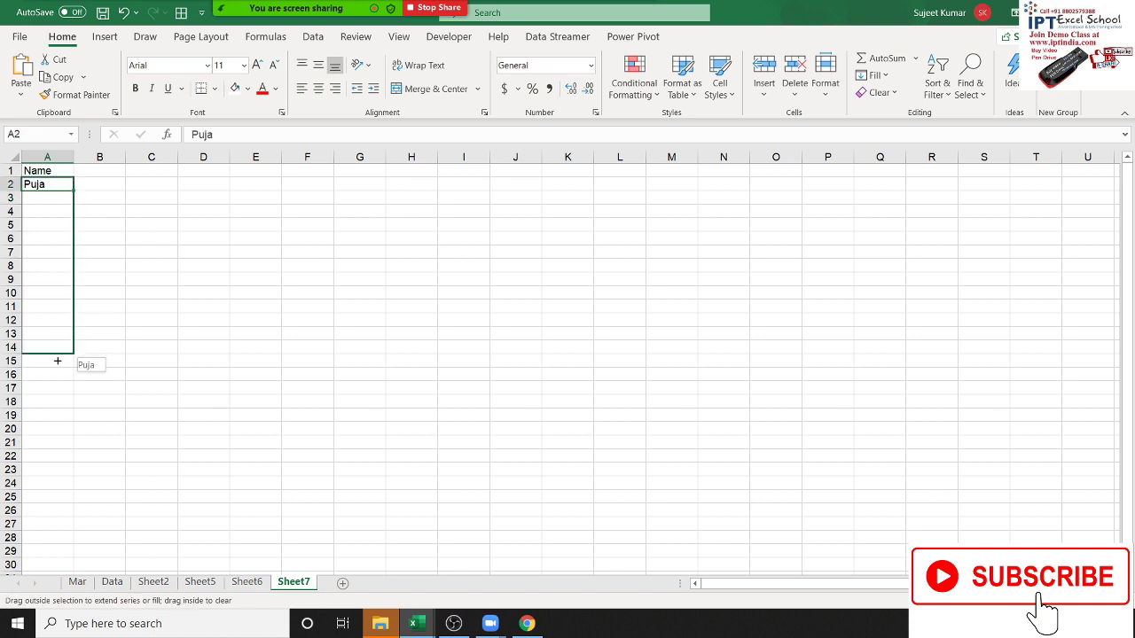
Enter 1-May (1/5) in B1 and fill consecutive dates across row 1.
{"action": "left_click", "coordinate": [111, 170]}
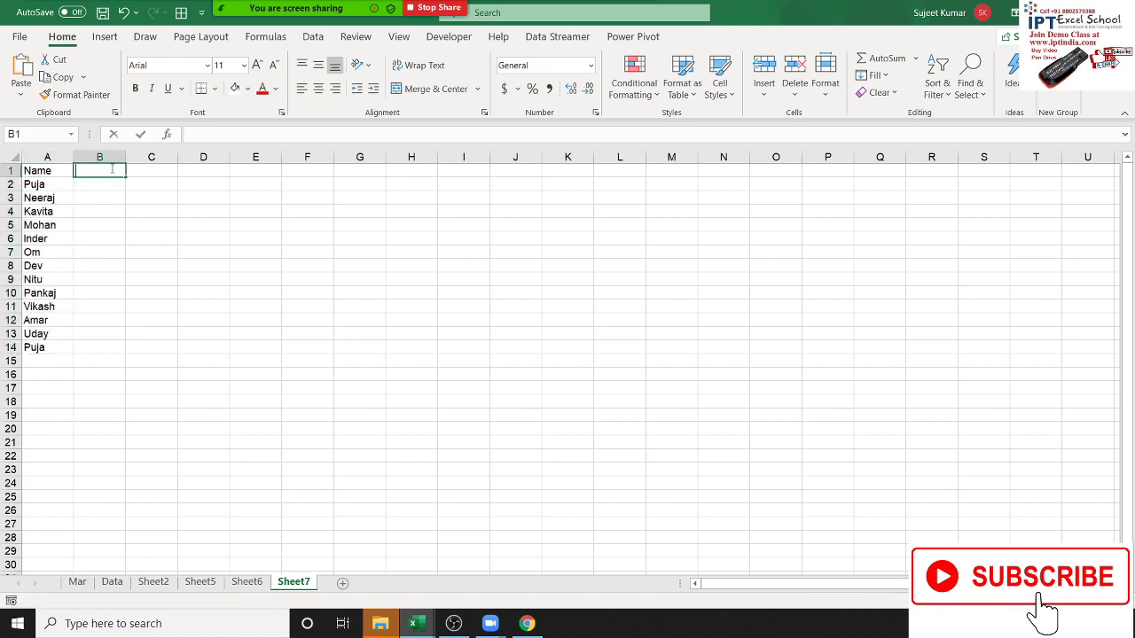
{"action": "type", "text": "1/8"}
{"action": "key", "text": "Return"}
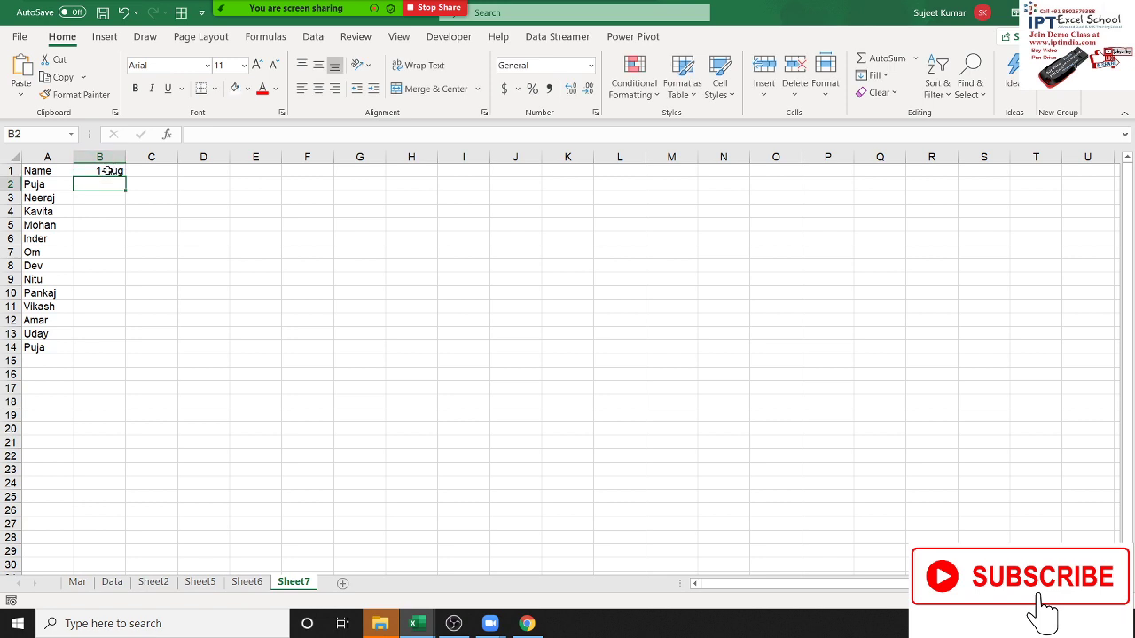
{"action": "left_click", "coordinate": [109, 171]}
{"action": "type", "text": "1/5"}
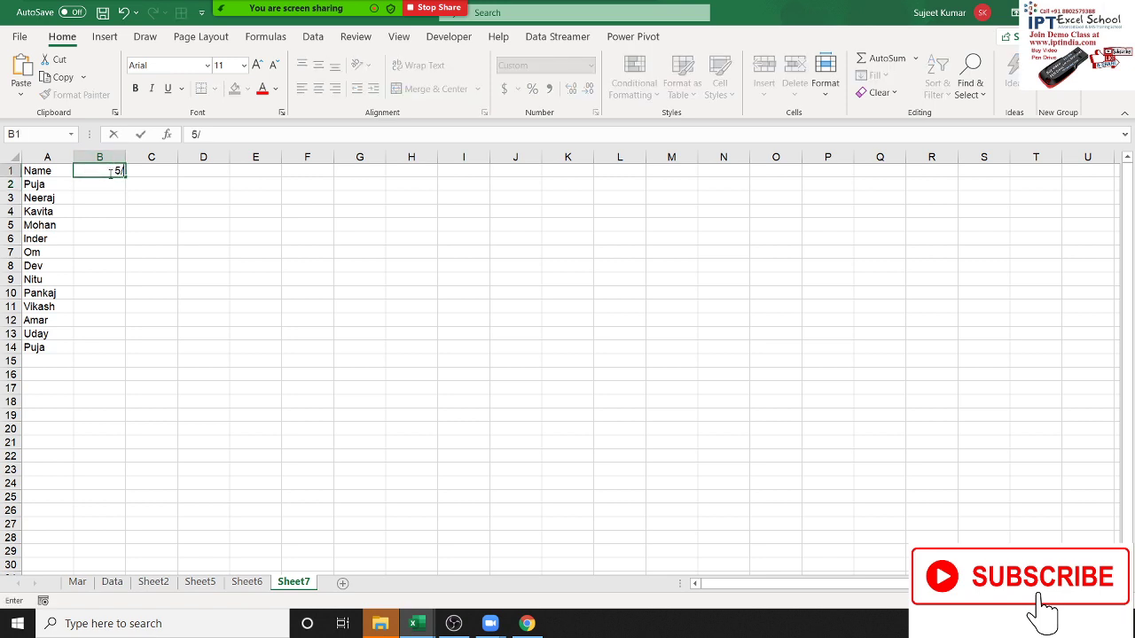
{"action": "key", "text": "Return"}
{"action": "left_click", "coordinate": [109, 171]}
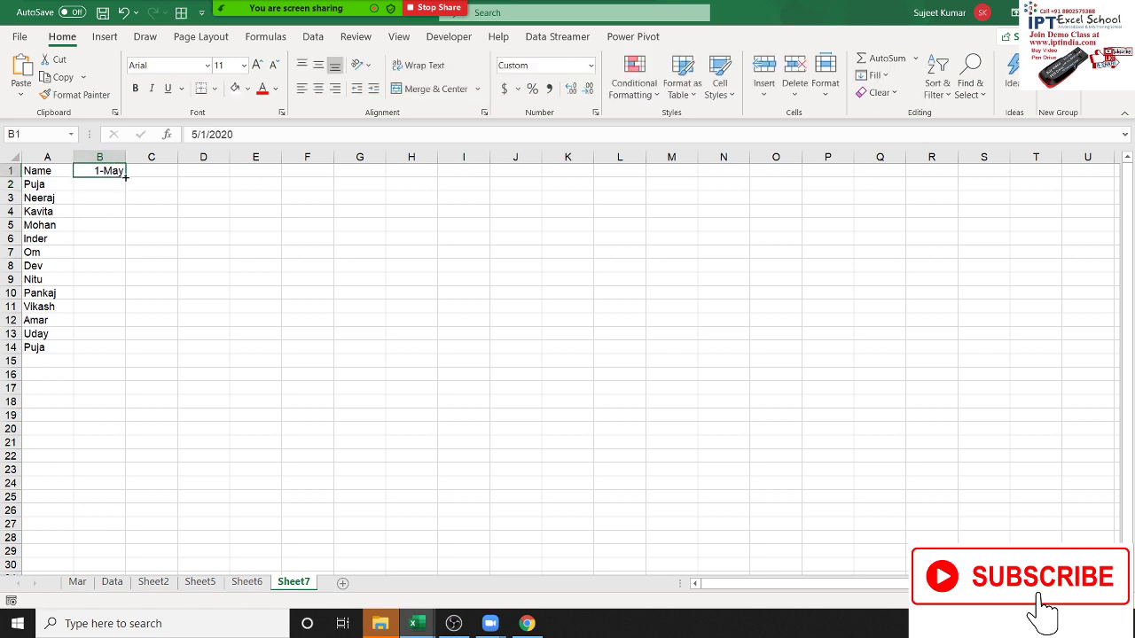
{"action": "mouse_move", "coordinate": [124, 177]}
{"action": "left_mouse_down"}
{"action": "mouse_move", "coordinate": [1125, 221]}
{"action": "mouse_move", "coordinate": [1076, 182]}
{"action": "mouse_move", "coordinate": [1055, 182]}
{"action": "left_mouse_up"}
Delete the June date headers in AG1:AP1 so row 1 ends at 31-May.
{"action": "left_click", "coordinate": [671, 157]}
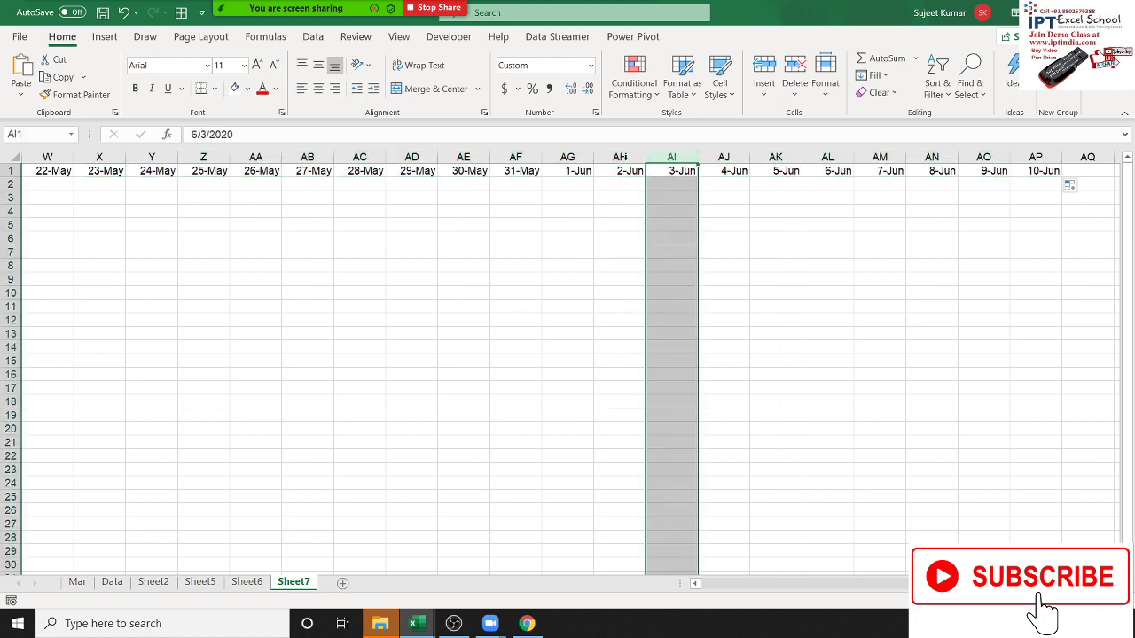
{"action": "left_click_drag", "start_coordinate": [568, 157], "coordinate": [1062, 194]}
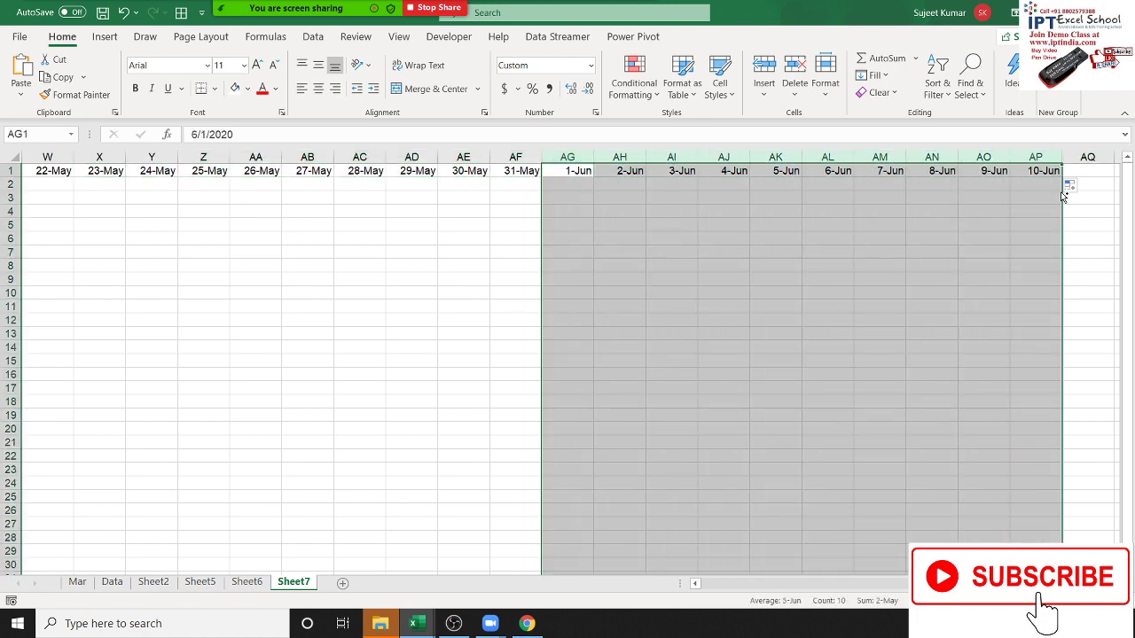
{"action": "key", "text": "ctrl+minus"}
{"action": "key", "text": "ctrl+Left"}
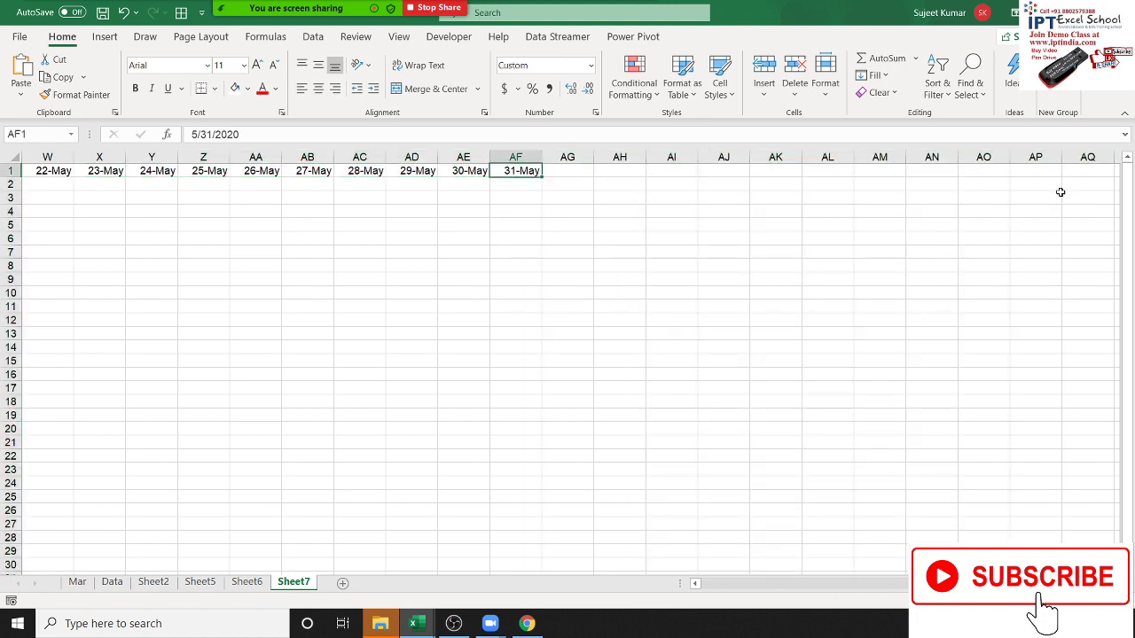
{"action": "key", "text": "ctrl+Left"}
{"action": "key", "text": "Down"}
{"action": "key", "text": "Right"}
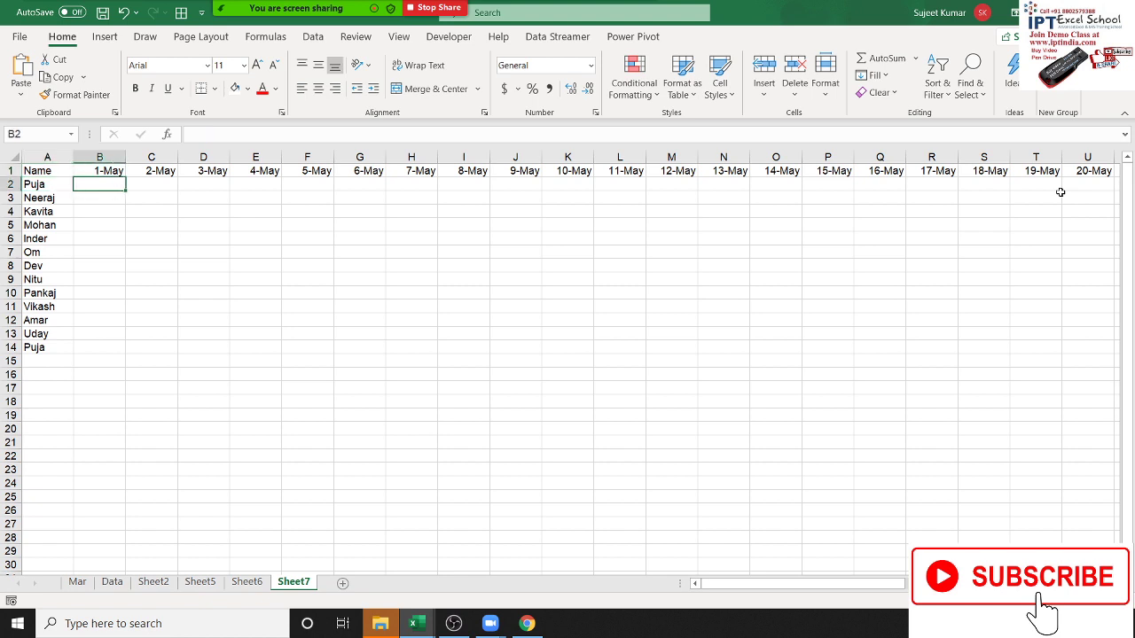
Enter P in B2 after abandoning a RANDBETWEEN formula.
{"action": "type", "text": "=ra"}
{"action": "key", "text": "Down"}
{"action": "key", "text": "Down"}
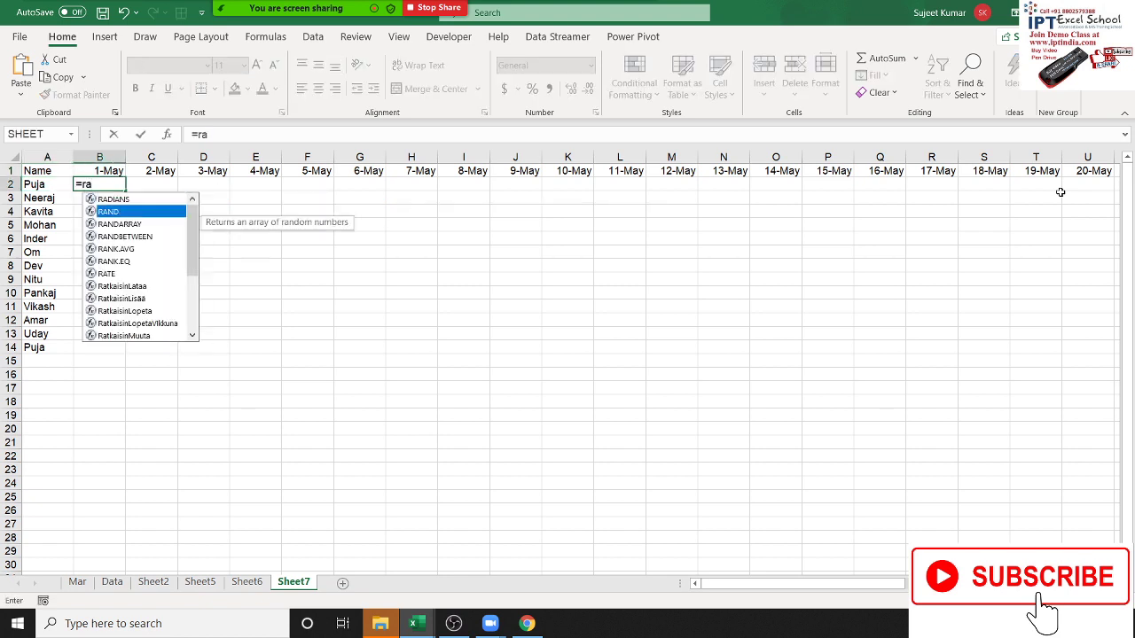
{"action": "key", "text": "Down"}
{"action": "key", "text": "Tab"}
{"action": "type", "text": "10"}
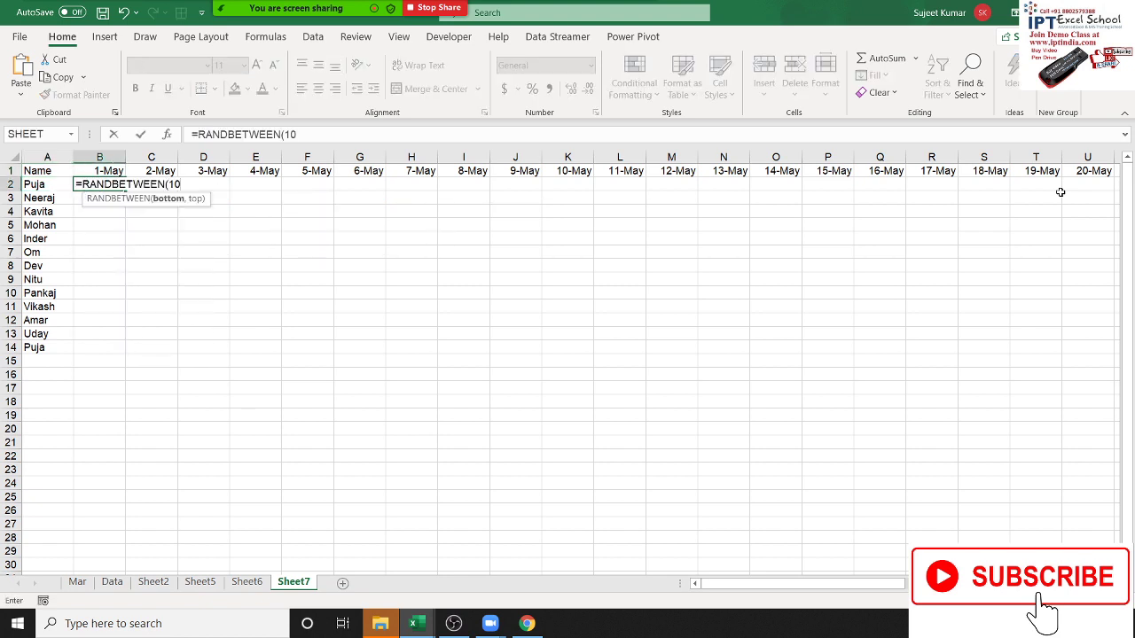
{"action": "key", "text": "BackSpace"}
{"action": "key", "text": "BackSpace"}
{"action": "key", "text": "BackSpace"}
{"action": "key", "text": "Escape"}
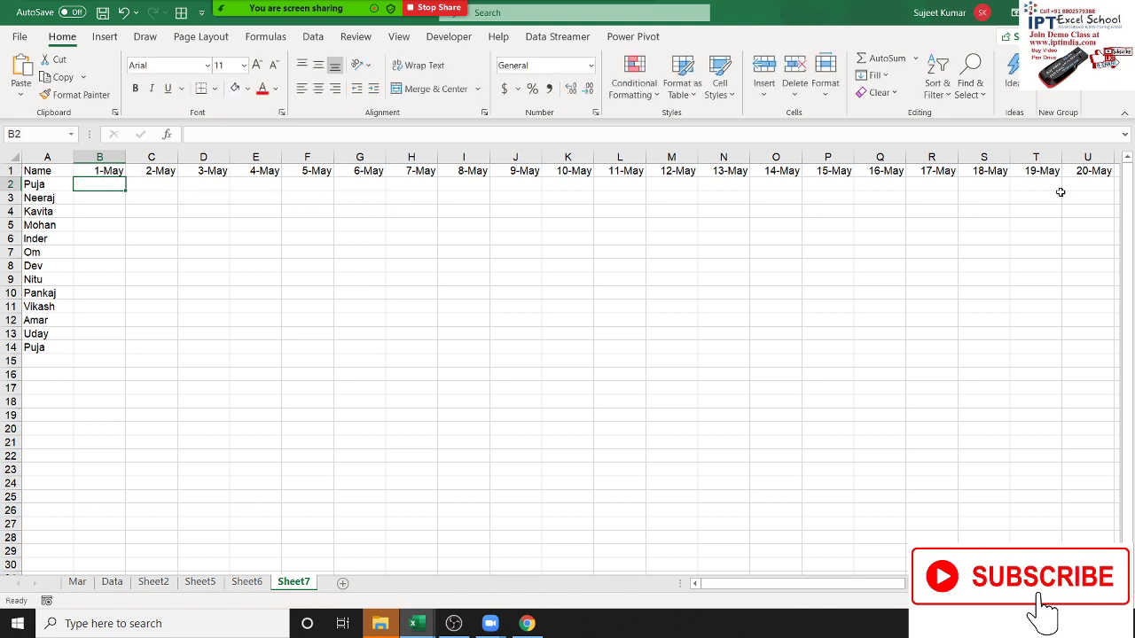
{"action": "type", "text": "P"}
{"action": "key", "text": "Return"}
Fill P across B2:AF14 for every name and May day.
{"action": "key", "text": "Up"}
{"action": "key", "text": "Up"}
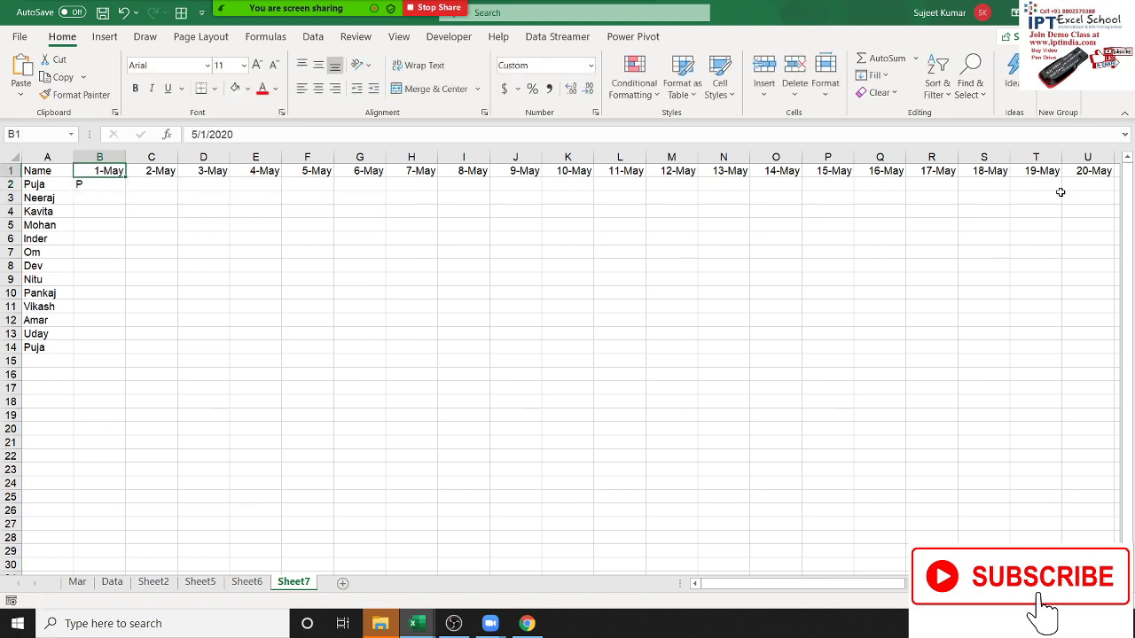
{"action": "key", "text": "ctrl+Right"}
{"action": "key", "text": "ctrl+Right"}
{"action": "key", "text": "ctrl+Home"}
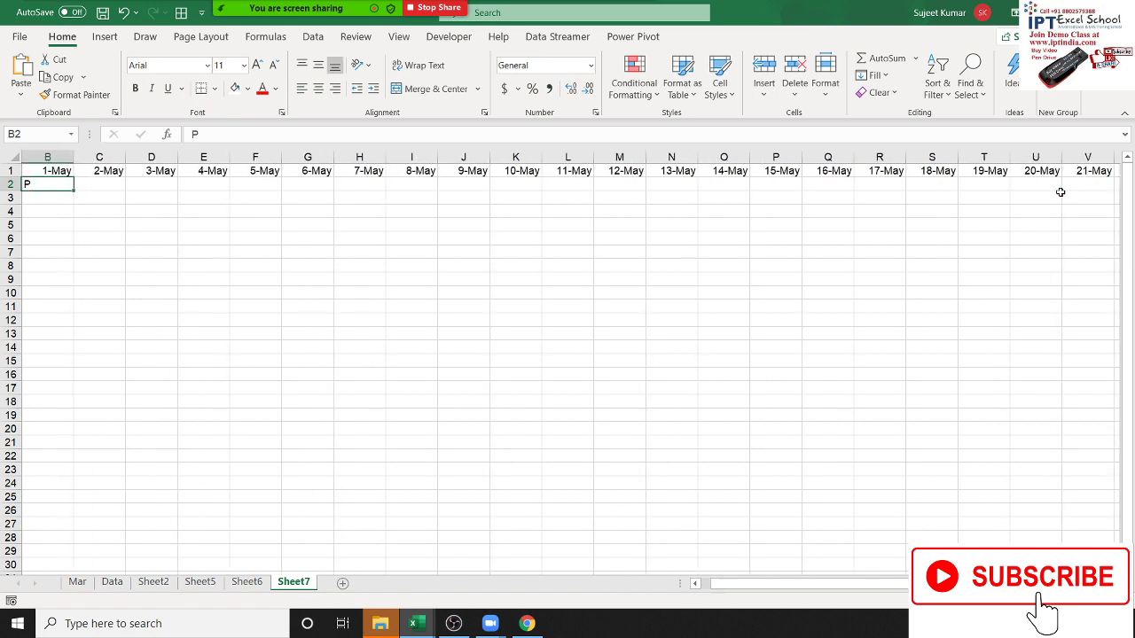
{"action": "key", "text": "Up"}
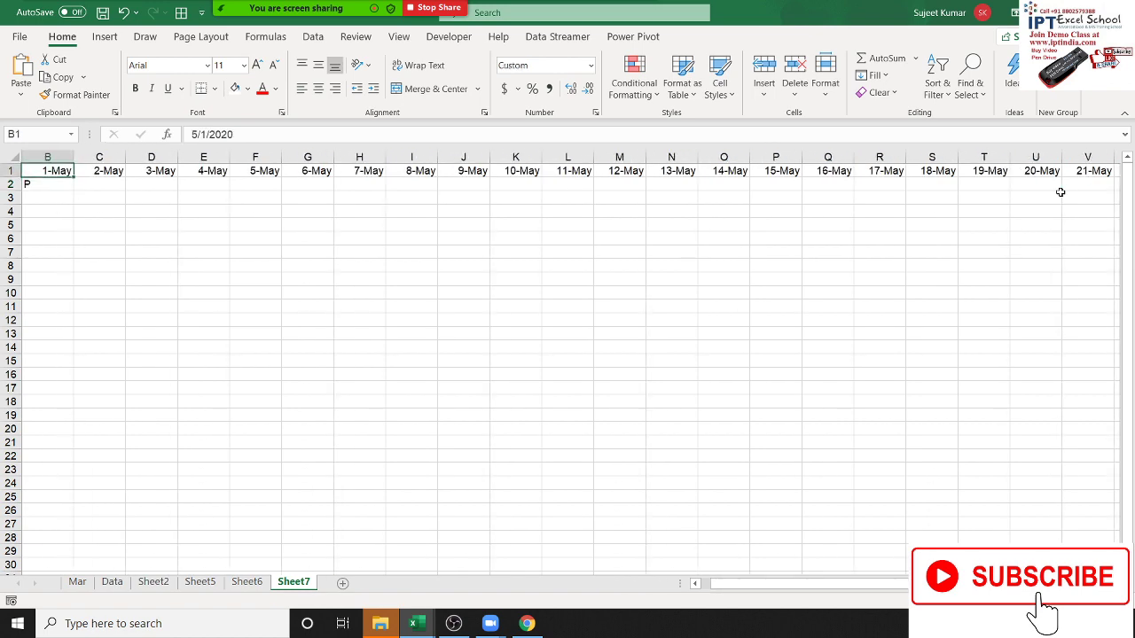
{"action": "key", "text": "ctrl+Right"}
{"action": "key", "text": "Down"}
{"action": "key", "text": "shift+Home"}
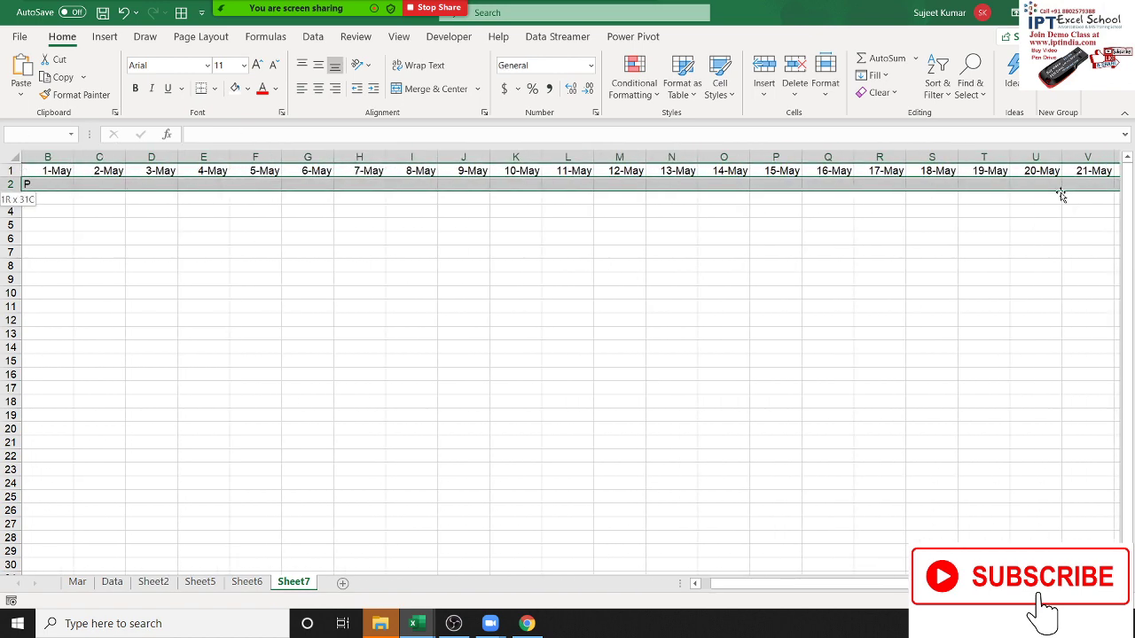
{"action": "key", "text": "shift+Right"}
{"action": "key", "text": "shift+Down"}
{"action": "key", "text": "shift+Down"}
{"action": "key", "text": "shift+Down"}
{"action": "key", "text": "shift+Down"}
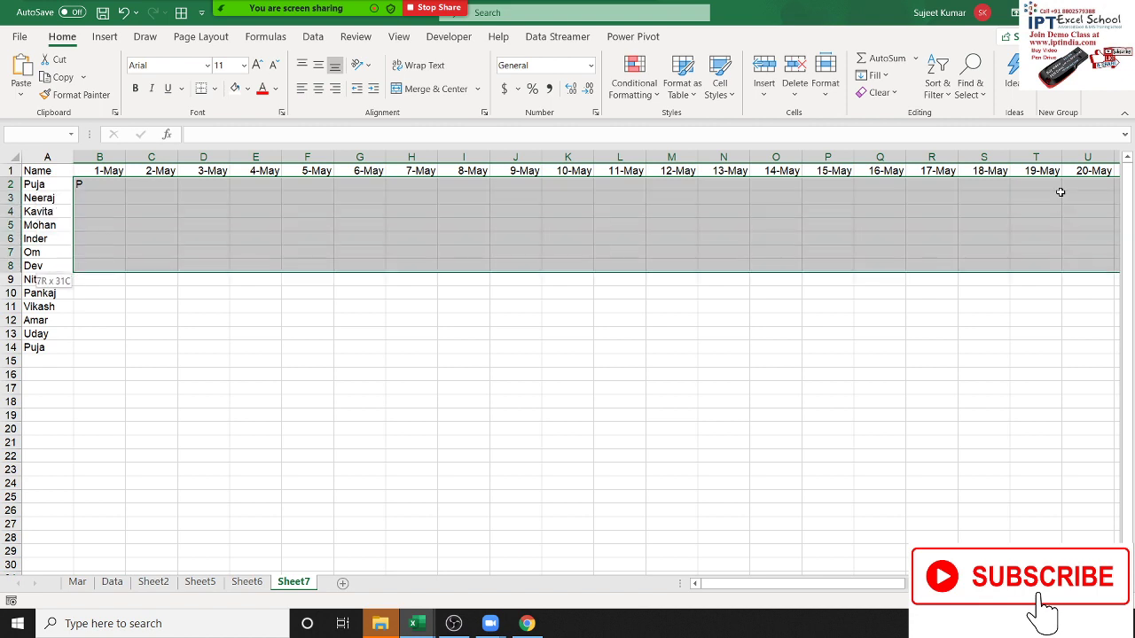
{"action": "key", "text": "shift+Down"}
{"action": "key", "text": "shift+Down"}
{"action": "key", "text": "shift+Down"}
{"action": "key", "text": "shift+Down"}
{"action": "key", "text": "shift+Down"}
{"action": "key", "text": "shift+Down"}
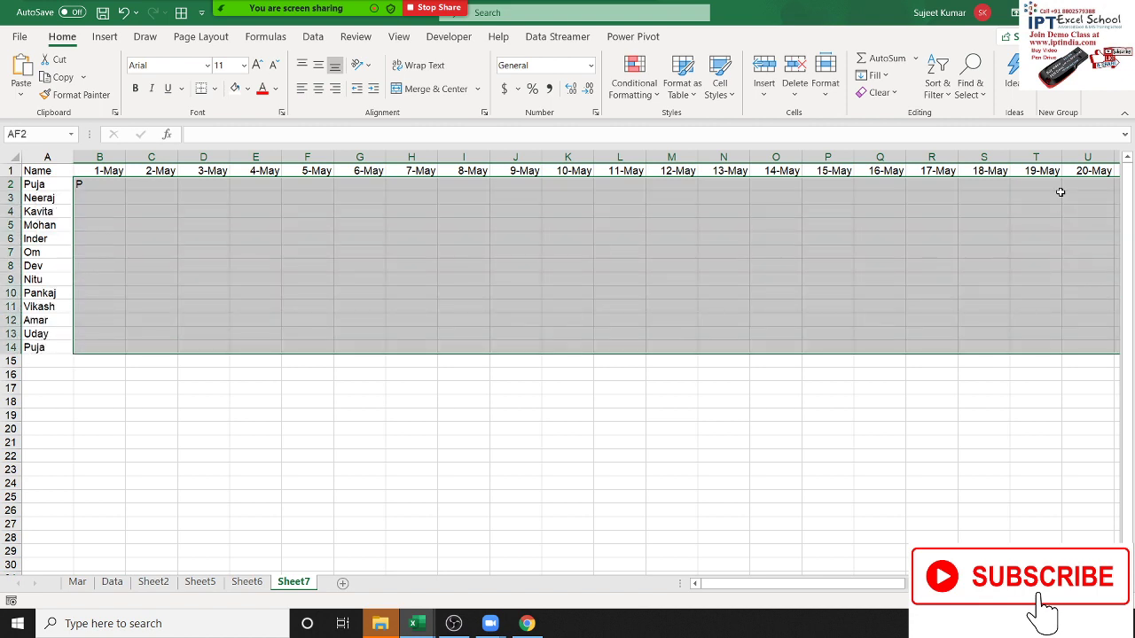
{"action": "key", "text": "ctrl+r"}
{"action": "key", "text": "ctrl+d"}
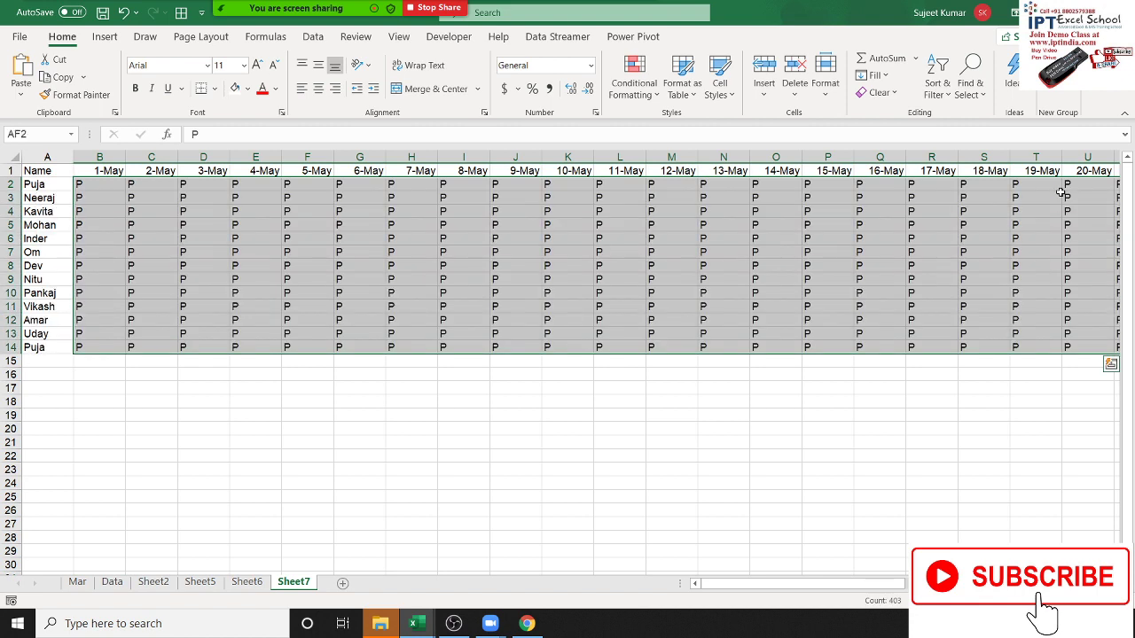
Convert the P marks to plain values with copy and Paste Values.
{"action": "key", "text": "ctrl+c"}
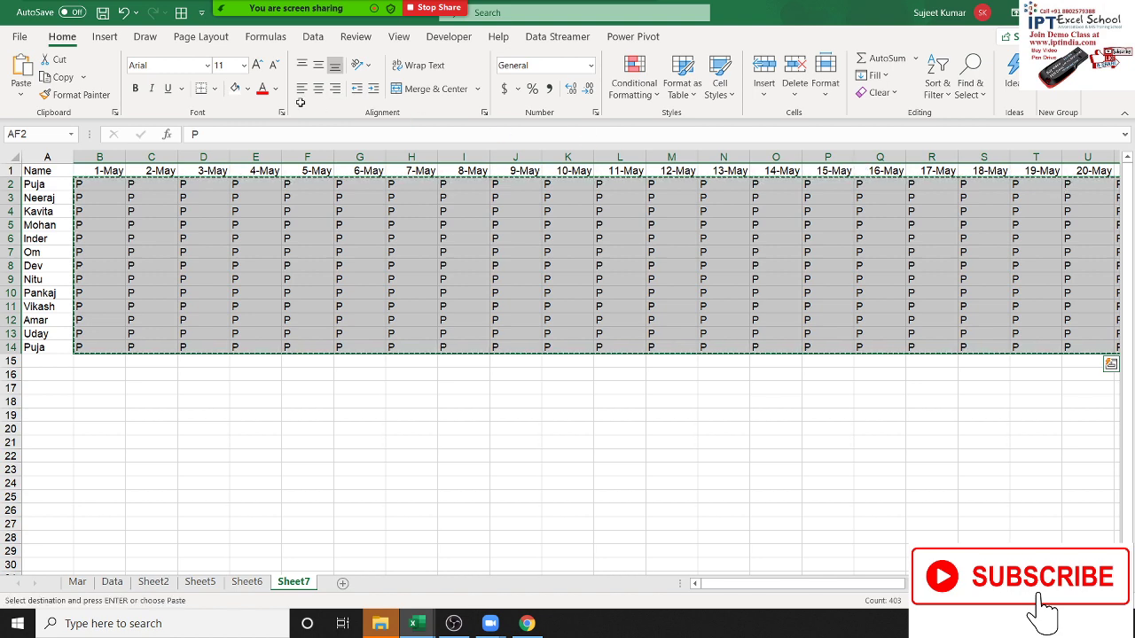
{"action": "left_click", "coordinate": [22, 95]}
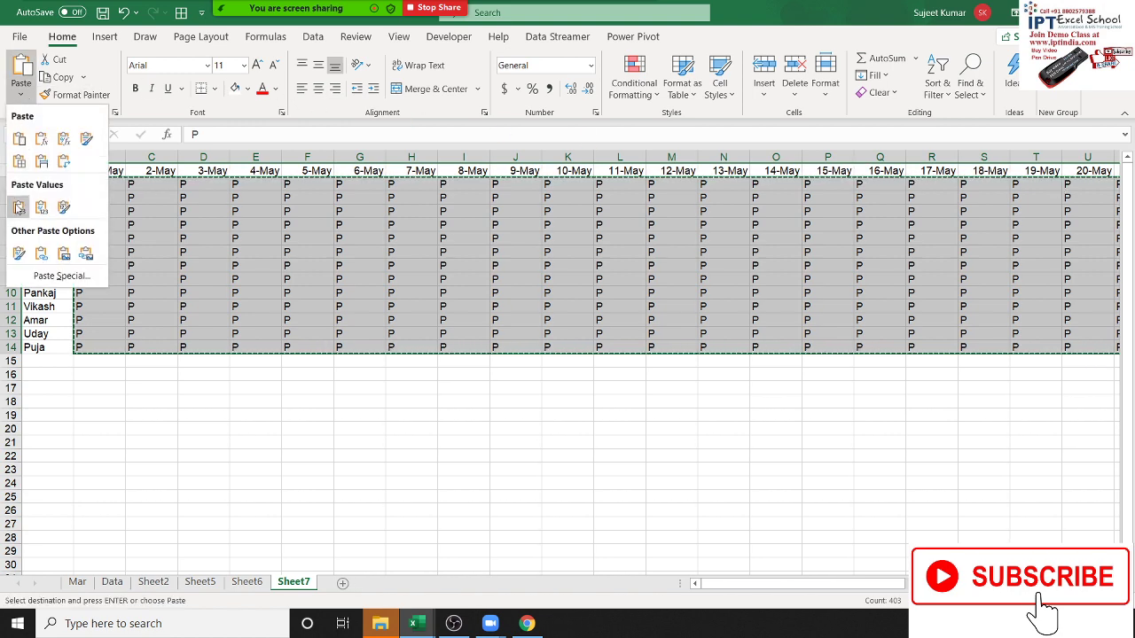
{"action": "left_click", "coordinate": [19, 206]}
{"action": "key", "text": "Escape"}
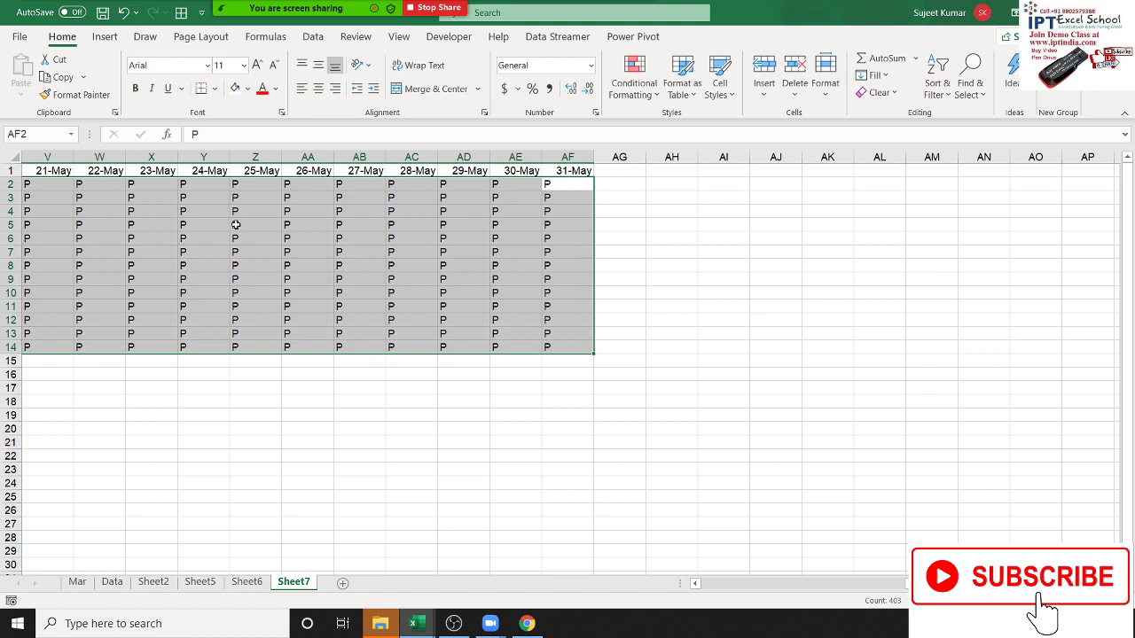
{"action": "left_click", "coordinate": [237, 223]}
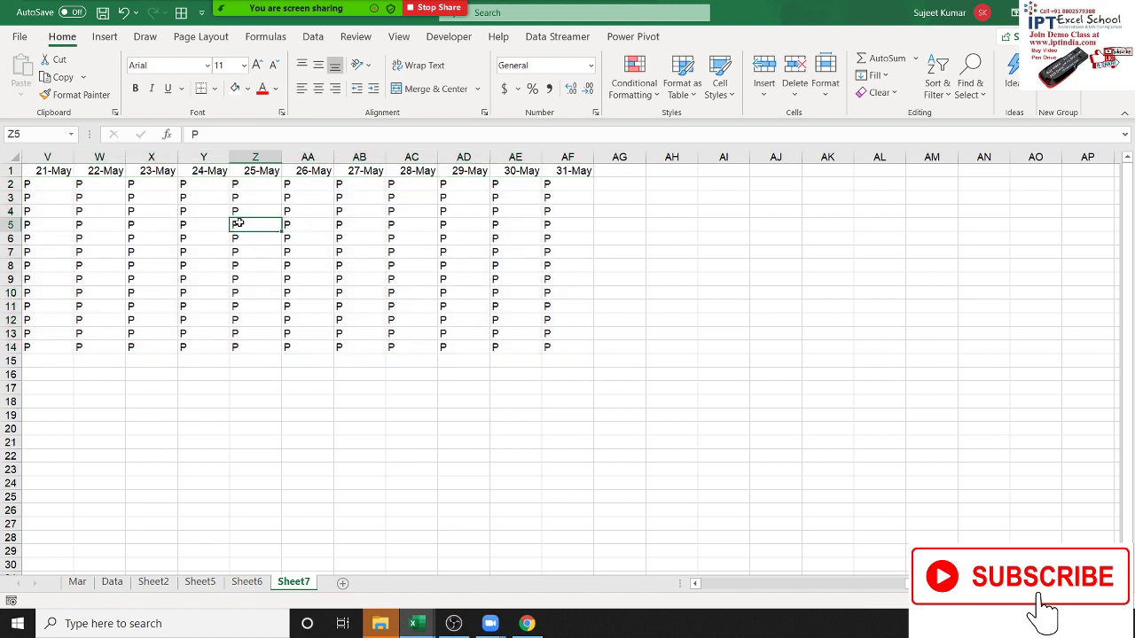
{"action": "key", "text": "ctrl+Up"}
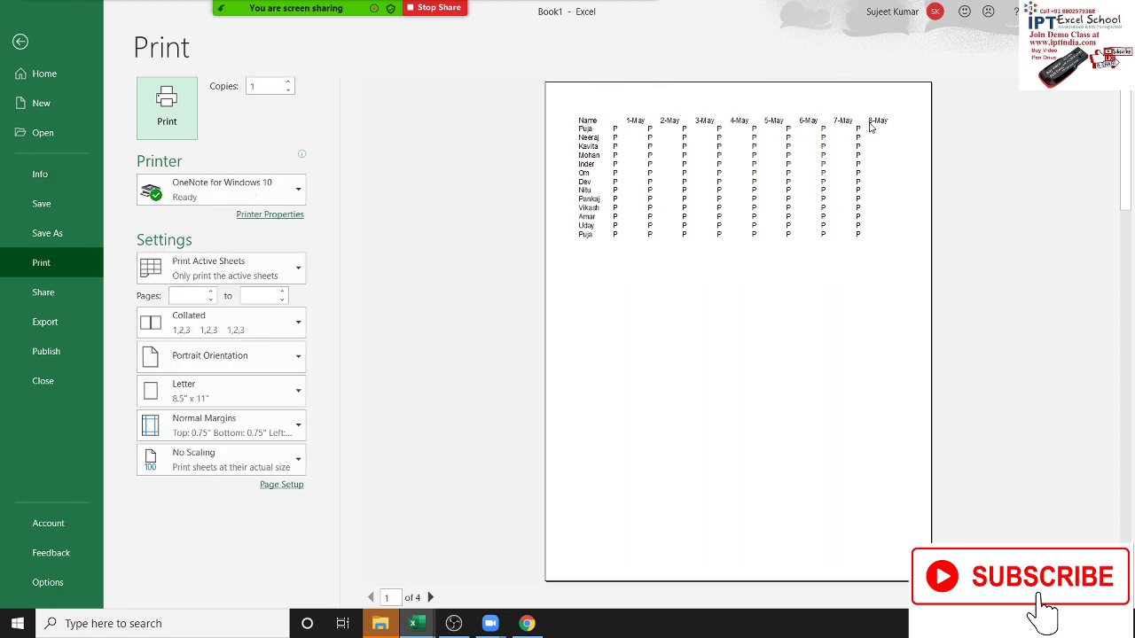
Set the print setup to Narrow margins and Landscape orientation, then return to the sheet.
{"action": "left_click", "coordinate": [255, 429]}
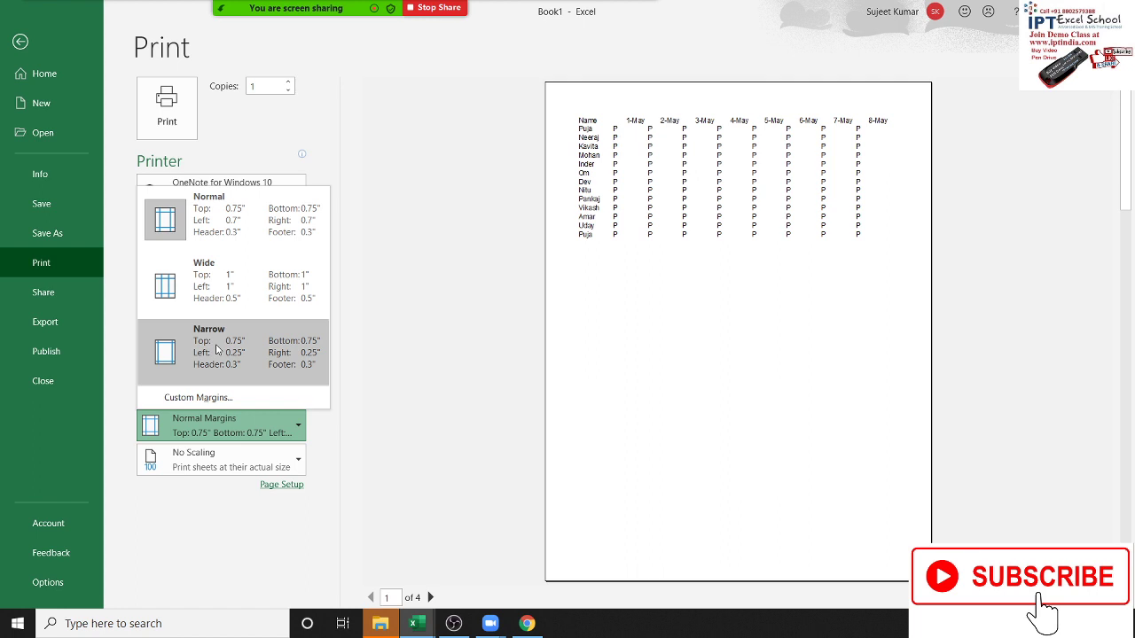
{"action": "left_click", "coordinate": [215, 350]}
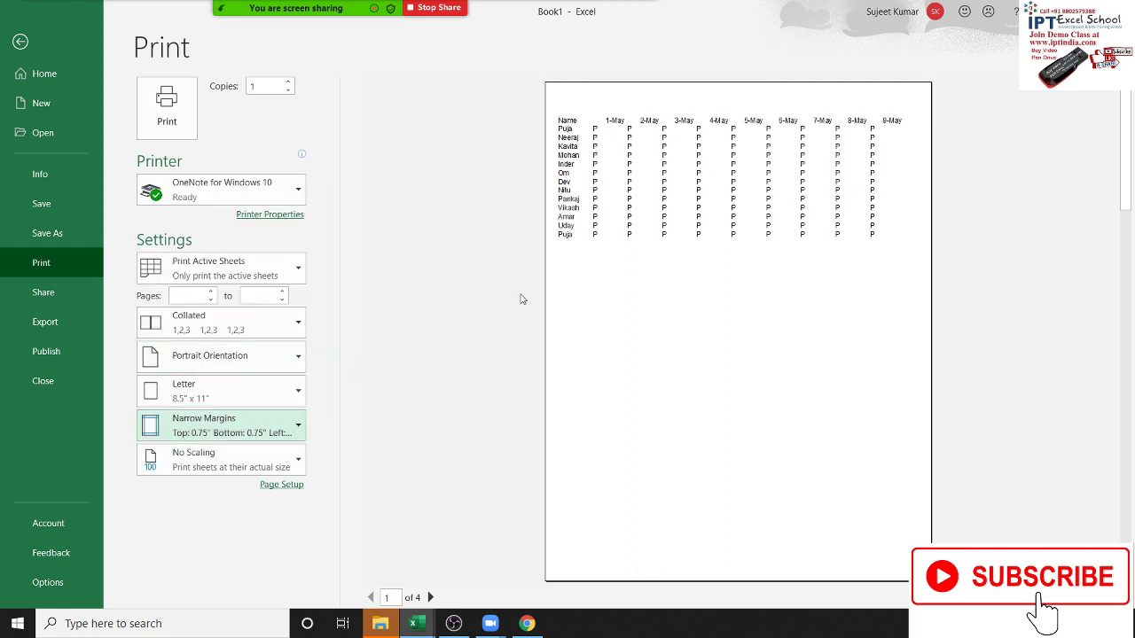
{"action": "left_click", "coordinate": [277, 367]}
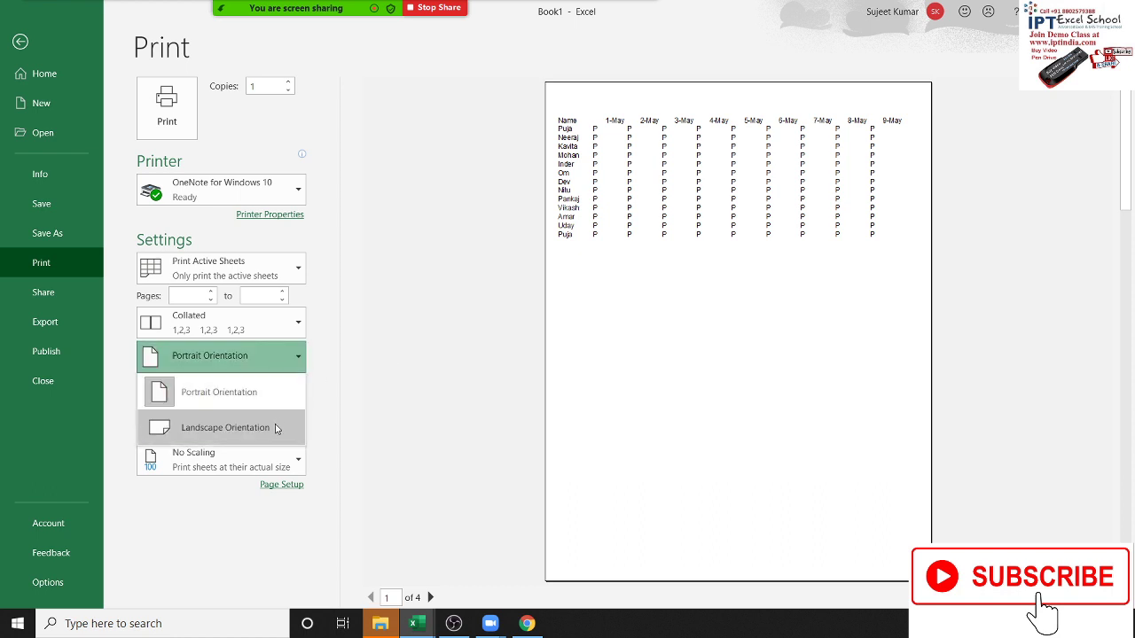
{"action": "left_click", "coordinate": [275, 429]}
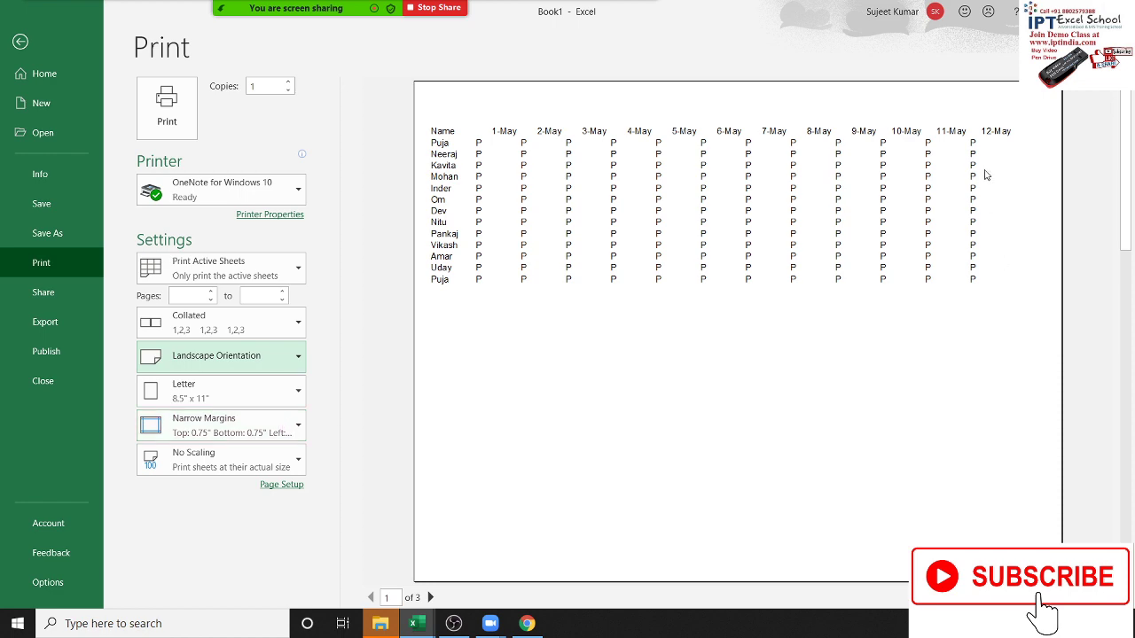
{"action": "key", "text": "Escape"}
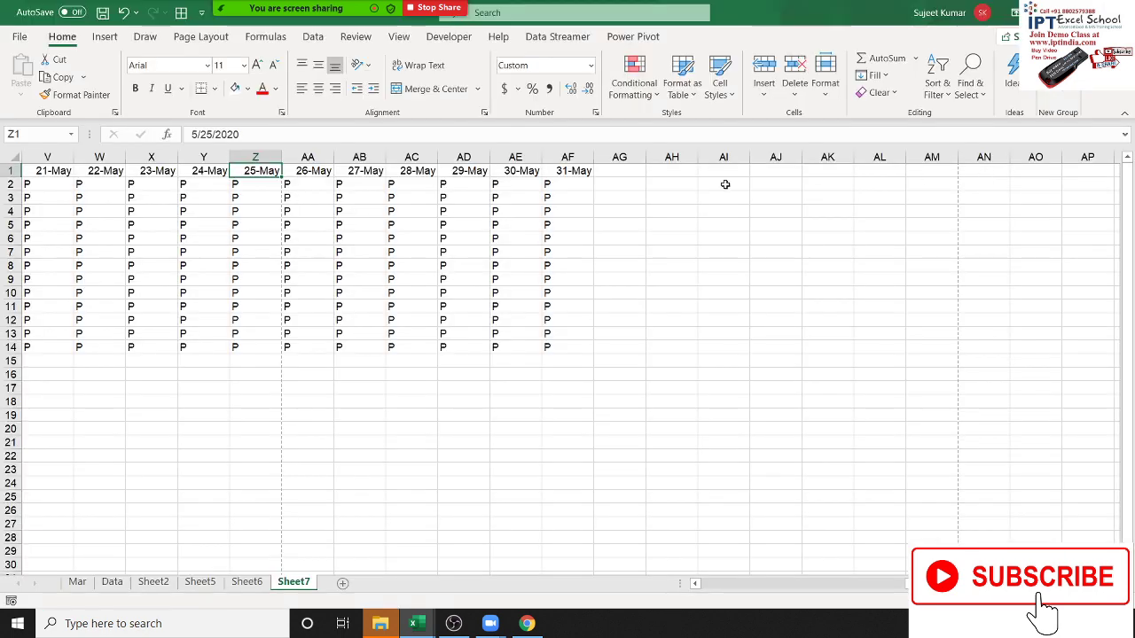
Format the row 1 date headers as d-mmm-yy so they read like 1-May-20.
{"action": "key", "text": "ctrl+Home"}
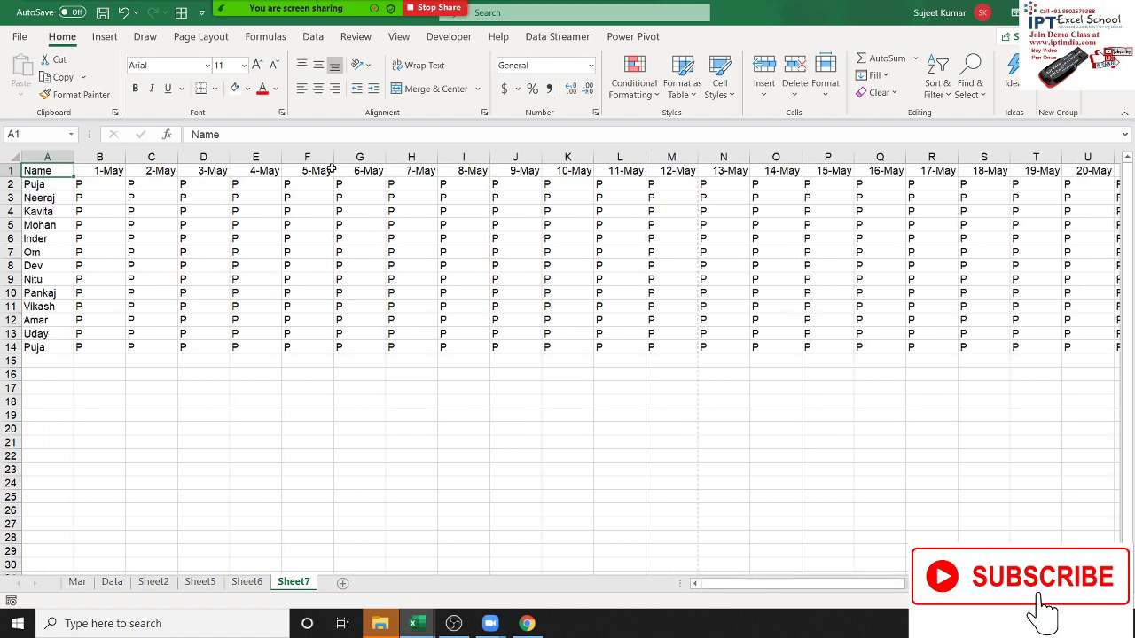
{"action": "key", "text": "Right"}
{"action": "key", "text": "Left"}
{"action": "key", "text": "ctrl+shift+Right"}
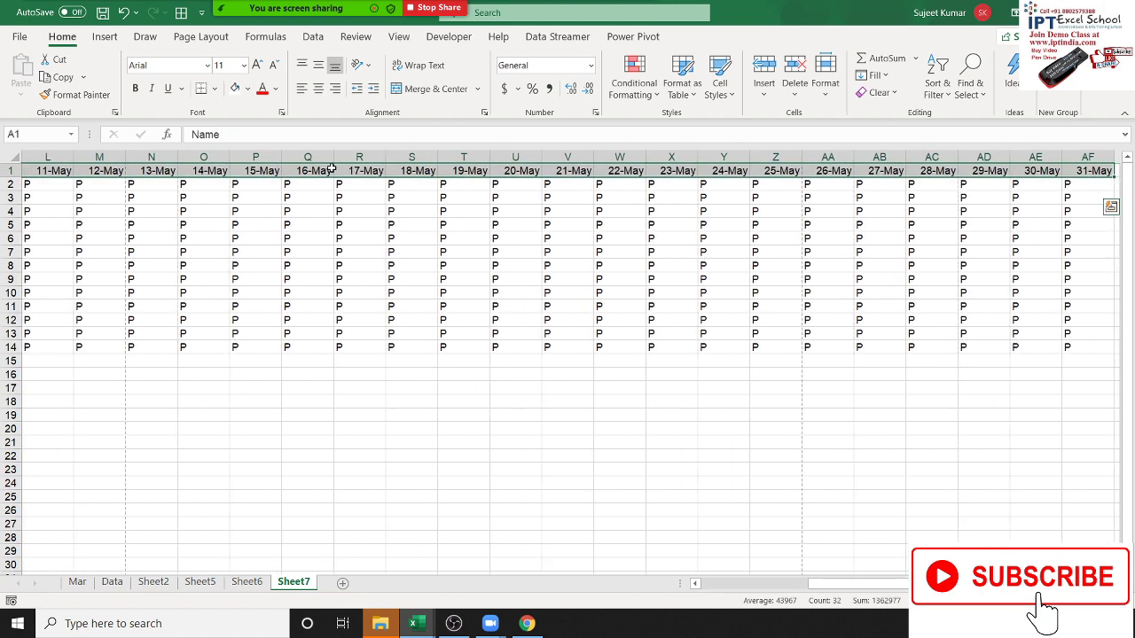
{"action": "key", "text": "ctrl+shift+3"}
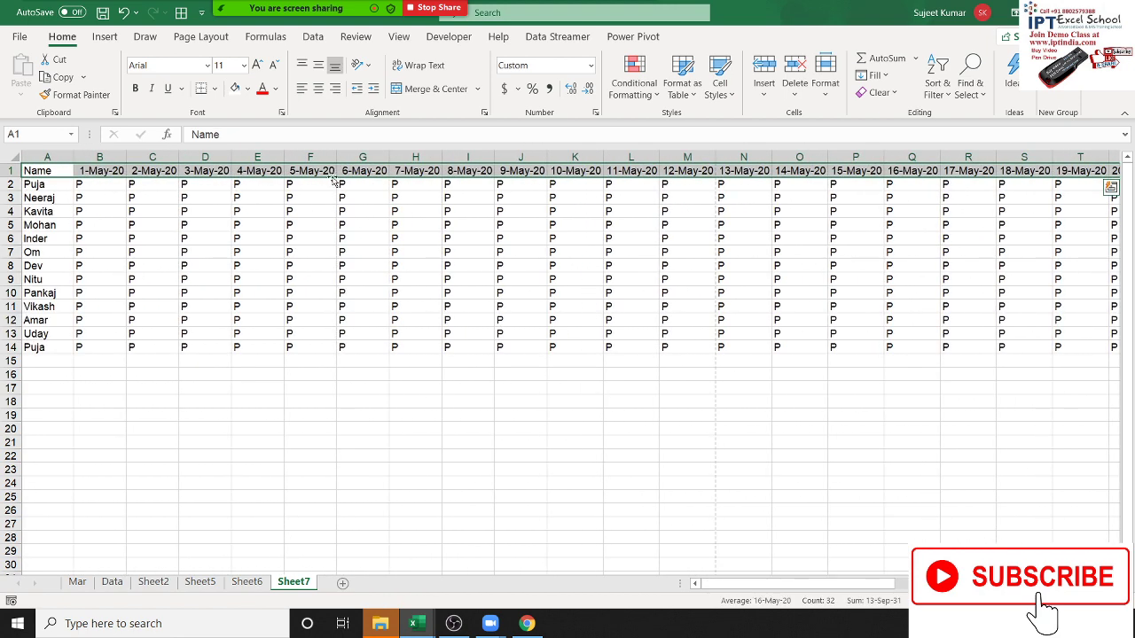
AutoFit every column on the sheet to its contents.
{"action": "left_click", "coordinate": [14, 156]}
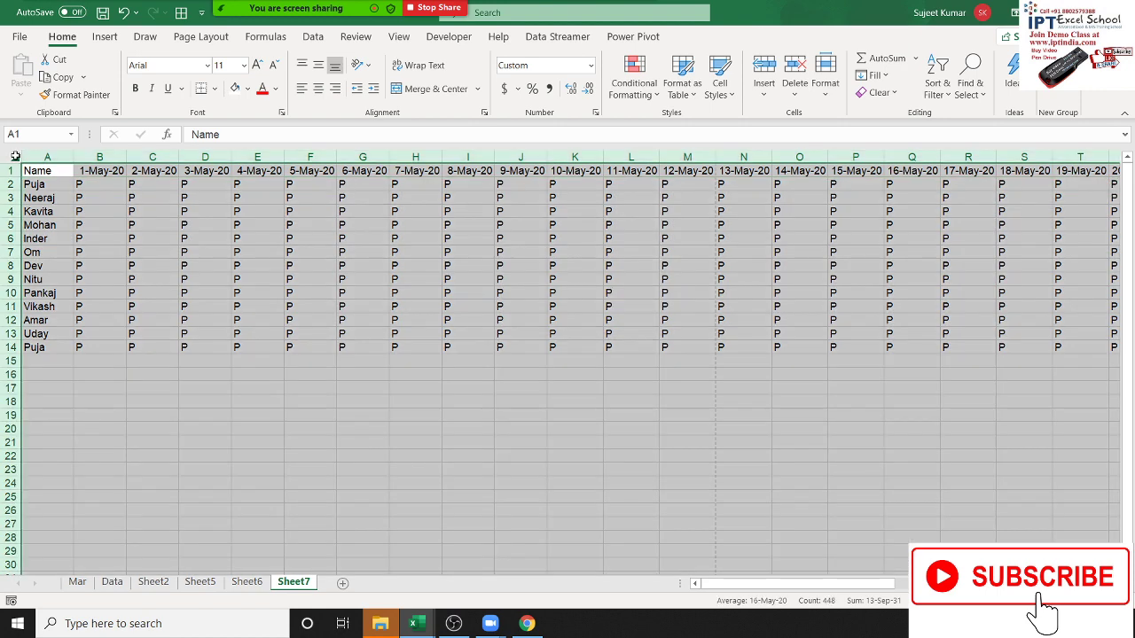
{"action": "double_click", "coordinate": [284, 158]}
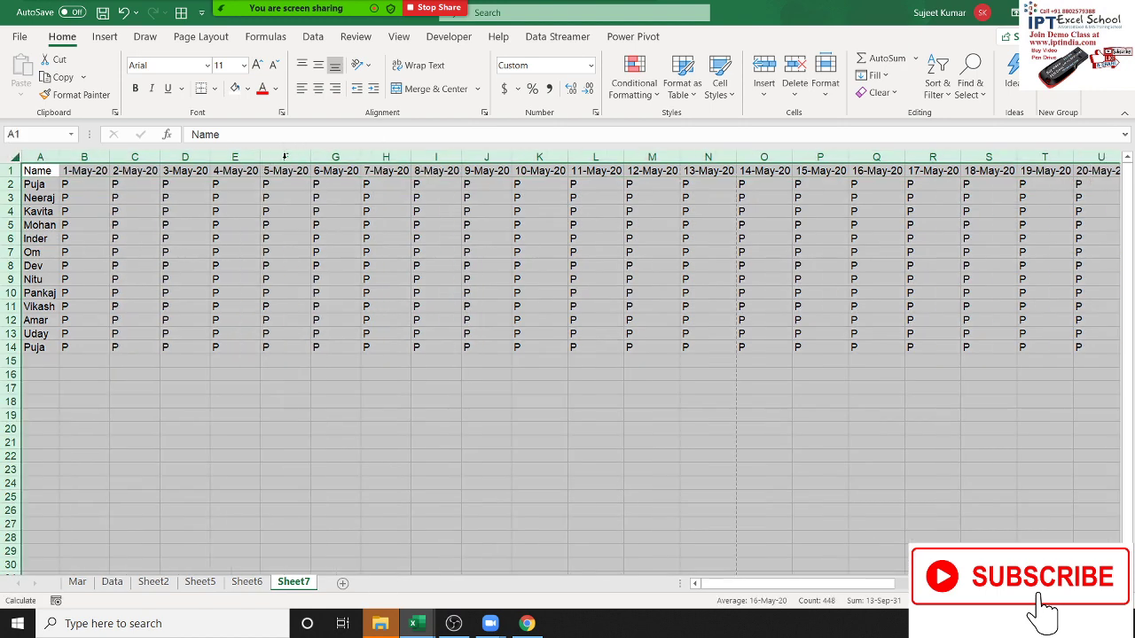
{"action": "left_click", "coordinate": [294, 211]}
{"action": "key", "text": "ctrl+Right"}
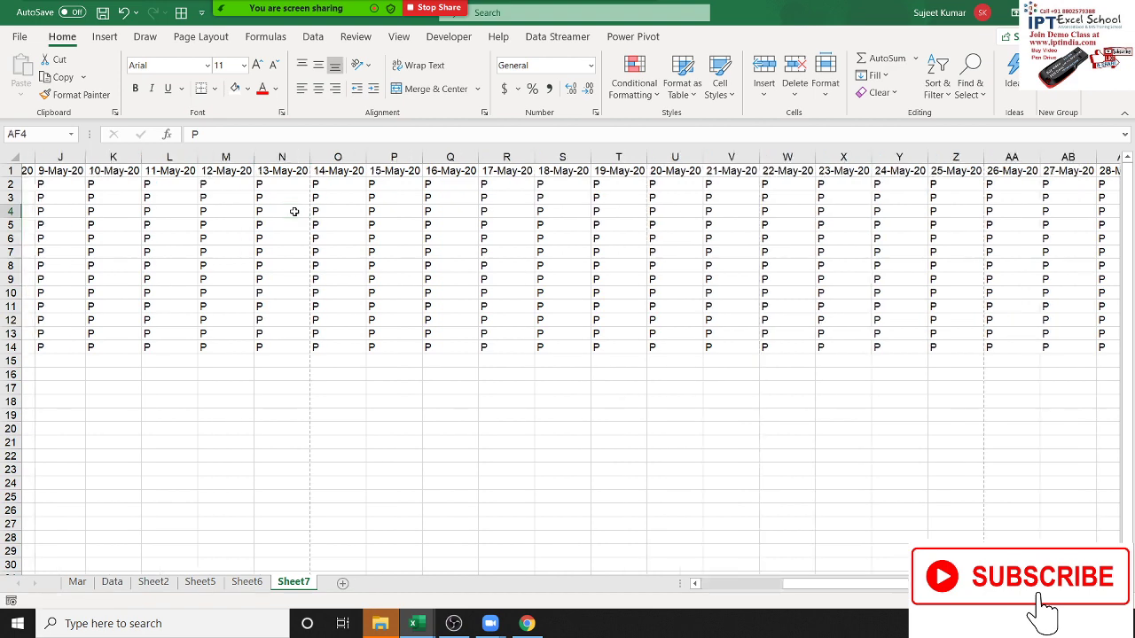
{"action": "key", "text": "ctrl+Left"}
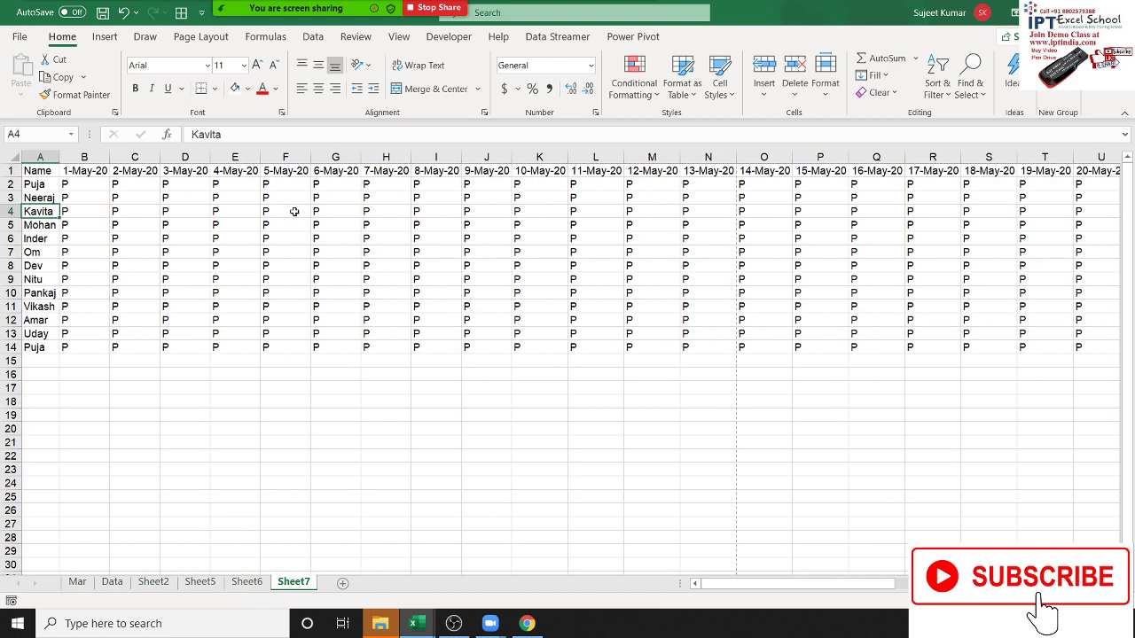
Select the header row from Name through 31-May-20.
{"action": "left_click", "coordinate": [11, 168]}
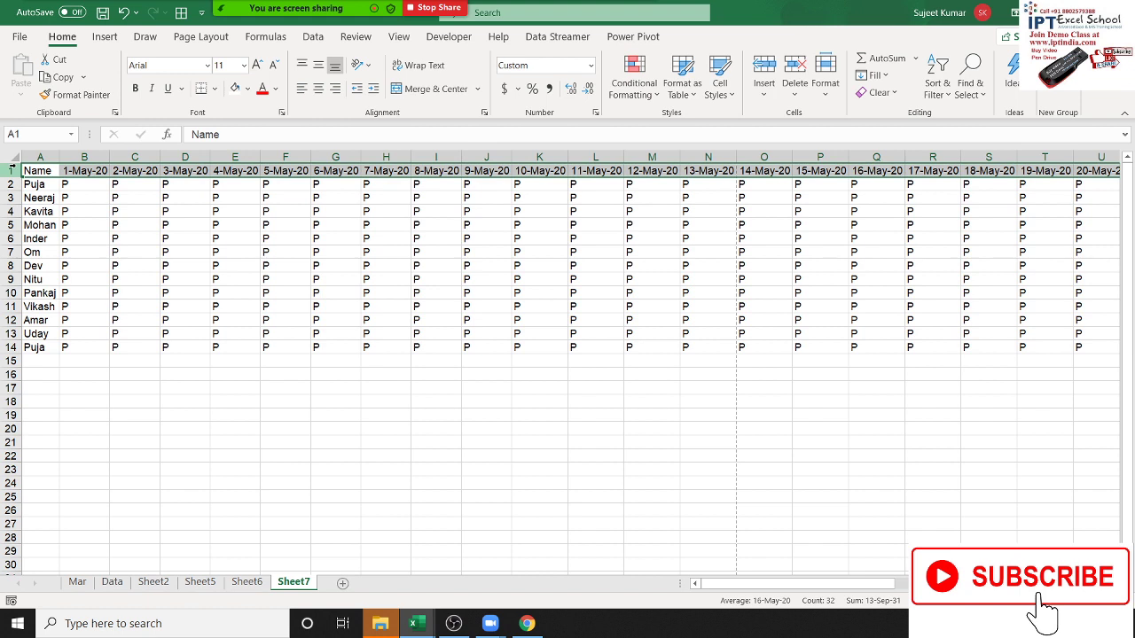
{"action": "key", "text": "Down"}
{"action": "key", "text": "Right"}
{"action": "key", "text": "ctrl+shift+Down"}
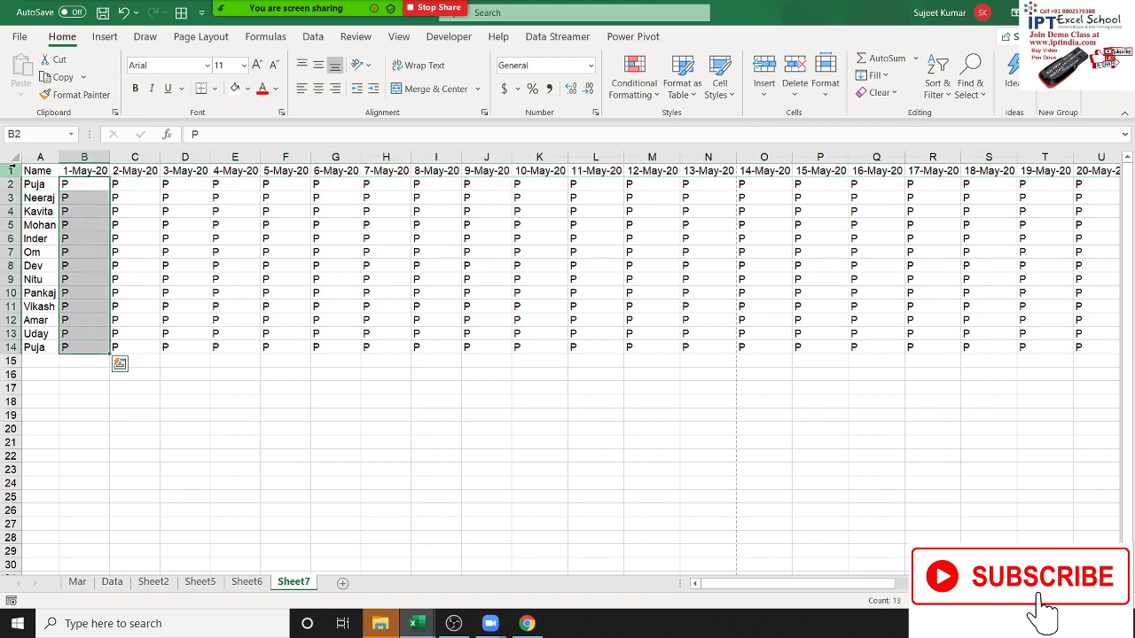
{"action": "key", "text": "Up"}
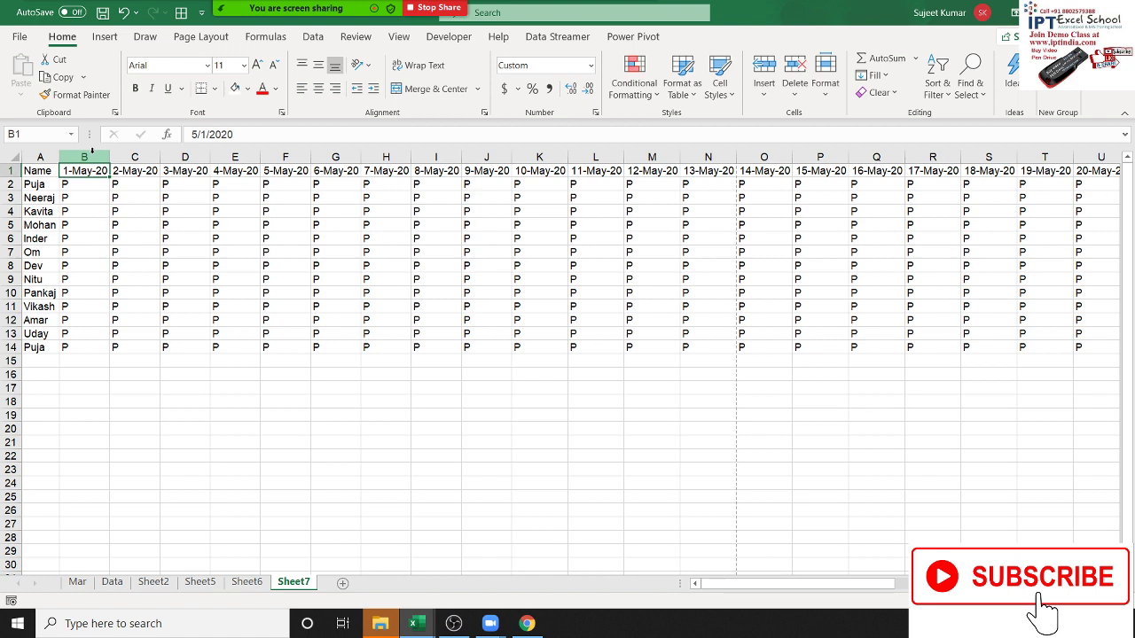
{"action": "key", "text": "Left"}
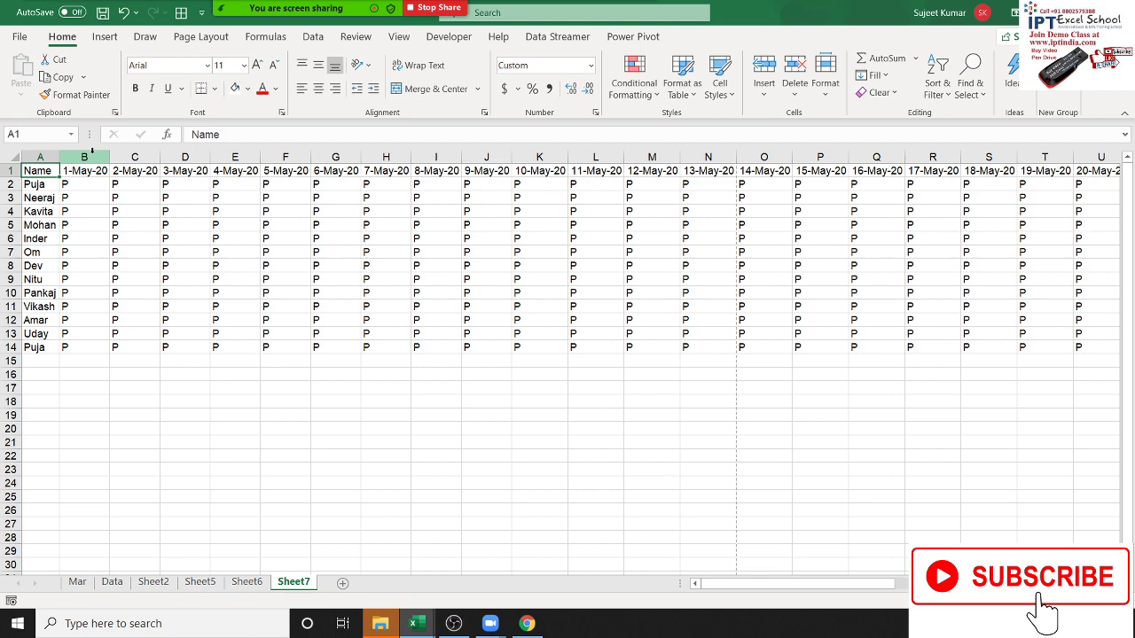
{"action": "key", "text": "ctrl+shift+Right"}
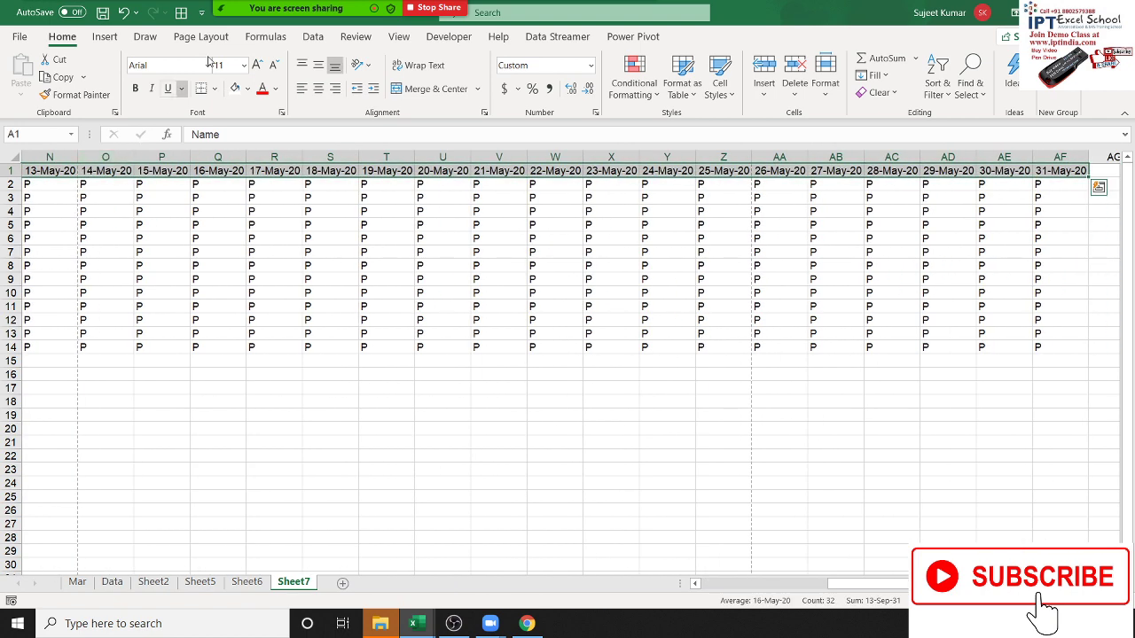
{"action": "left_click", "coordinate": [365, 69]}
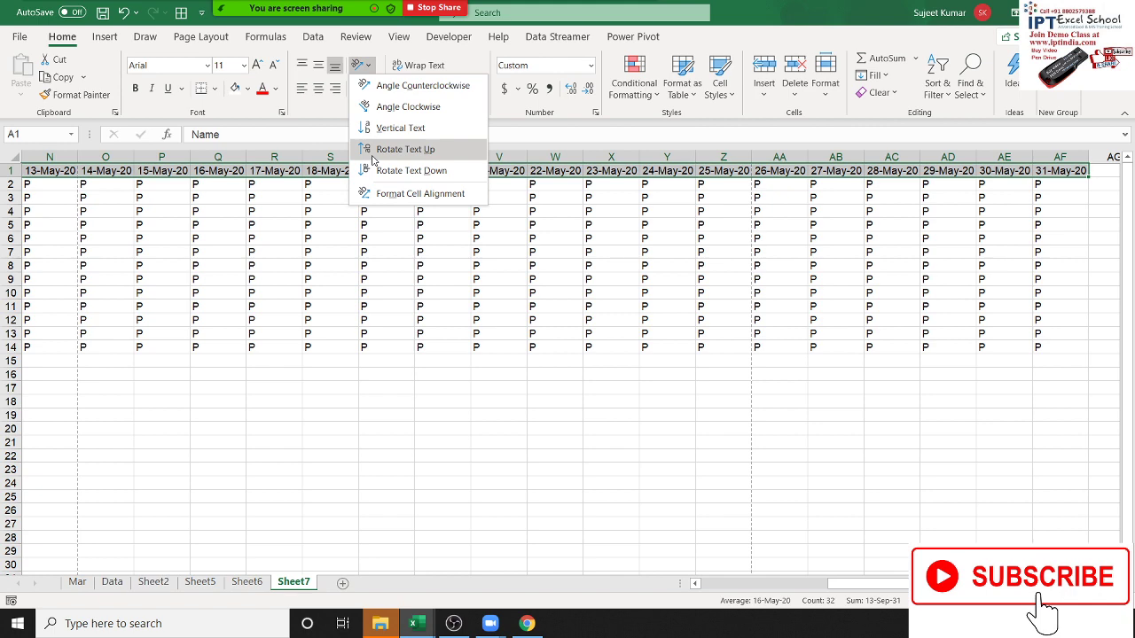
Rotate the date headers to Rotate Text Up, AutoFit the date columns narrow, and preview printing.
{"action": "left_click", "coordinate": [405, 149]}
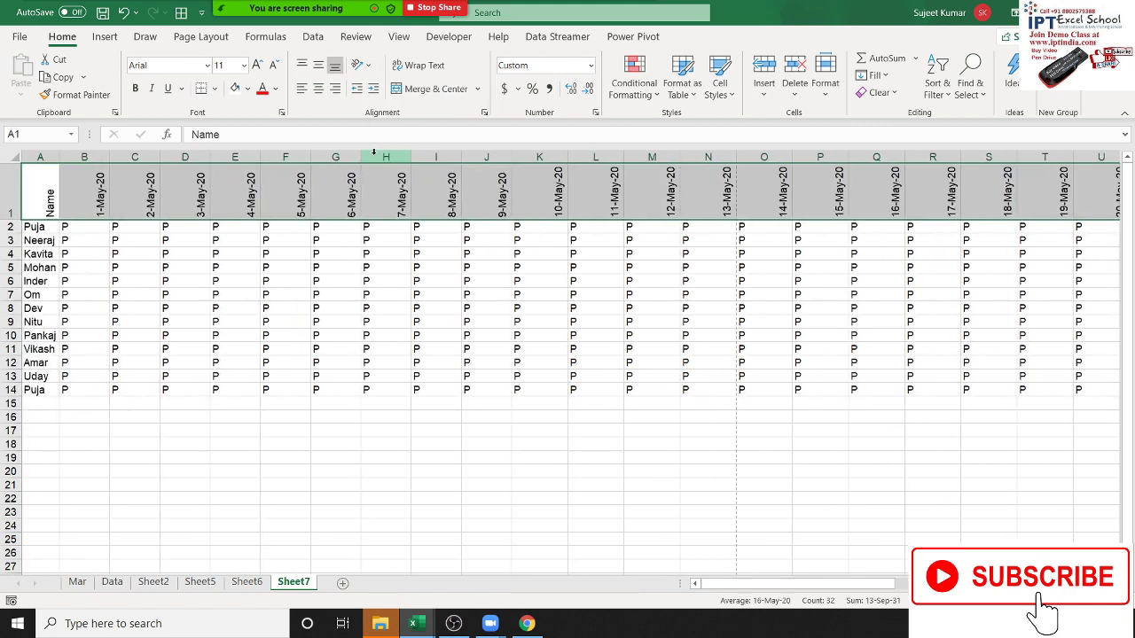
{"action": "left_click", "coordinate": [374, 268]}
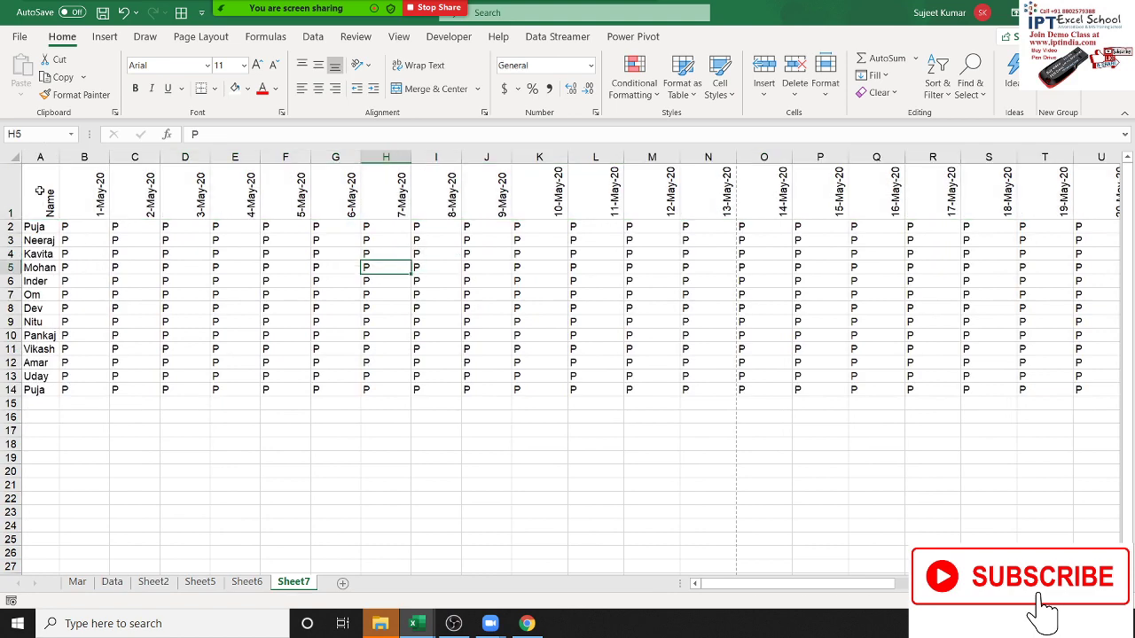
{"action": "left_click", "coordinate": [10, 157]}
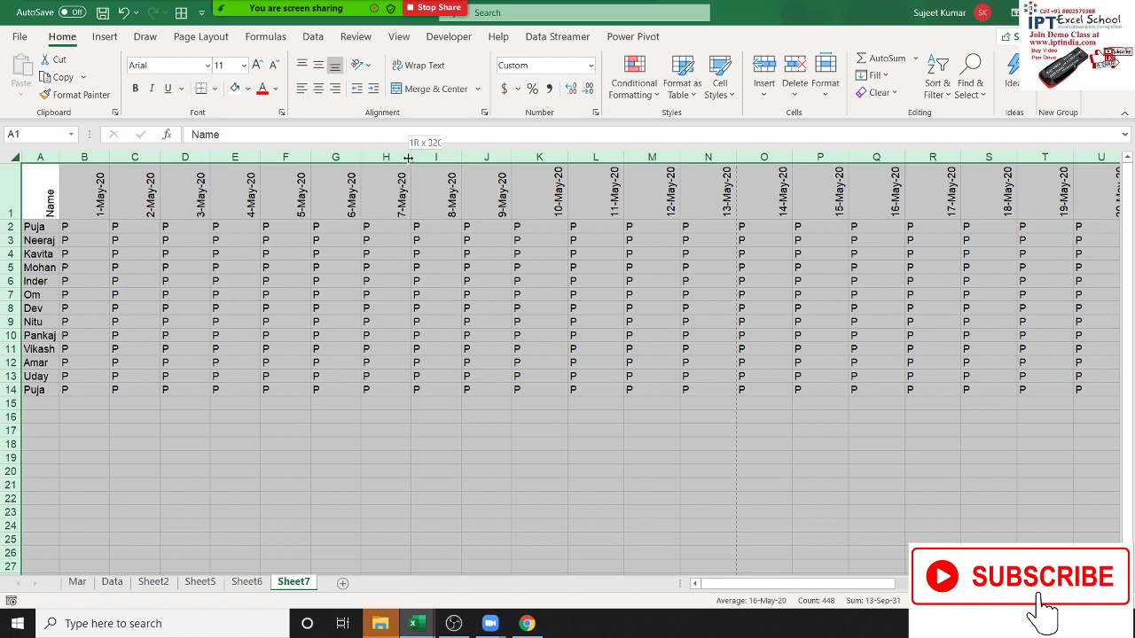
{"action": "double_click", "coordinate": [408, 157]}
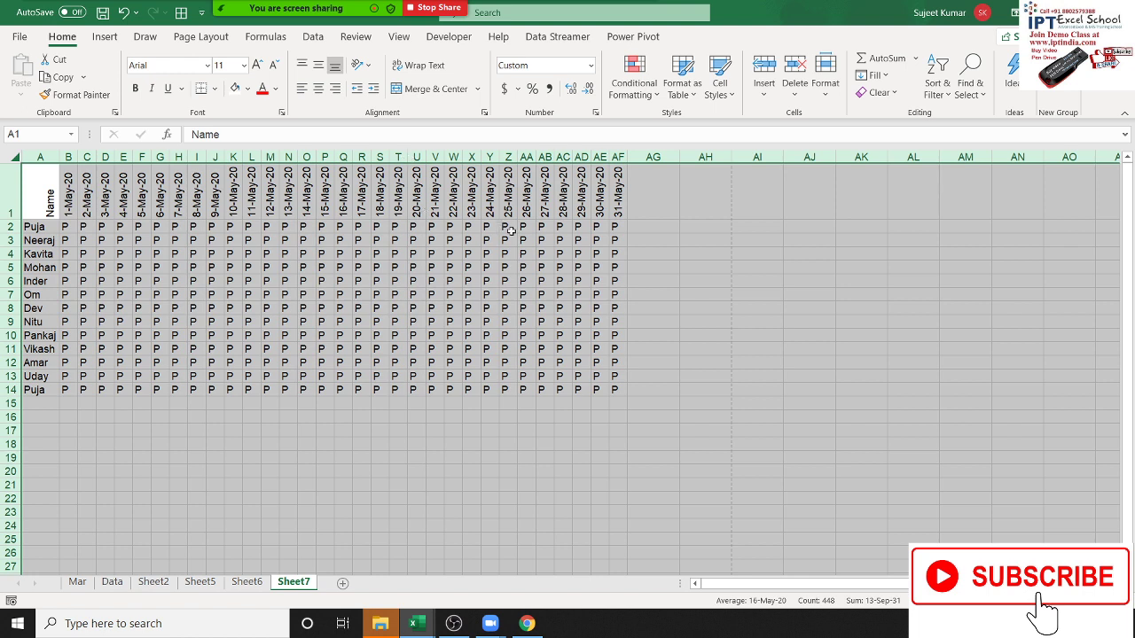
{"action": "left_click", "coordinate": [542, 254]}
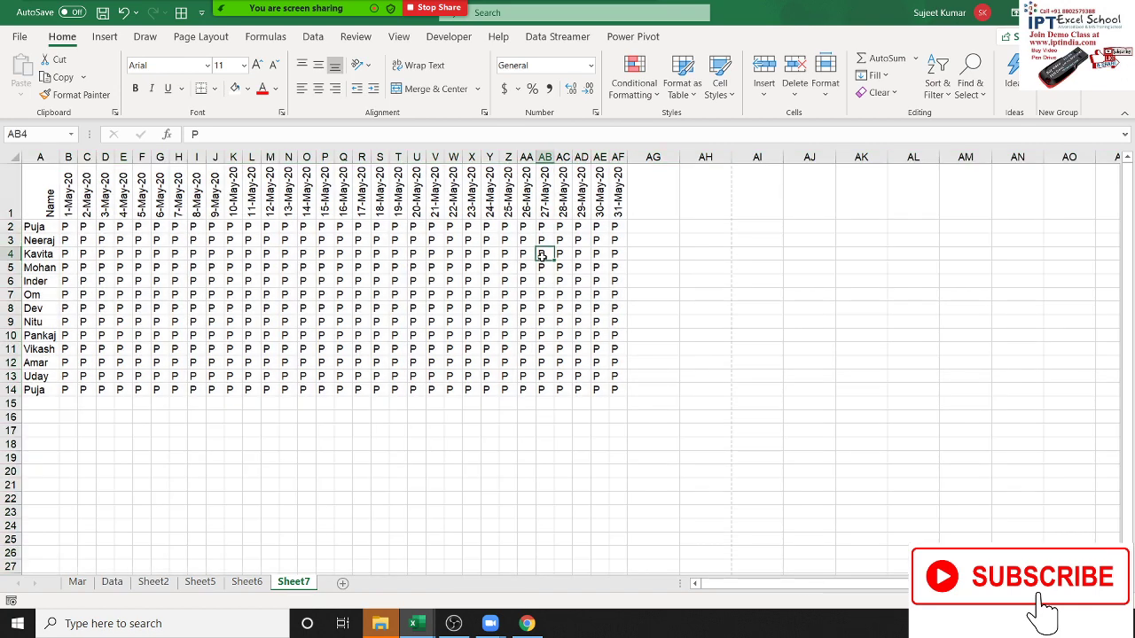
{"action": "key", "text": "ctrl+p"}
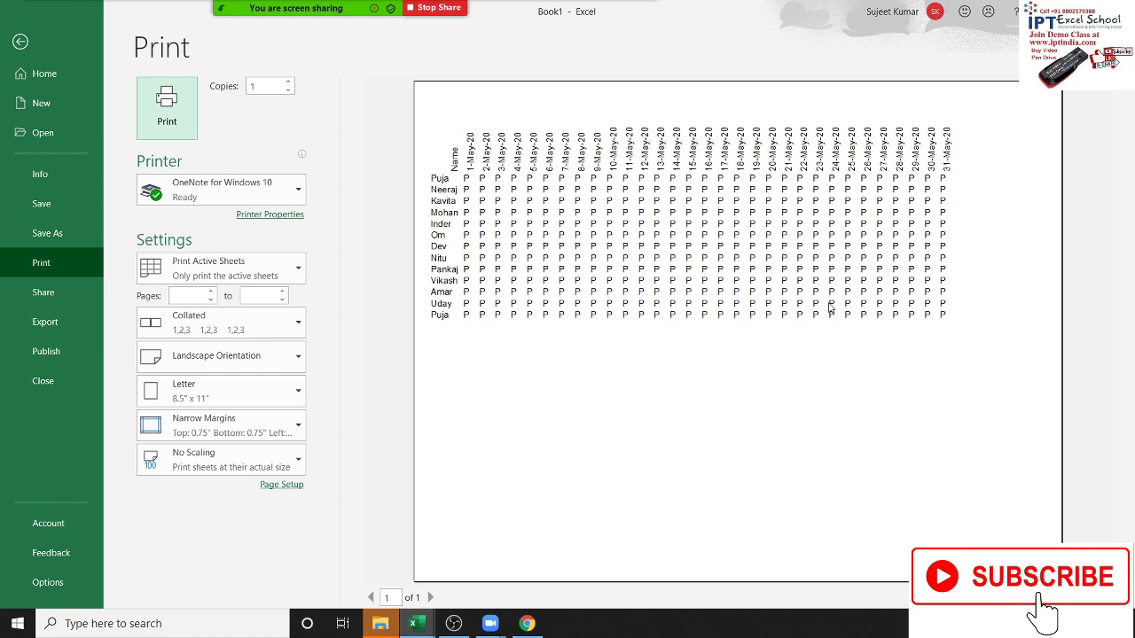
Apply All Borders to the attendance table A1:AF14 and check it in print preview.
{"action": "key", "text": "Escape"}
{"action": "left_click", "coordinate": [53, 183]}
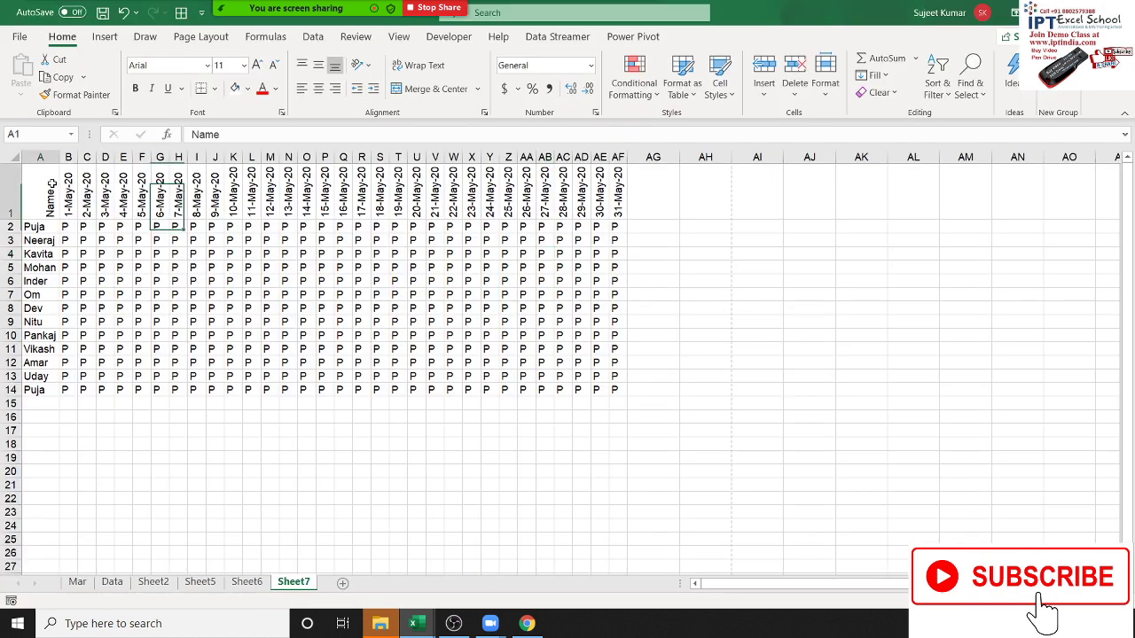
{"action": "left_click_drag", "start_coordinate": [53, 183], "coordinate": [624, 392]}
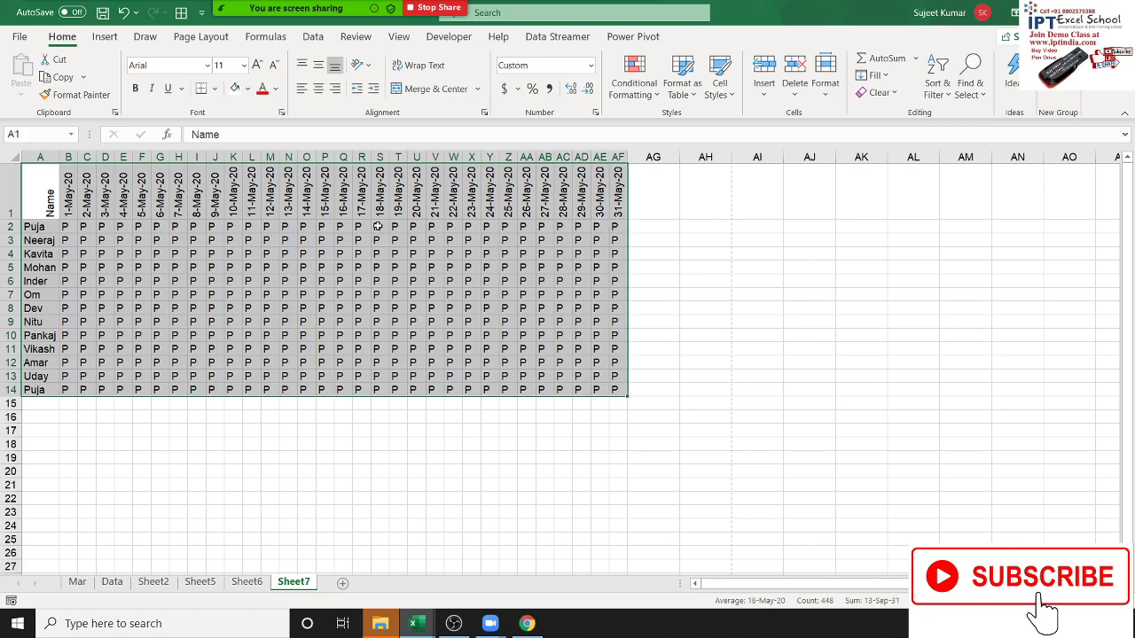
{"action": "left_click", "coordinate": [216, 90]}
{"action": "left_click", "coordinate": [235, 238]}
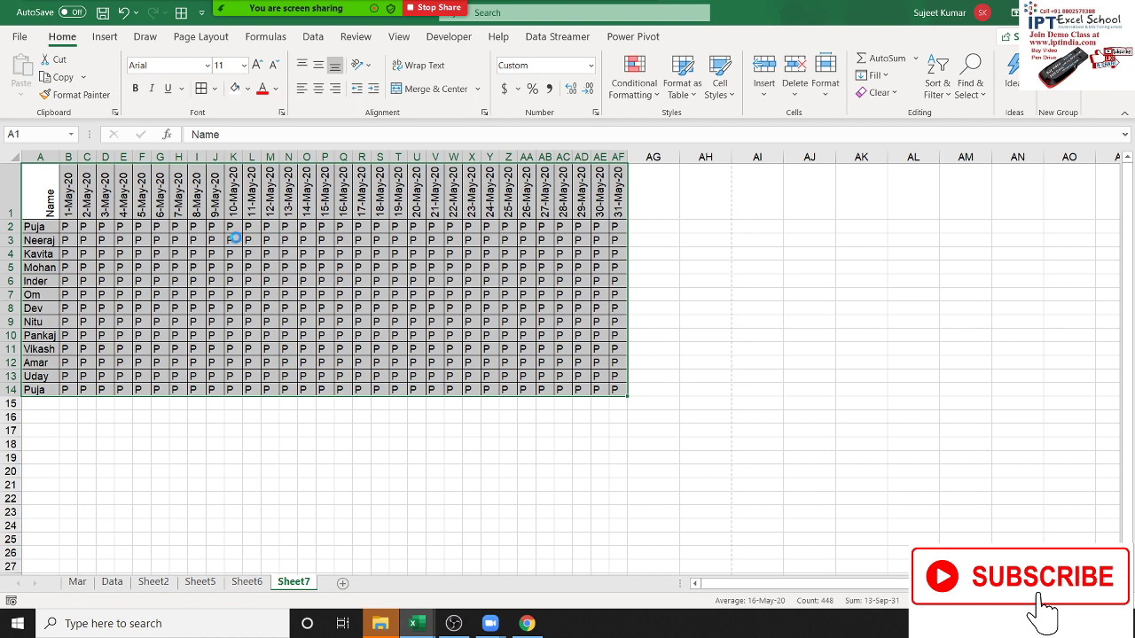
{"action": "key", "text": "ctrl+p"}
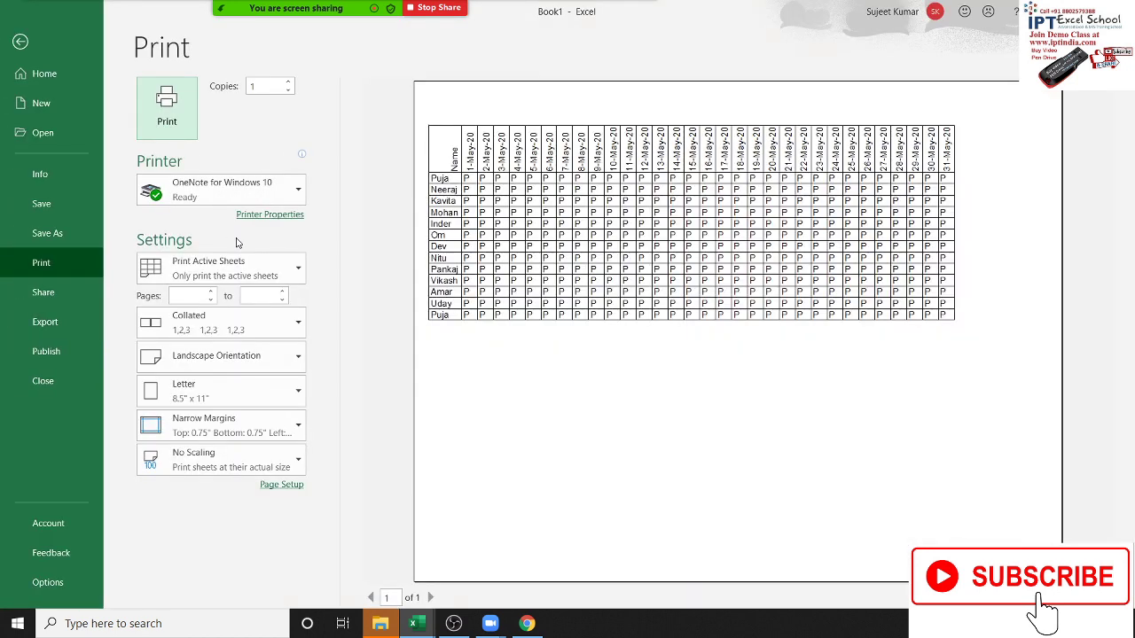
{"action": "key", "text": "Escape"}
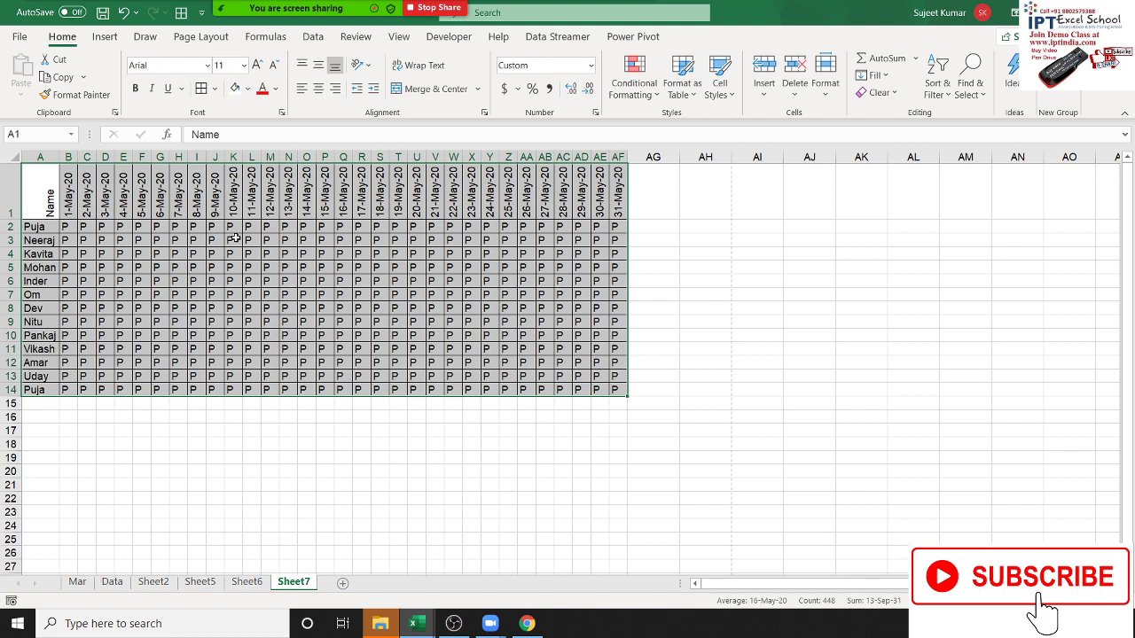
{"action": "left_click", "coordinate": [293, 268]}
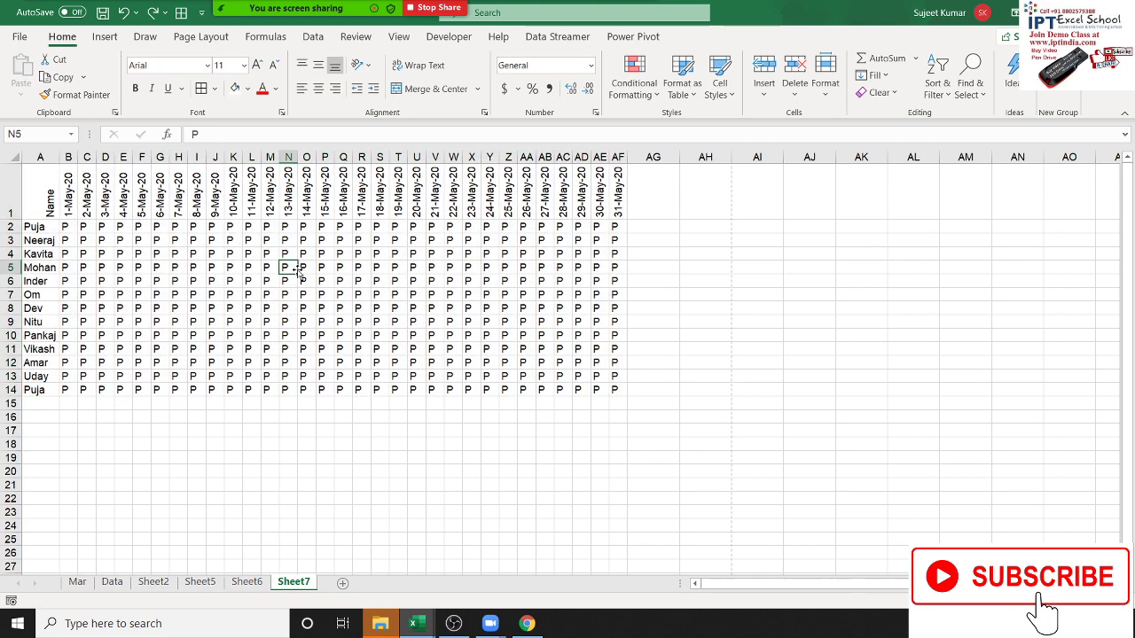
In Page Layout, keep gridlines visible and turn on printing of gridlines.
{"action": "left_click", "coordinate": [213, 43]}
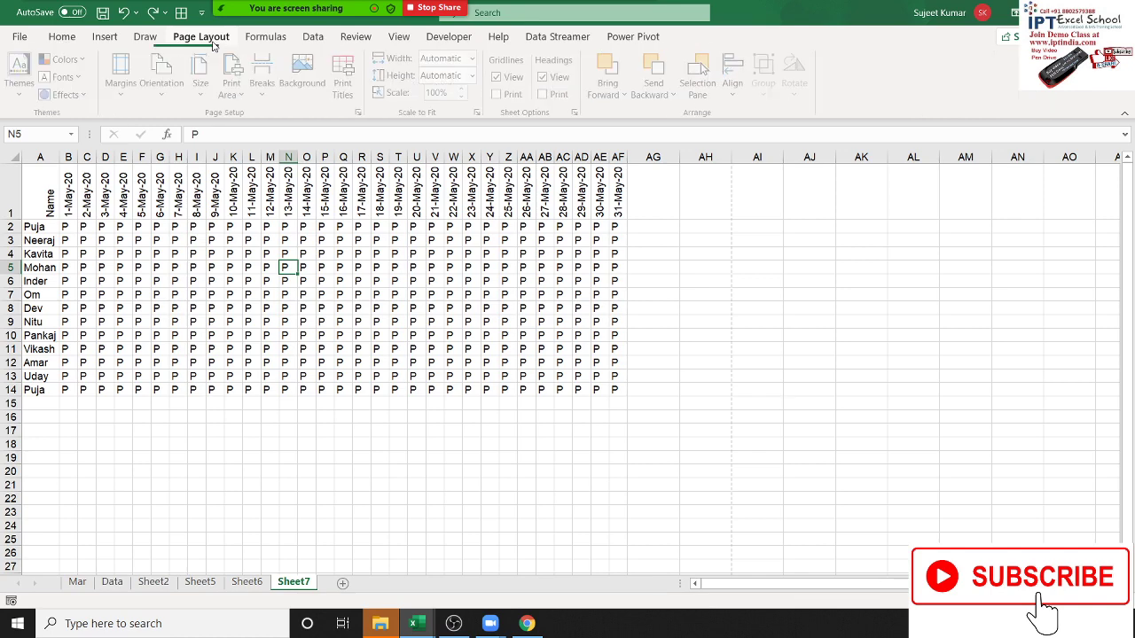
{"action": "left_click", "coordinate": [498, 76]}
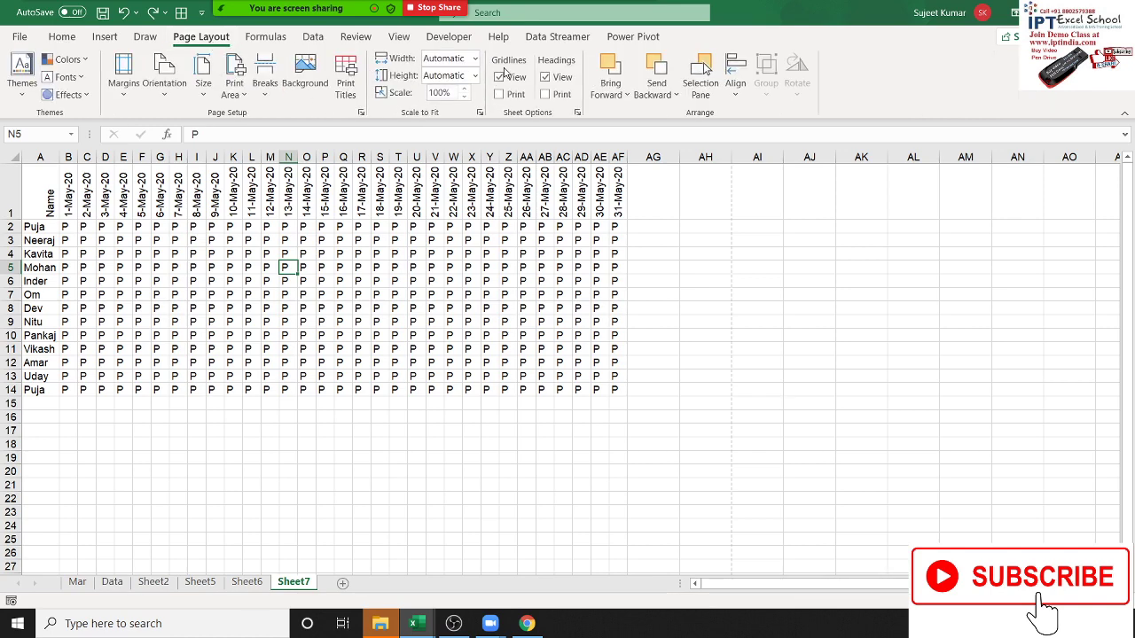
{"action": "left_click", "coordinate": [499, 77]}
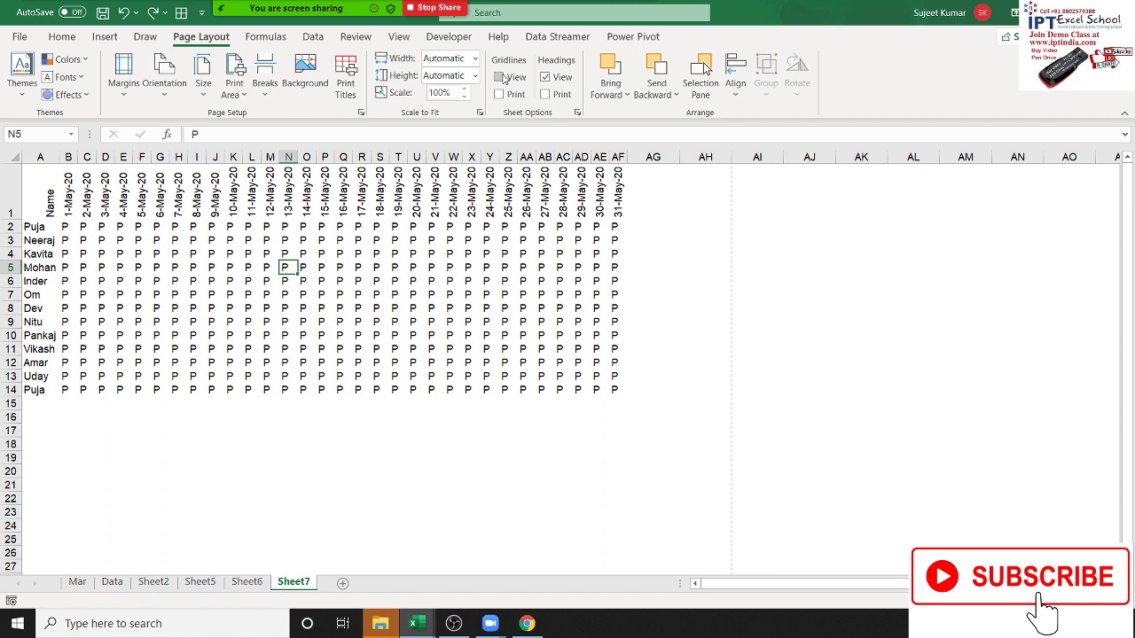
{"action": "left_click", "coordinate": [499, 77]}
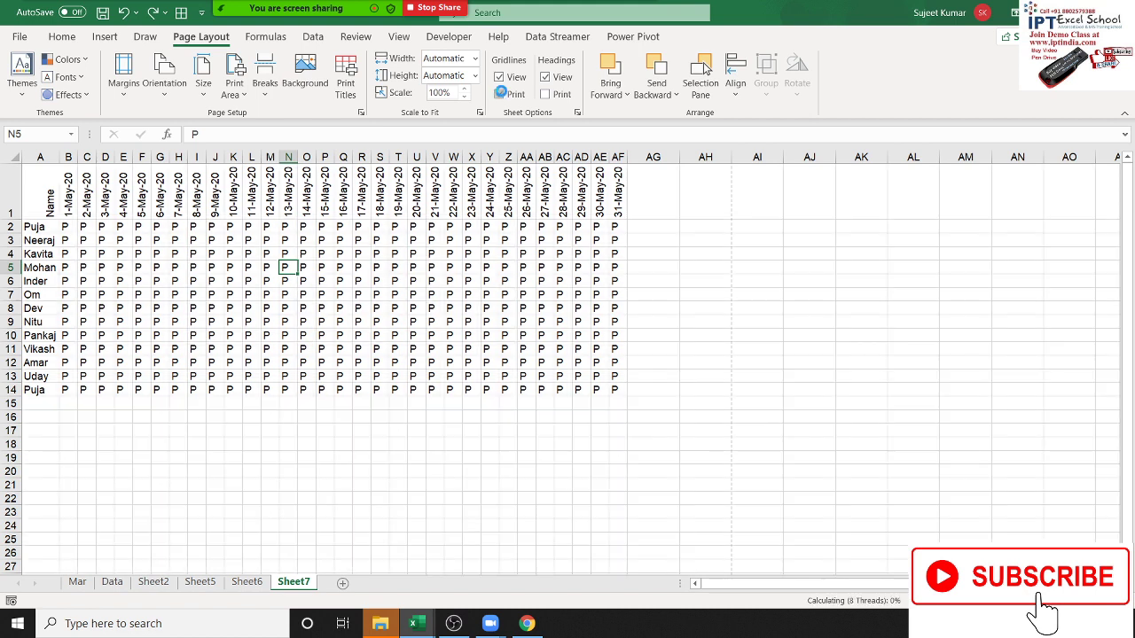
{"action": "left_click", "coordinate": [498, 93]}
{"action": "left_click", "coordinate": [412, 268]}
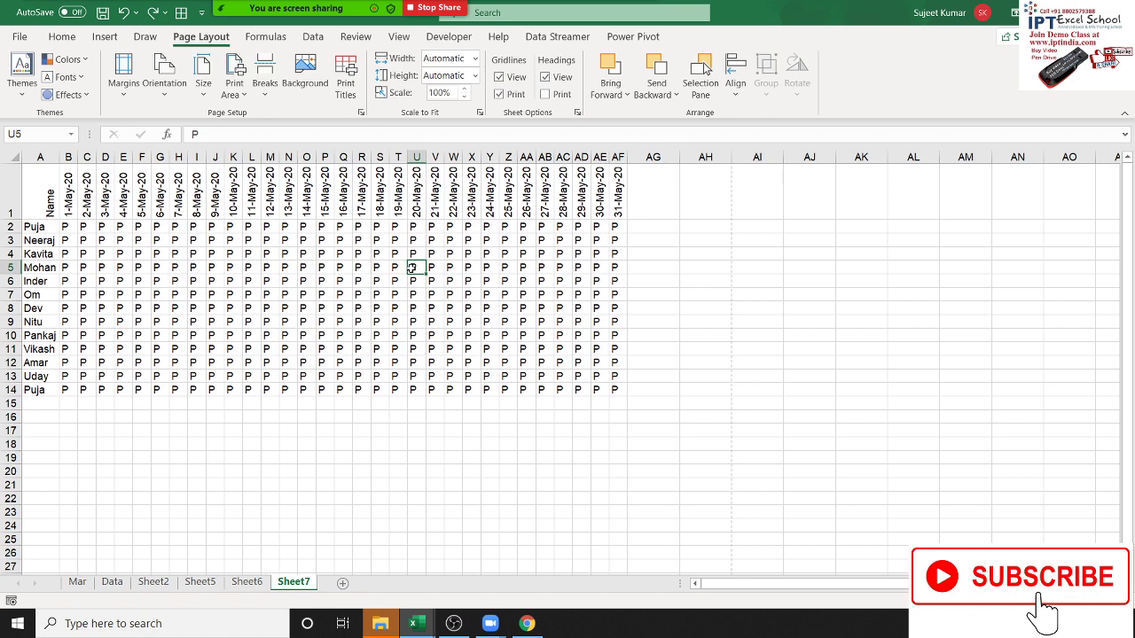
Preview the lined one-page landscape printout, then return to the Home tab.
{"action": "key", "text": "ctrl+p"}
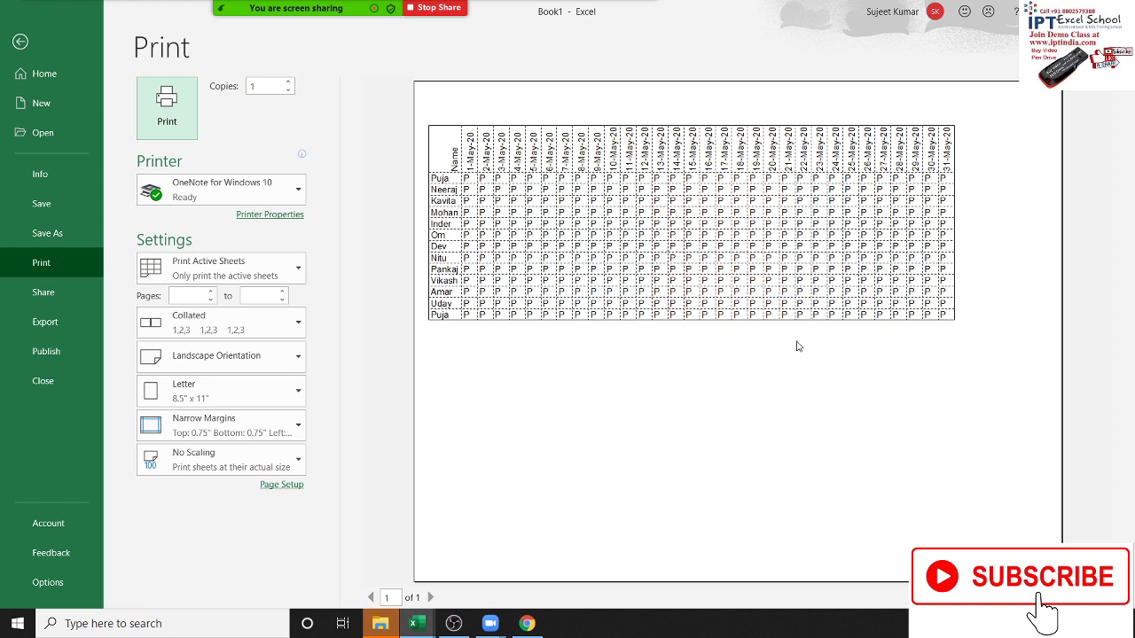
{"action": "key", "text": "Escape"}
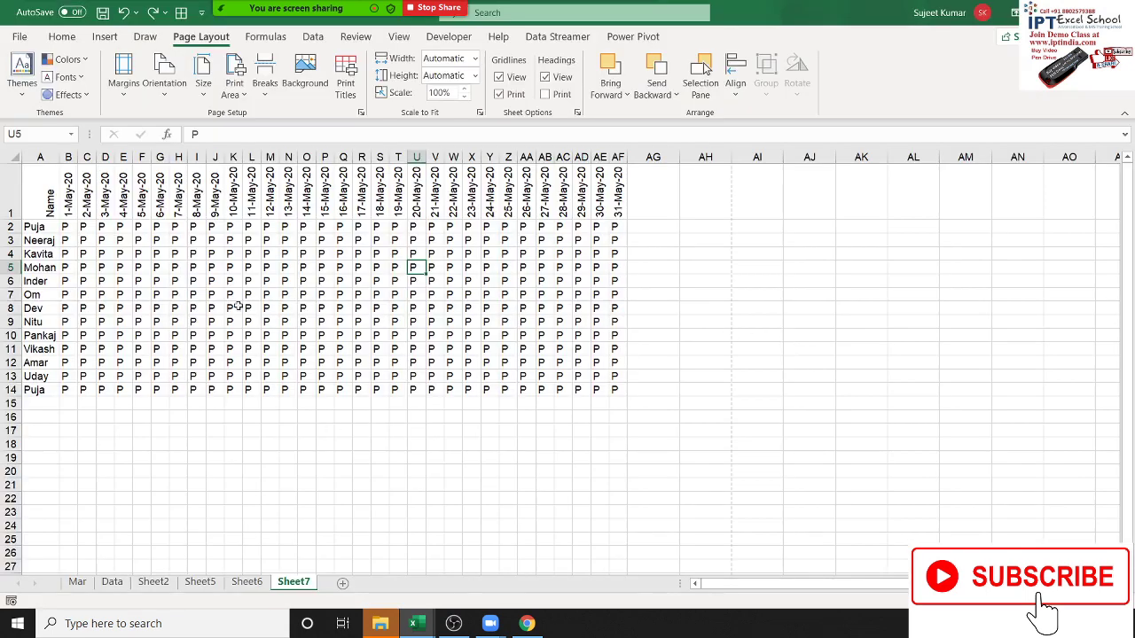
{"action": "left_click", "coordinate": [61, 36]}
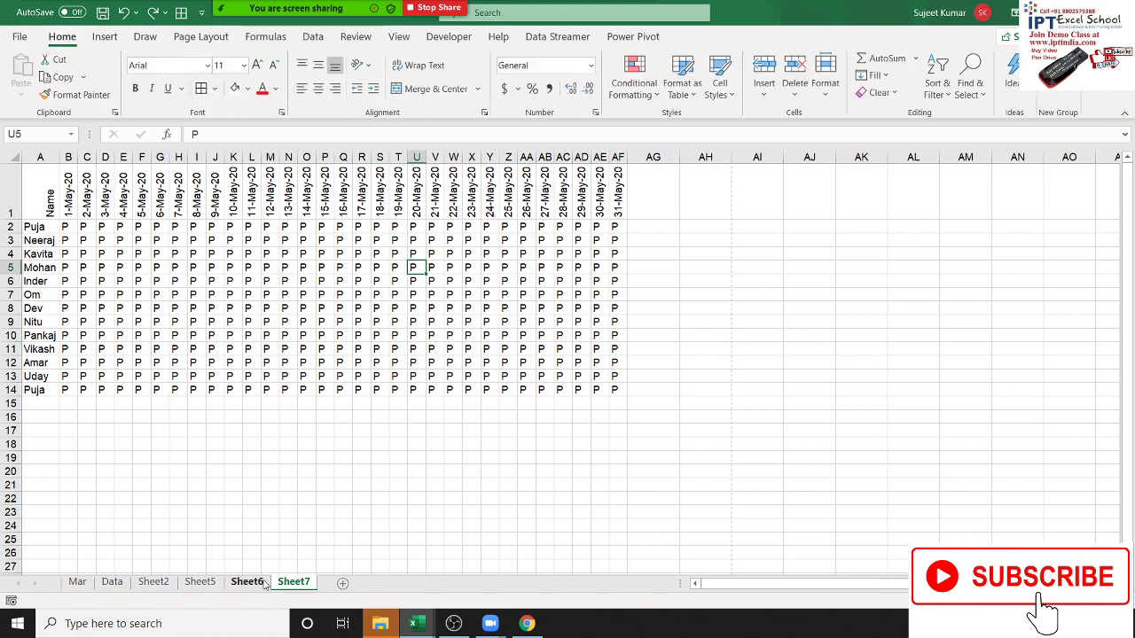
Add Sheet8 and enter a person's full name in cell A1.
{"action": "left_click", "coordinate": [344, 584]}
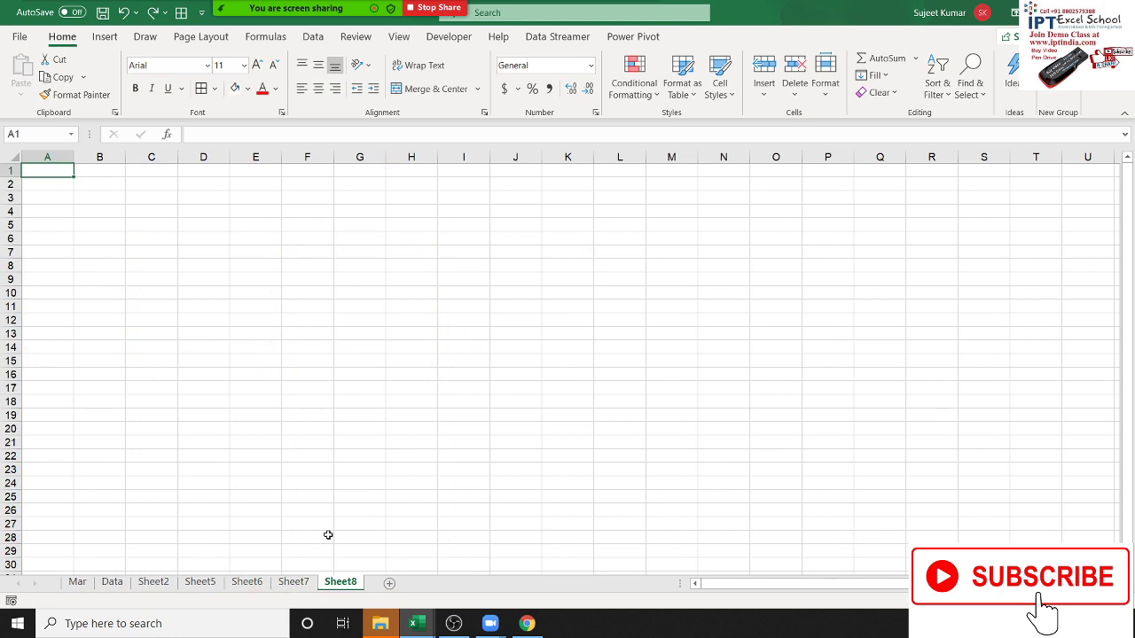
{"action": "scroll", "coordinate": [337, 506], "scroll_direction": "up", "scroll_amount": 5, "text": "ctrl"}
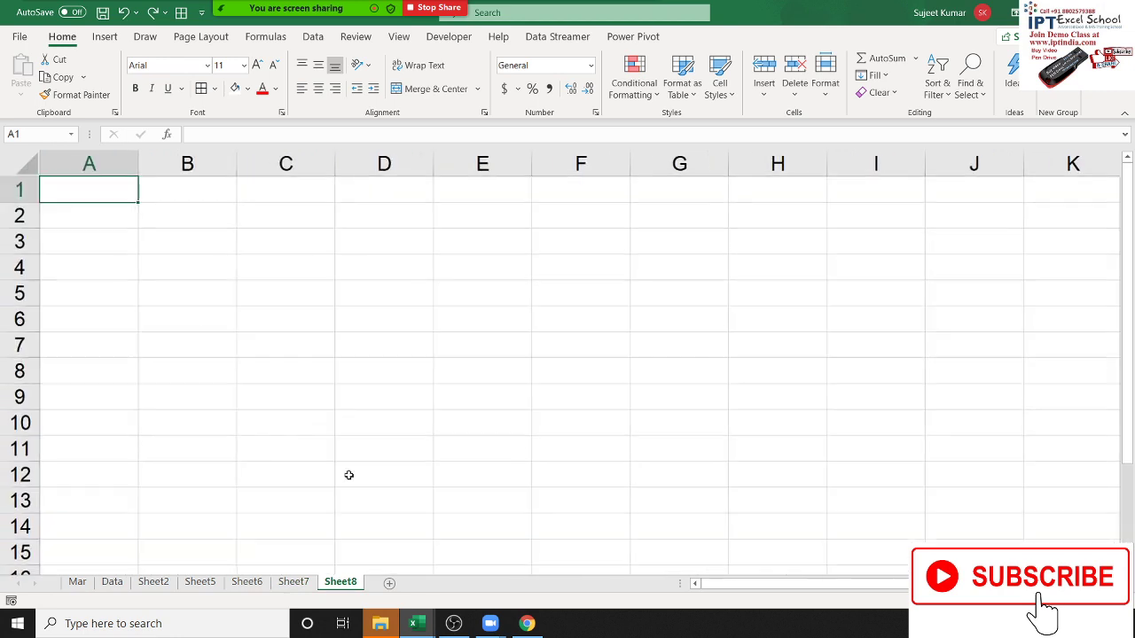
{"action": "scroll", "coordinate": [350, 443], "scroll_direction": "up", "scroll_amount": 1, "text": "ctrl"}
{"action": "scroll", "coordinate": [351, 403], "scroll_direction": "up", "scroll_amount": 1, "text": "ctrl"}
{"action": "type", "text": "S"}
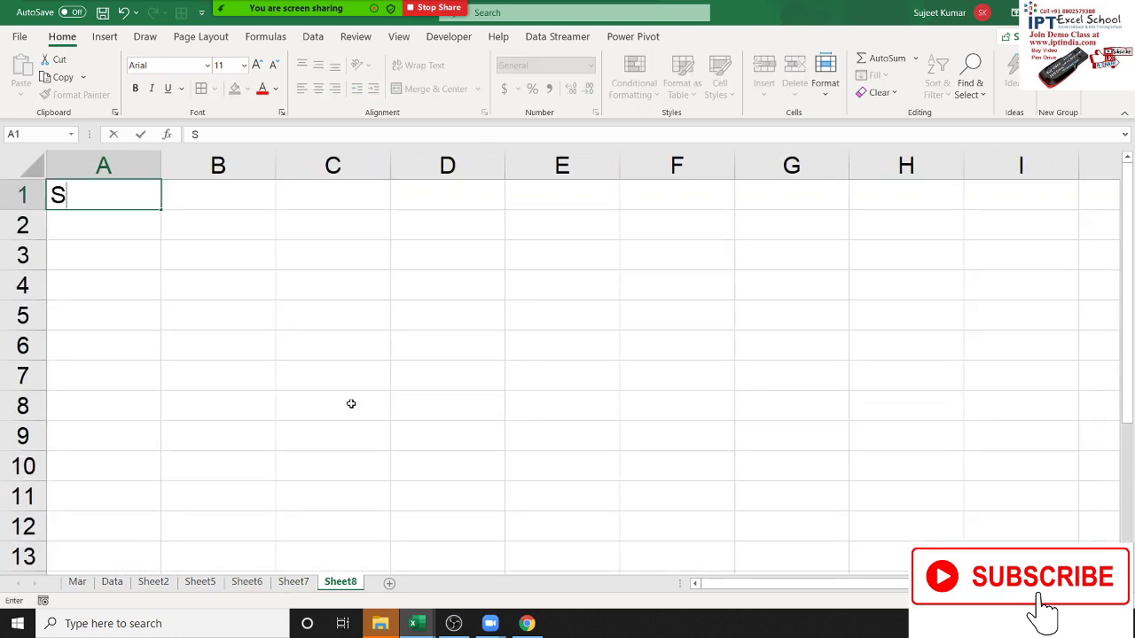
{"action": "type", "text": "ujeet K"}
{"action": "type", "text": "umar"}
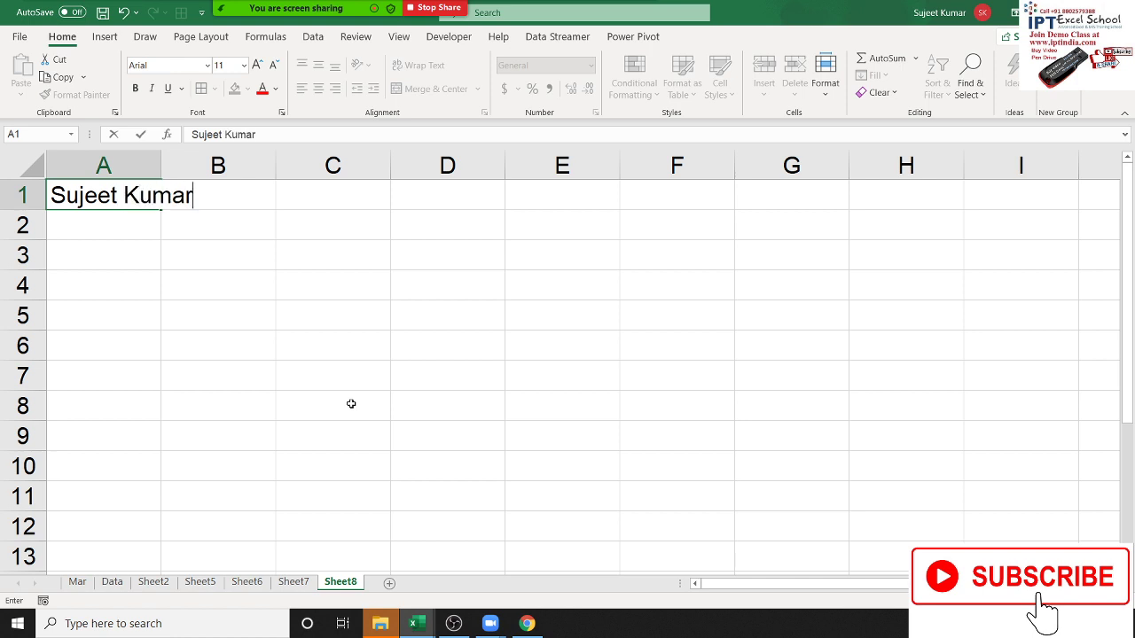
{"action": "key", "text": "Return"}
{"action": "key", "text": "Up"}
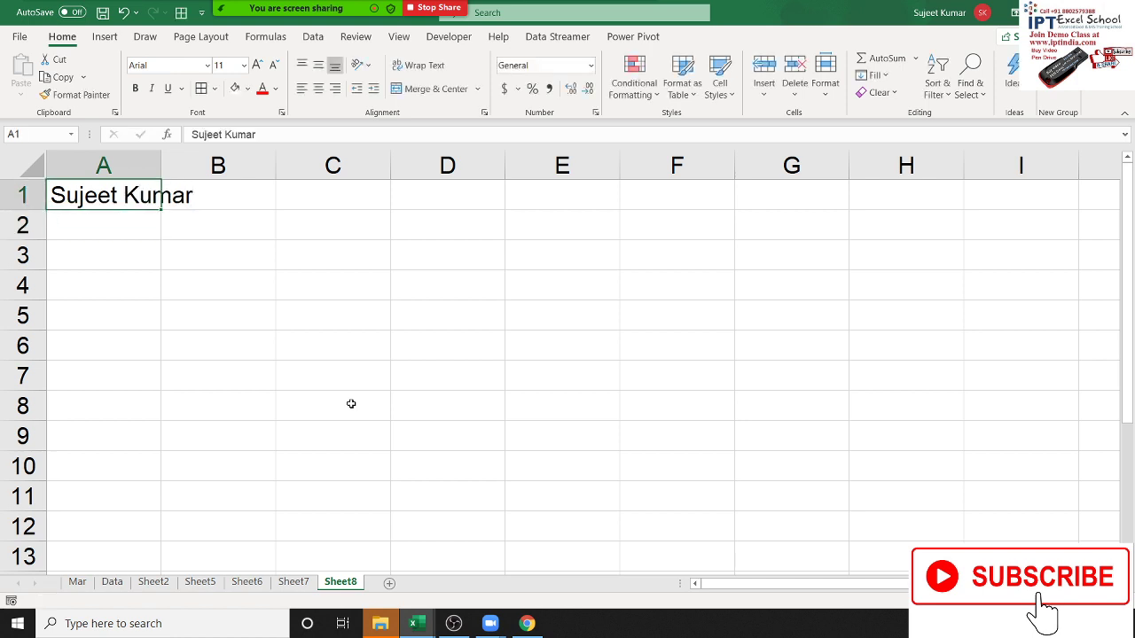
{"action": "key", "text": "Return"}
{"action": "key", "text": "Up"}
Enter 1 in B1 to show the name getting clipped, then delete it.
{"action": "key", "text": "Right"}
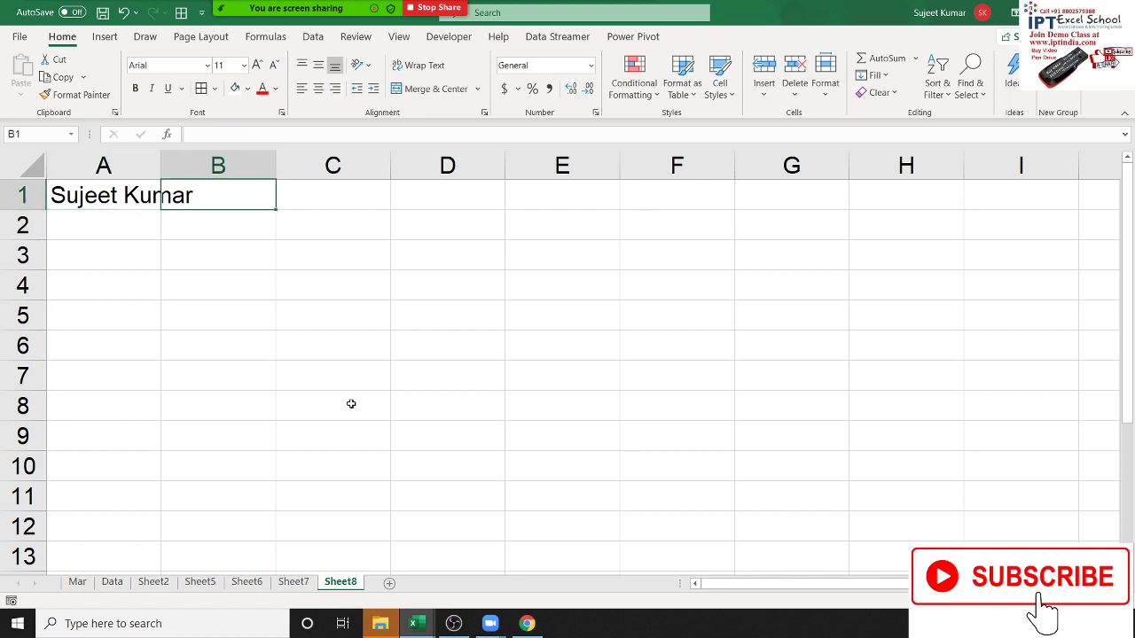
{"action": "type", "text": "1"}
{"action": "key", "text": "Return"}
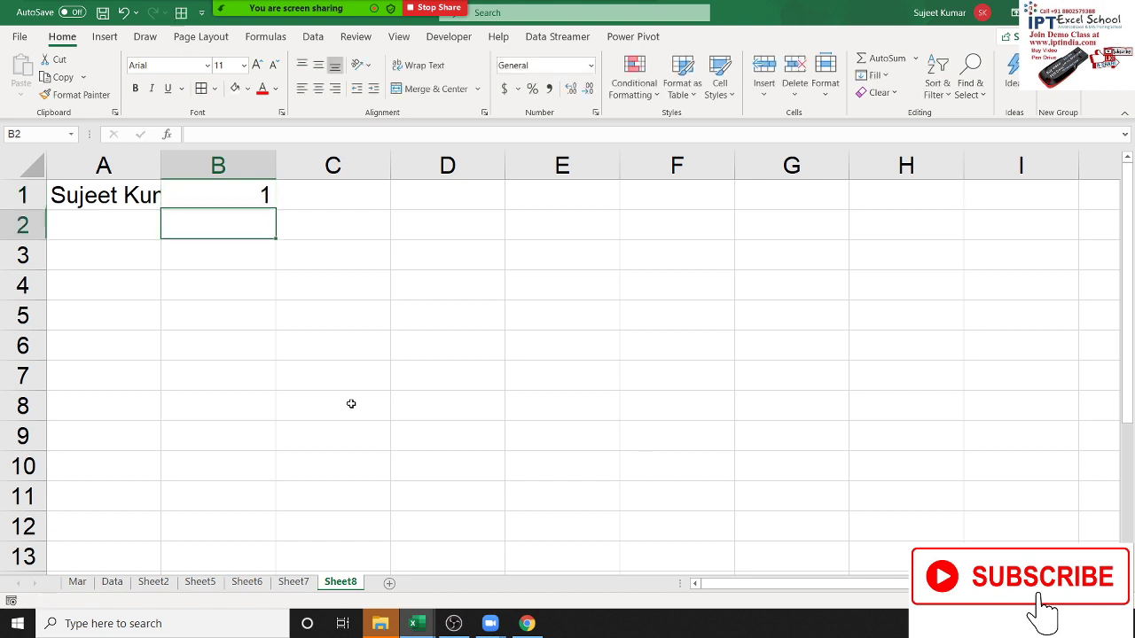
{"action": "key", "text": "Up"}
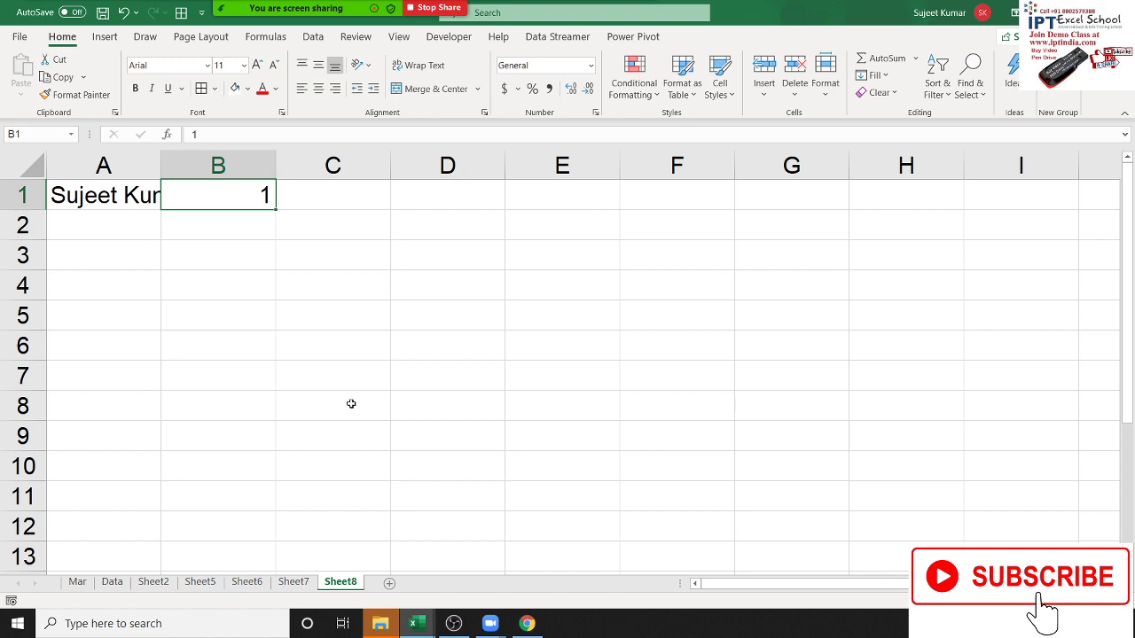
{"action": "key", "text": "Delete"}
{"action": "key", "text": "Left"}
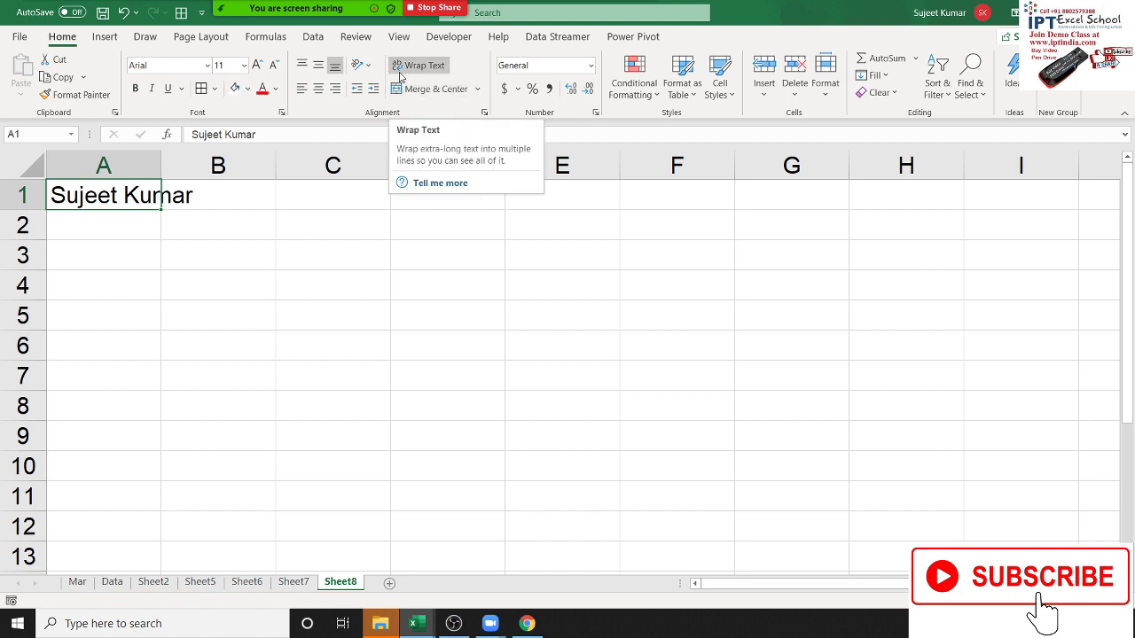
Turn on Wrap Text for the name in A1 so it fits on two lines.
{"action": "left_click", "coordinate": [401, 71]}
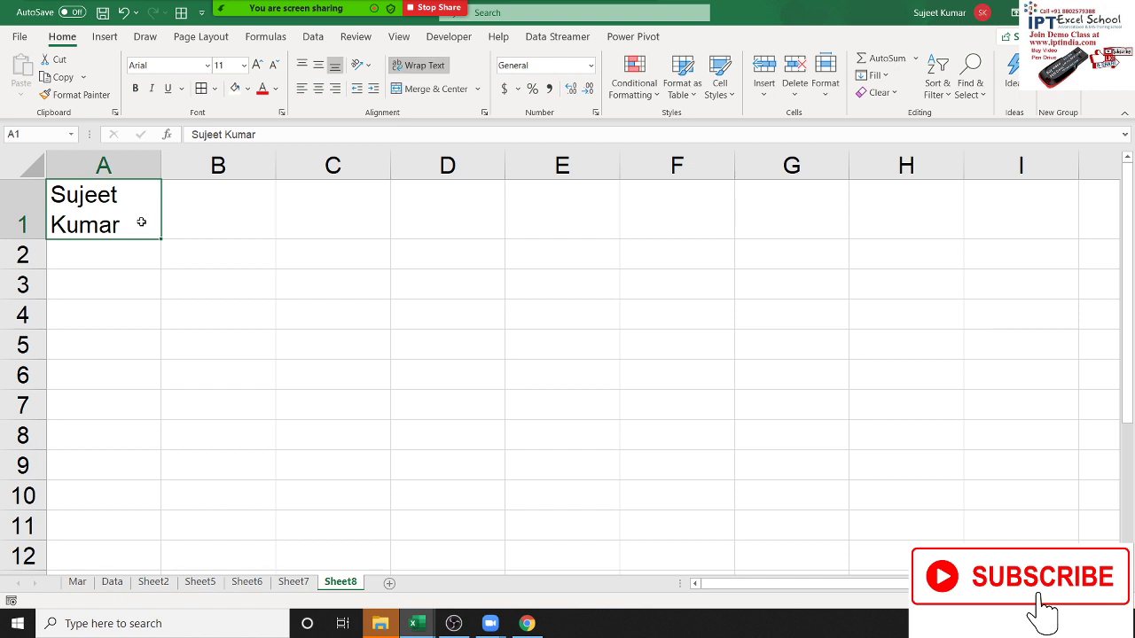
{"action": "left_click", "coordinate": [134, 317]}
{"action": "left_click", "coordinate": [139, 225]}
{"action": "left_click", "coordinate": [129, 258]}
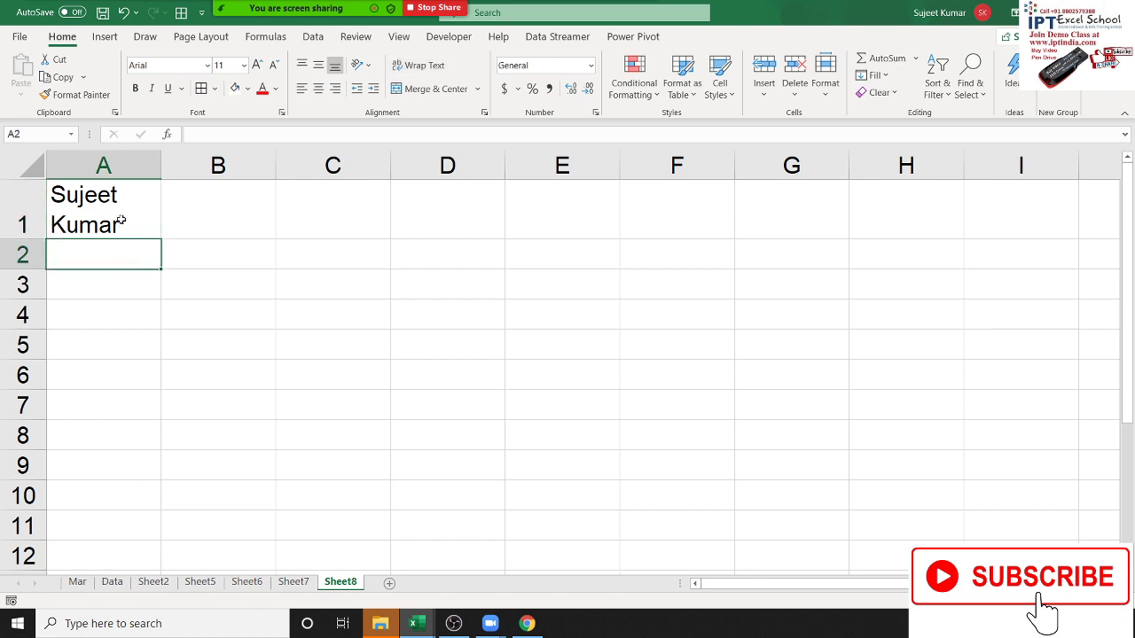
{"action": "left_click", "coordinate": [124, 222]}
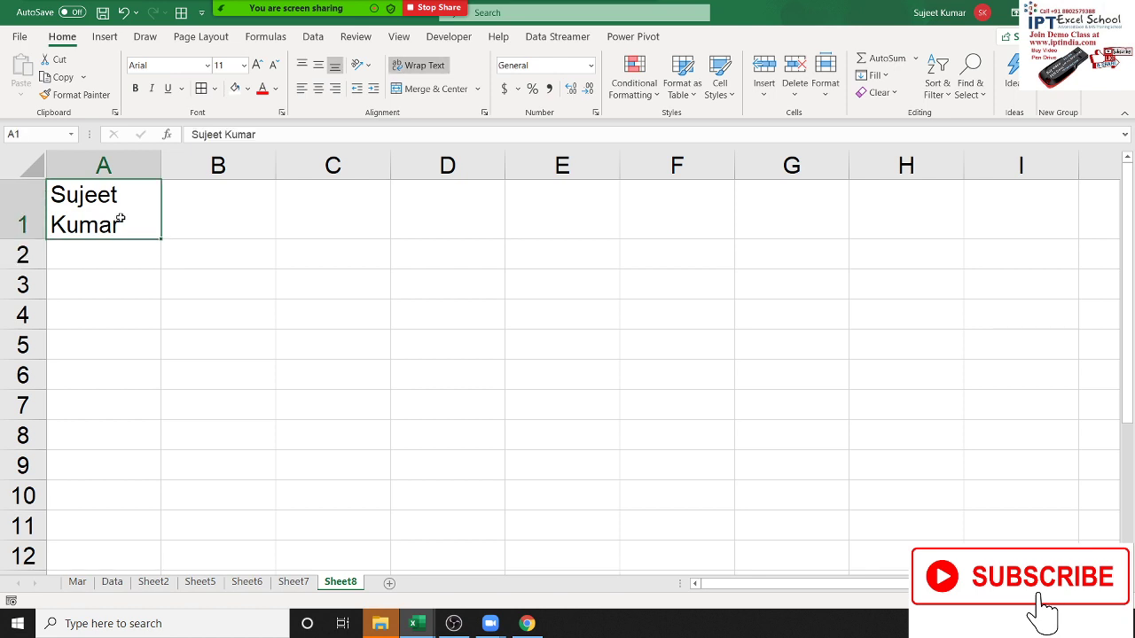
Start typing 7896 in B2, then cancel the entry and reselect A1.
{"action": "left_click", "coordinate": [187, 270]}
{"action": "type", "text": "789"}
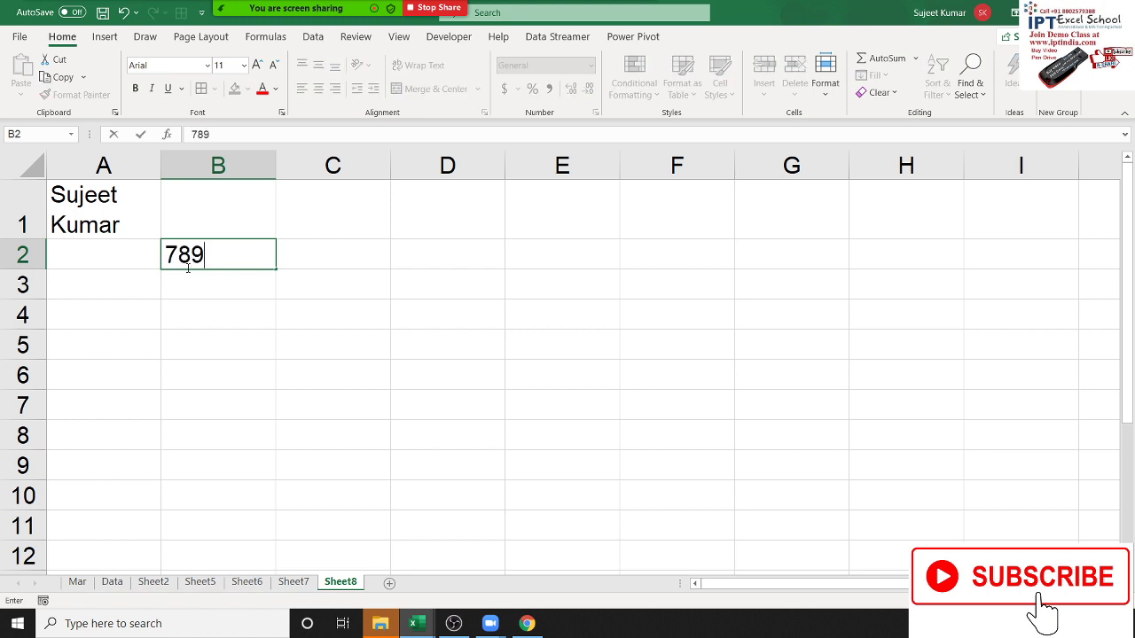
{"action": "type", "text": "6"}
{"action": "key", "text": "BackSpace"}
{"action": "key", "text": "Escape"}
{"action": "left_click", "coordinate": [124, 218]}
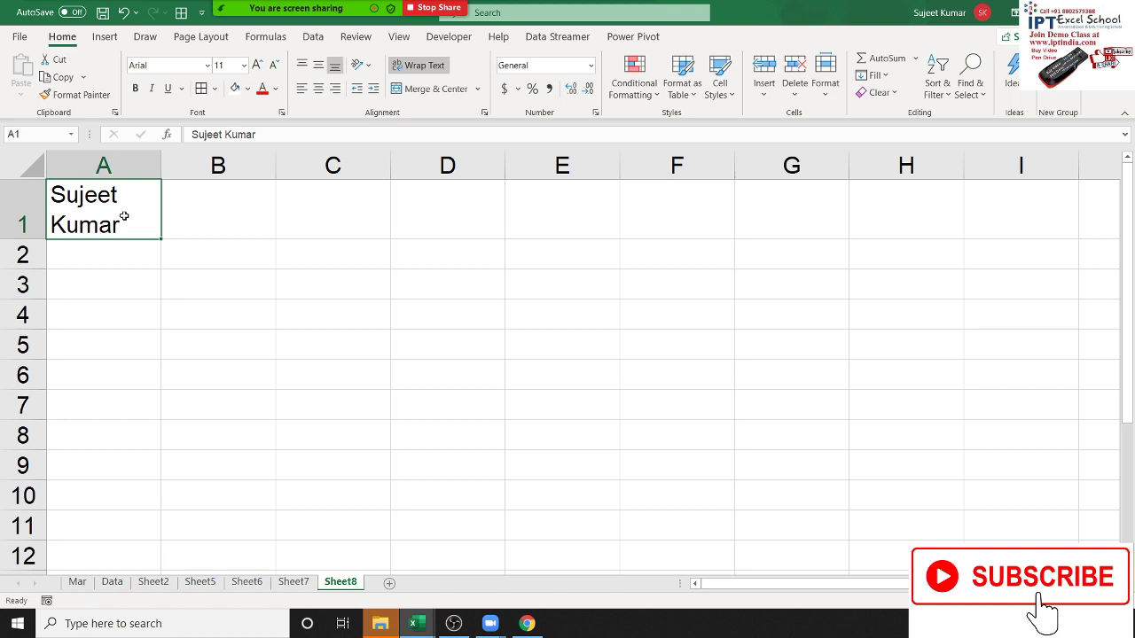
Enter 123, 852 and 789 on separate lines in B3 using Alt+Enter.
{"action": "left_click", "coordinate": [233, 281]}
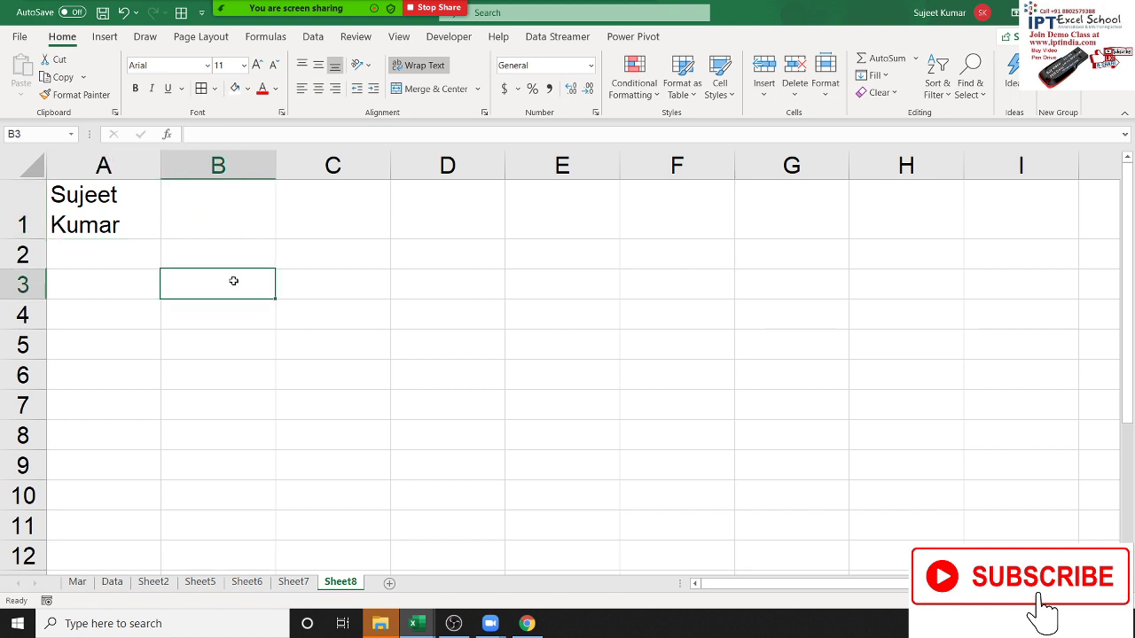
{"action": "type", "text": "123"}
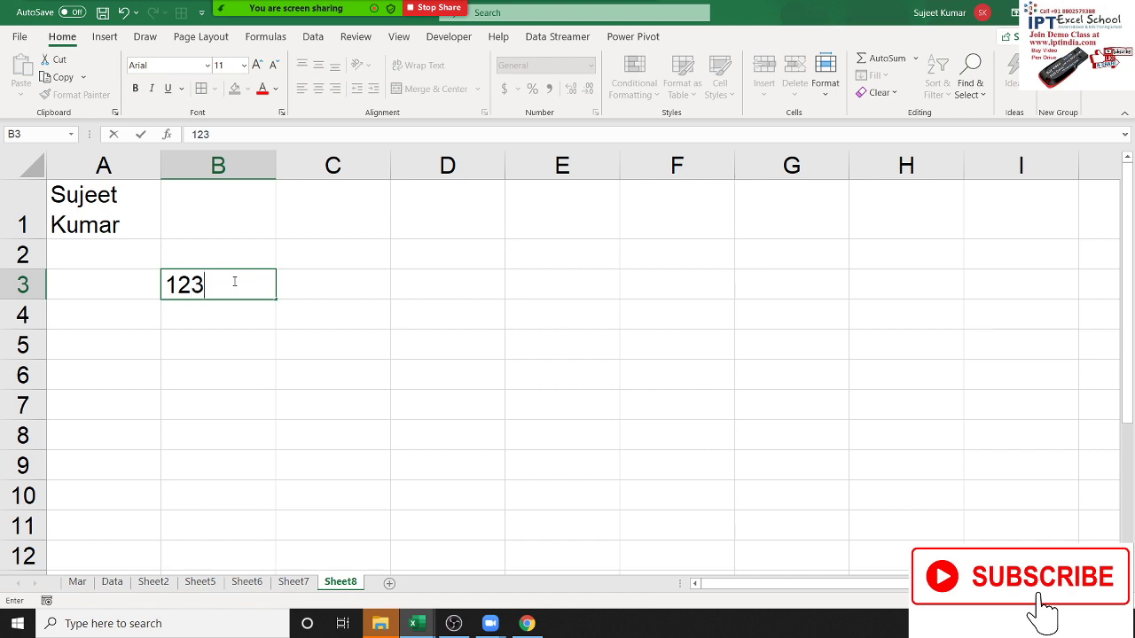
{"action": "key", "text": "alt+Return"}
{"action": "type", "text": "852"}
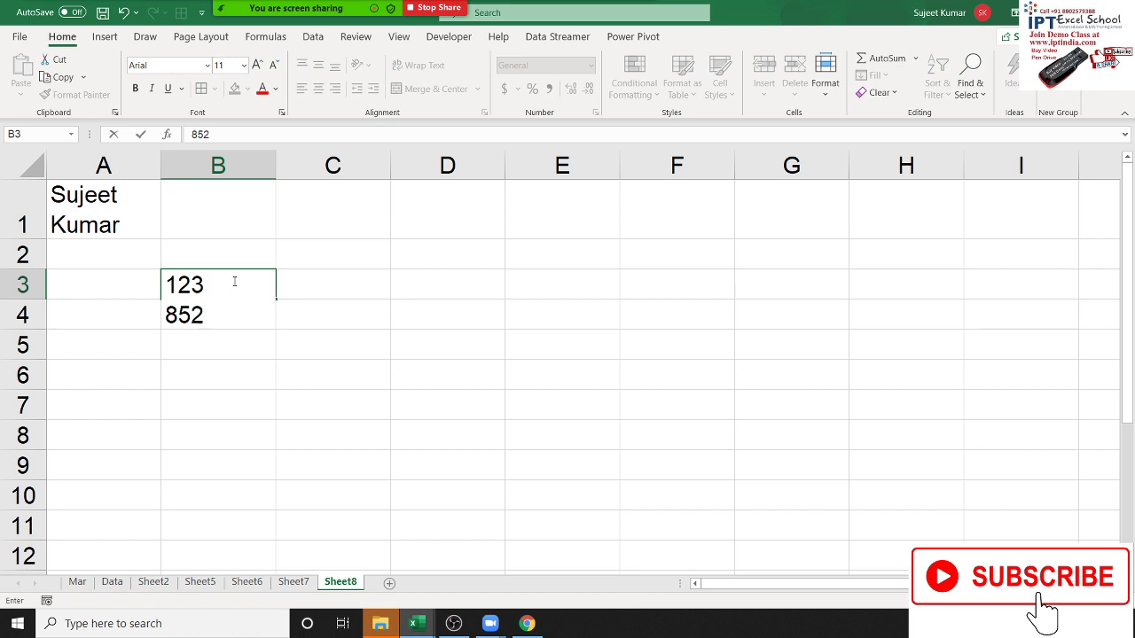
{"action": "key", "text": "alt+Return"}
{"action": "type", "text": "789"}
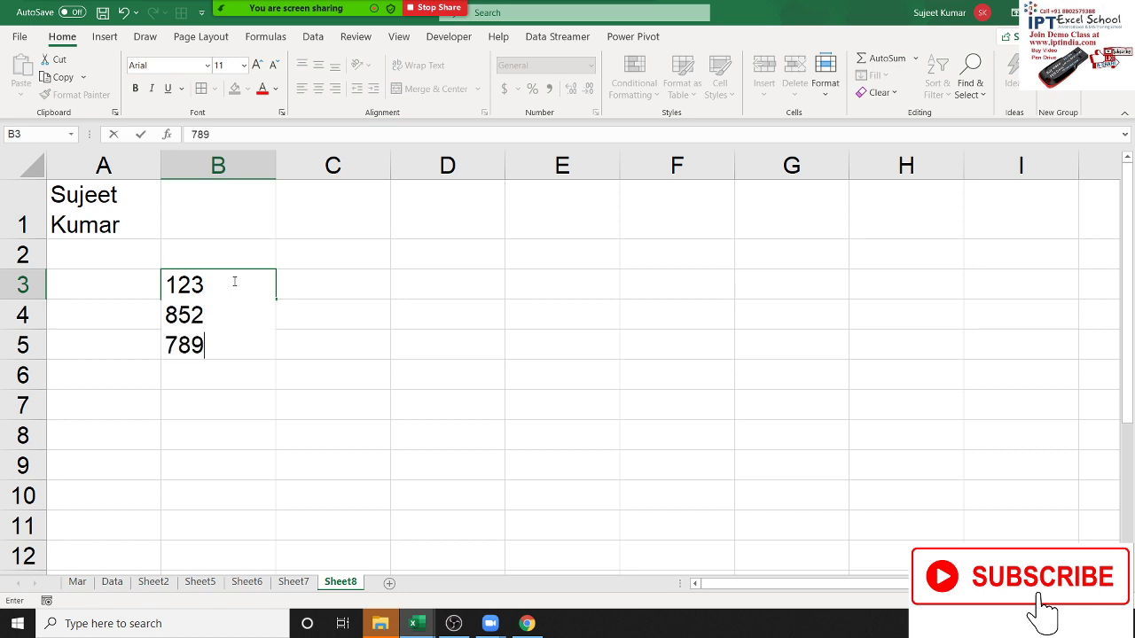
{"action": "key", "text": "Return"}
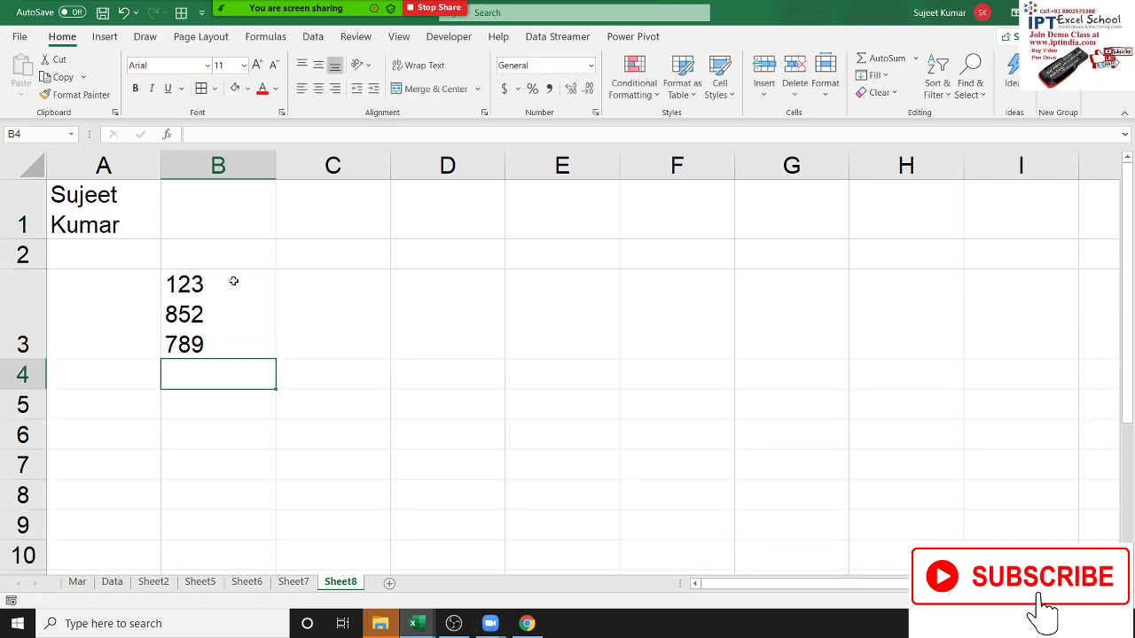
{"action": "left_click", "coordinate": [233, 281]}
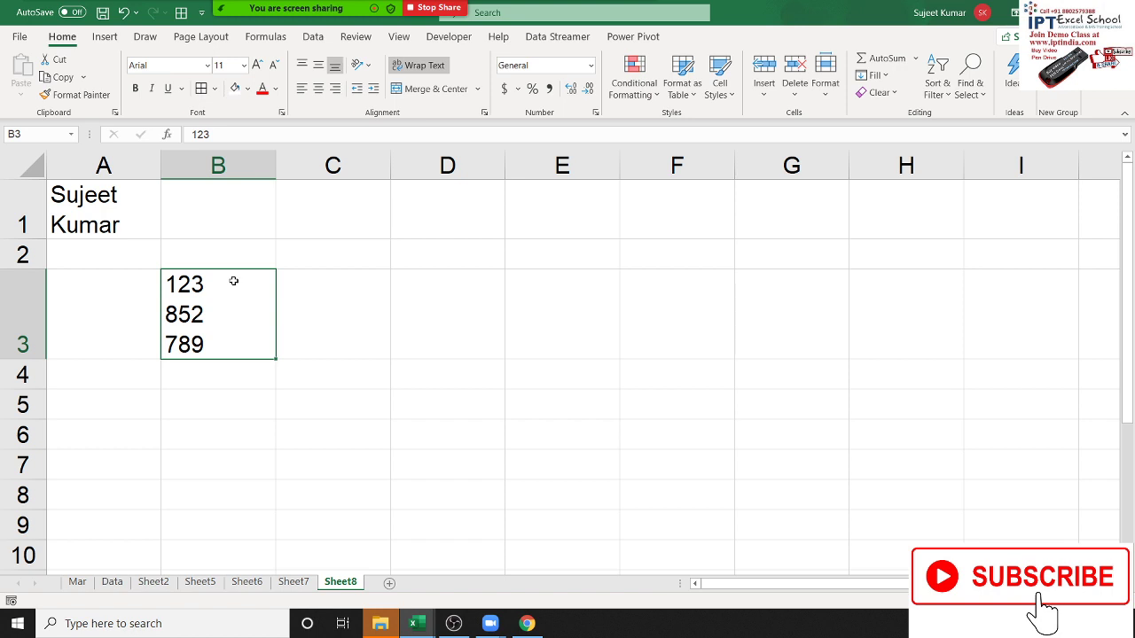
Delete the wrapped numbers from B3 on Sheet8, then move the selection to A1.
{"action": "key", "text": "Up"}
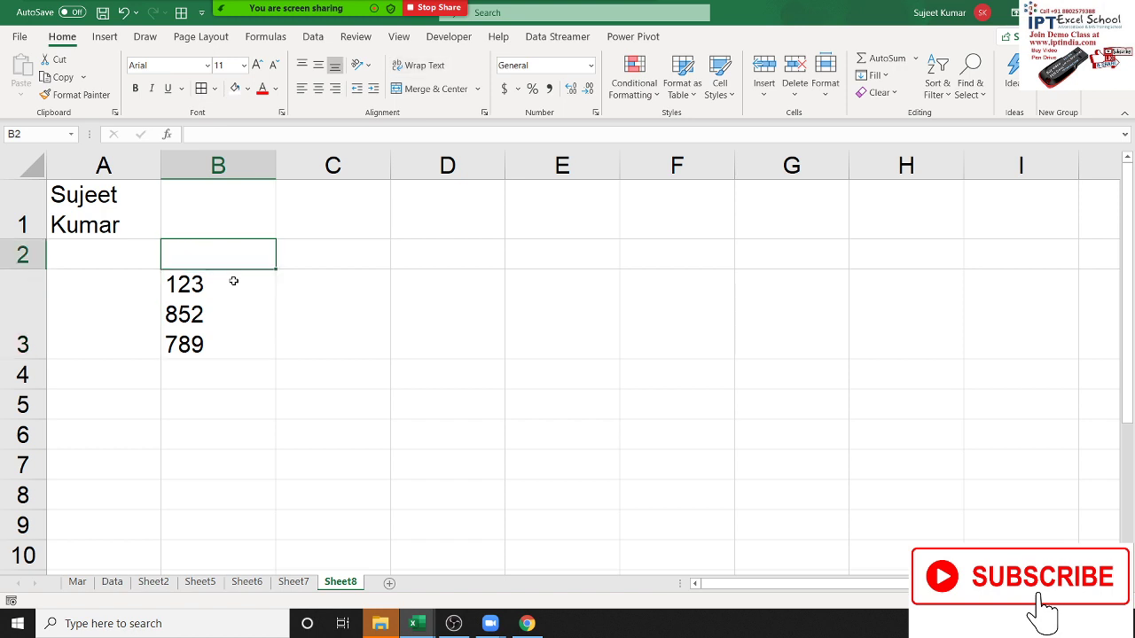
{"action": "key", "text": "Down"}
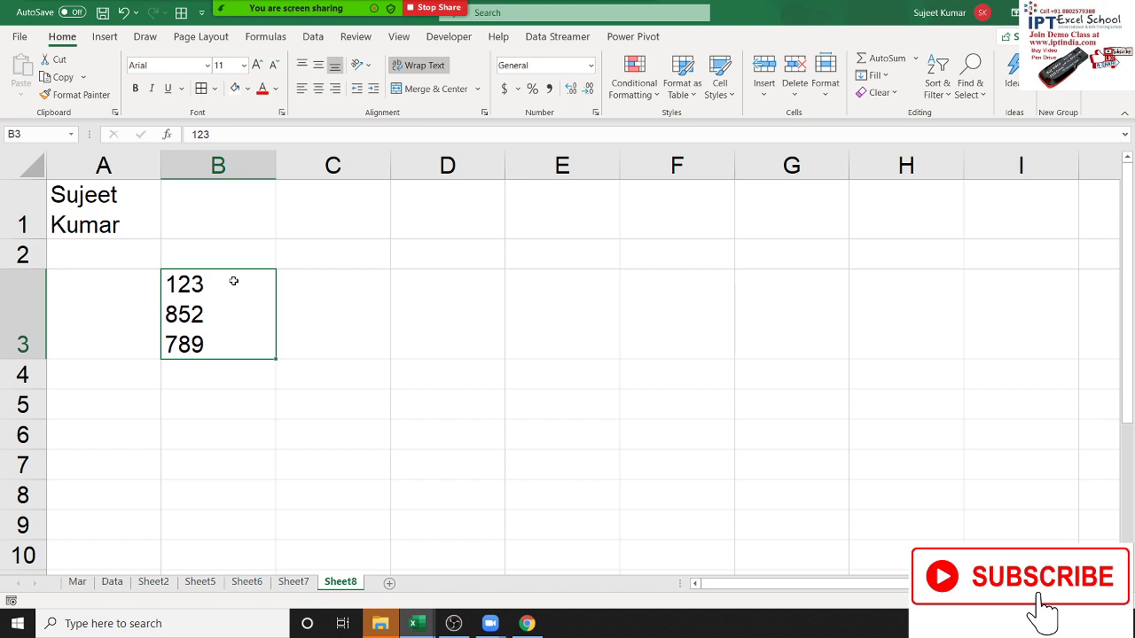
{"action": "key", "text": "Delete"}
{"action": "key", "text": "Up"}
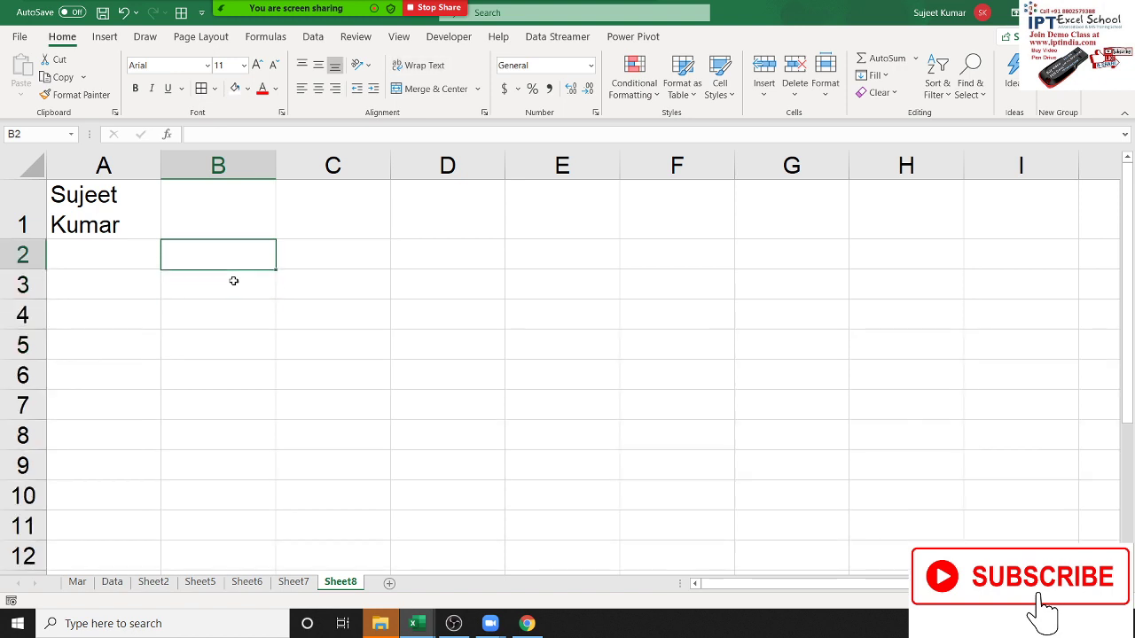
{"action": "key", "text": "Up"}
{"action": "key", "text": "Left"}
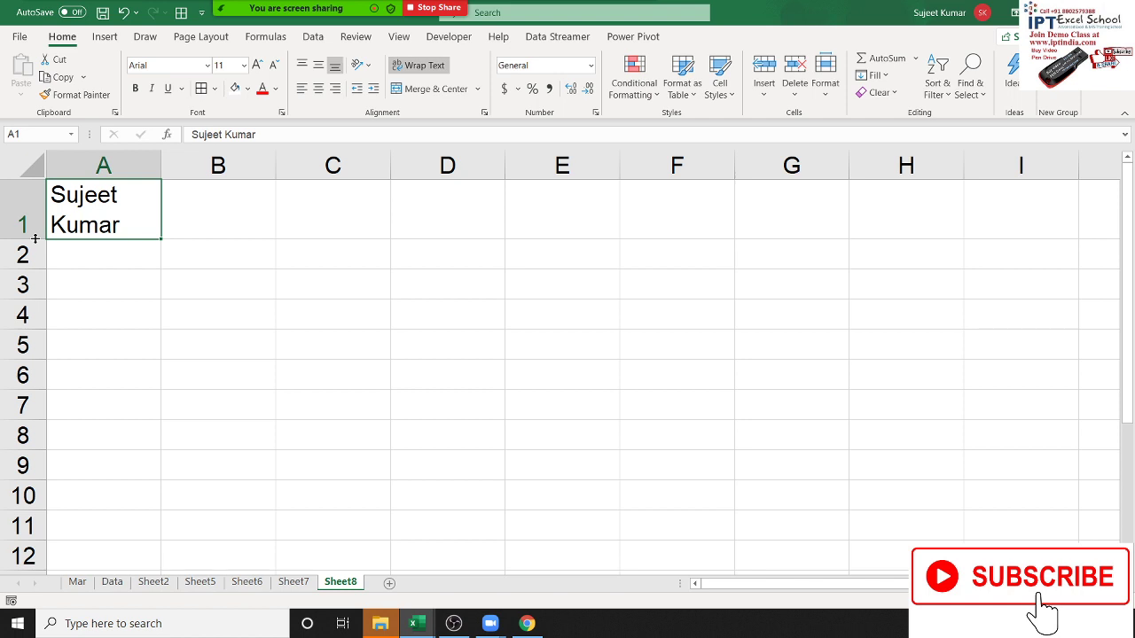
Turn off Wrap Text for A1 so the name sits on one line.
{"action": "key", "text": "Delete"}
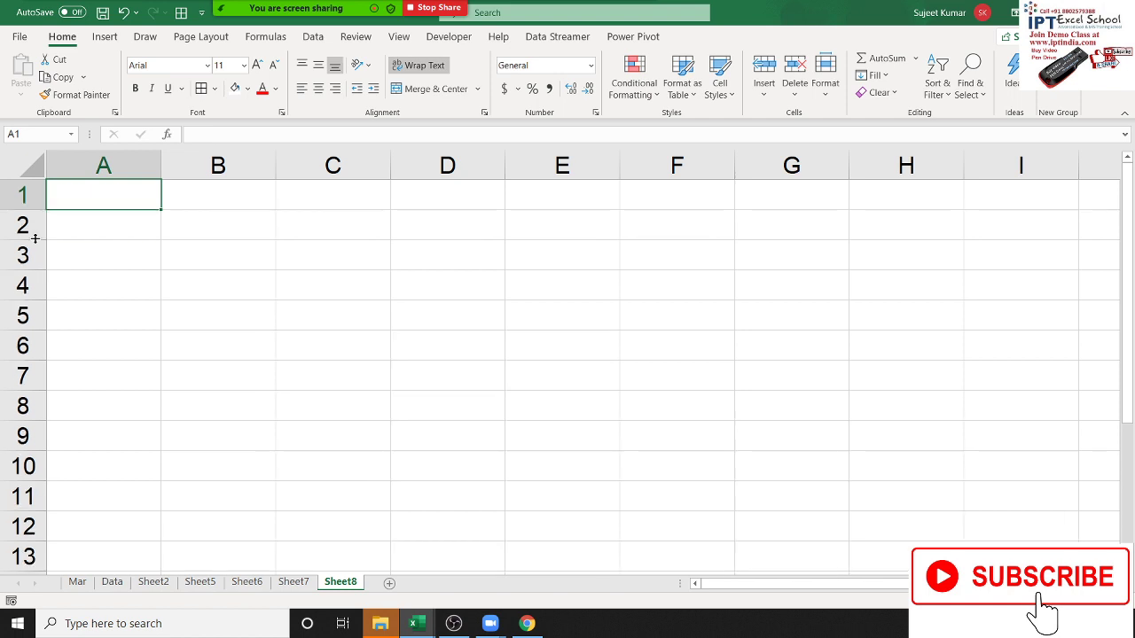
{"action": "key", "text": "ctrl+z"}
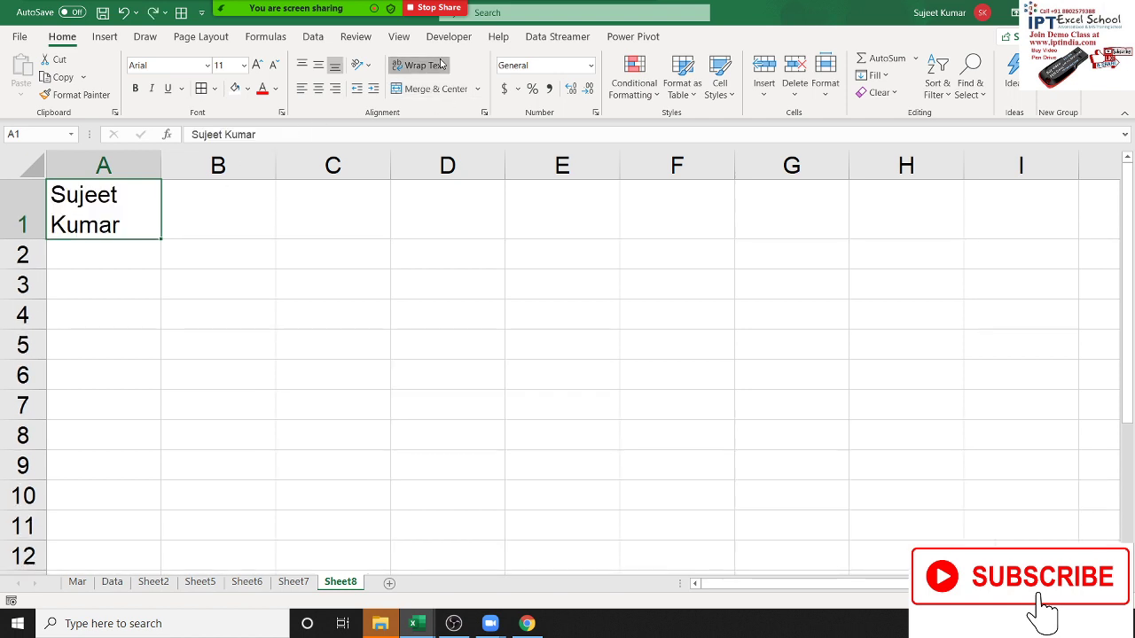
{"action": "left_click", "coordinate": [441, 64]}
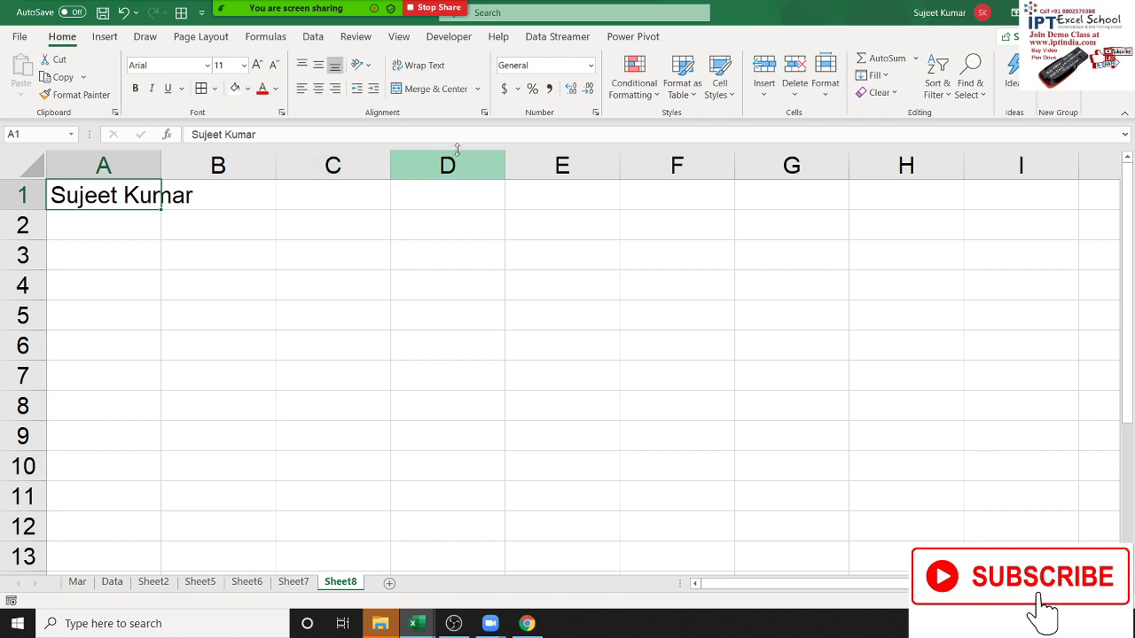
Enable Shrink to fit for A1 in the Format Cells alignment settings.
{"action": "left_click", "coordinate": [485, 113]}
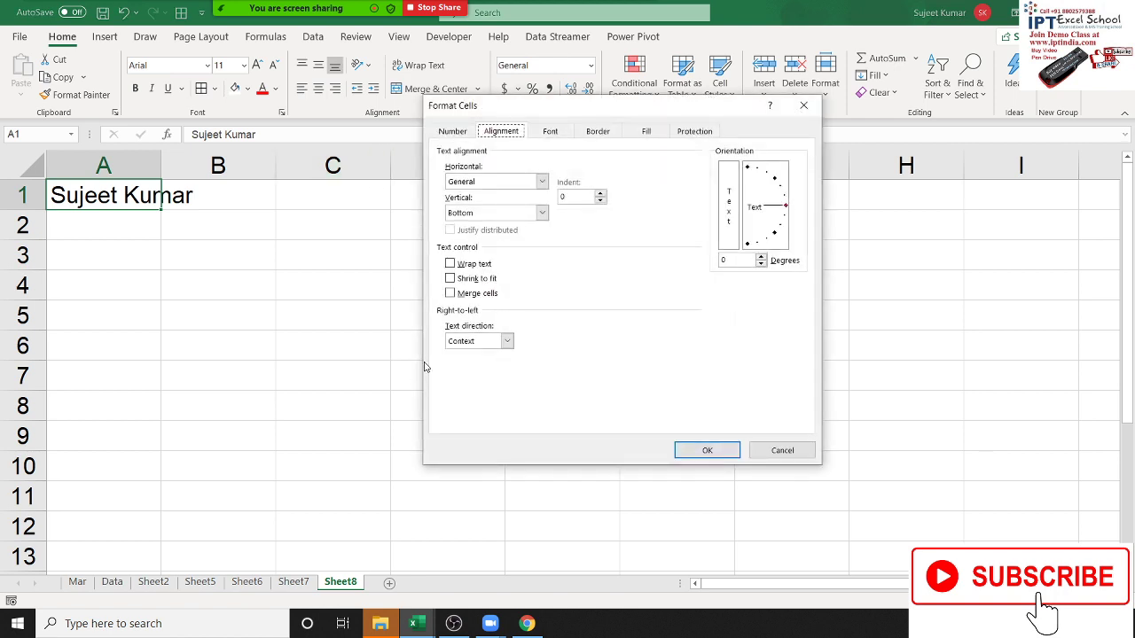
{"action": "left_click", "coordinate": [487, 281]}
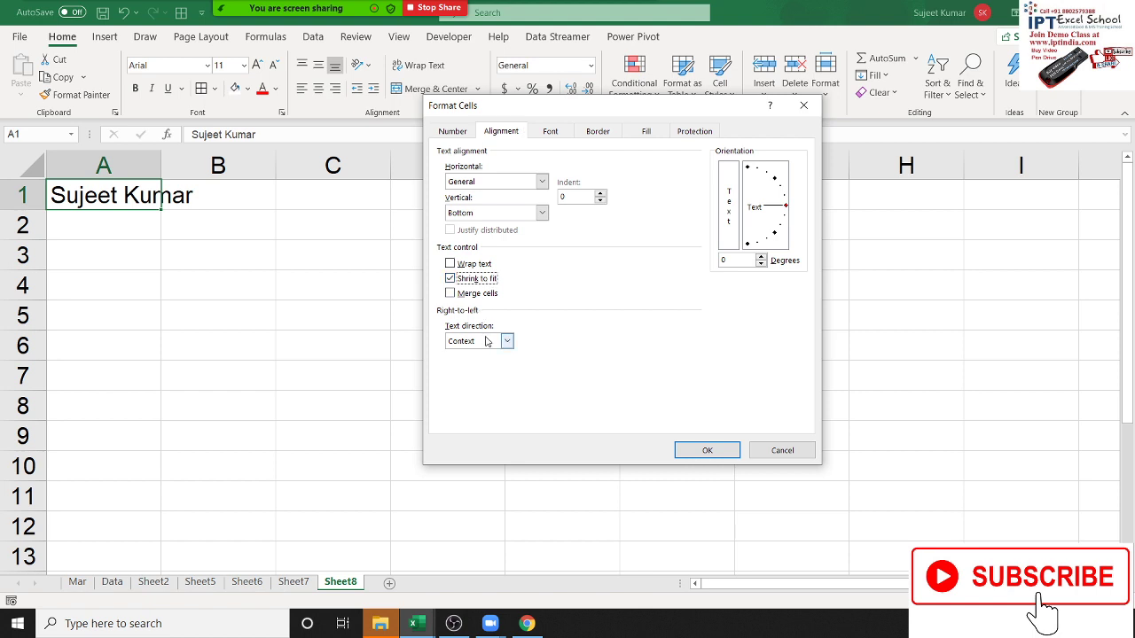
{"action": "left_click", "coordinate": [707, 450]}
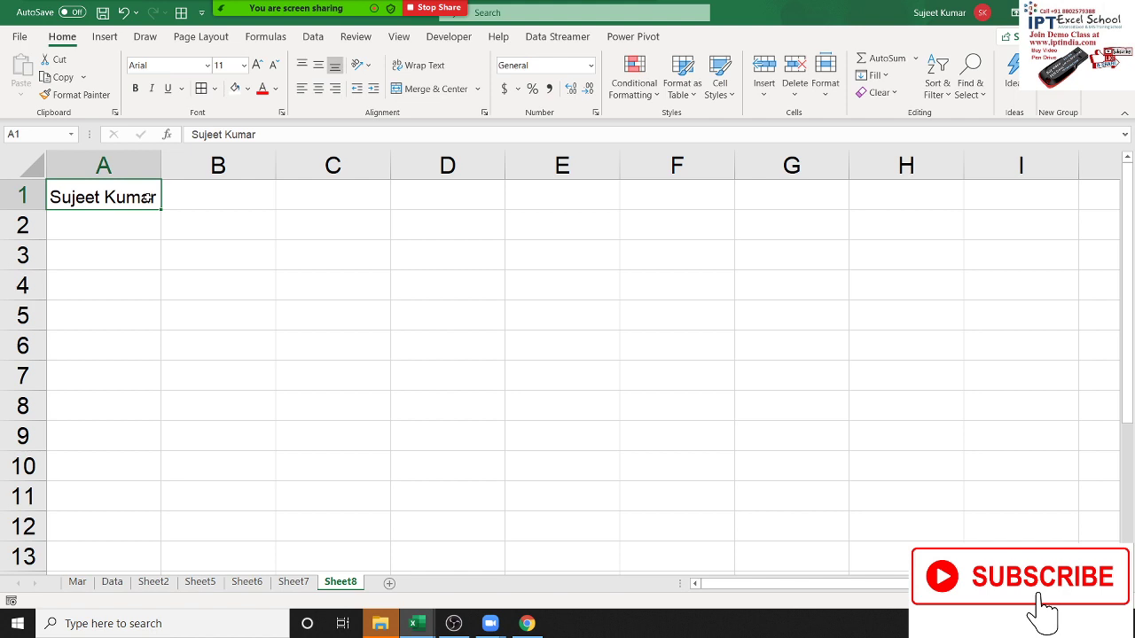
Drag column A's right border to widen it for the full name.
{"action": "left_click", "coordinate": [144, 229]}
{"action": "left_click", "coordinate": [137, 199]}
{"action": "left_click", "coordinate": [153, 220]}
{"action": "left_click", "coordinate": [145, 187]}
{"action": "left_click", "coordinate": [184, 208]}
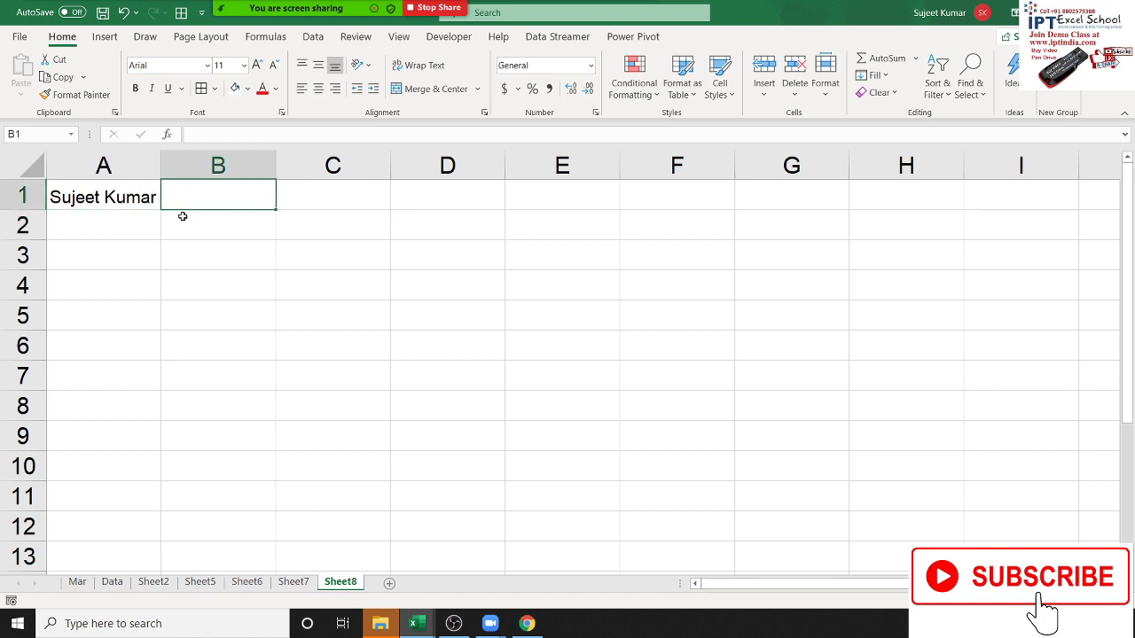
{"action": "left_click", "coordinate": [121, 203]}
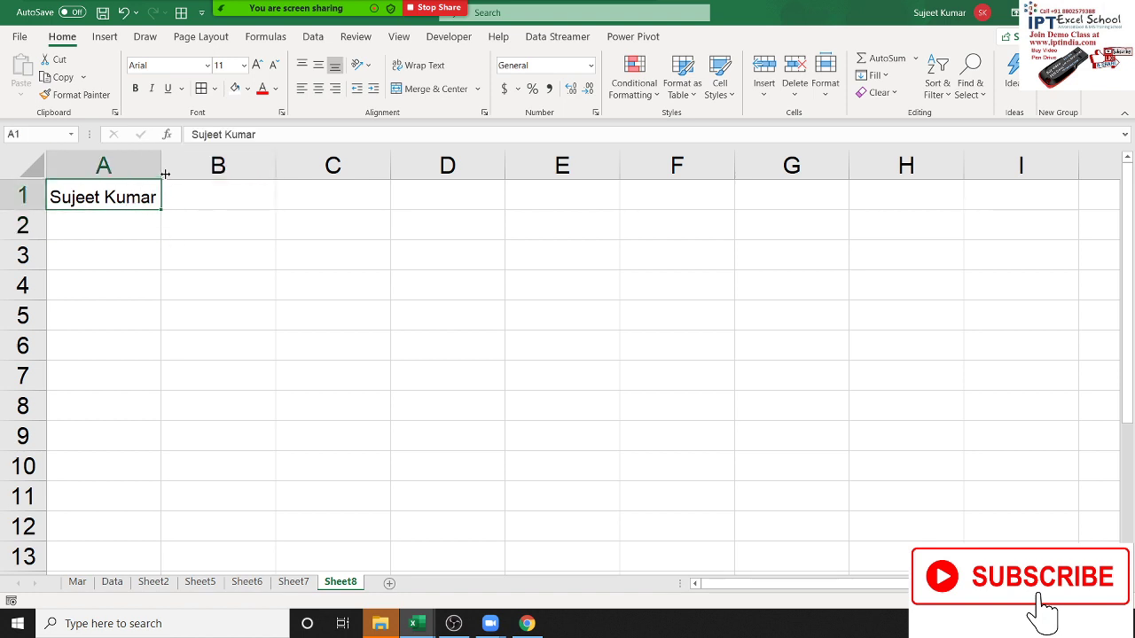
{"action": "mouse_move", "coordinate": [160, 169]}
{"action": "left_mouse_down"}
{"action": "mouse_move", "coordinate": [184, 175]}
{"action": "mouse_move", "coordinate": [161, 177]}
{"action": "left_mouse_up"}
Enter 12 in cell C2, replacing a mistaken entry.
{"action": "left_click", "coordinate": [291, 229]}
{"action": "type", "text": "1254"}
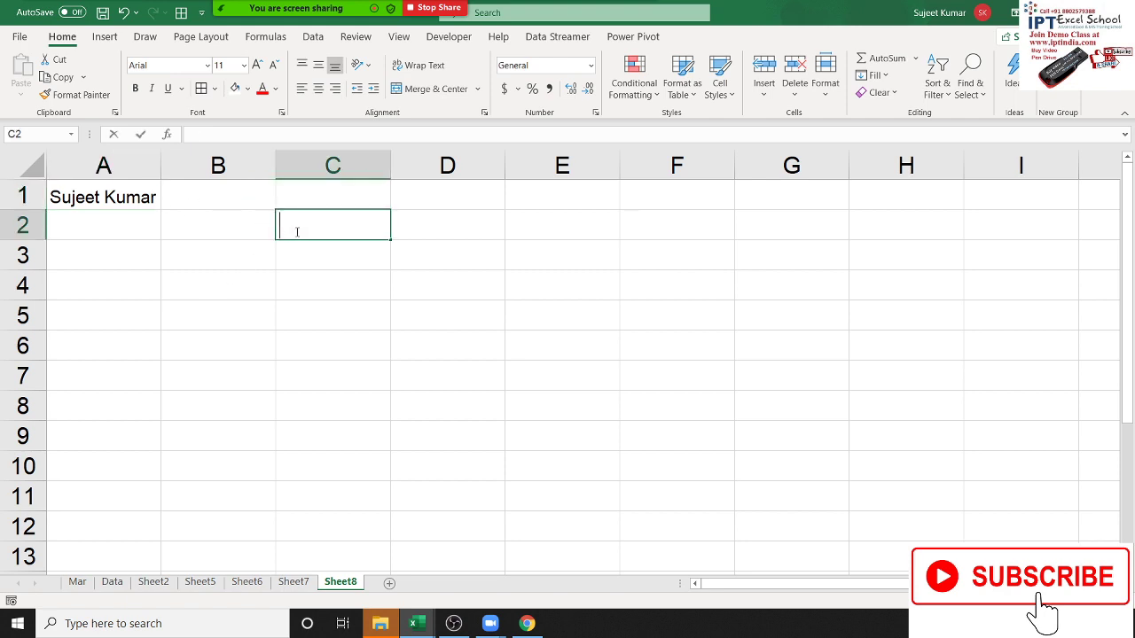
{"action": "key", "text": "Escape"}
{"action": "type", "text": "12"}
{"action": "key", "text": "Return"}
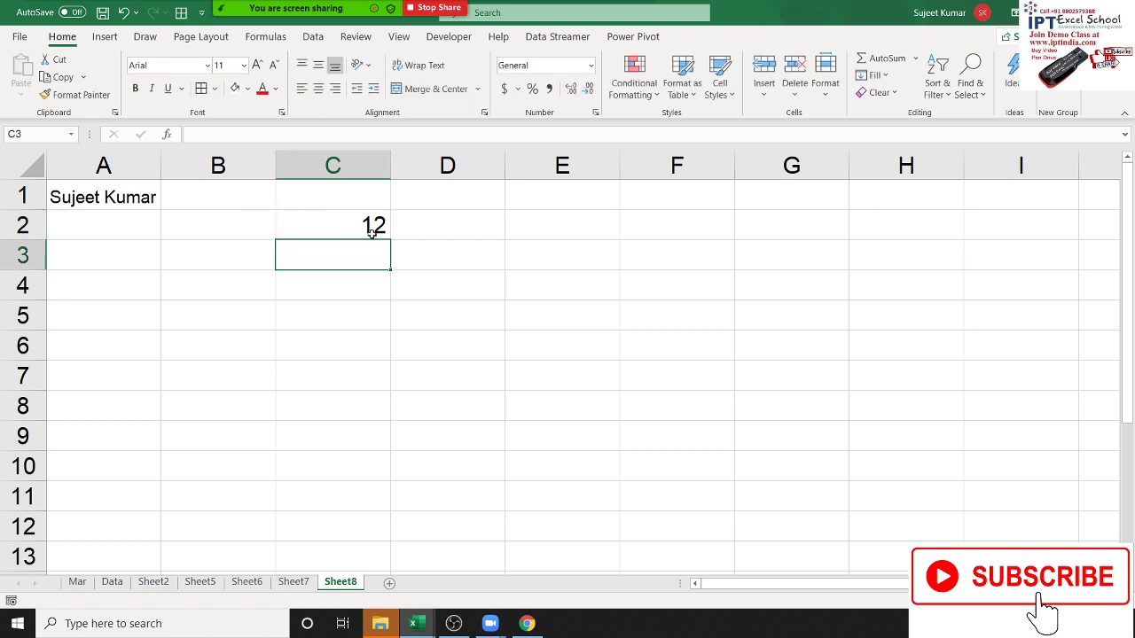
Make row 2 much taller and column C wider.
{"action": "left_click", "coordinate": [372, 229]}
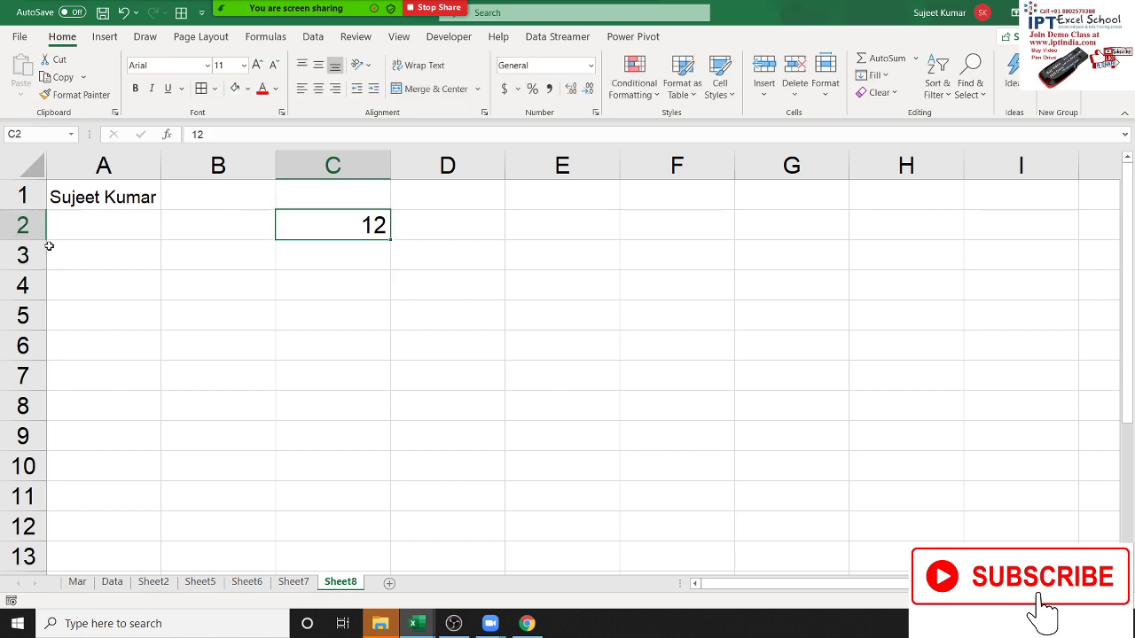
{"action": "left_click_drag", "start_coordinate": [35, 240], "coordinate": [36, 310]}
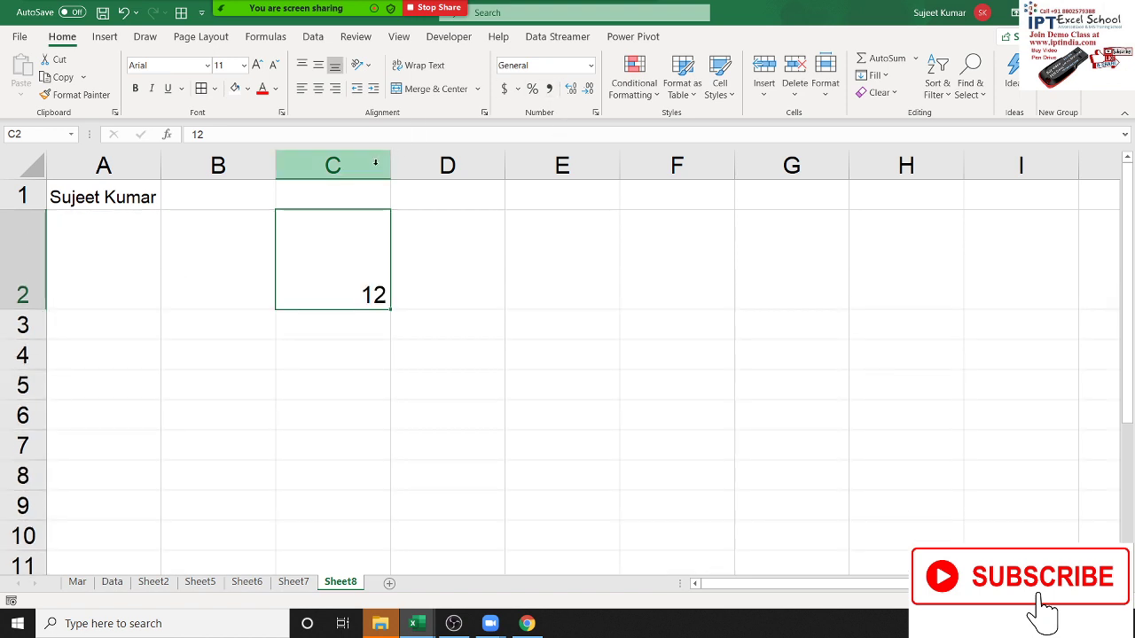
{"action": "left_click_drag", "start_coordinate": [390, 162], "coordinate": [472, 177]}
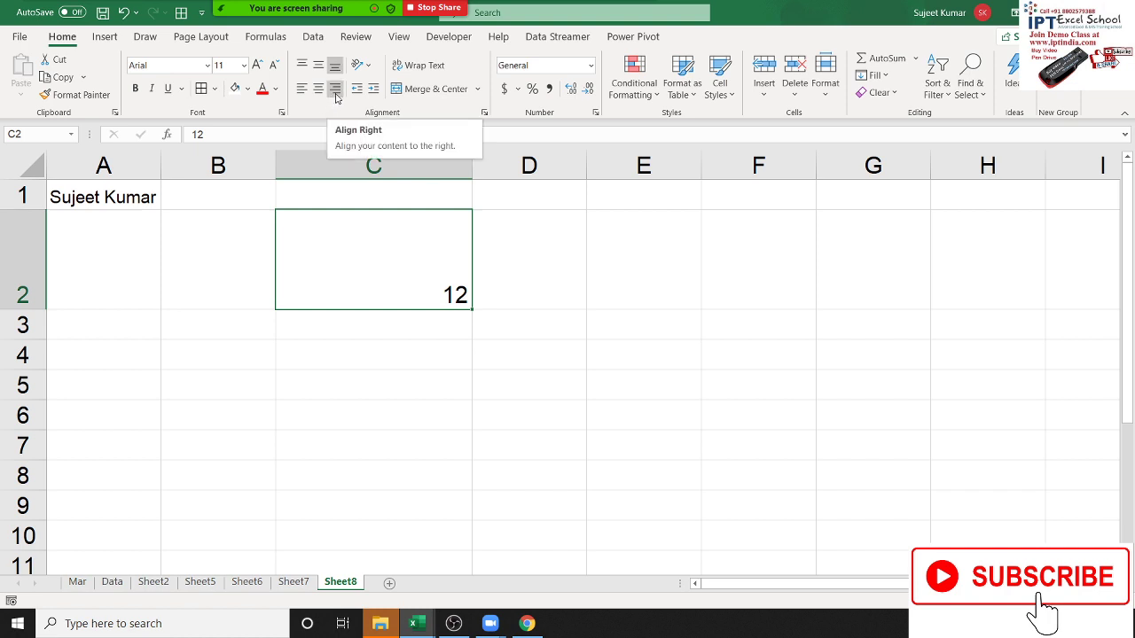
Try centre, left and right plus top, middle and bottom alignment on C2's 12.
{"action": "left_click", "coordinate": [319, 89]}
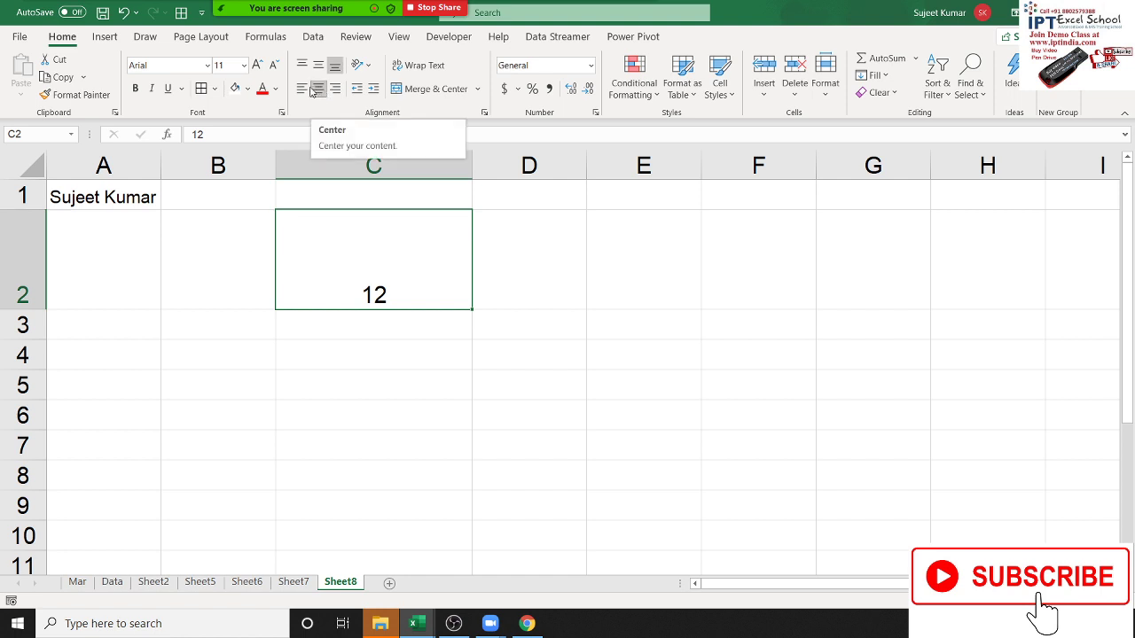
{"action": "left_click", "coordinate": [302, 90]}
{"action": "left_click", "coordinate": [316, 91]}
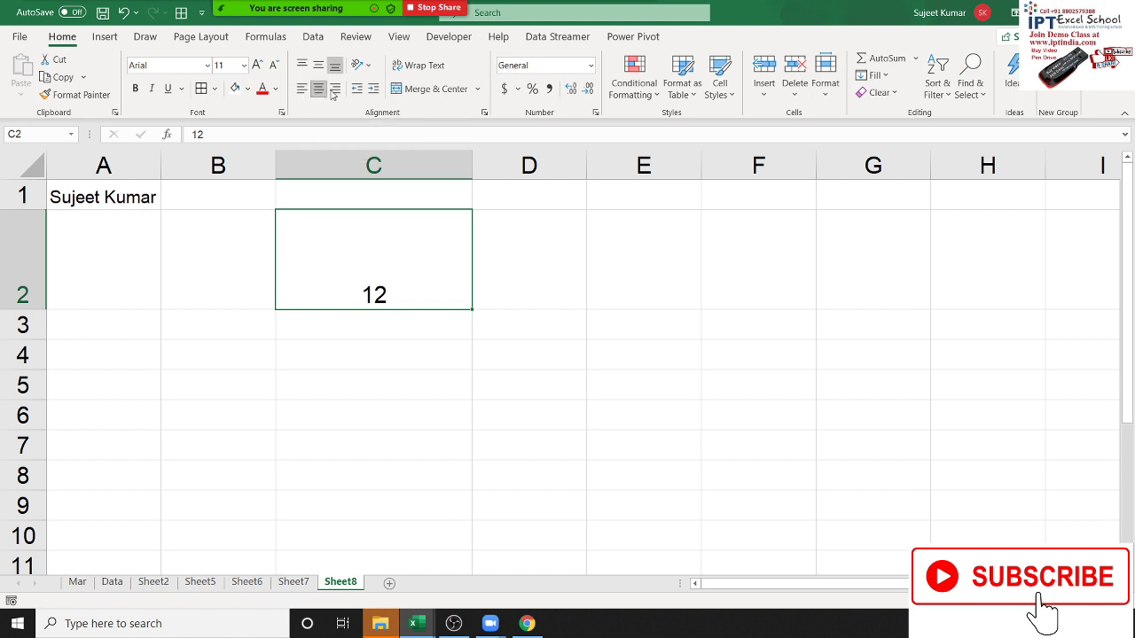
{"action": "left_click", "coordinate": [335, 89]}
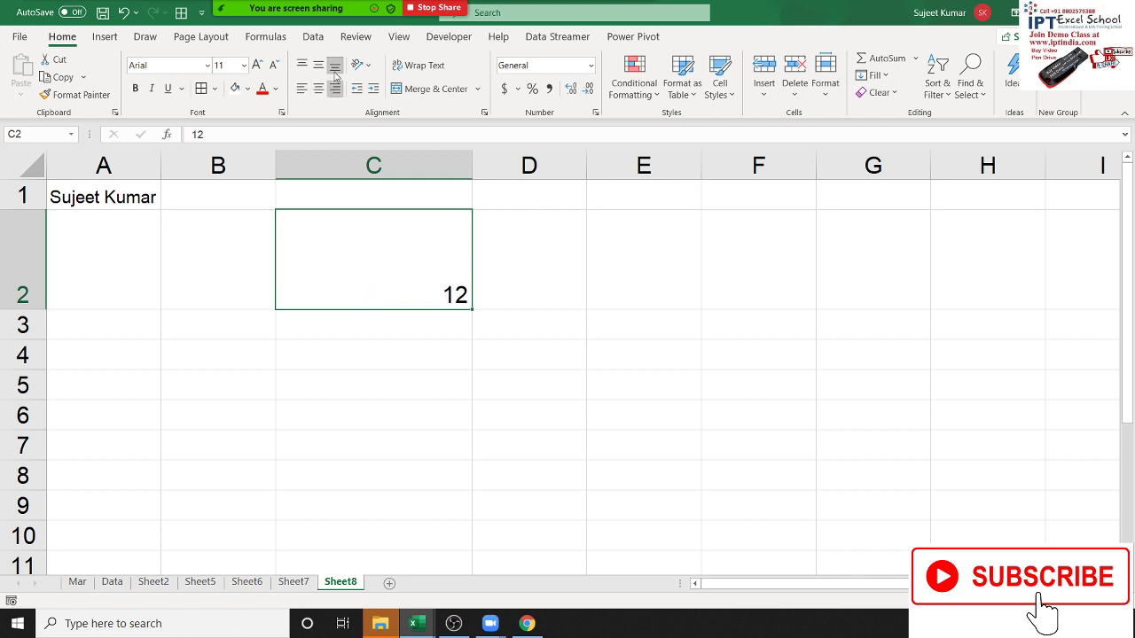
{"action": "left_click", "coordinate": [315, 68]}
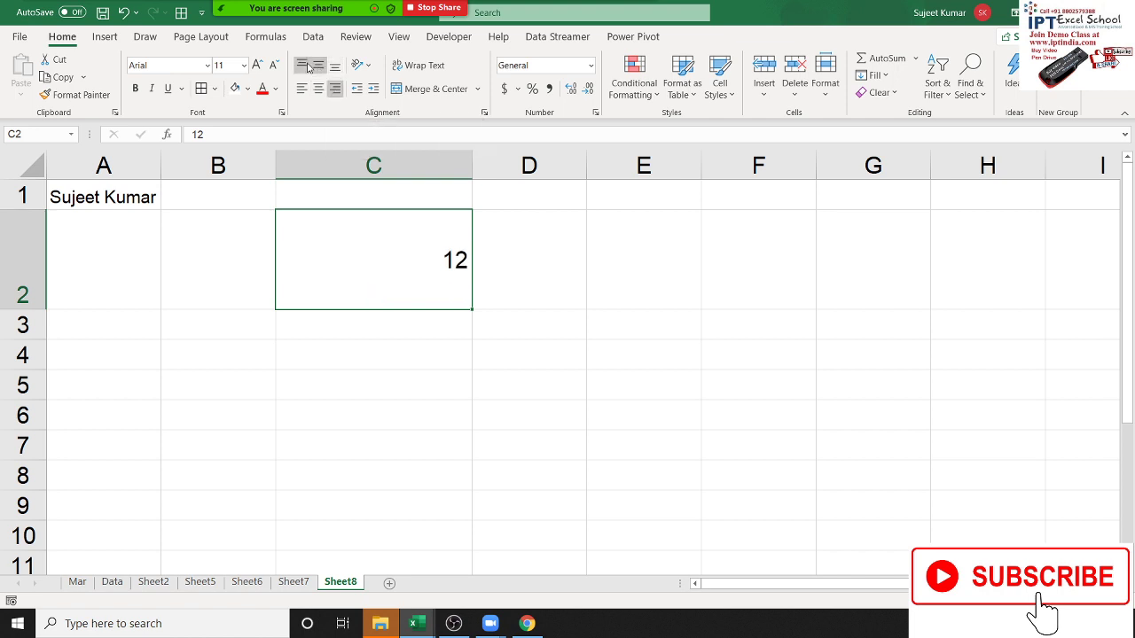
{"action": "left_click", "coordinate": [302, 65]}
{"action": "left_click", "coordinate": [318, 65]}
{"action": "left_click", "coordinate": [335, 67]}
{"action": "left_click", "coordinate": [319, 89]}
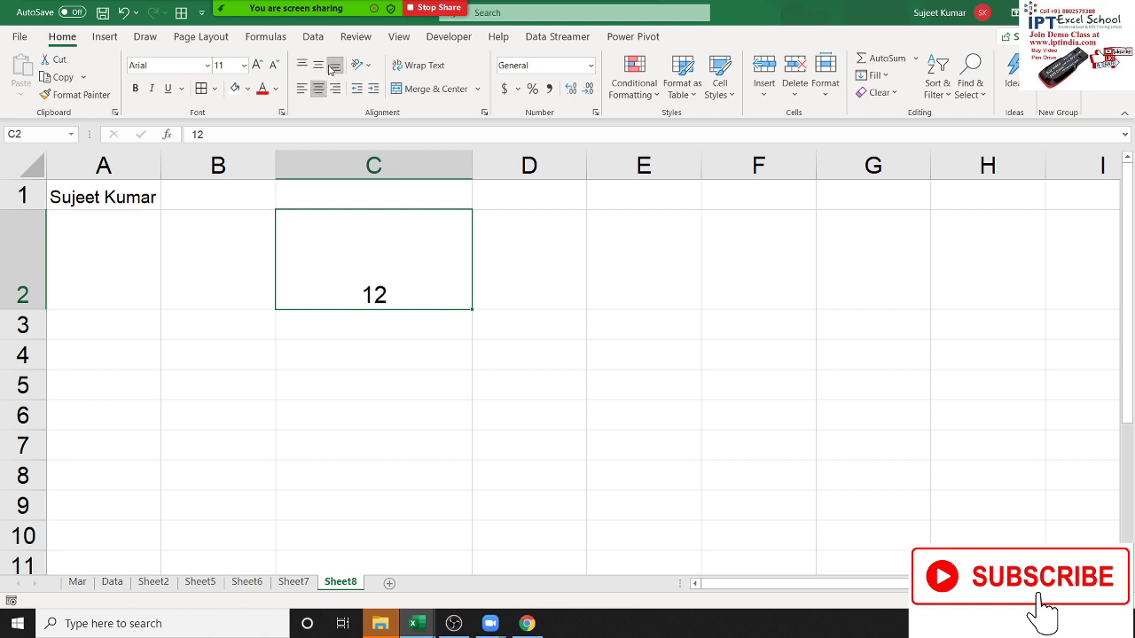
{"action": "left_click", "coordinate": [319, 66]}
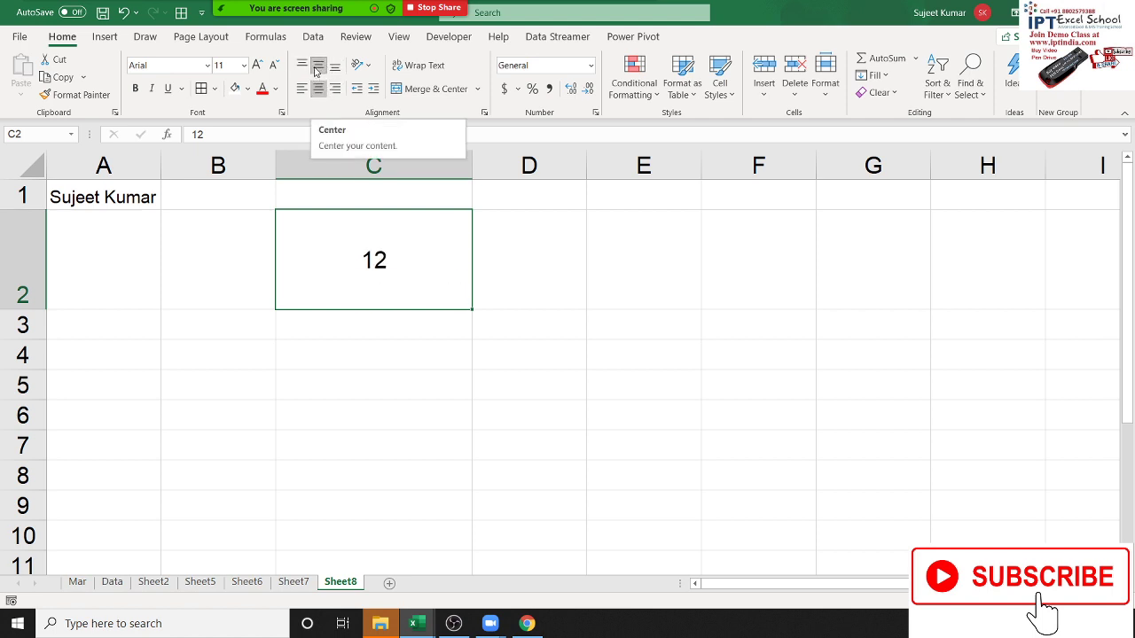
{"action": "left_click", "coordinate": [336, 66]}
{"action": "left_click", "coordinate": [318, 88]}
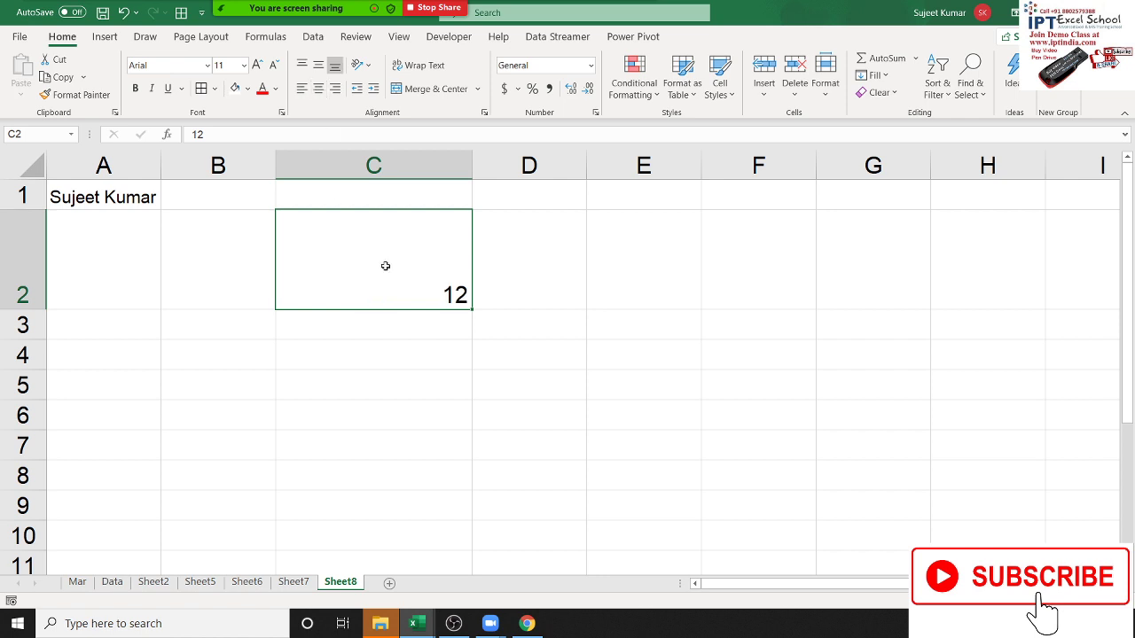
{"action": "left_click", "coordinate": [520, 335]}
{"action": "left_click", "coordinate": [468, 298]}
Cycle the 12 through centre, left and right alignment again, ending right-aligned.
{"action": "left_click", "coordinate": [319, 88]}
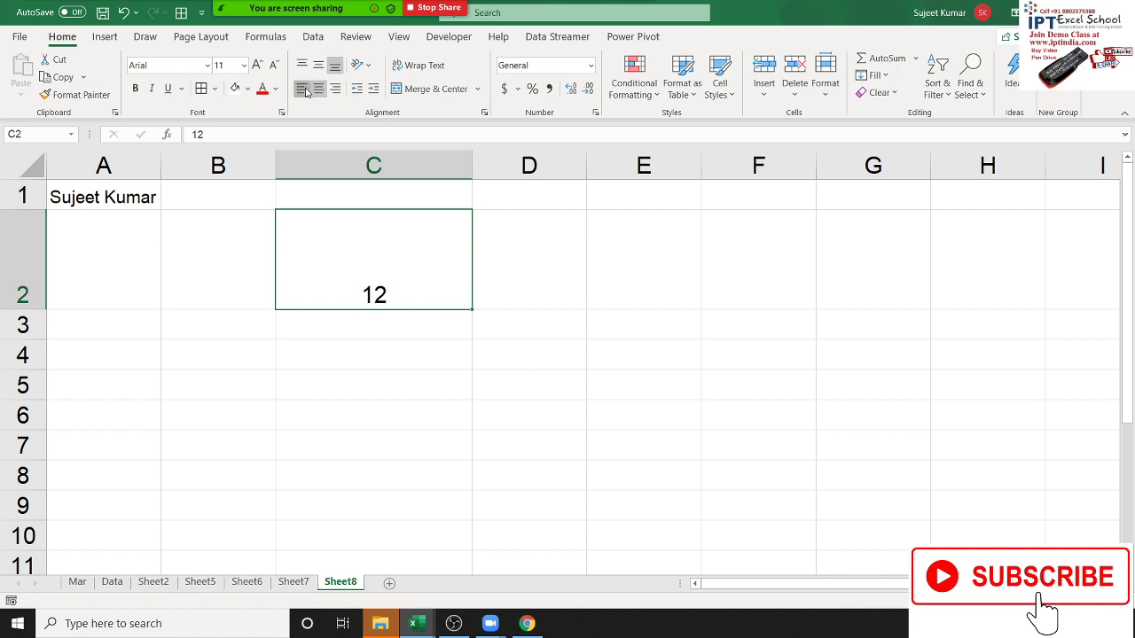
{"action": "left_click", "coordinate": [302, 90]}
{"action": "left_click", "coordinate": [318, 90]}
{"action": "left_click", "coordinate": [335, 89]}
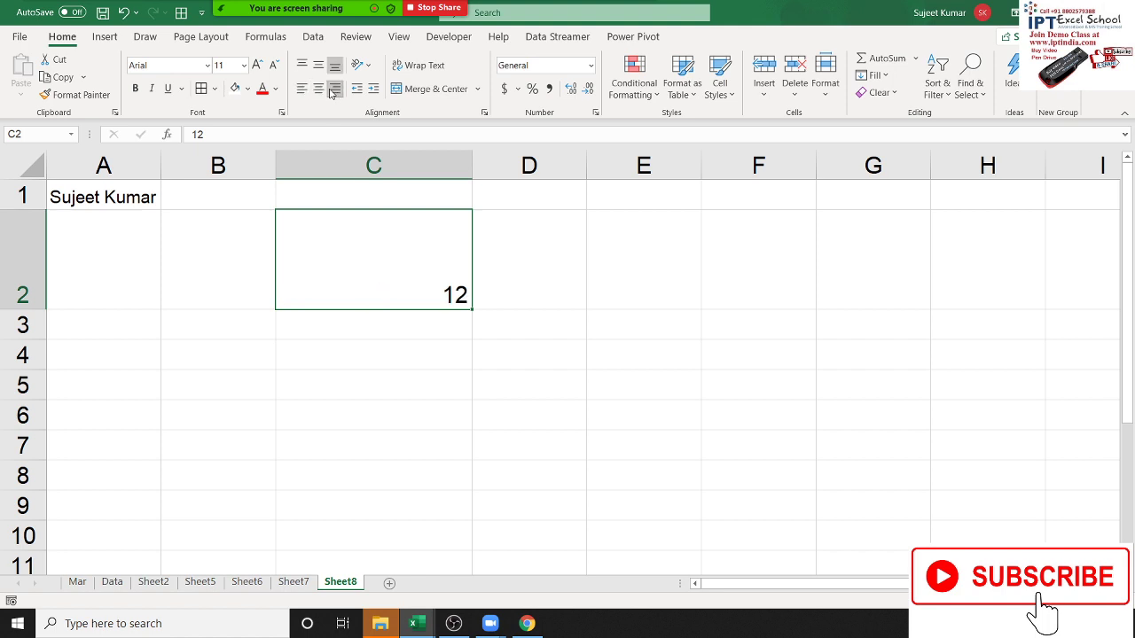
{"action": "left_click", "coordinate": [319, 90]}
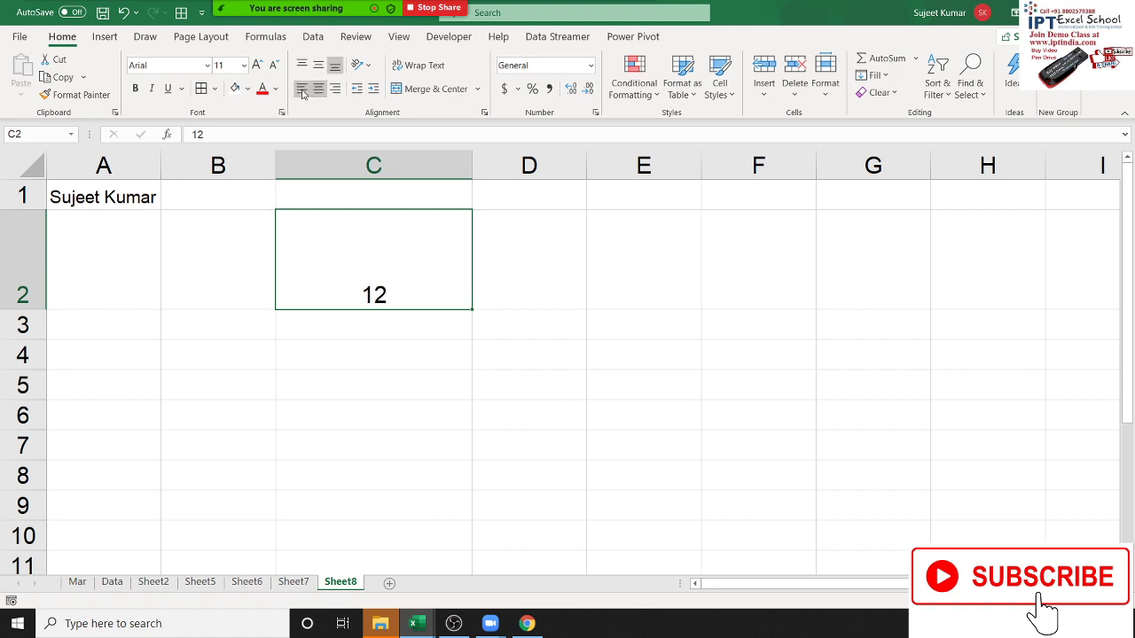
{"action": "left_click", "coordinate": [302, 91]}
{"action": "left_click", "coordinate": [318, 89]}
{"action": "left_click", "coordinate": [335, 89]}
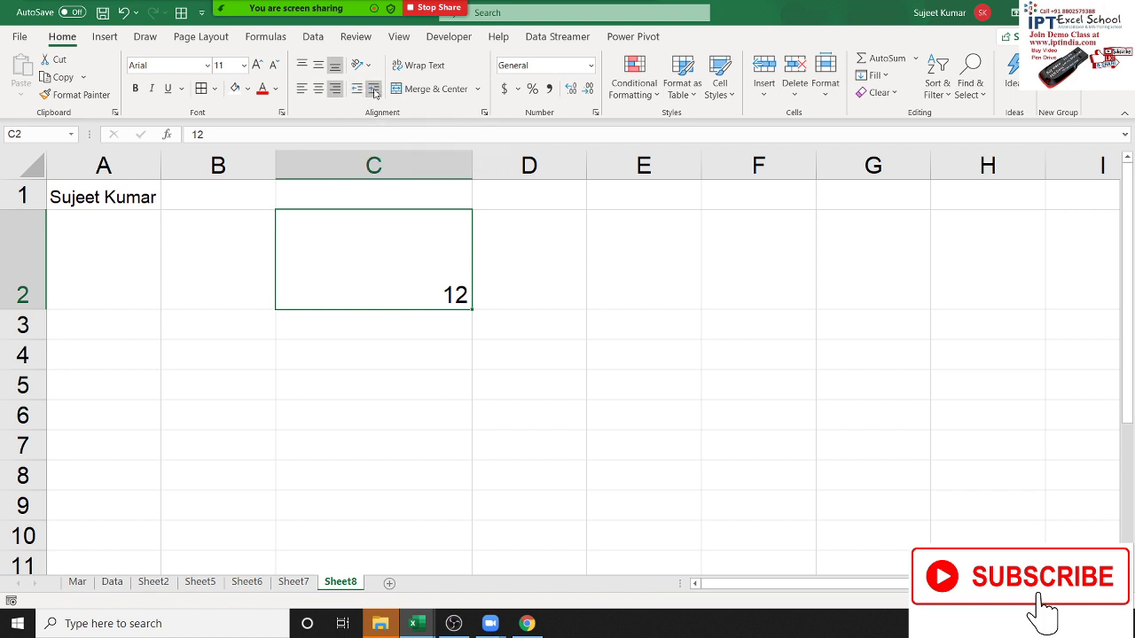
Increase the indent on C2's 12 several steps, then decrease it back.
{"action": "left_click", "coordinate": [375, 91]}
{"action": "left_click", "coordinate": [375, 91]}
{"action": "left_click", "coordinate": [374, 91]}
{"action": "left_click", "coordinate": [374, 92]}
{"action": "left_click", "coordinate": [374, 91]}
{"action": "left_click", "coordinate": [374, 91]}
{"action": "left_click", "coordinate": [374, 92]}
{"action": "left_click", "coordinate": [374, 91]}
{"action": "left_click", "coordinate": [356, 90]}
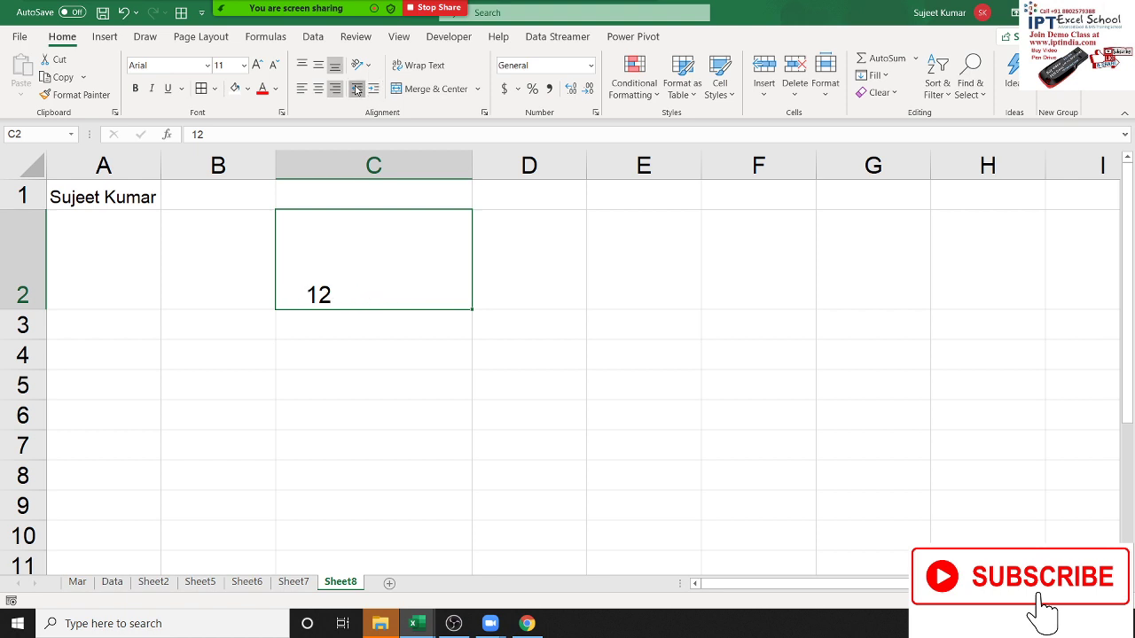
{"action": "left_click", "coordinate": [355, 90]}
{"action": "left_click", "coordinate": [356, 90]}
{"action": "left_click", "coordinate": [356, 90]}
{"action": "left_click", "coordinate": [356, 90]}
{"action": "left_click", "coordinate": [356, 89]}
{"action": "left_click", "coordinate": [356, 89]}
{"action": "left_click", "coordinate": [356, 89]}
Indent C2 further and back out again, then add a new blank Sheet9.
{"action": "left_click", "coordinate": [380, 91]}
{"action": "double_click", "coordinate": [381, 90]}
{"action": "double_click", "coordinate": [380, 90]}
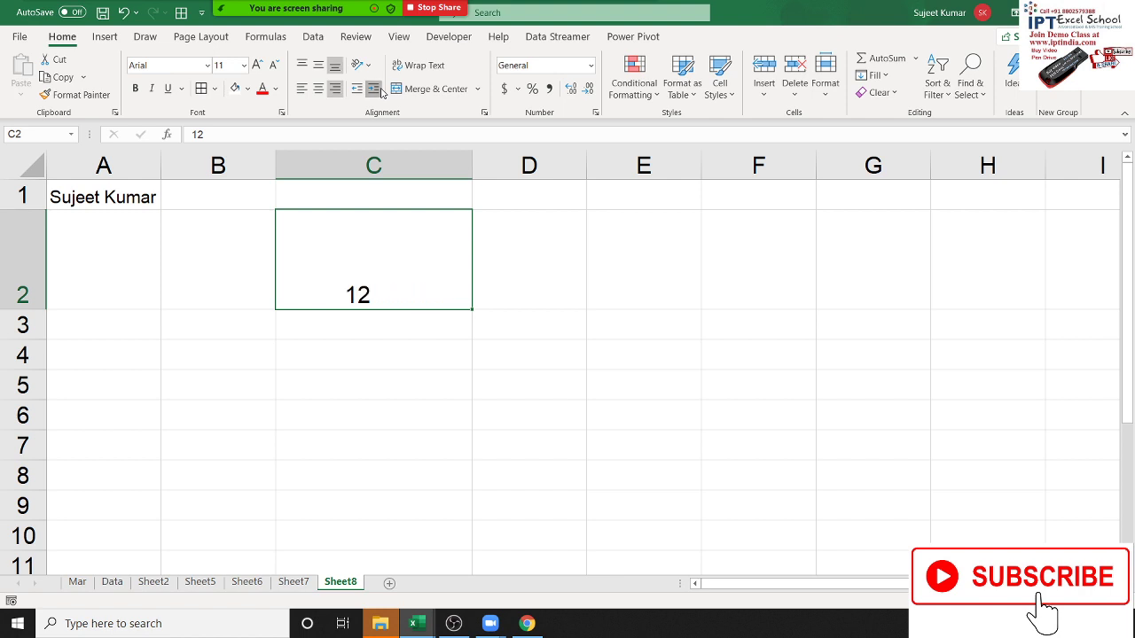
{"action": "triple_click", "coordinate": [381, 91]}
{"action": "left_click", "coordinate": [380, 91]}
{"action": "left_click", "coordinate": [355, 89]}
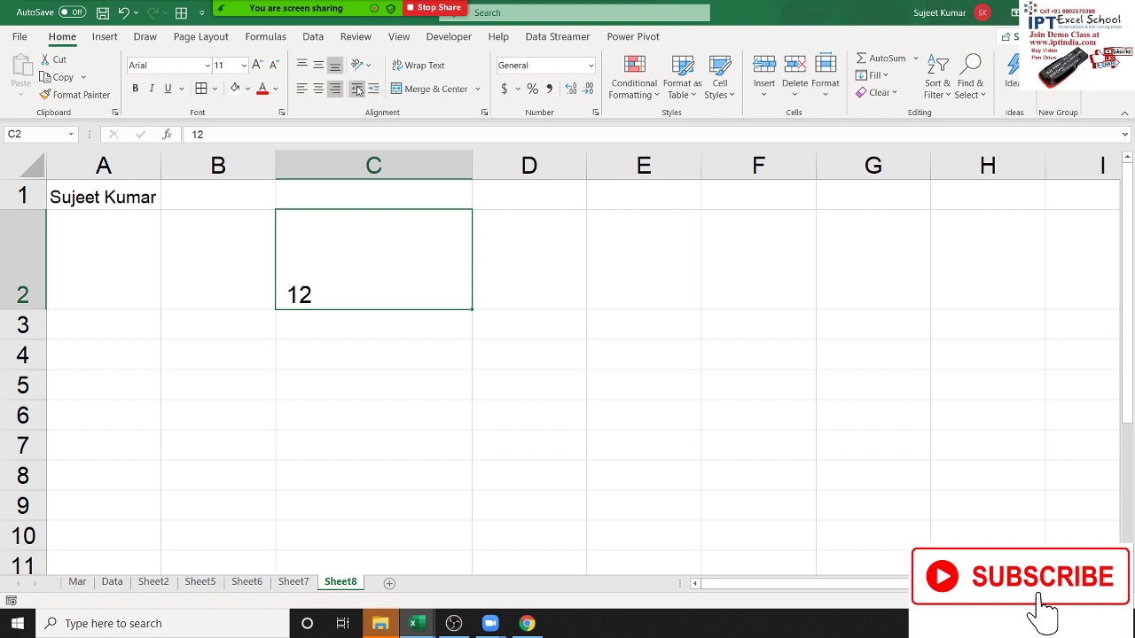
{"action": "left_click", "coordinate": [355, 90]}
{"action": "double_click", "coordinate": [355, 90]}
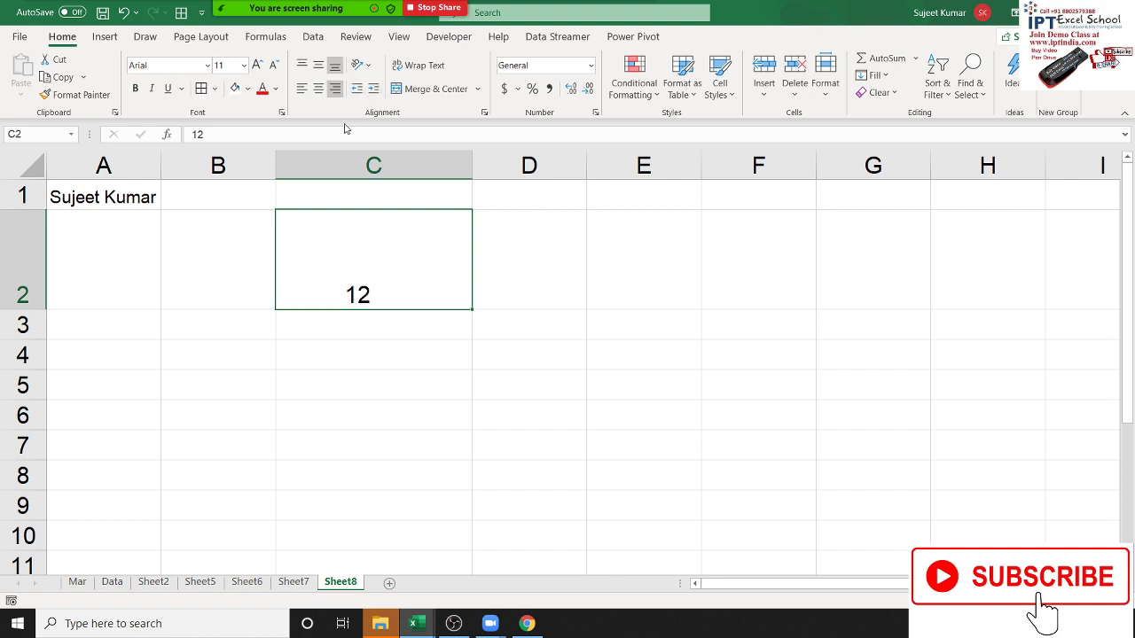
{"action": "left_click", "coordinate": [358, 89]}
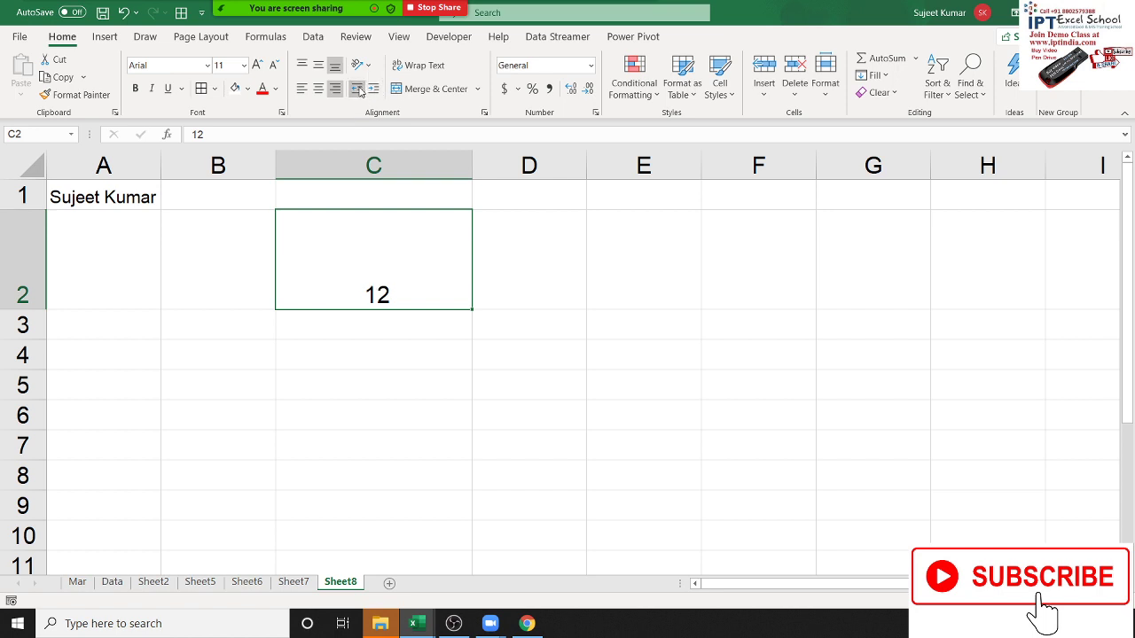
{"action": "left_click", "coordinate": [291, 334]}
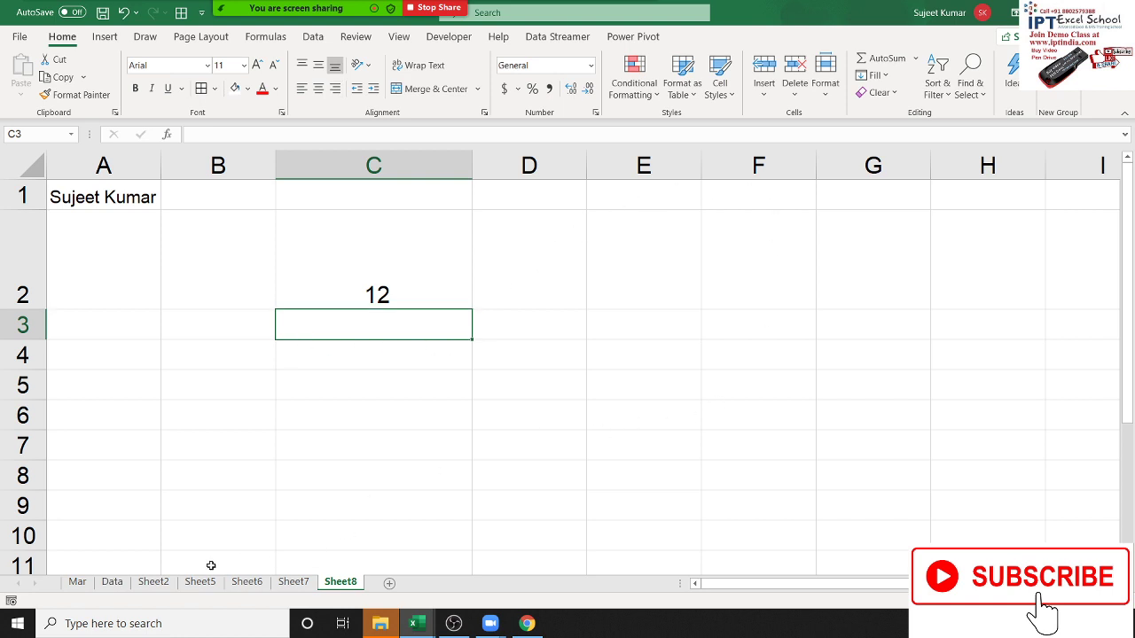
{"action": "left_click", "coordinate": [389, 583]}
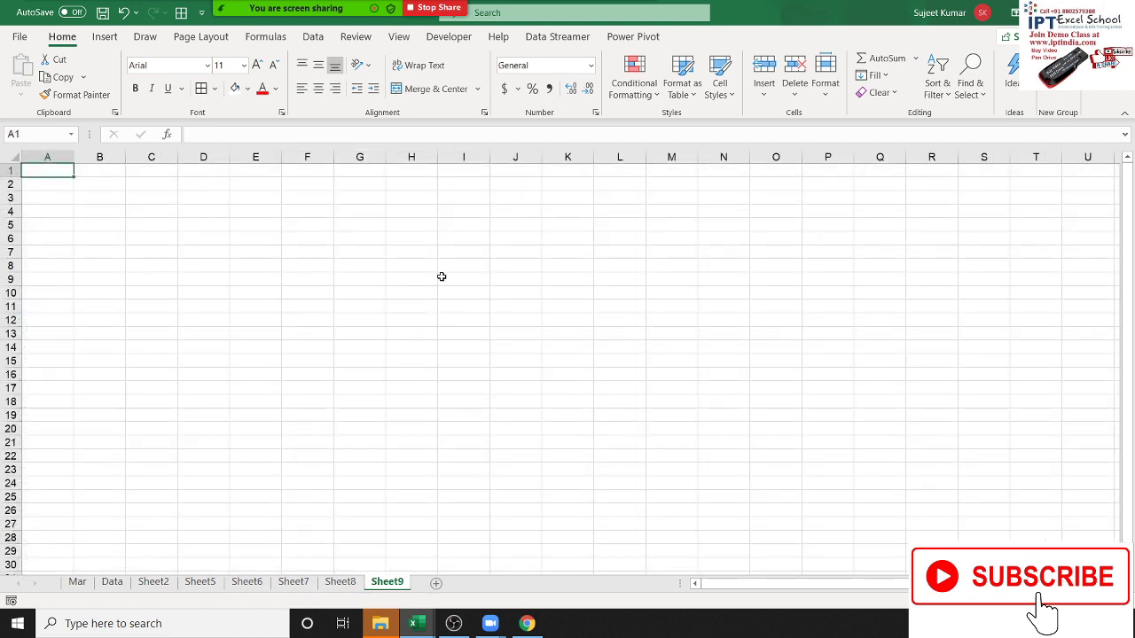
Narrow column G on Sheet9 and enter a right-aligned 12 in G1.
{"action": "left_click_drag", "start_coordinate": [386, 157], "coordinate": [367, 157]}
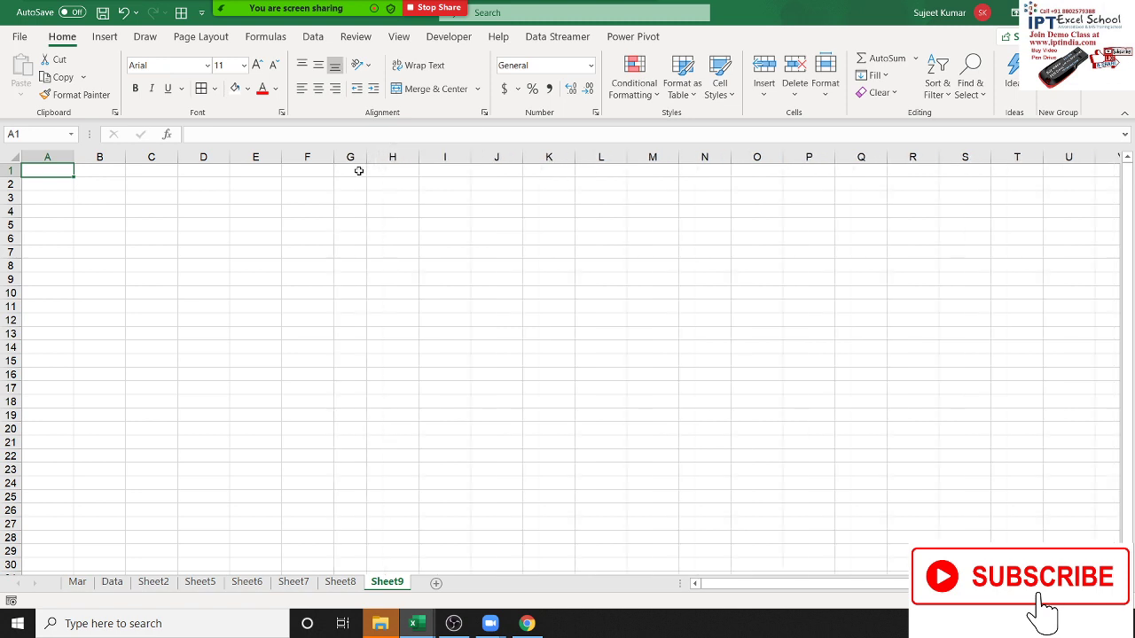
{"action": "left_click", "coordinate": [359, 170]}
{"action": "type", "text": "12"}
{"action": "key", "text": "Return"}
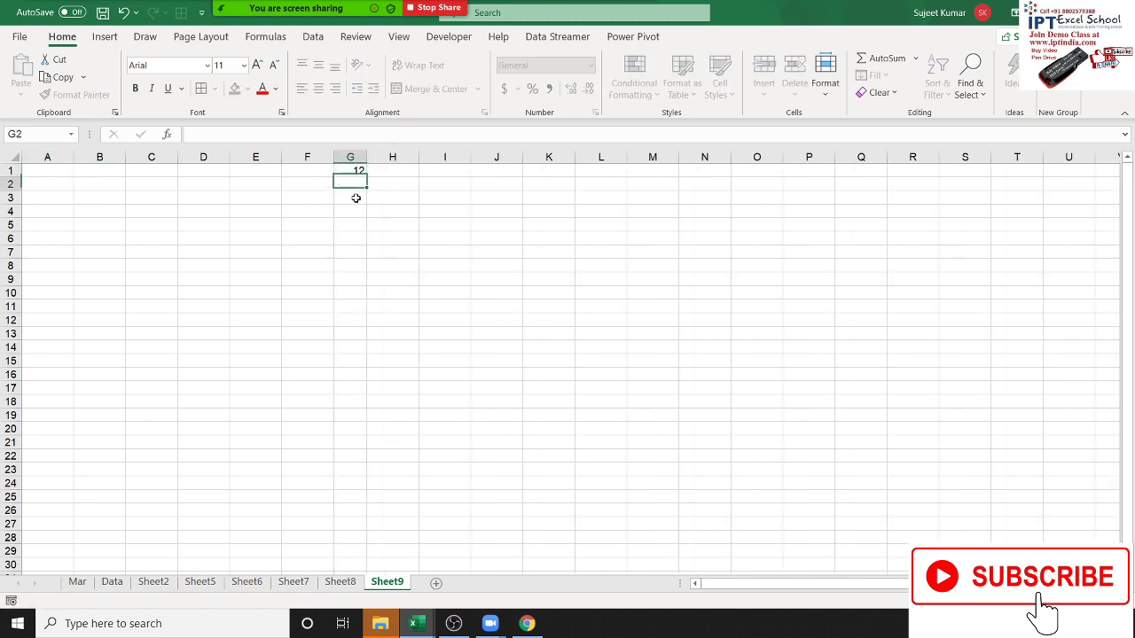
{"action": "left_click", "coordinate": [353, 170]}
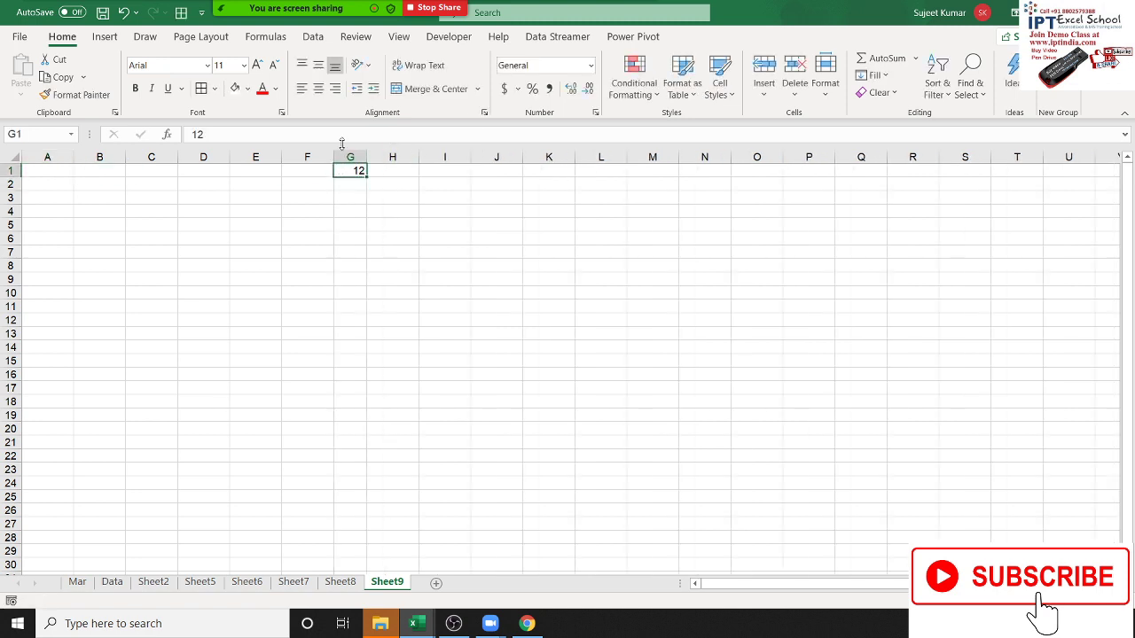
{"action": "left_click", "coordinate": [318, 92]}
{"action": "left_click_drag", "start_coordinate": [365, 155], "coordinate": [363, 154]}
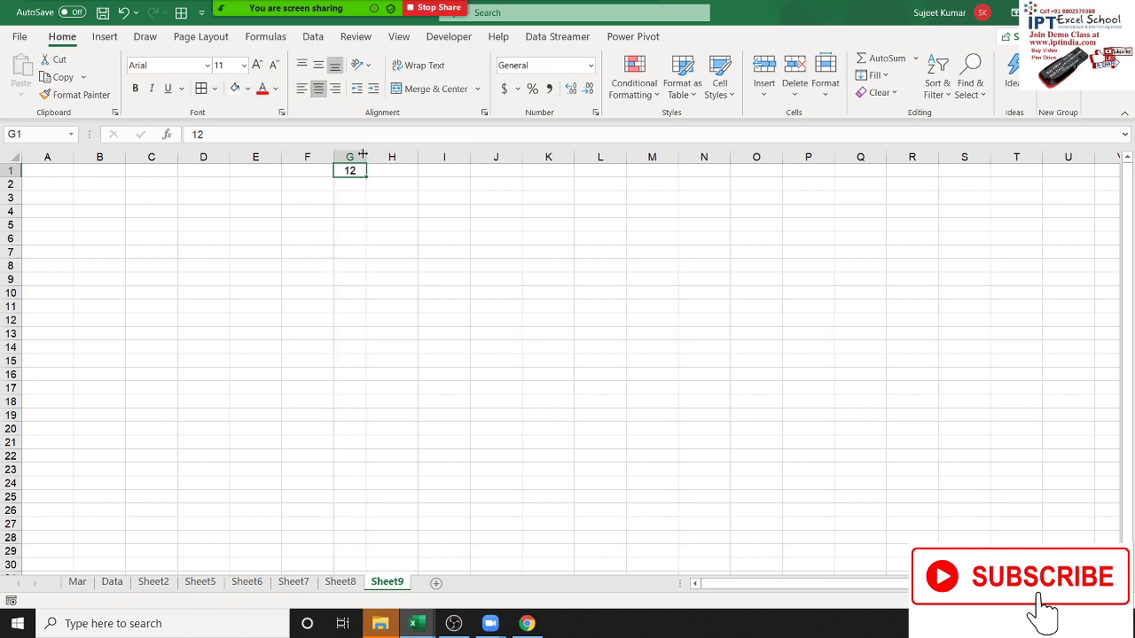
{"action": "left_click", "coordinate": [336, 91]}
{"action": "left_click", "coordinate": [391, 251]}
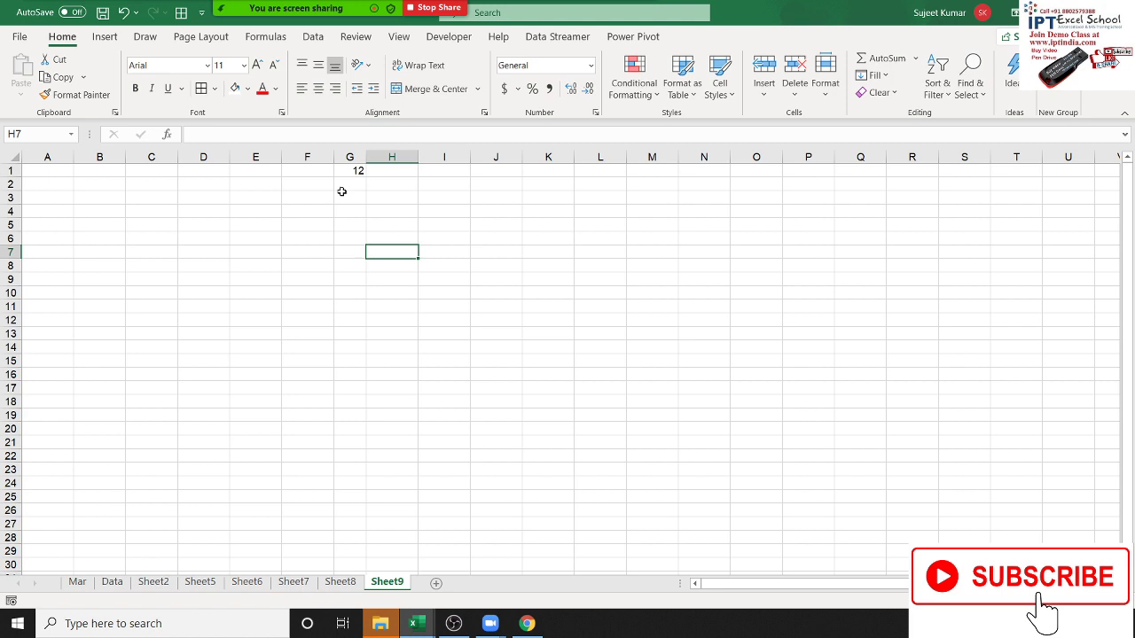
Select the range A1:F3 on Sheet9.
{"action": "left_click", "coordinate": [402, 233]}
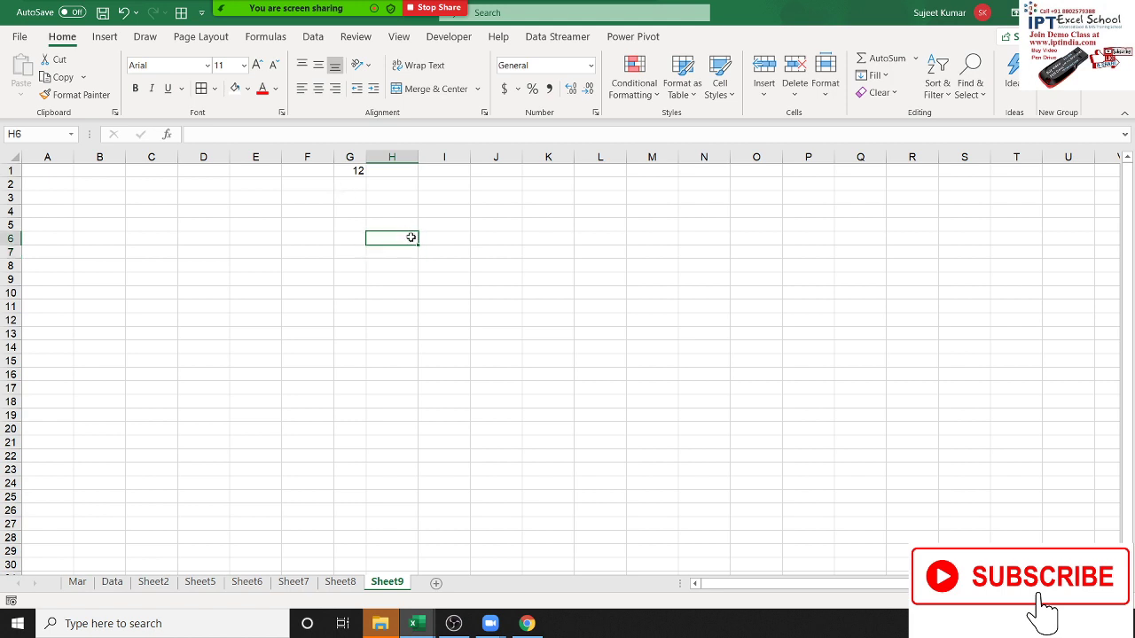
{"action": "left_click", "coordinate": [465, 224]}
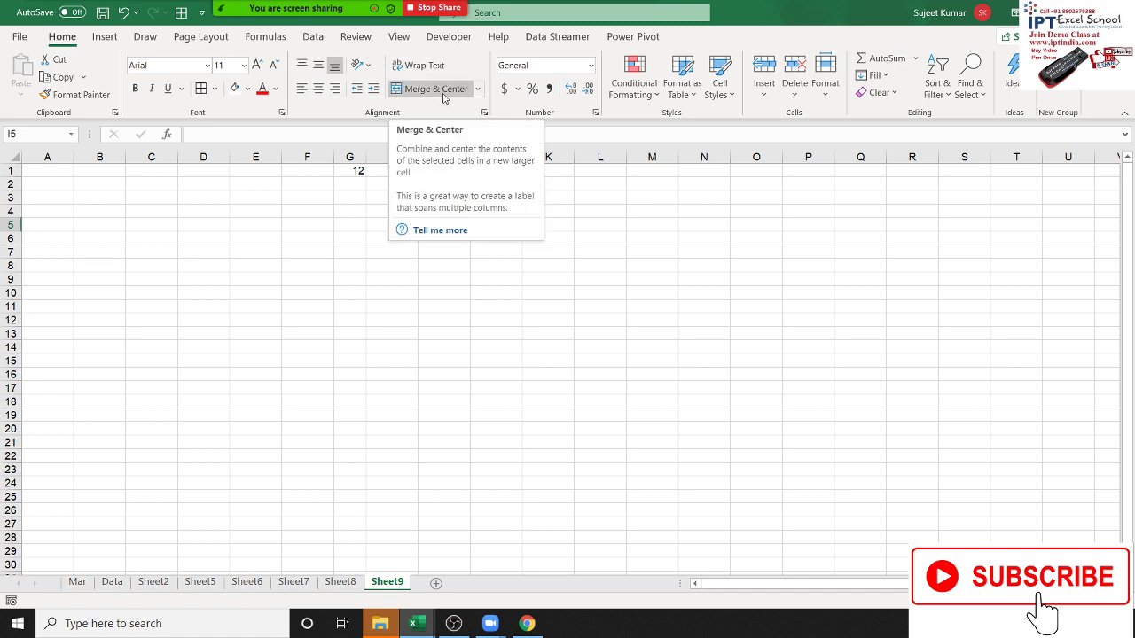
{"action": "left_click", "coordinate": [594, 276]}
{"action": "mouse_move", "coordinate": [439, 199]}
{"action": "left_mouse_down"}
{"action": "mouse_move", "coordinate": [503, 282]}
{"action": "mouse_move", "coordinate": [647, 320]}
{"action": "left_mouse_up"}
{"action": "left_click", "coordinate": [496, 334]}
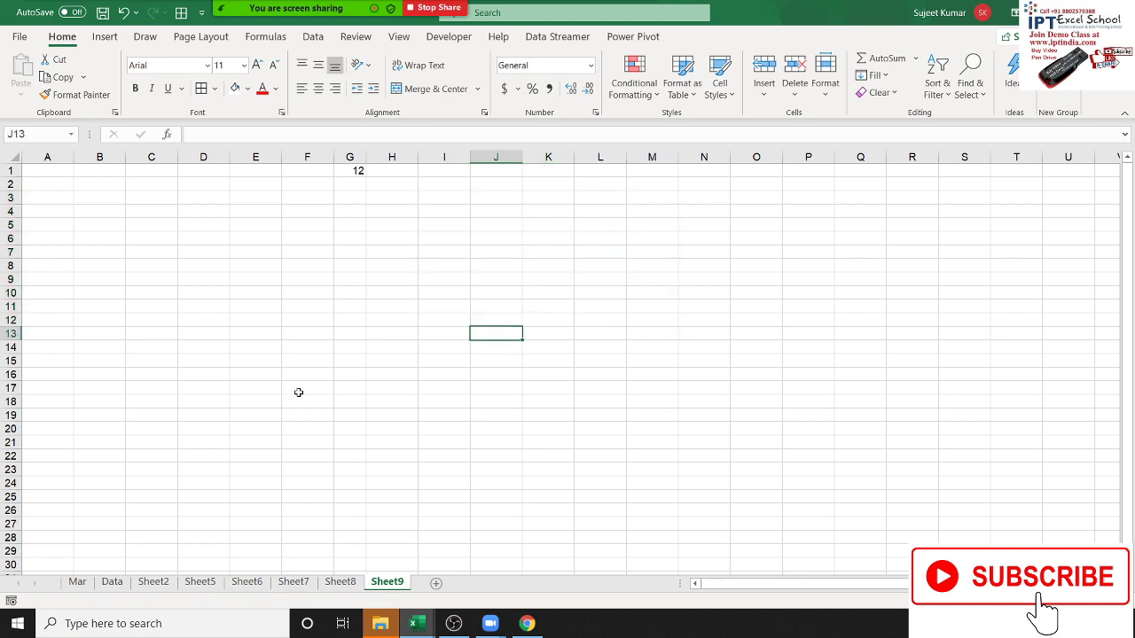
{"action": "mouse_move", "coordinate": [53, 172]}
{"action": "left_mouse_down"}
{"action": "mouse_move", "coordinate": [225, 215]}
{"action": "mouse_move", "coordinate": [301, 195]}
{"action": "left_mouse_up"}
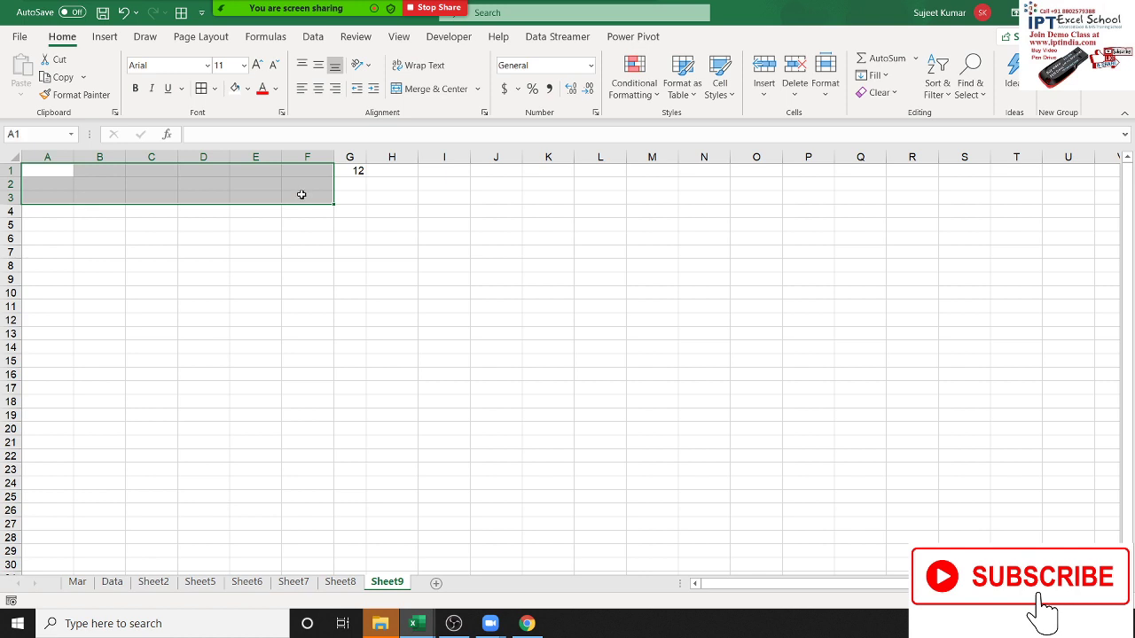
Apply Merge & Center to A1:F3, cancel a test entry, and switch to Chrome.
{"action": "left_click", "coordinate": [417, 93]}
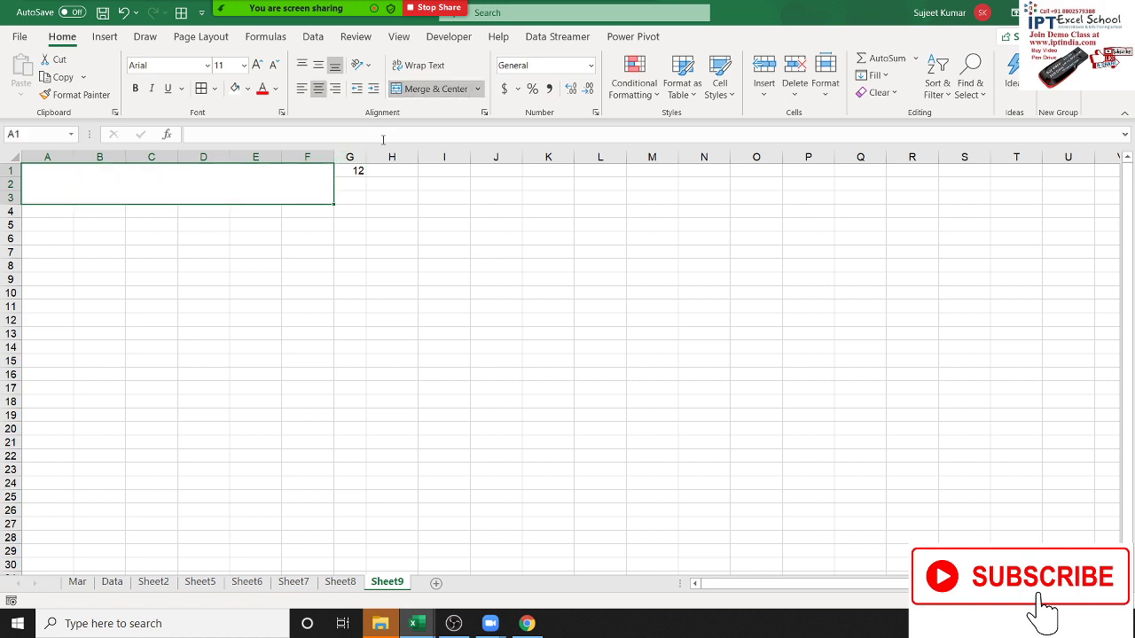
{"action": "type", "text": "vxvxc"}
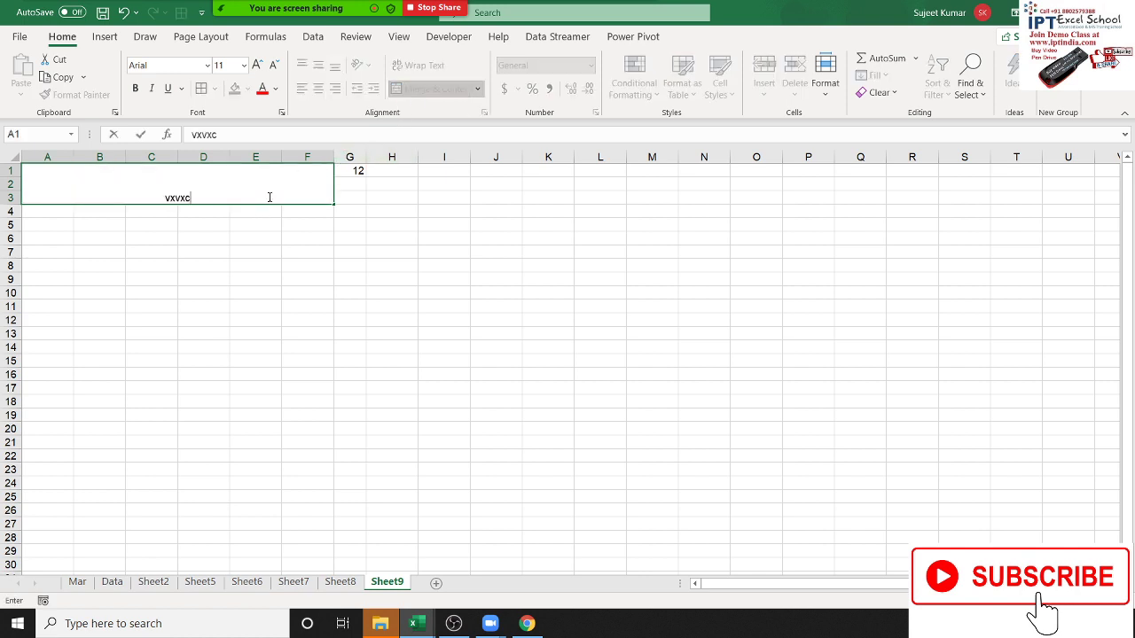
{"action": "key", "text": "Escape"}
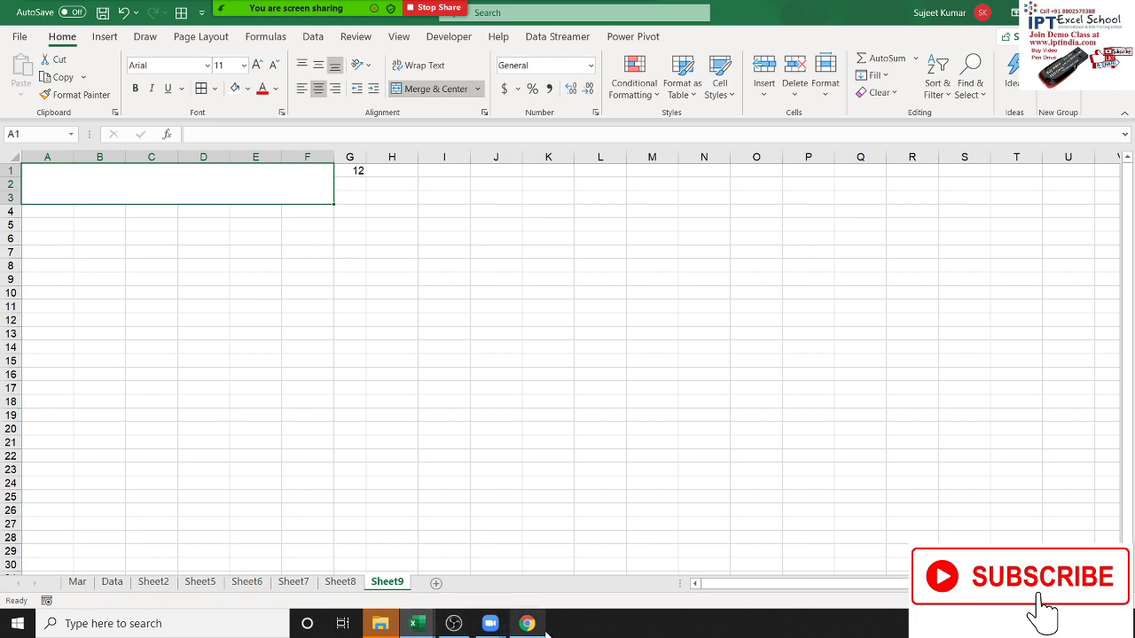
{"action": "left_click", "coordinate": [539, 628]}
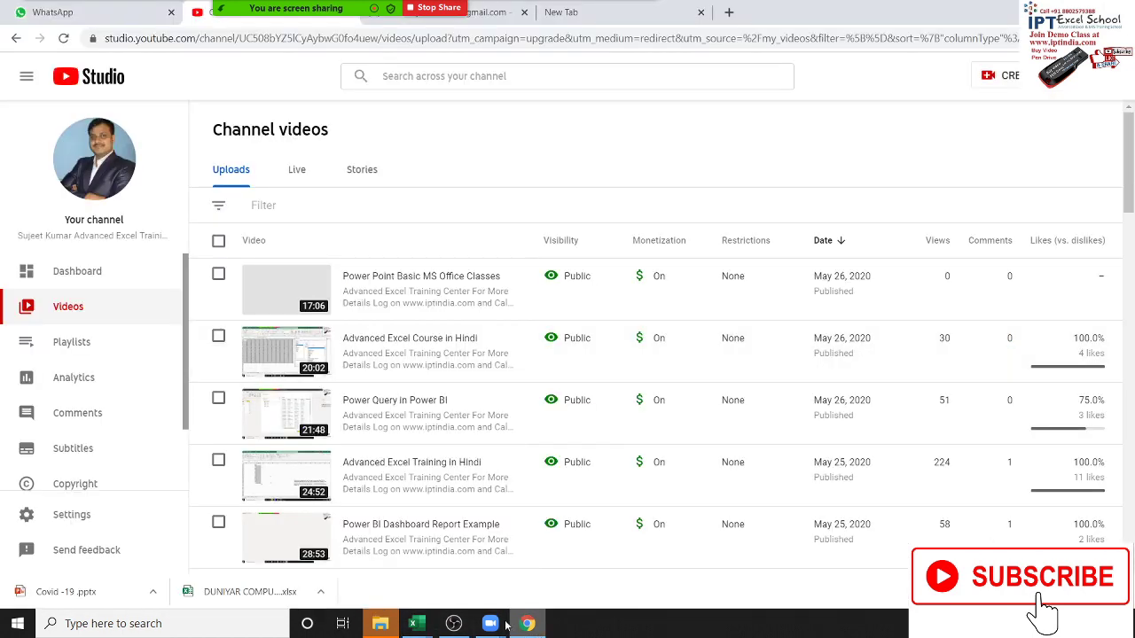
Open the Amazon.in order confirmation email from the Gmail inbox.
{"action": "left_click", "coordinate": [513, 17]}
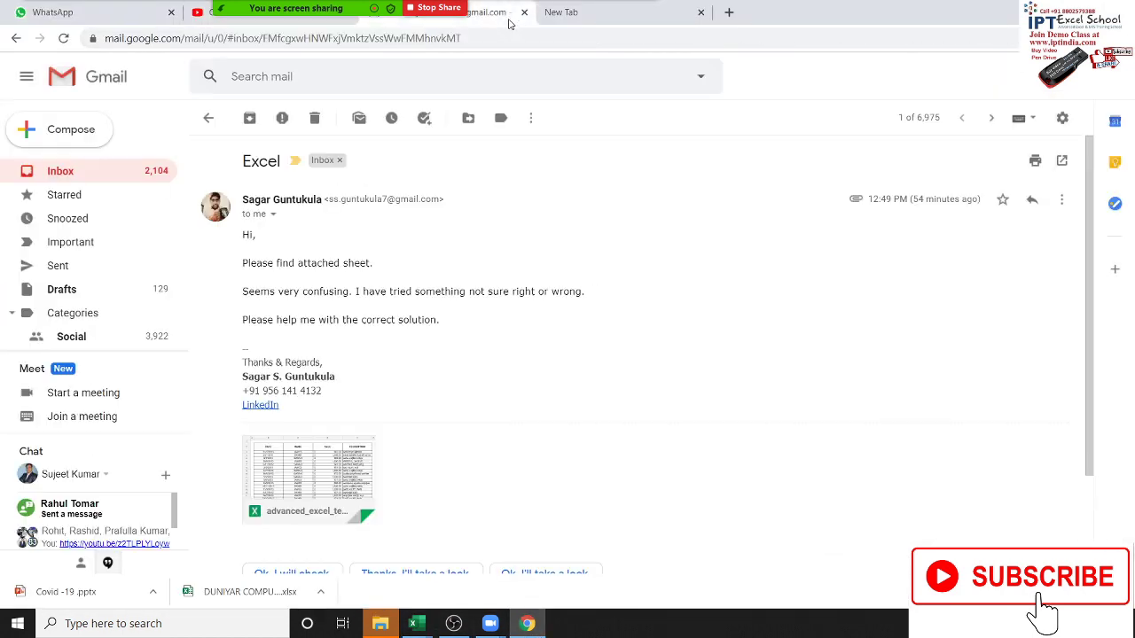
{"action": "left_click", "coordinate": [92, 185]}
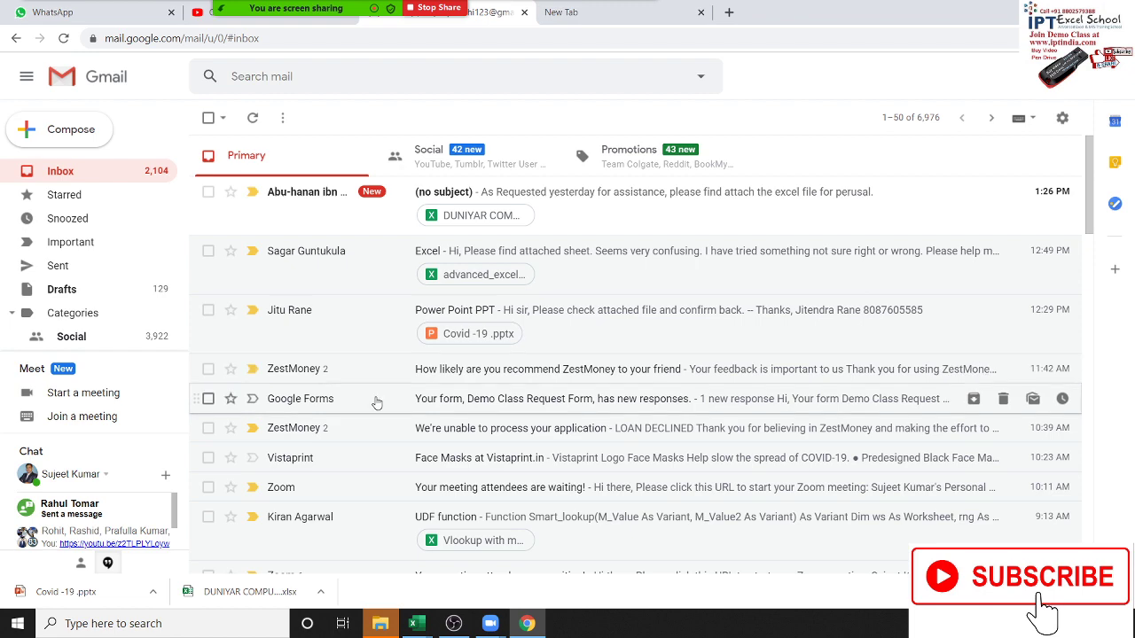
{"action": "scroll", "coordinate": [389, 413], "scroll_direction": "down", "scroll_amount": 1}
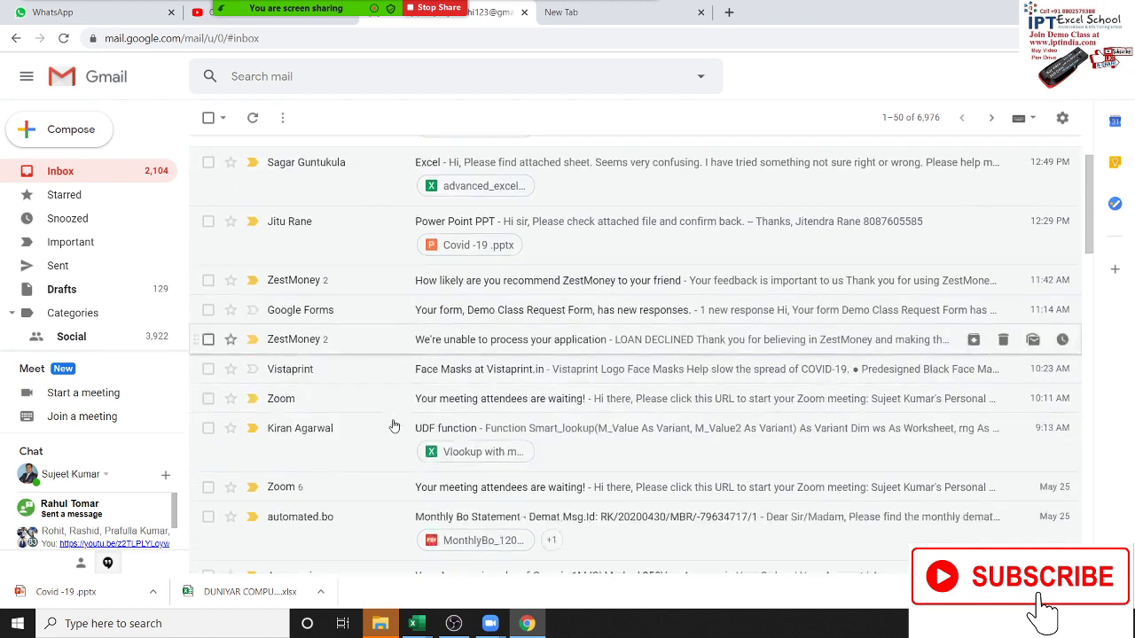
{"action": "scroll", "coordinate": [392, 421], "scroll_direction": "down", "scroll_amount": 1}
{"action": "scroll", "coordinate": [394, 427], "scroll_direction": "down", "scroll_amount": 1}
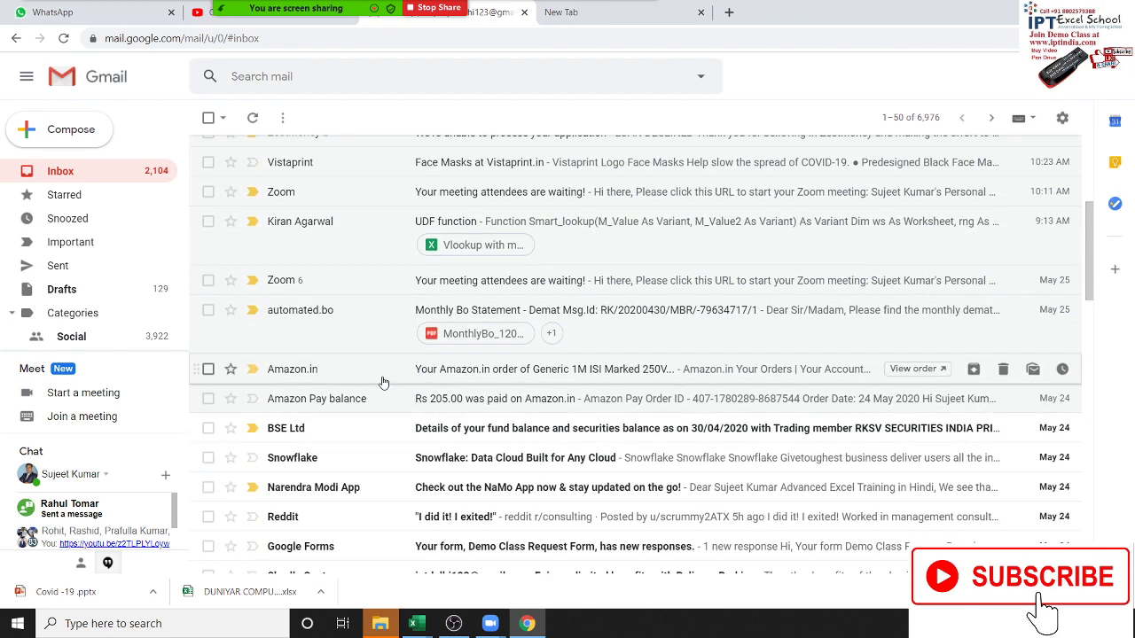
{"action": "left_click", "coordinate": [382, 381]}
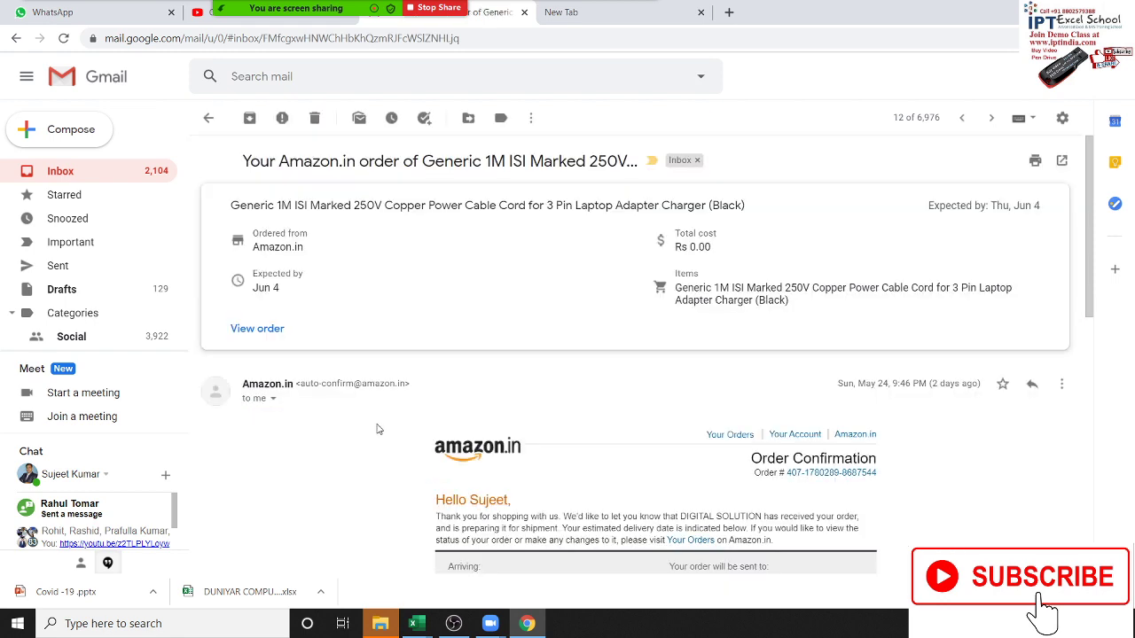
Select the email's opening thank-you paragraph and return to the Excel workbook.
{"action": "scroll", "coordinate": [566, 492], "scroll_direction": "down", "scroll_amount": 2}
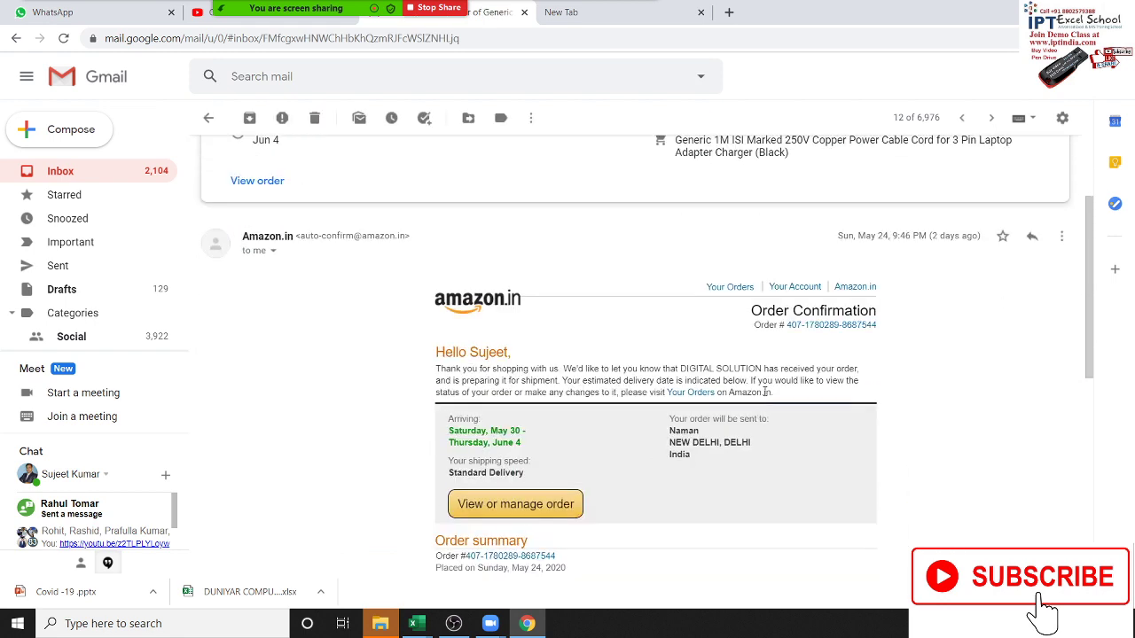
{"action": "left_click_drag", "start_coordinate": [780, 397], "coordinate": [436, 374]}
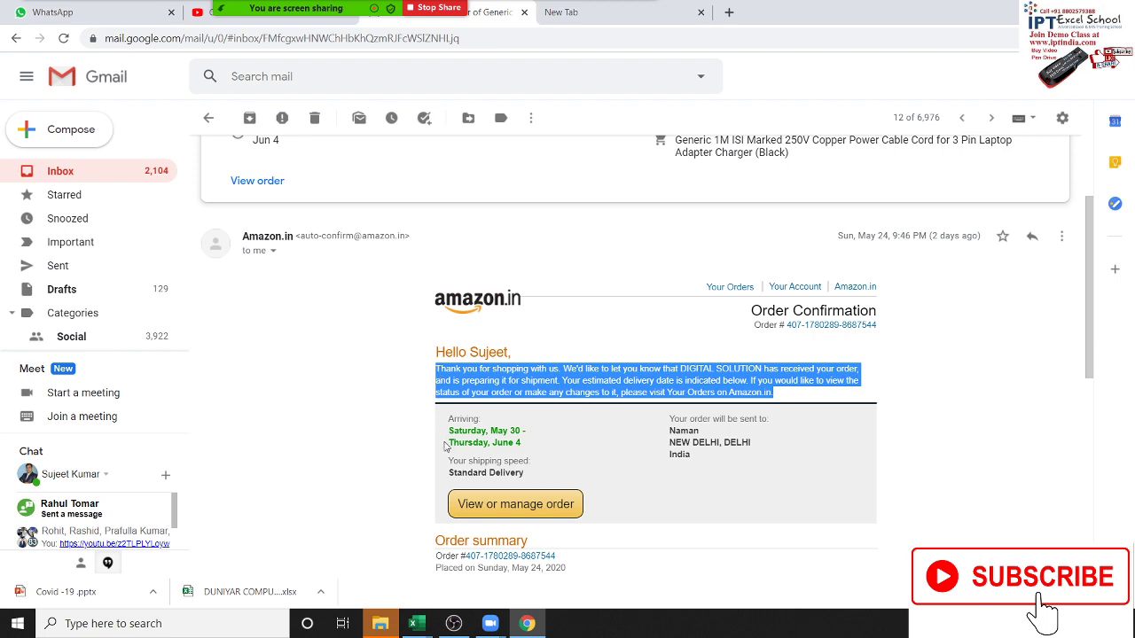
{"action": "key", "text": "alt+Tab"}
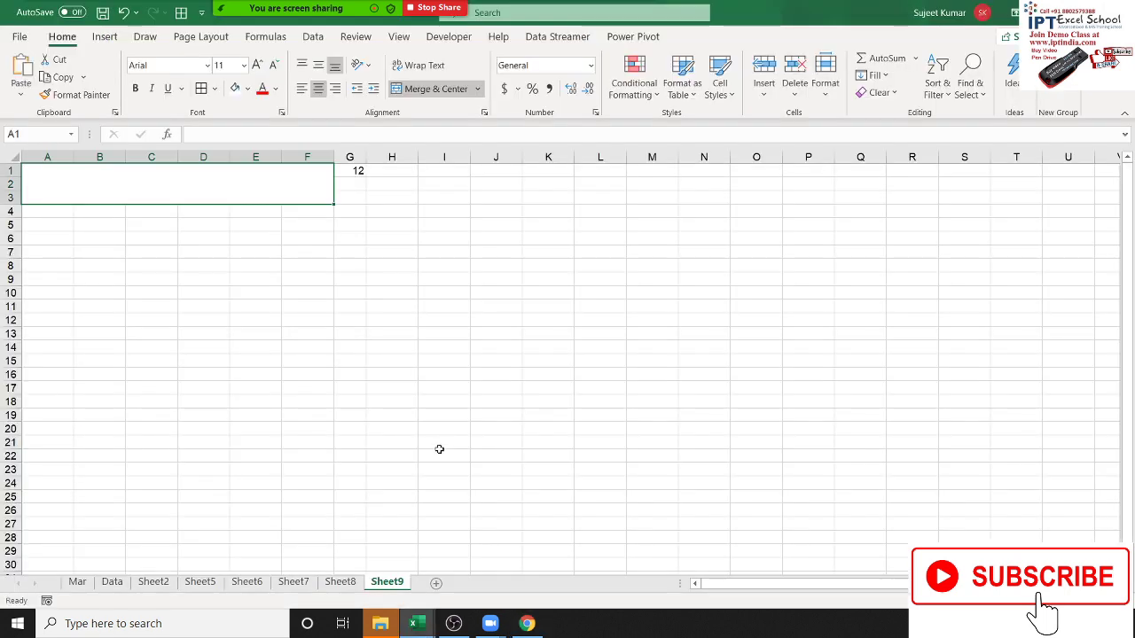
Paste the copied order thank-you paragraph into cell I9.
{"action": "left_click", "coordinate": [443, 281]}
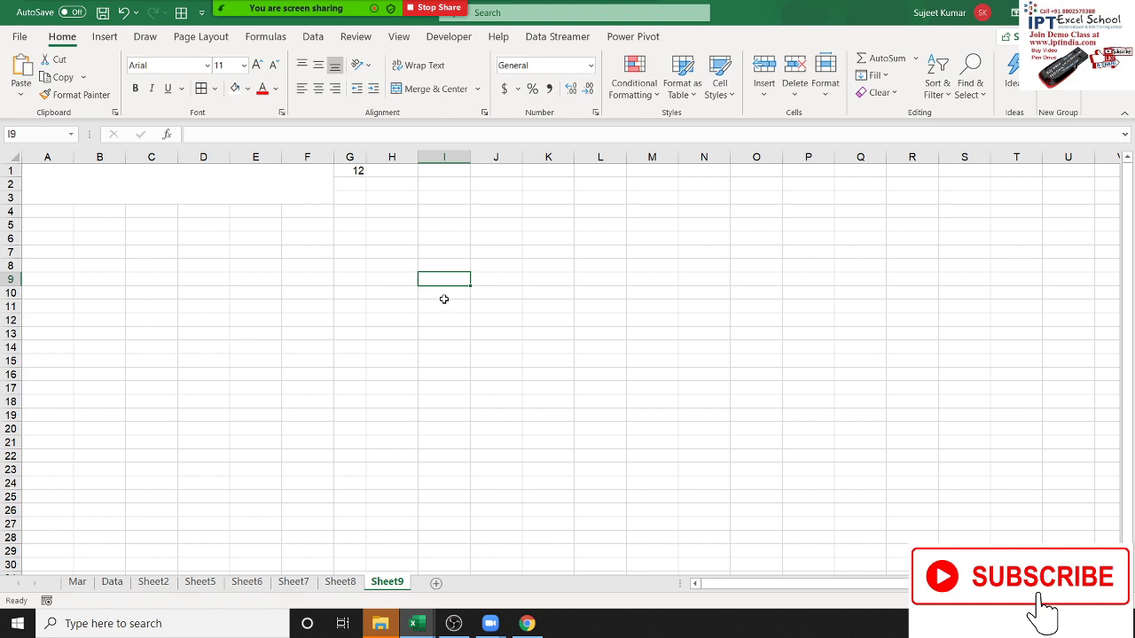
{"action": "key", "text": "ctrl+v"}
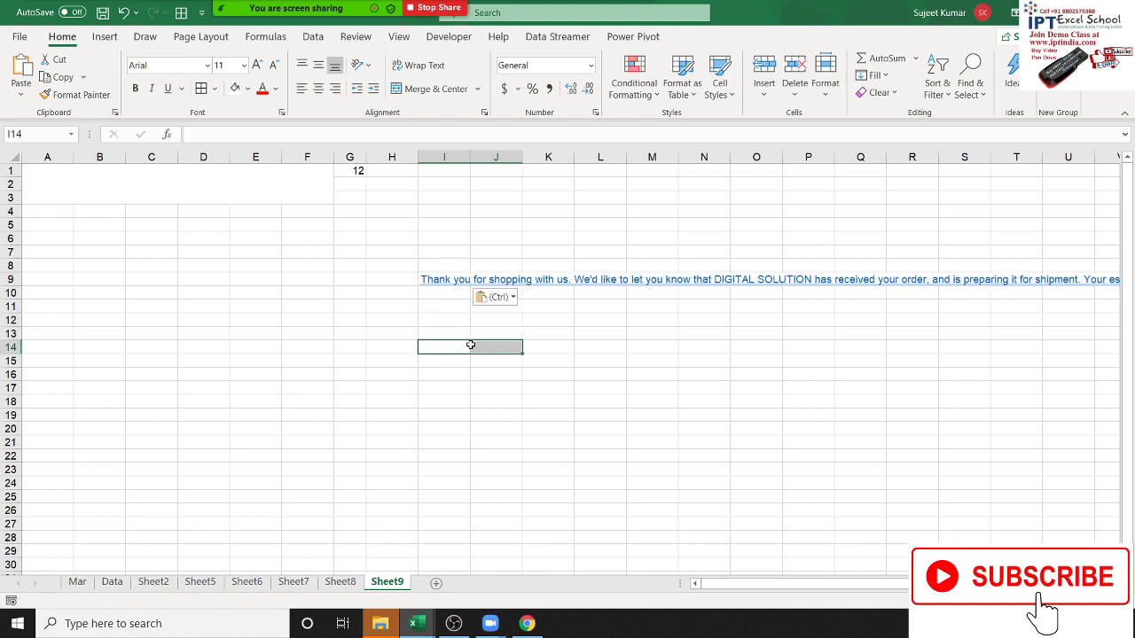
{"action": "left_click_drag", "start_coordinate": [457, 347], "coordinate": [471, 348]}
{"action": "key", "text": "ctrl+z"}
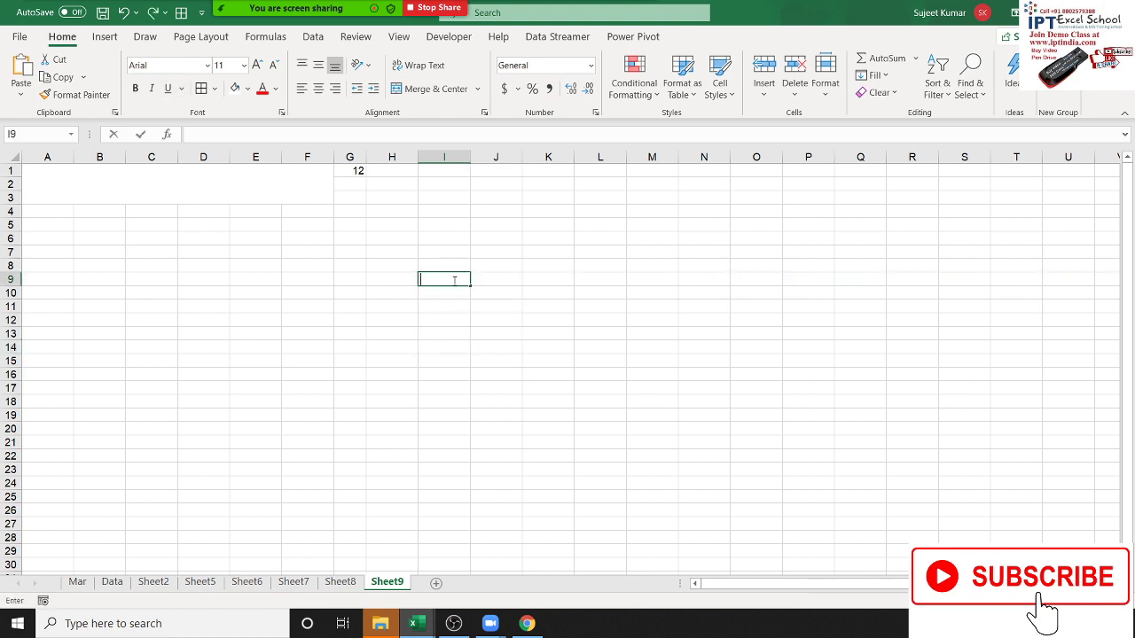
{"action": "left_click", "coordinate": [452, 332]}
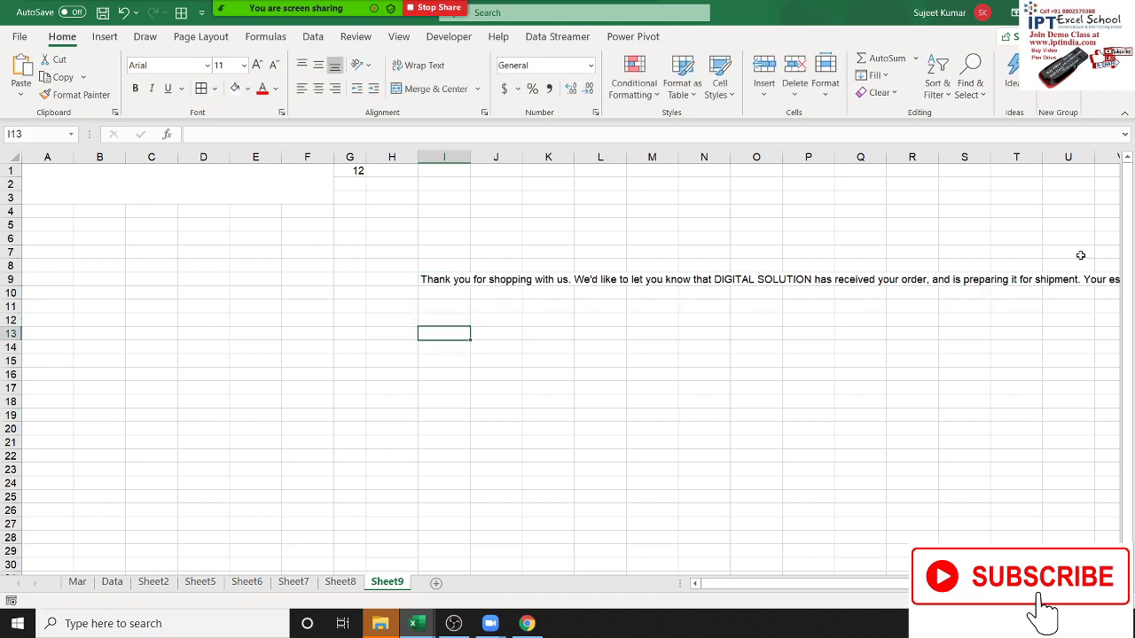
{"action": "left_click_drag", "start_coordinate": [720, 584], "coordinate": [734, 583]}
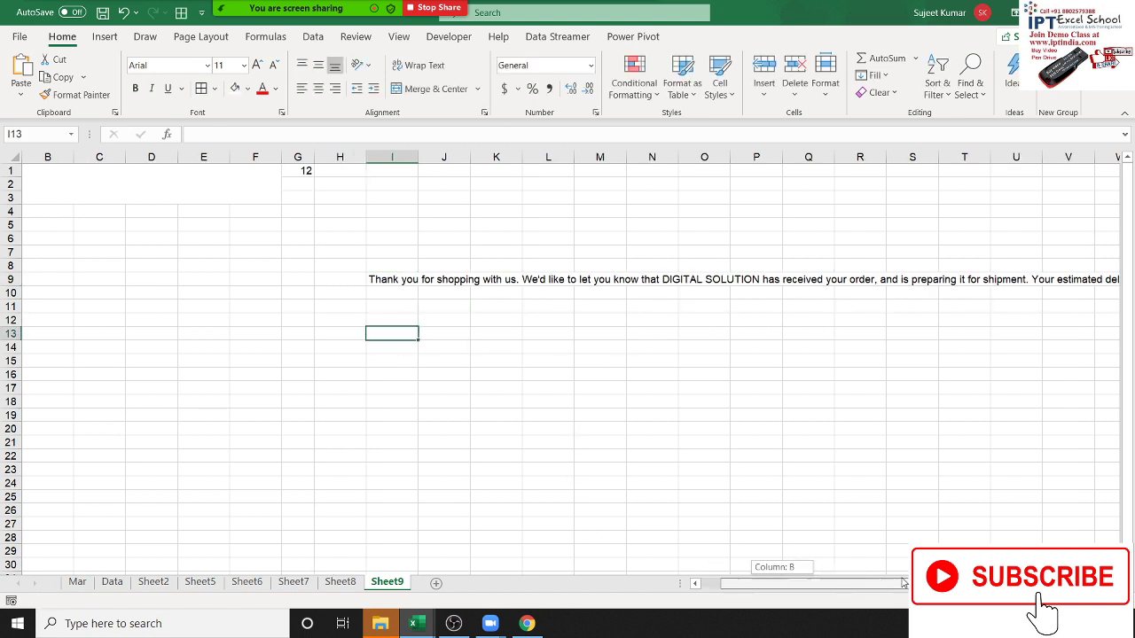
Merge I9:R15 and set the paragraph to wrap, middle-align vertically and left-align.
{"action": "mouse_move", "coordinate": [437, 275]}
{"action": "left_mouse_down"}
{"action": "mouse_move", "coordinate": [529, 282]}
{"action": "mouse_move", "coordinate": [918, 362]}
{"action": "left_mouse_up"}
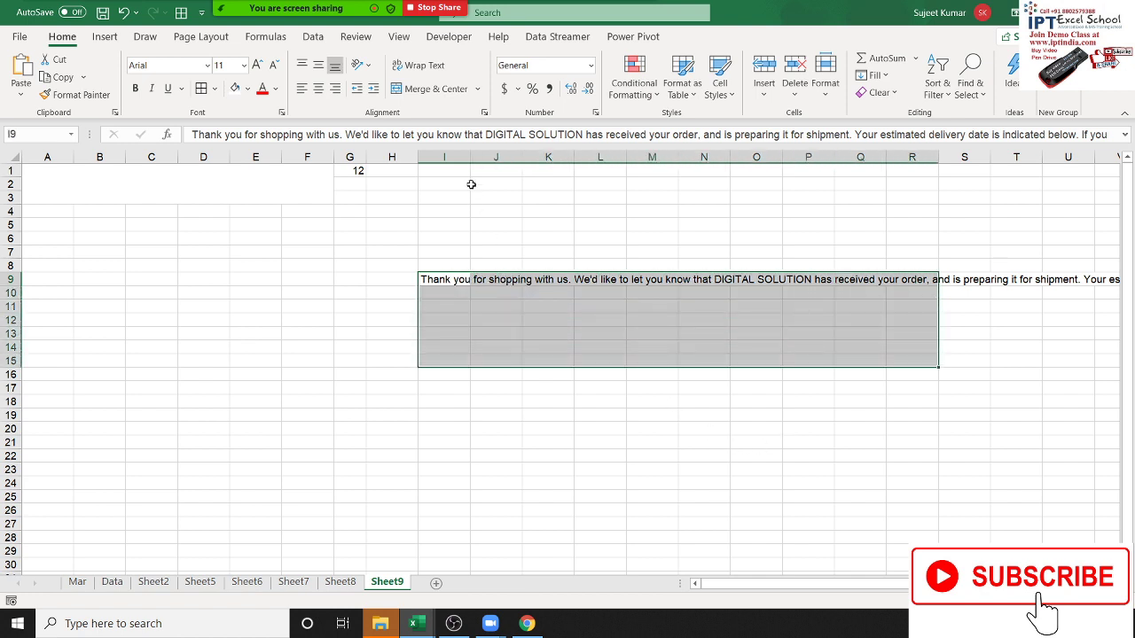
{"action": "left_click", "coordinate": [424, 93]}
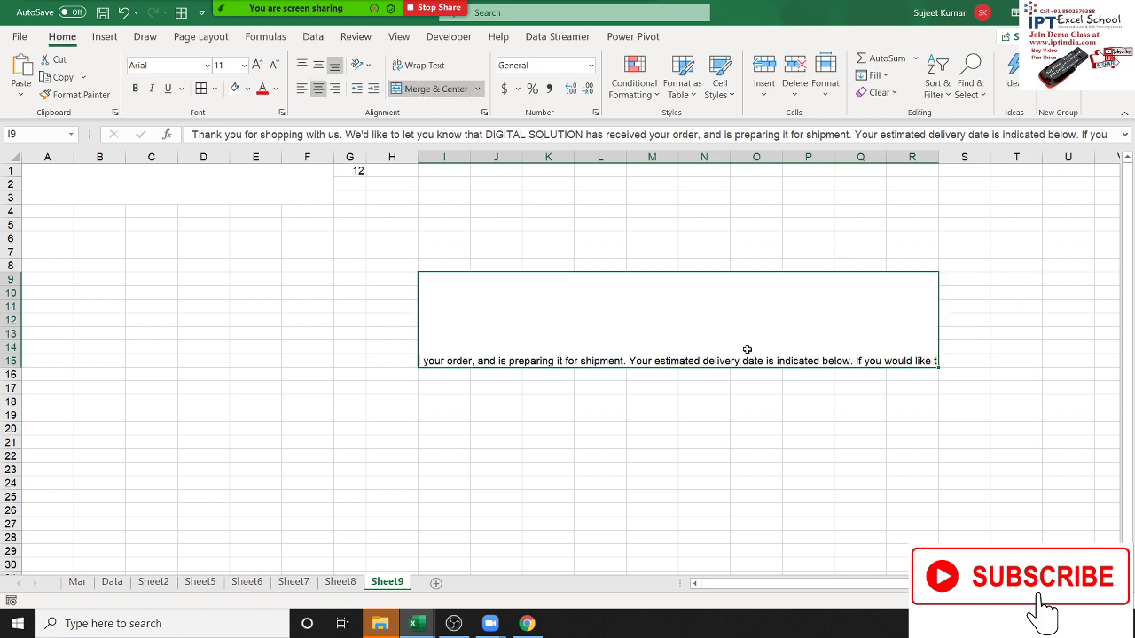
{"action": "left_click", "coordinate": [414, 66]}
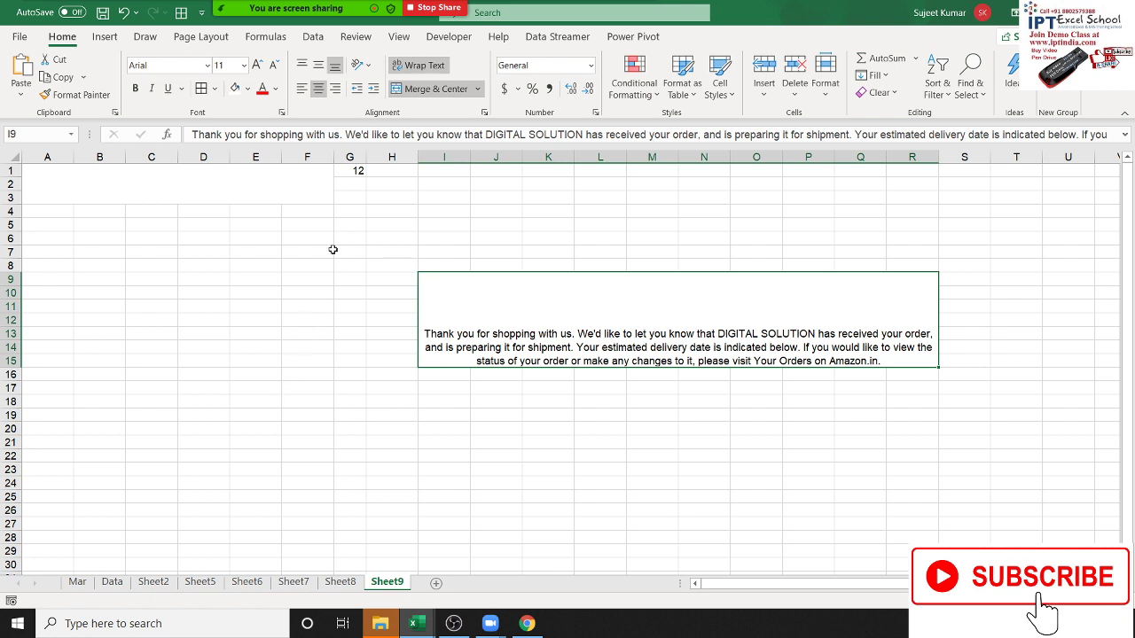
{"action": "left_click", "coordinate": [318, 65]}
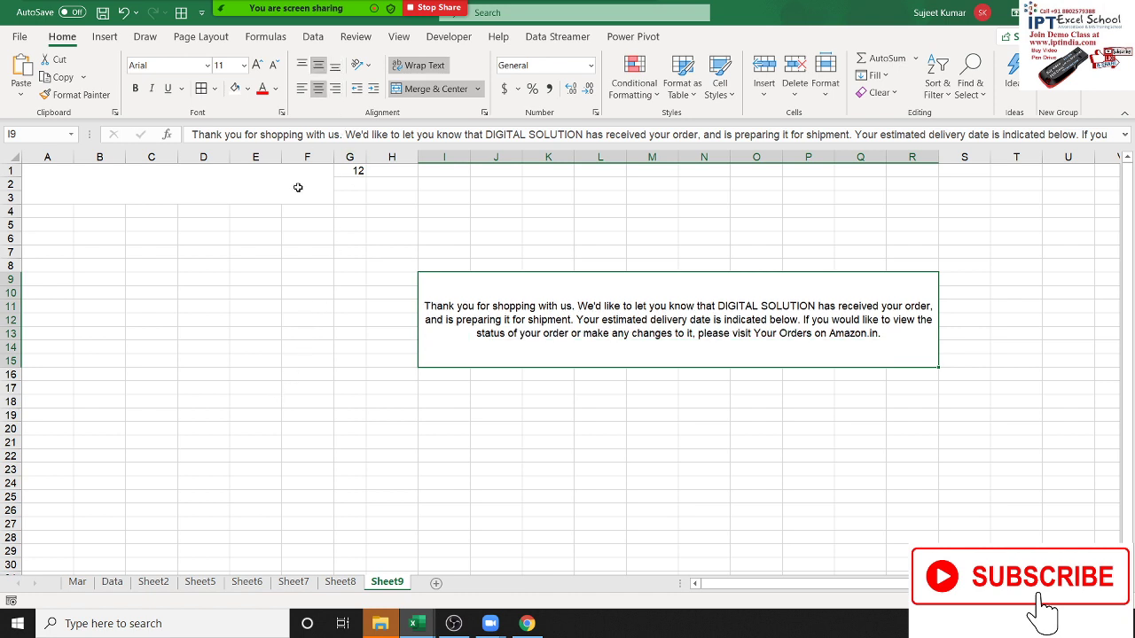
{"action": "left_click", "coordinate": [301, 89]}
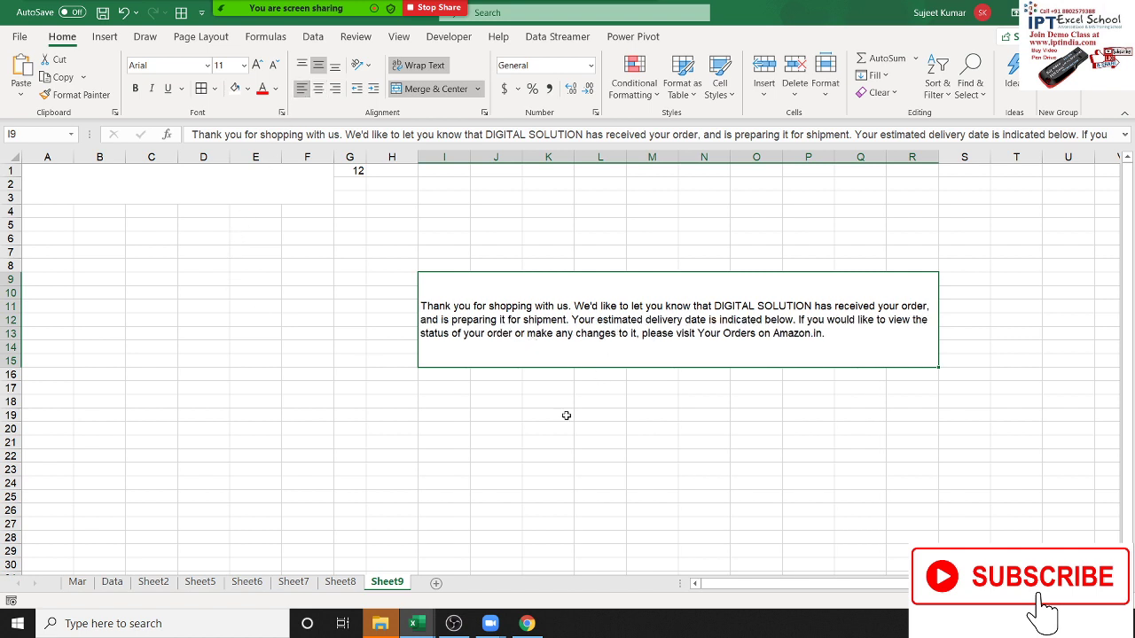
Select B12:F20 and try a single-cell merge, then undo it.
{"action": "left_click", "coordinate": [494, 451]}
{"action": "left_click", "coordinate": [511, 363]}
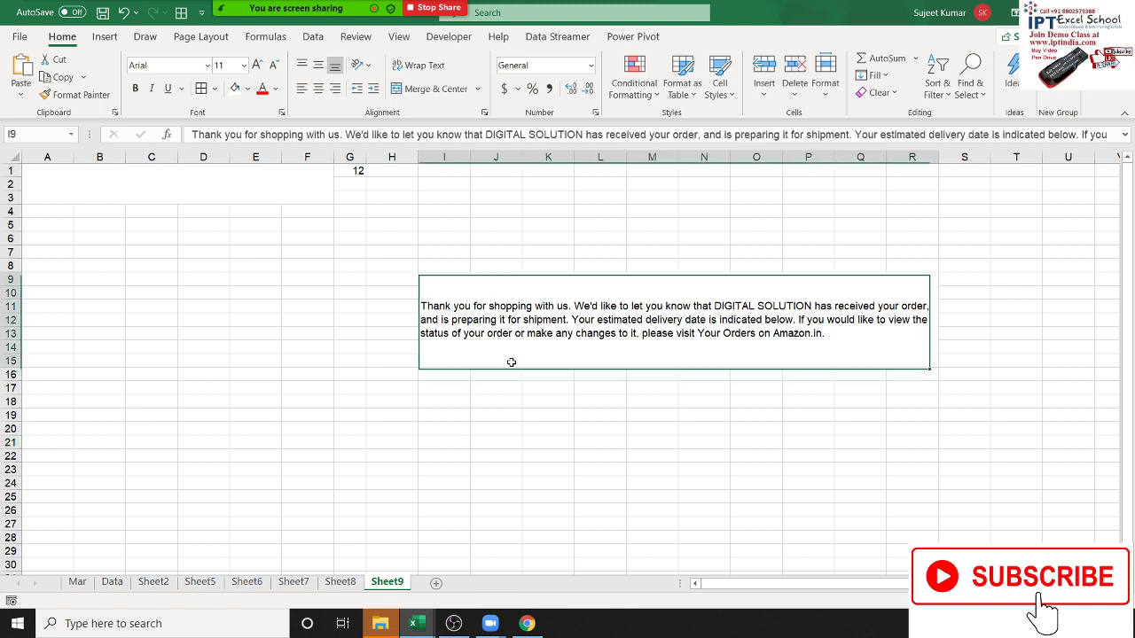
{"action": "left_click", "coordinate": [290, 426]}
{"action": "left_click_drag", "start_coordinate": [92, 321], "coordinate": [289, 430]}
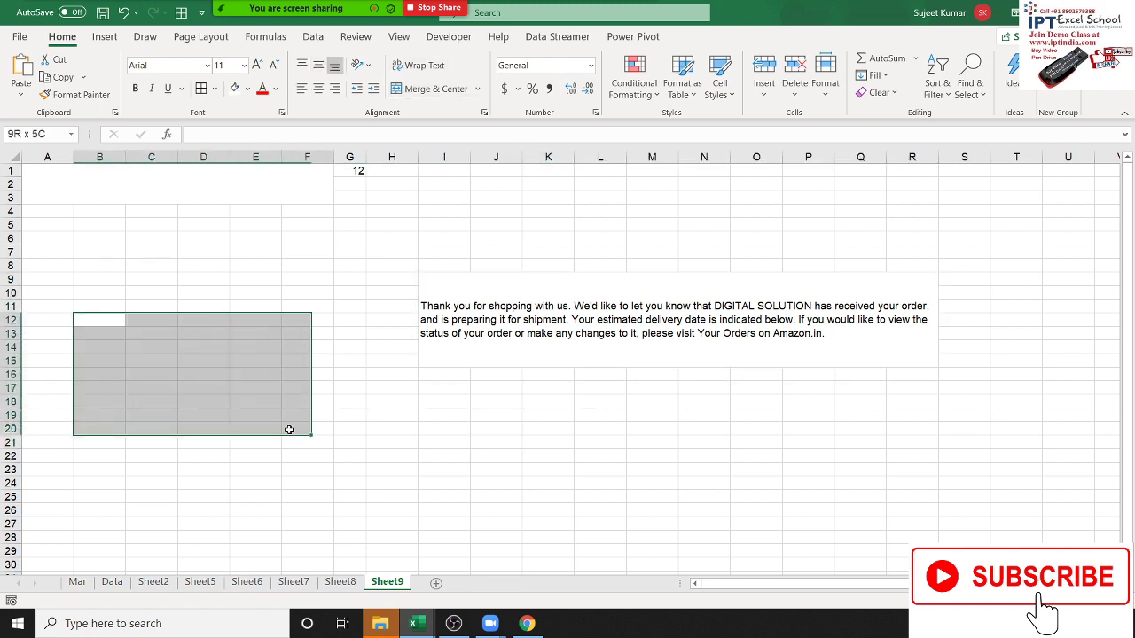
{"action": "left_click", "coordinate": [432, 89]}
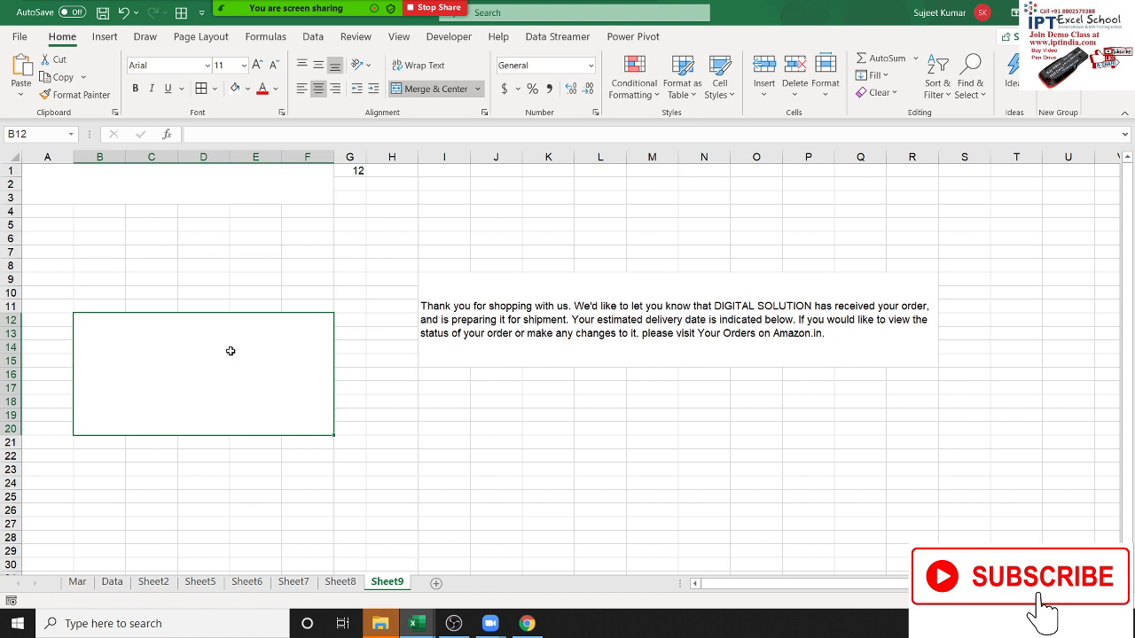
{"action": "key", "text": "ctrl+z"}
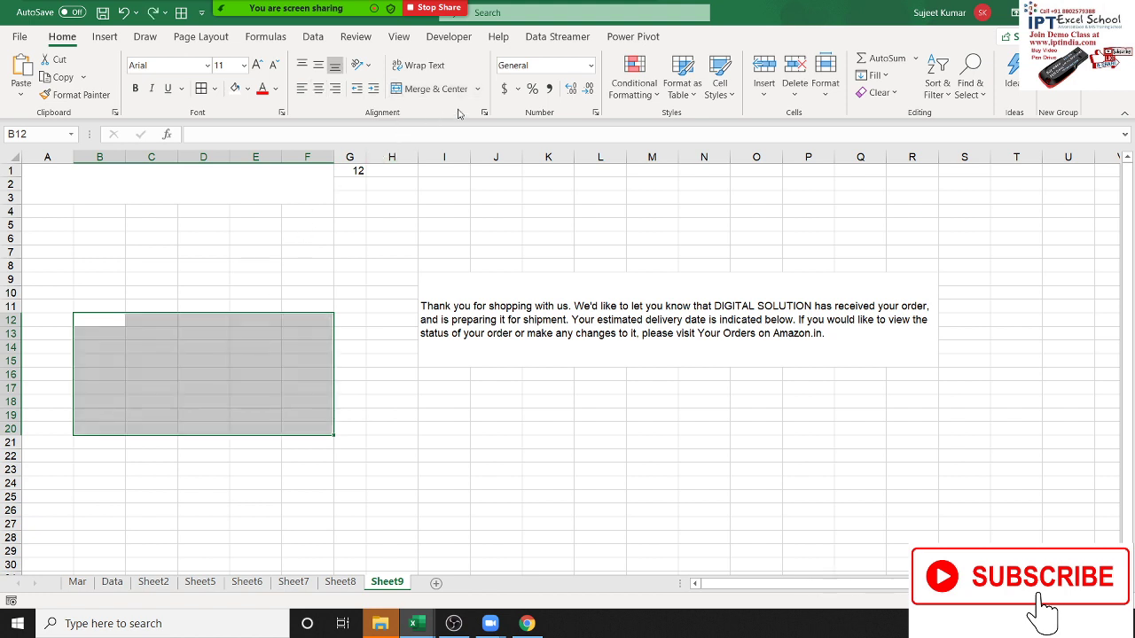
Apply Merge Across to B12:F20 from the merge options list.
{"action": "left_click", "coordinate": [478, 89]}
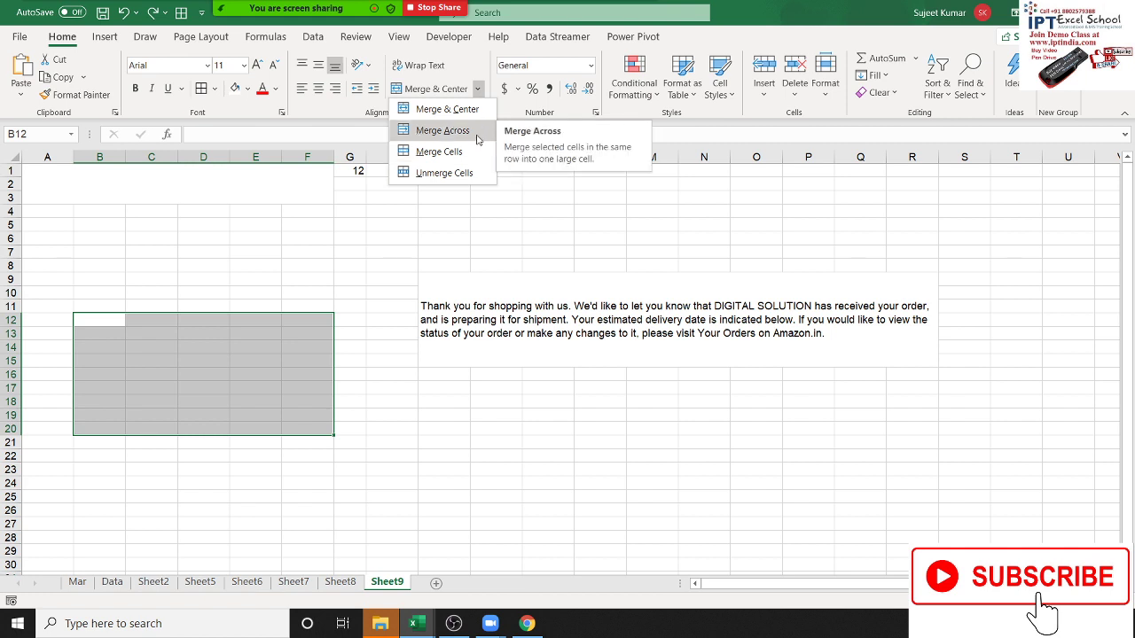
{"action": "left_click", "coordinate": [477, 138]}
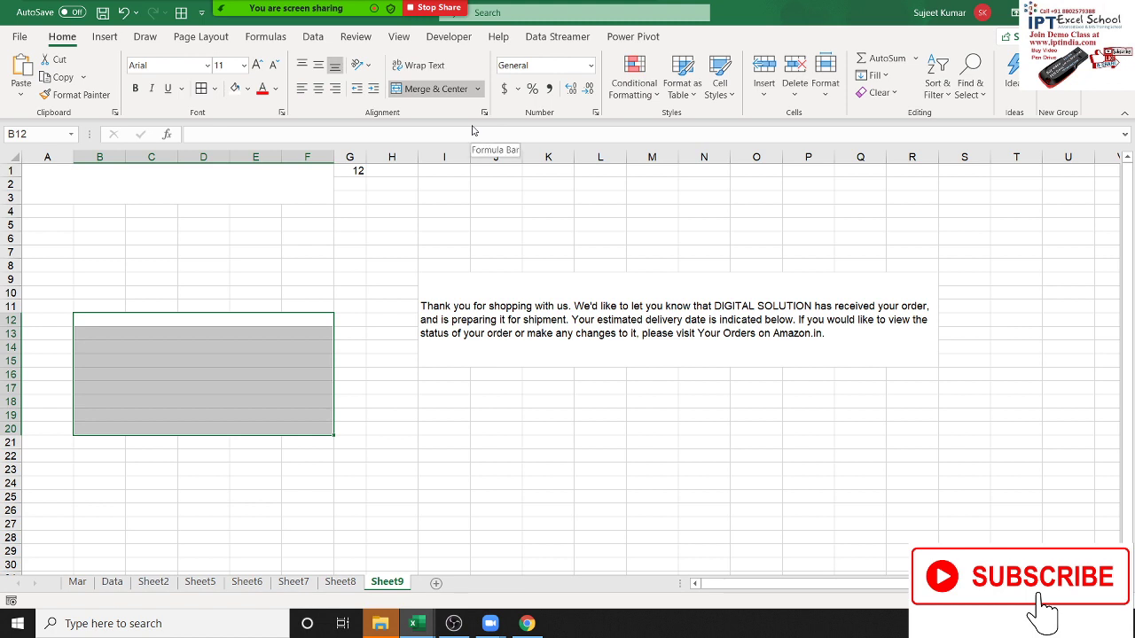
{"action": "left_click", "coordinate": [359, 350]}
Check that rows 13 through 20 are each a single merged B:F cell.
{"action": "left_click", "coordinate": [300, 332]}
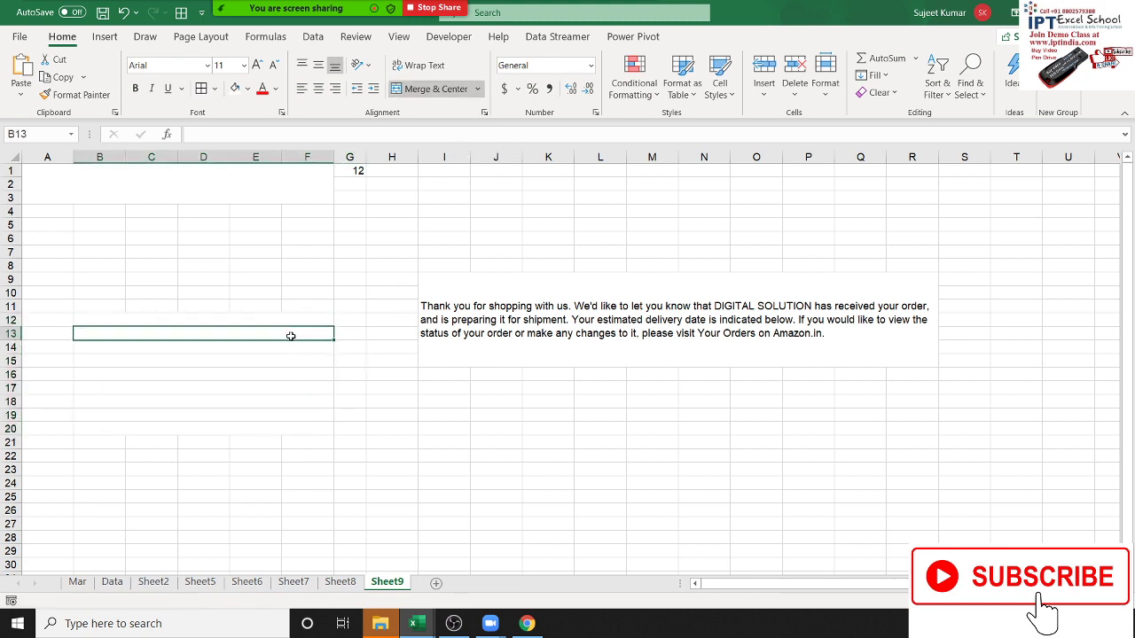
{"action": "left_click", "coordinate": [290, 344]}
{"action": "left_click", "coordinate": [292, 374]}
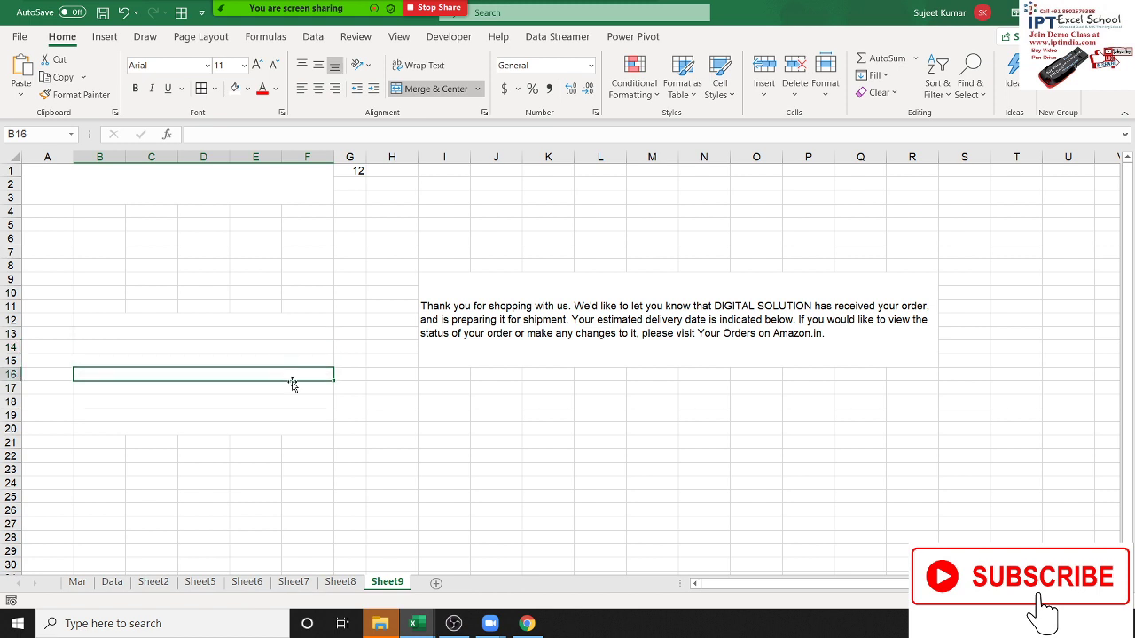
{"action": "left_click", "coordinate": [291, 387]}
{"action": "left_click", "coordinate": [293, 401]}
{"action": "left_click", "coordinate": [294, 416]}
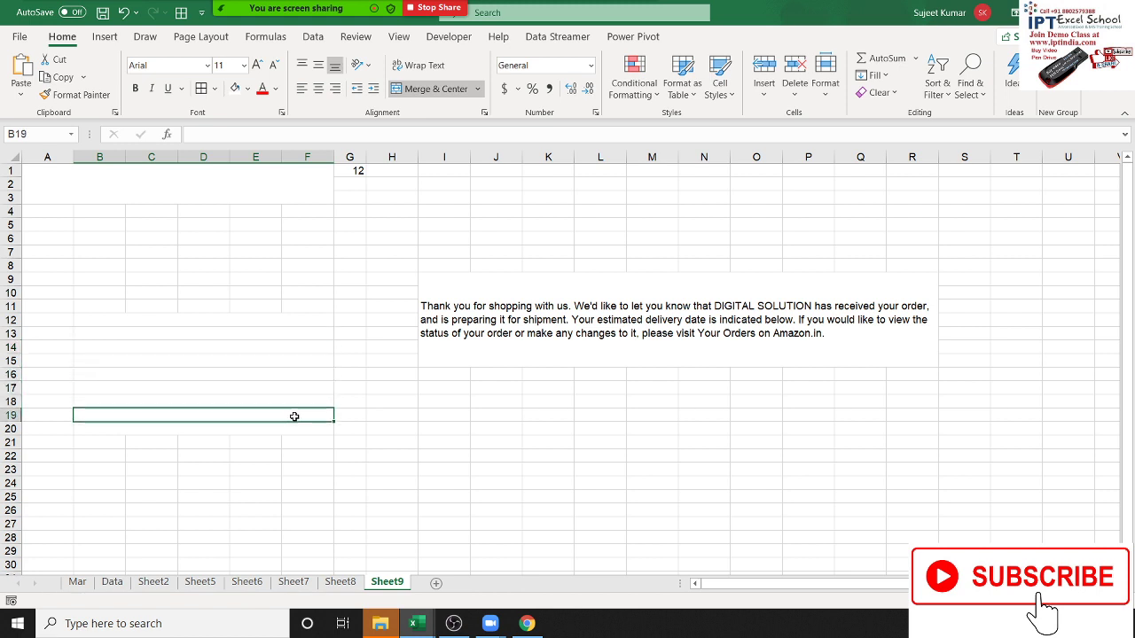
{"action": "left_click", "coordinate": [295, 432]}
{"action": "left_click_drag", "start_coordinate": [295, 421], "coordinate": [290, 330]}
{"action": "left_click", "coordinate": [494, 441]}
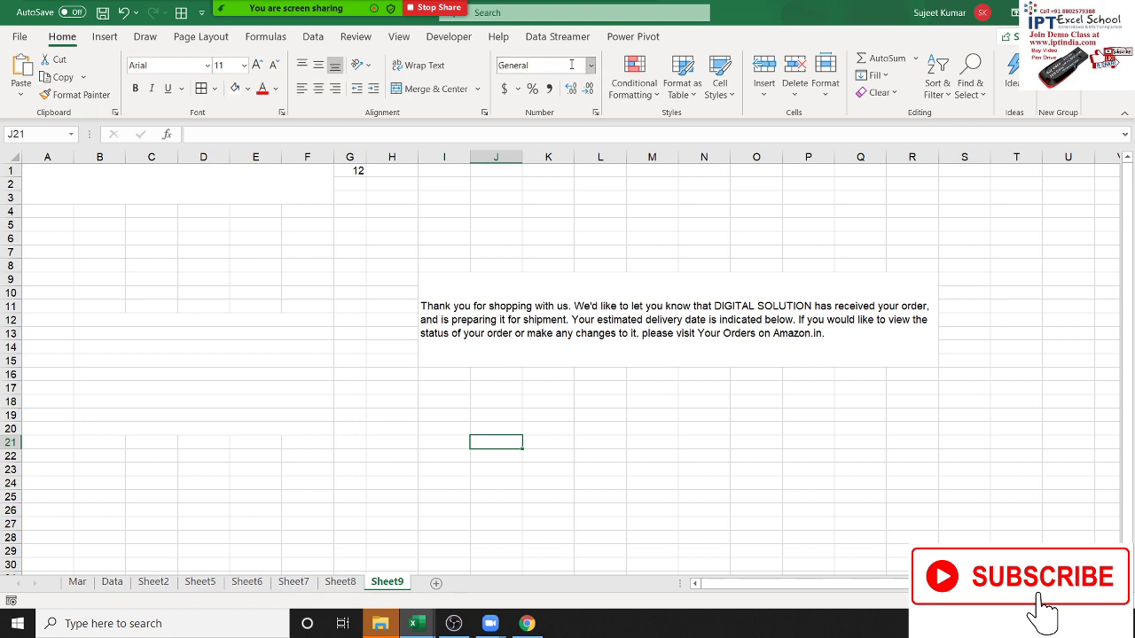
Open Format Cells for L19:N23, close it unchanged, and add a blank Sheet10.
{"action": "left_click_drag", "start_coordinate": [581, 414], "coordinate": [681, 458]}
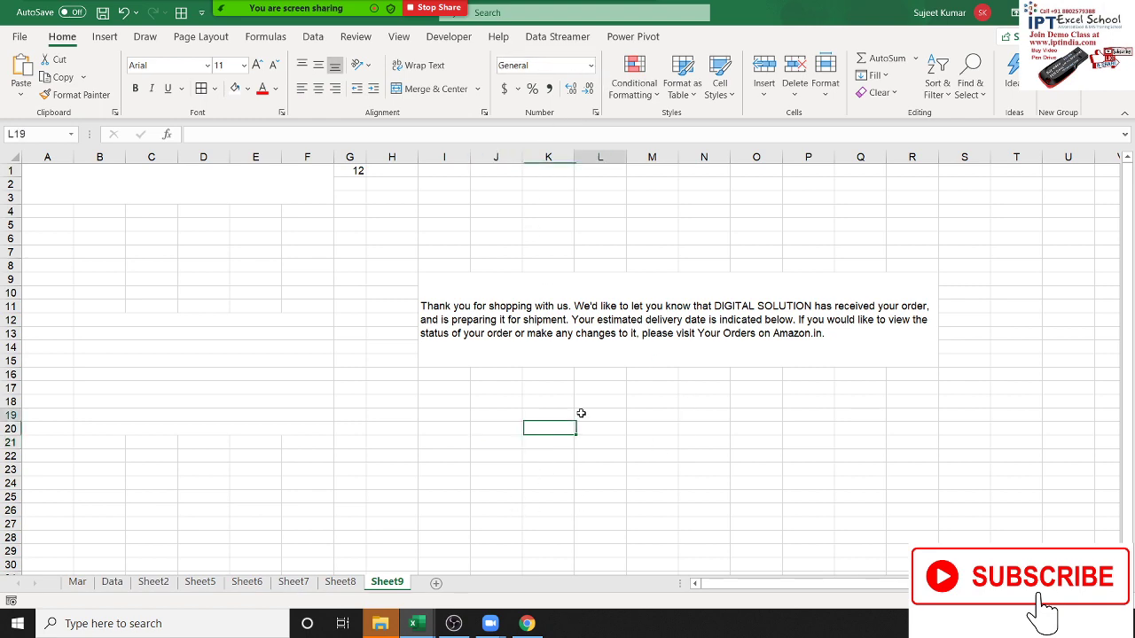
{"action": "right_click", "coordinate": [669, 443]}
{"action": "left_click", "coordinate": [714, 362]}
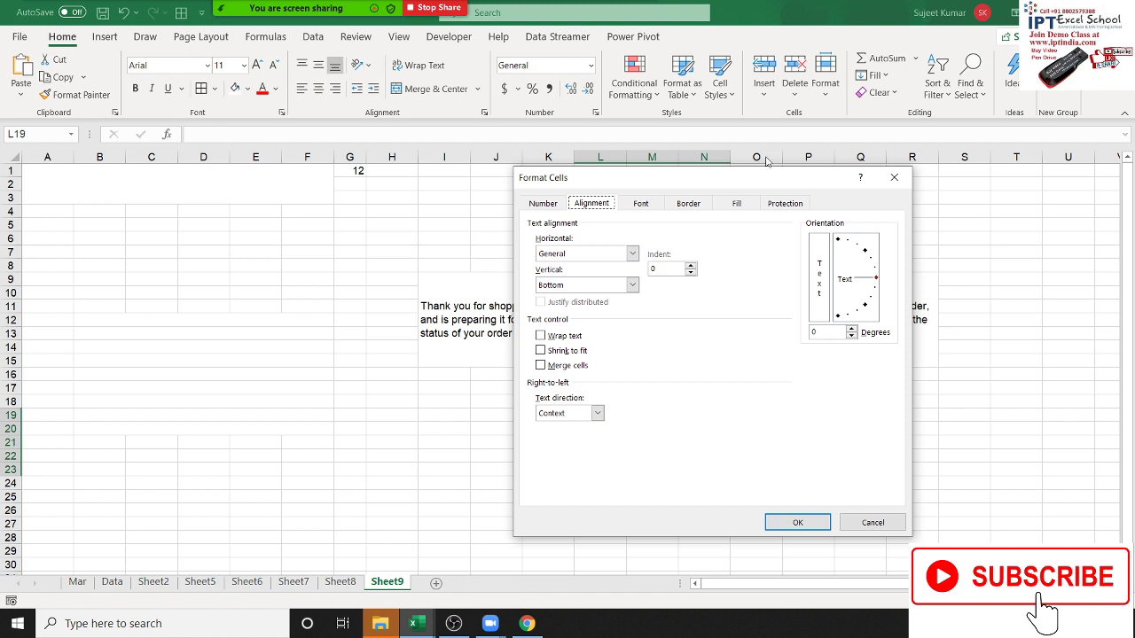
{"action": "key", "text": "Escape"}
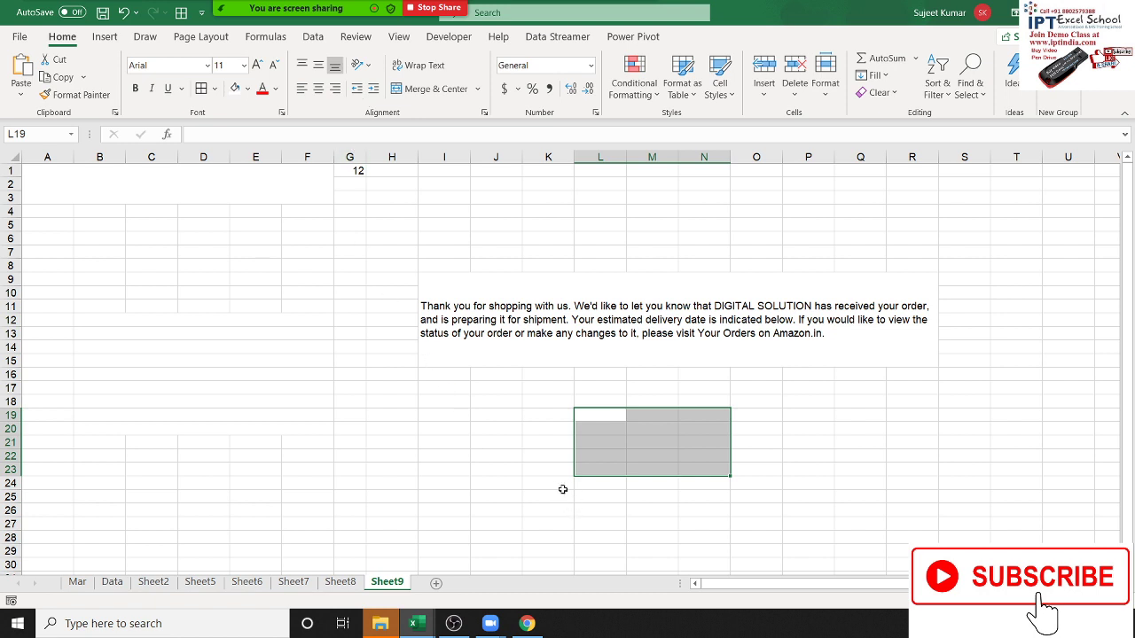
{"action": "left_click", "coordinate": [440, 521]}
{"action": "left_click", "coordinate": [435, 582]}
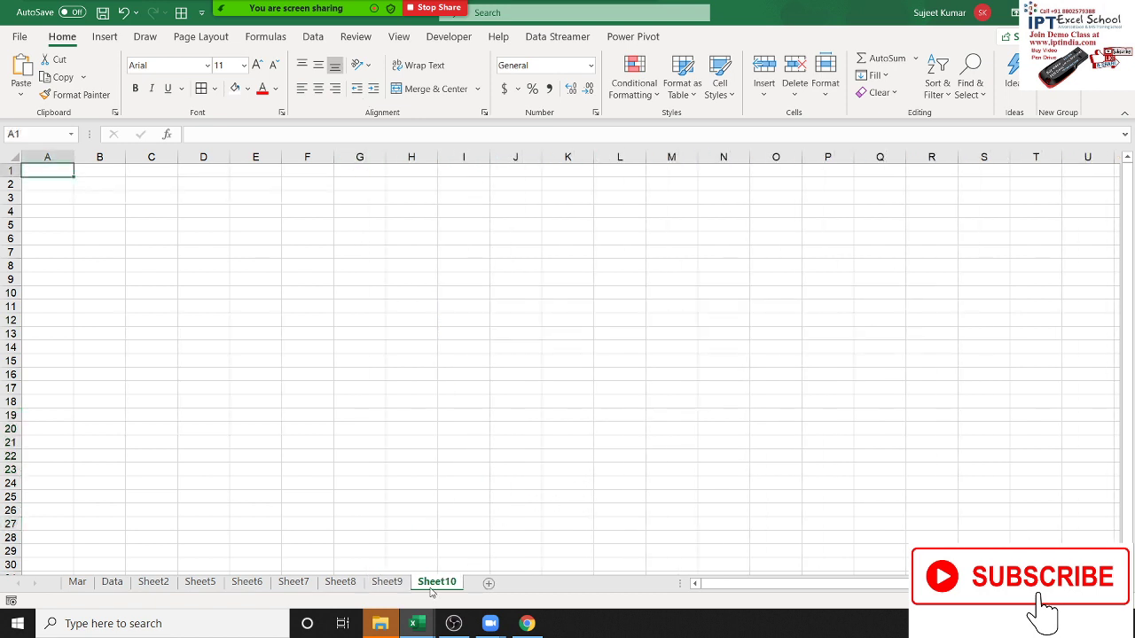
Open the Format Cells dialog on the Number tab for Sheet10.
{"action": "left_click", "coordinate": [595, 113]}
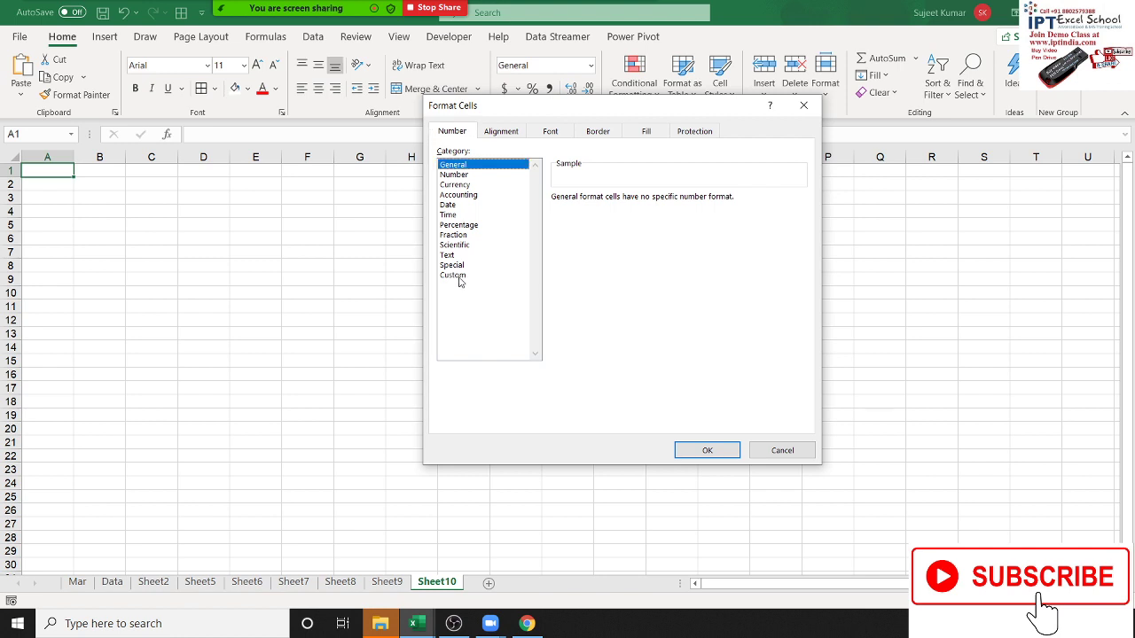
Browse the Custom number format codes, close Format Cells without changes, and select E5.
{"action": "left_click", "coordinate": [458, 276]}
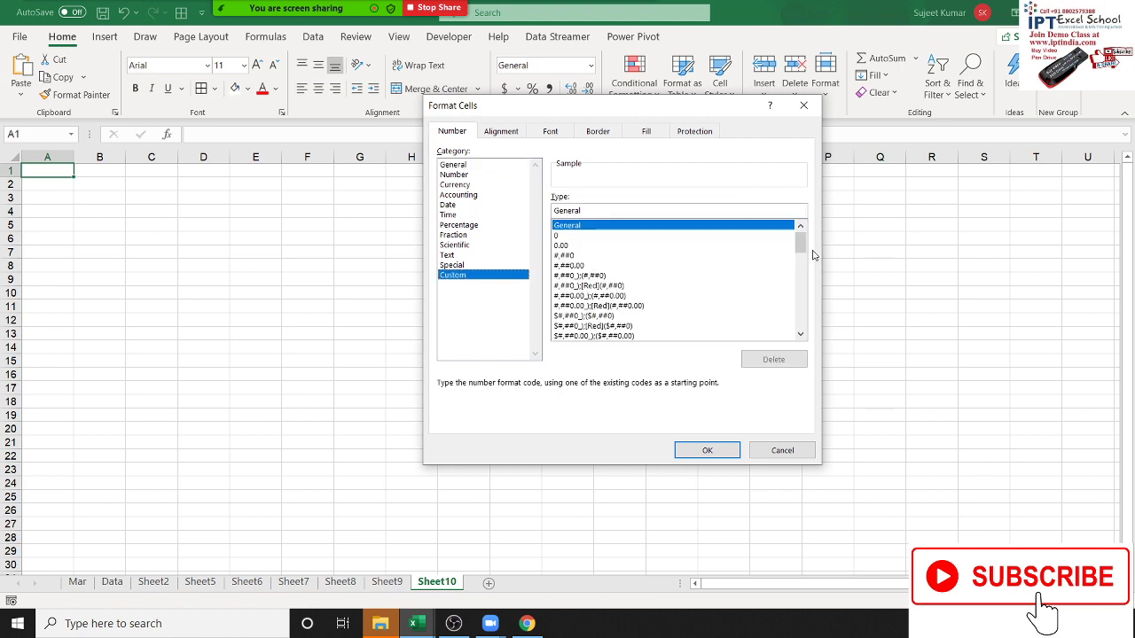
{"action": "mouse_move", "coordinate": [801, 242]}
{"action": "left_mouse_down"}
{"action": "mouse_move", "coordinate": [801, 346]}
{"action": "mouse_move", "coordinate": [807, 250]}
{"action": "left_mouse_up"}
{"action": "left_click", "coordinate": [804, 105]}
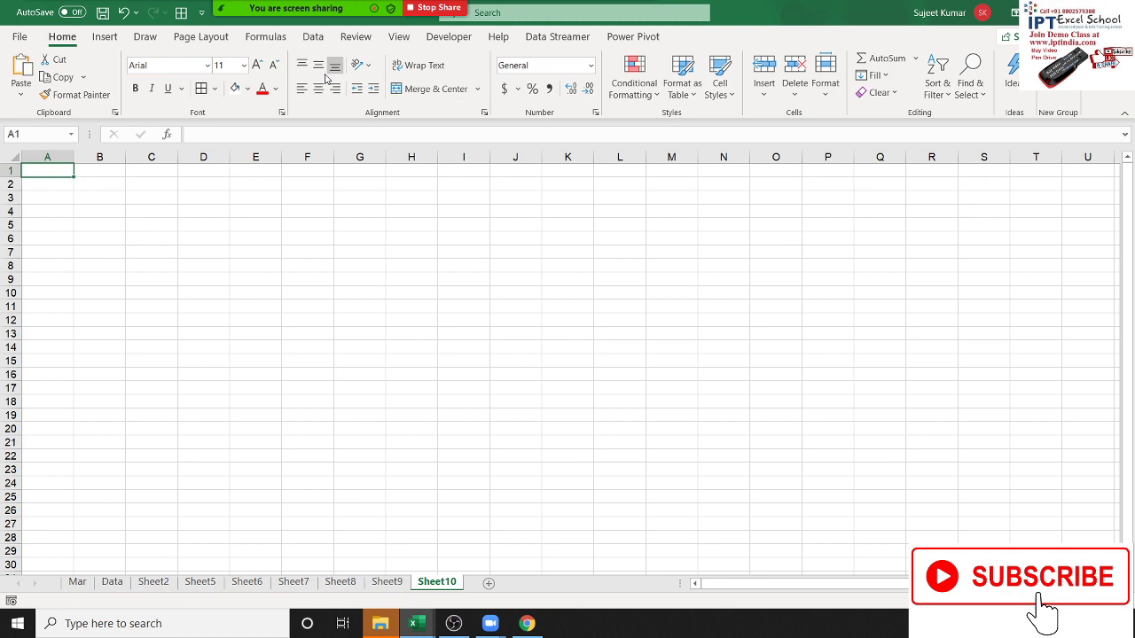
{"action": "left_click", "coordinate": [596, 113]}
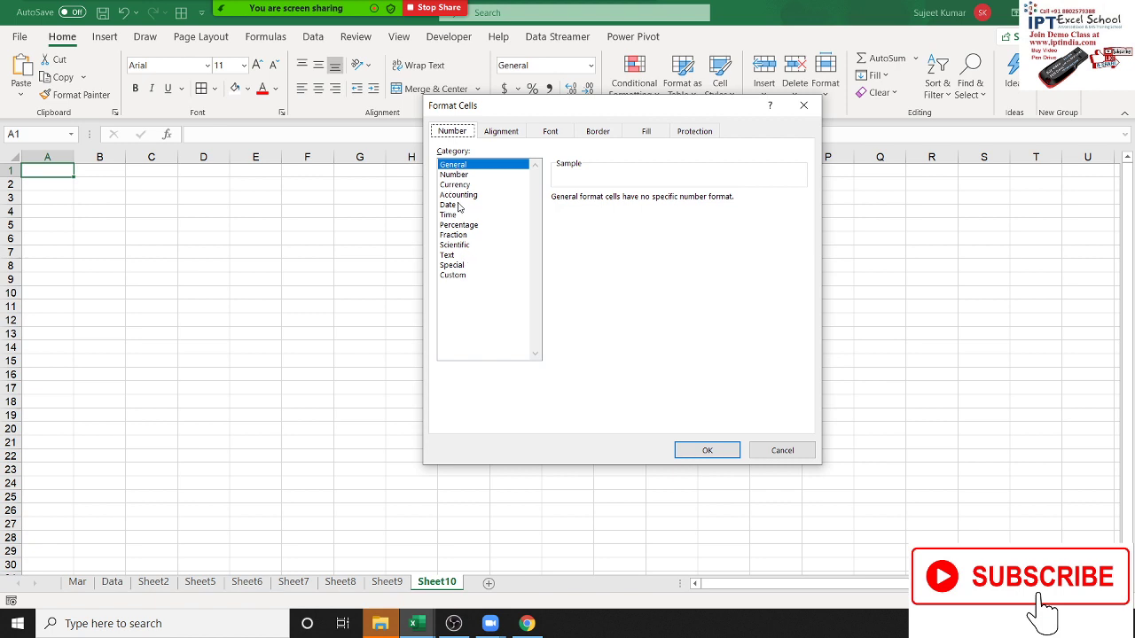
{"action": "left_click", "coordinate": [803, 104]}
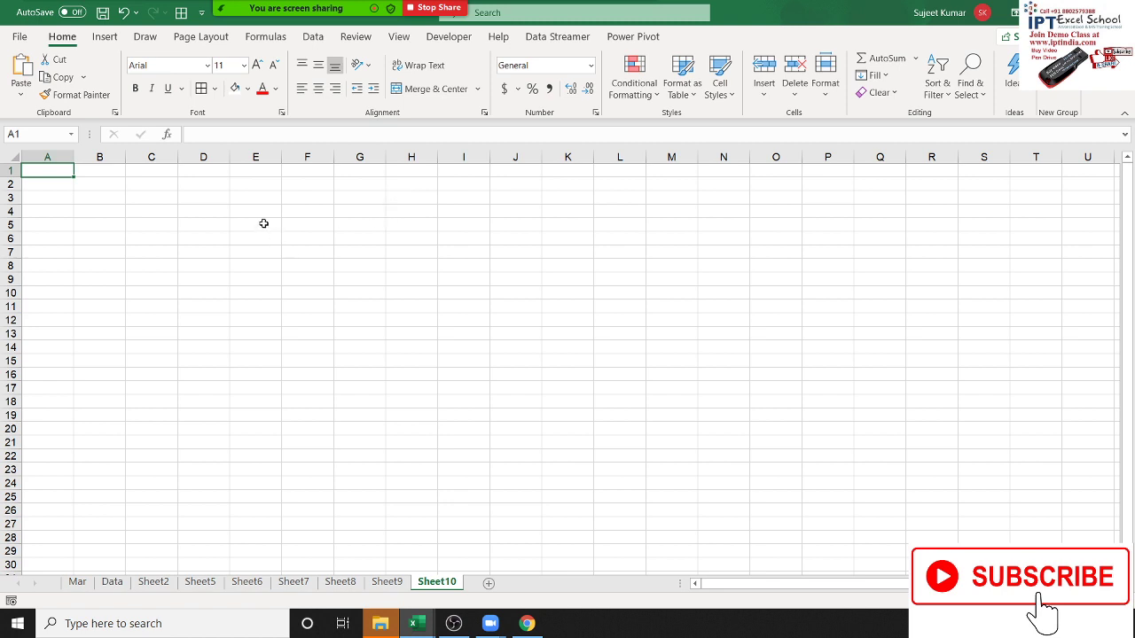
{"action": "left_click", "coordinate": [231, 225]}
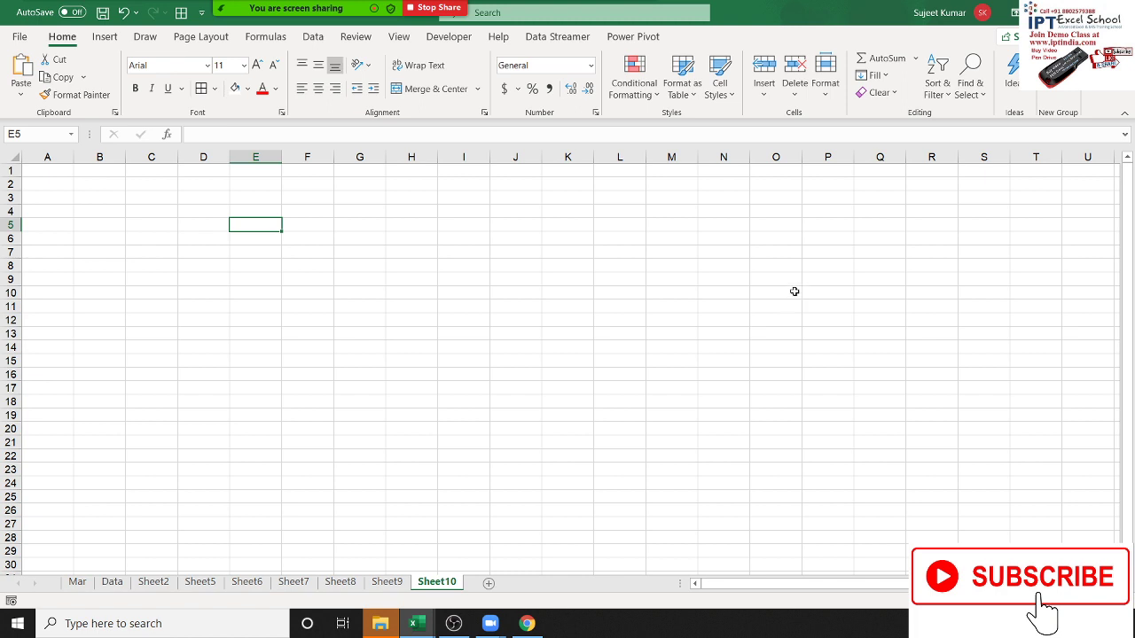
Enter 0 in cell E5 and return to it.
{"action": "type", "text": "0"}
{"action": "key", "text": "Return"}
{"action": "key", "text": "Up"}
Format E5 as Accounting with symbol None and 0 decimal places.
{"action": "left_click", "coordinate": [596, 114]}
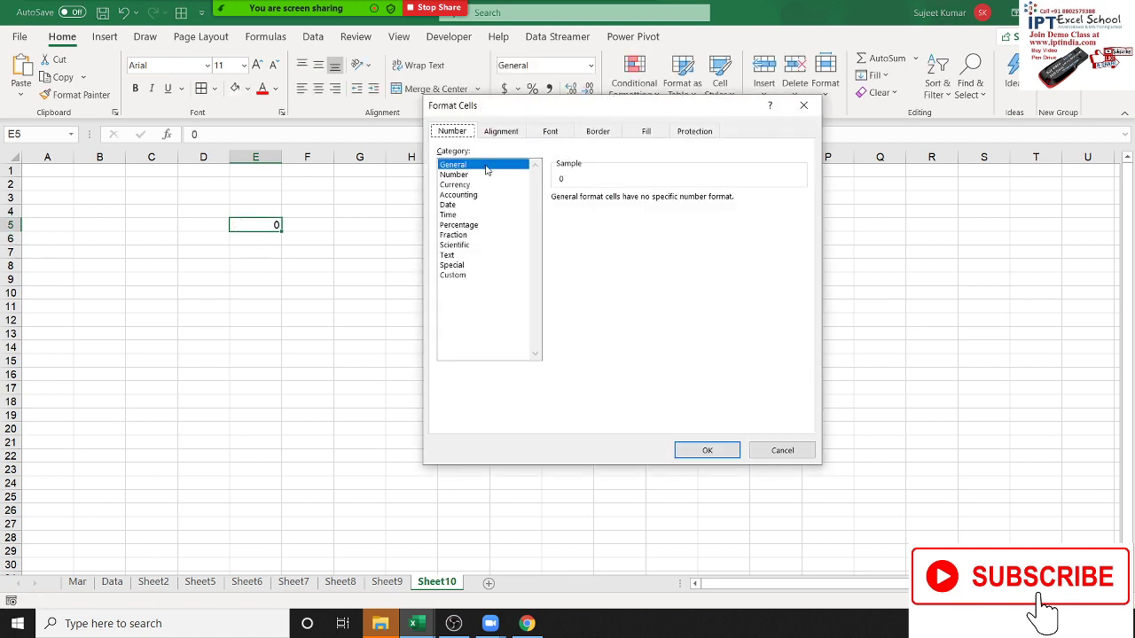
{"action": "left_click", "coordinate": [465, 195]}
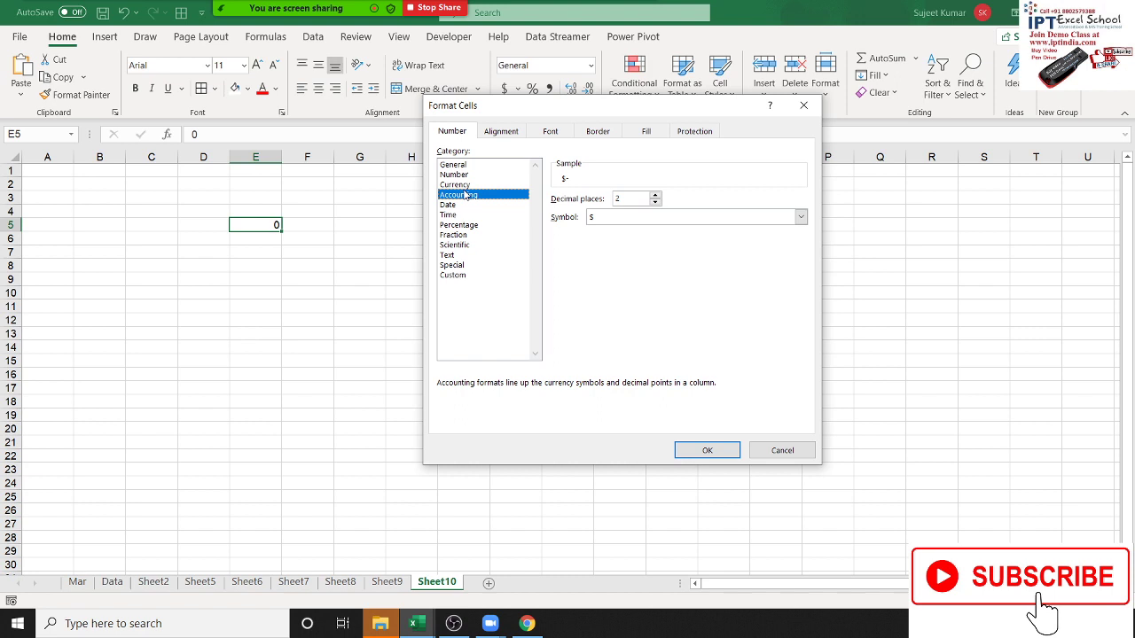
{"action": "left_click", "coordinate": [603, 218]}
{"action": "left_click", "coordinate": [597, 234]}
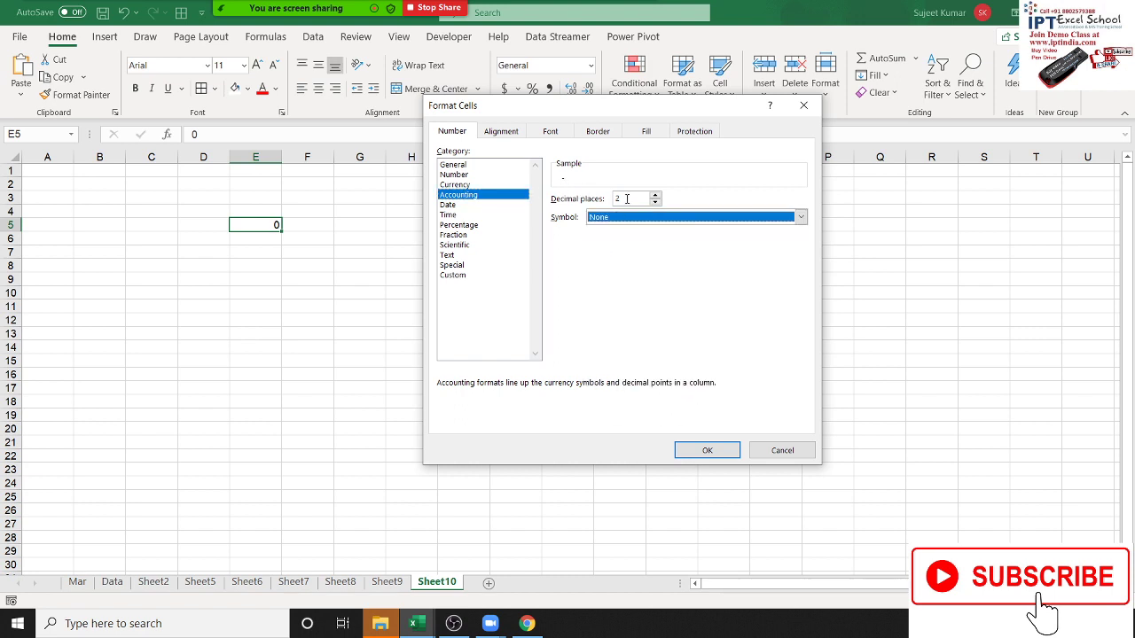
{"action": "key", "text": "shift+Tab"}
{"action": "type", "text": "0"}
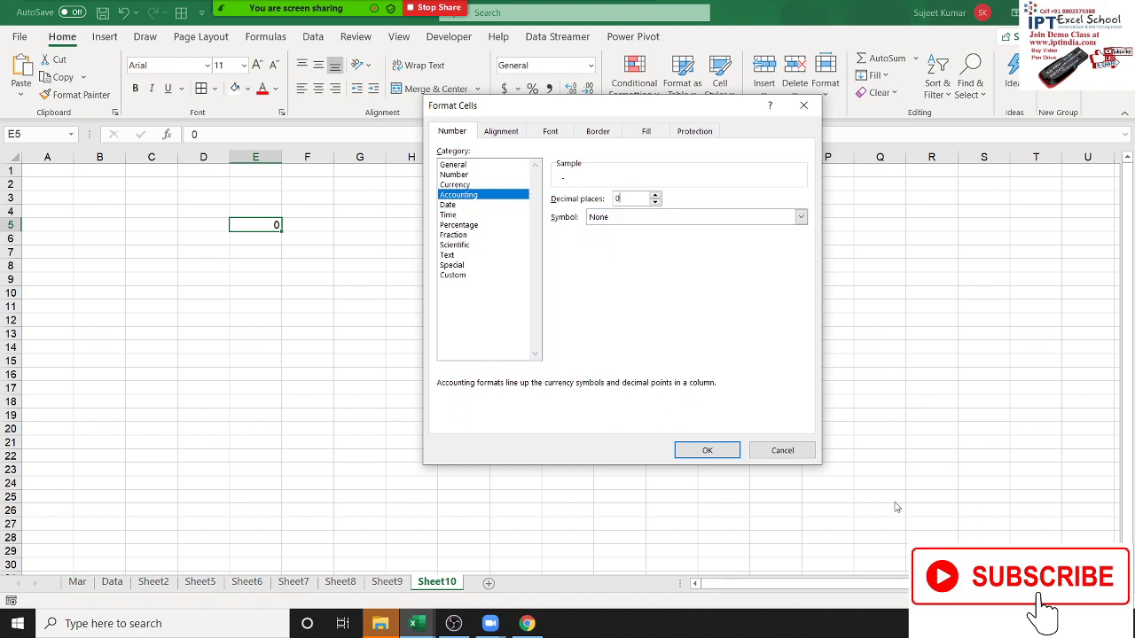
{"action": "left_click", "coordinate": [729, 452]}
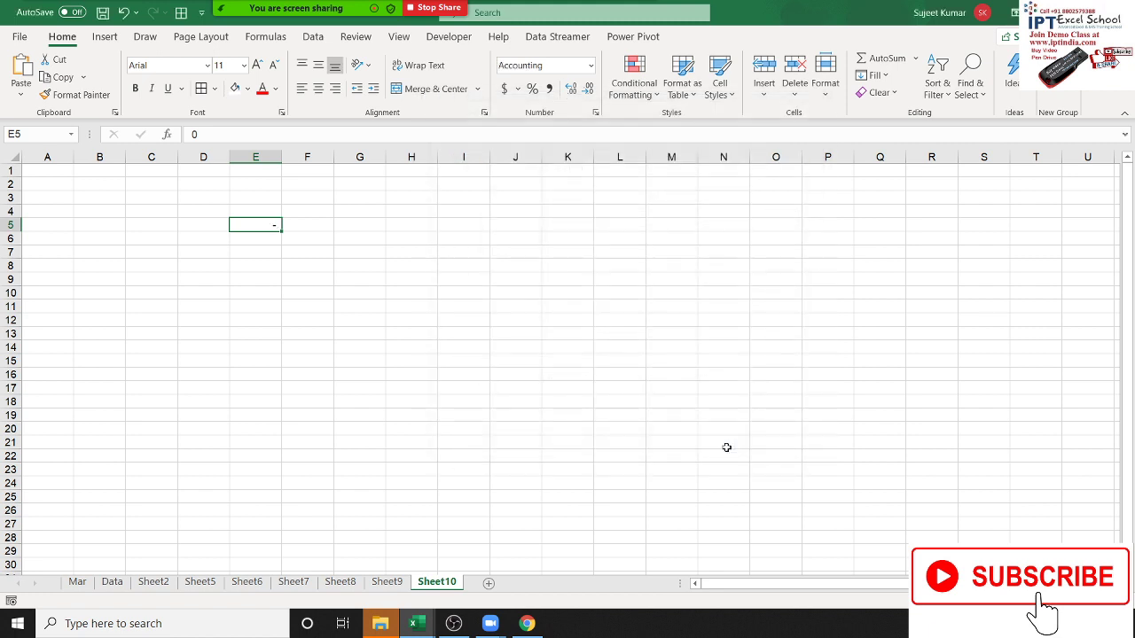
{"action": "left_click", "coordinate": [776, 442]}
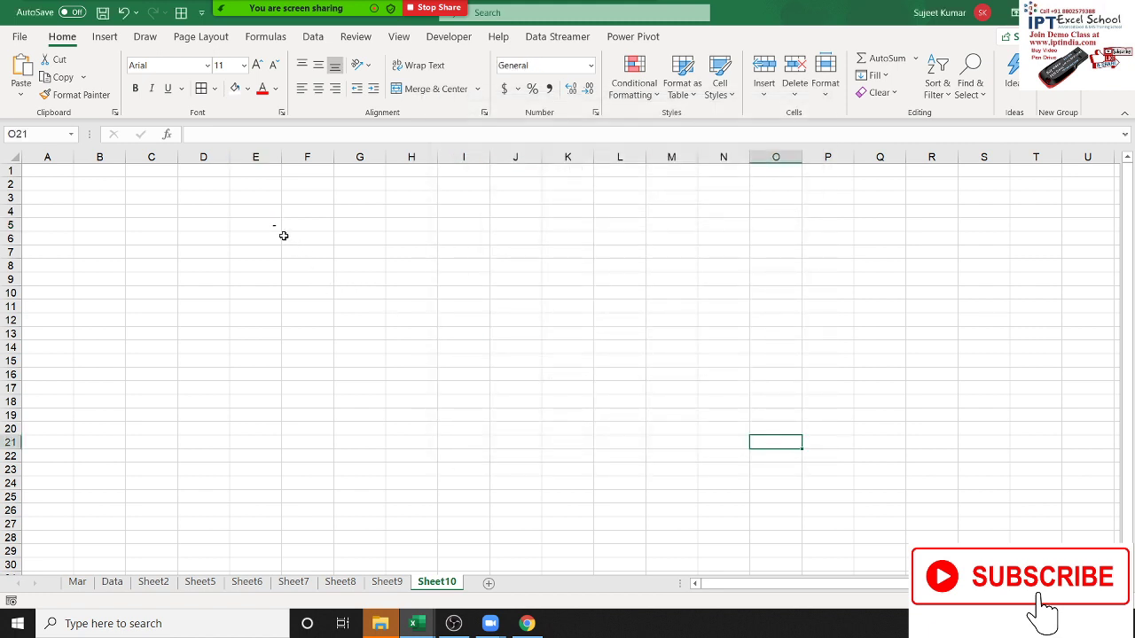
Confirm E5 still holds 0 in edit mode, then show the desktop with Windows+D.
{"action": "left_click", "coordinate": [270, 226]}
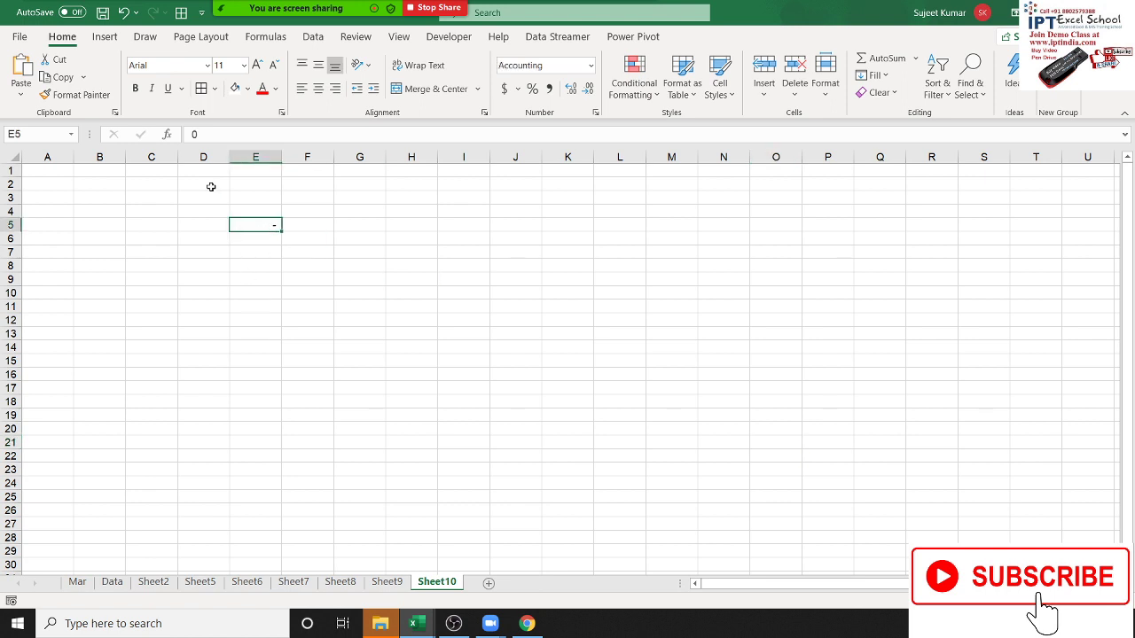
{"action": "key", "text": "F2"}
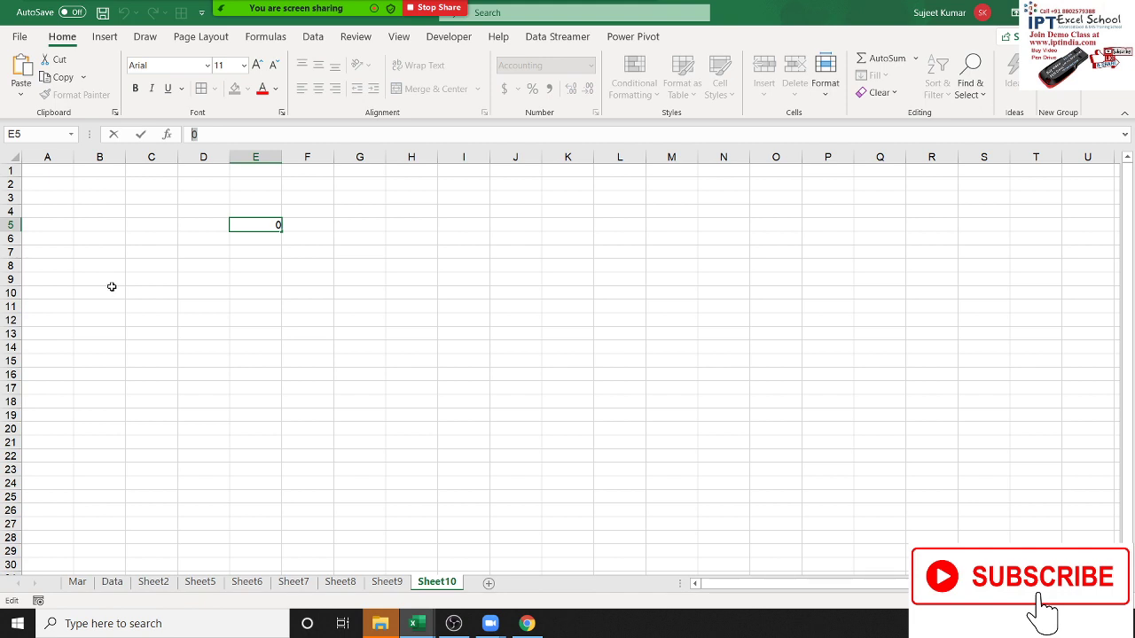
{"action": "key", "text": "Escape"}
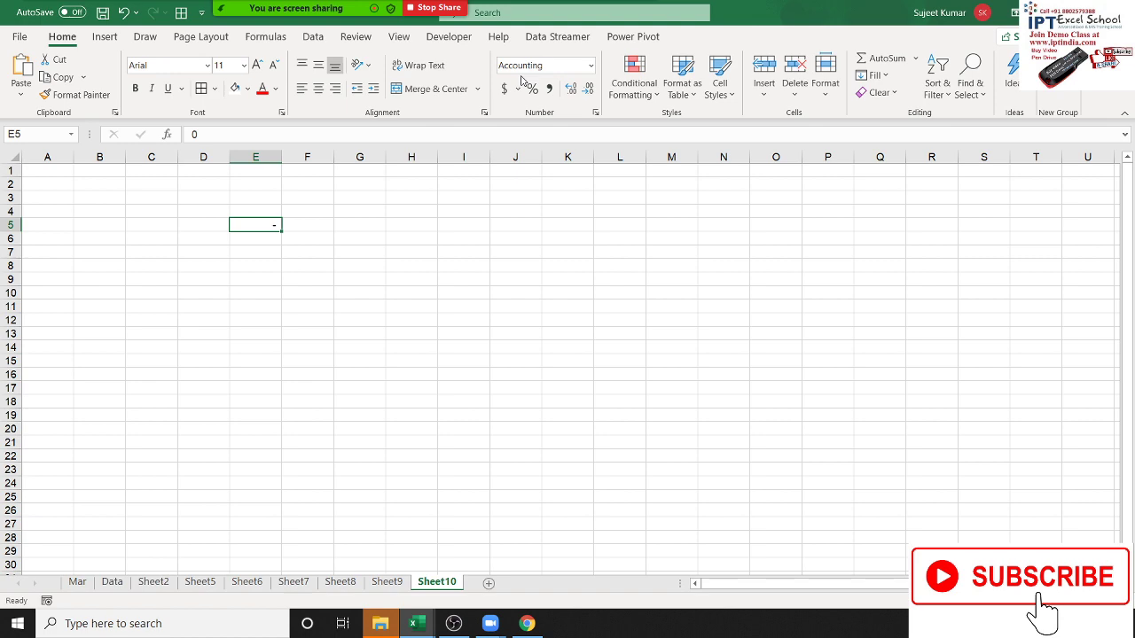
{"action": "key", "text": "super+d"}
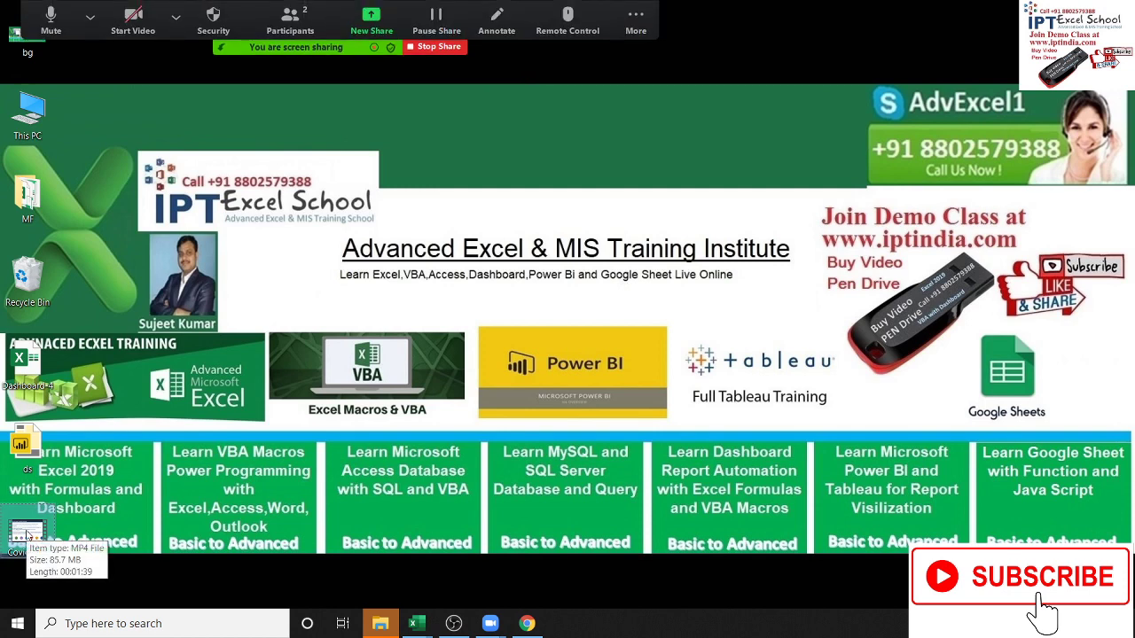
Look over Zoom's participants list and More options, then bring up the OBS window.
{"action": "left_click_drag", "start_coordinate": [27, 530], "coordinate": [35, 377]}
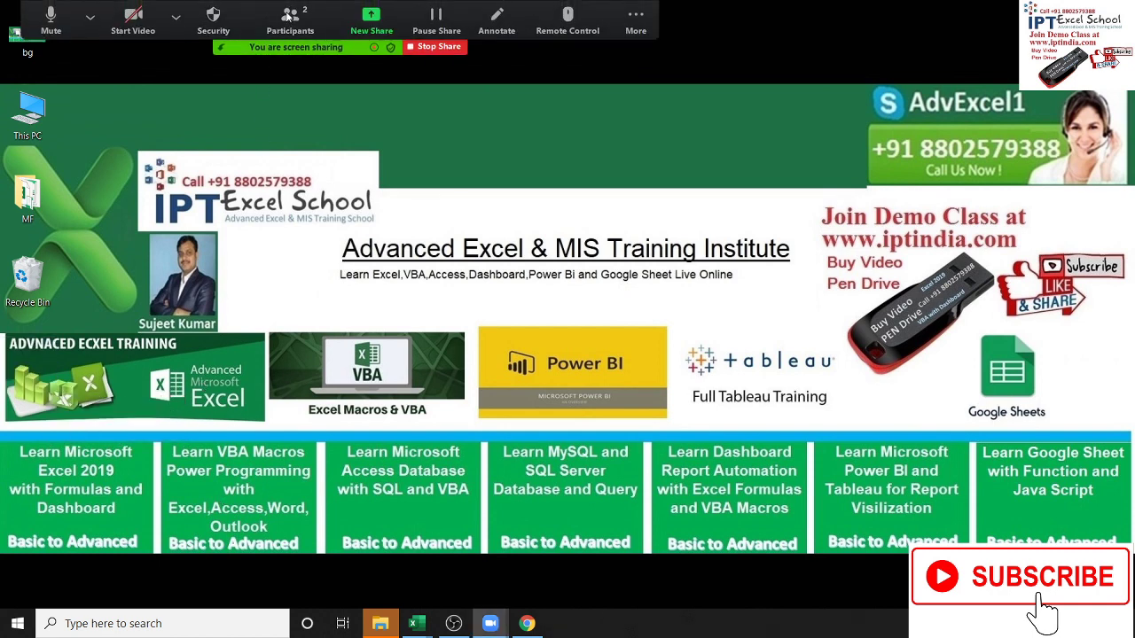
{"action": "left_click", "coordinate": [289, 15]}
{"action": "left_click", "coordinate": [707, 183]}
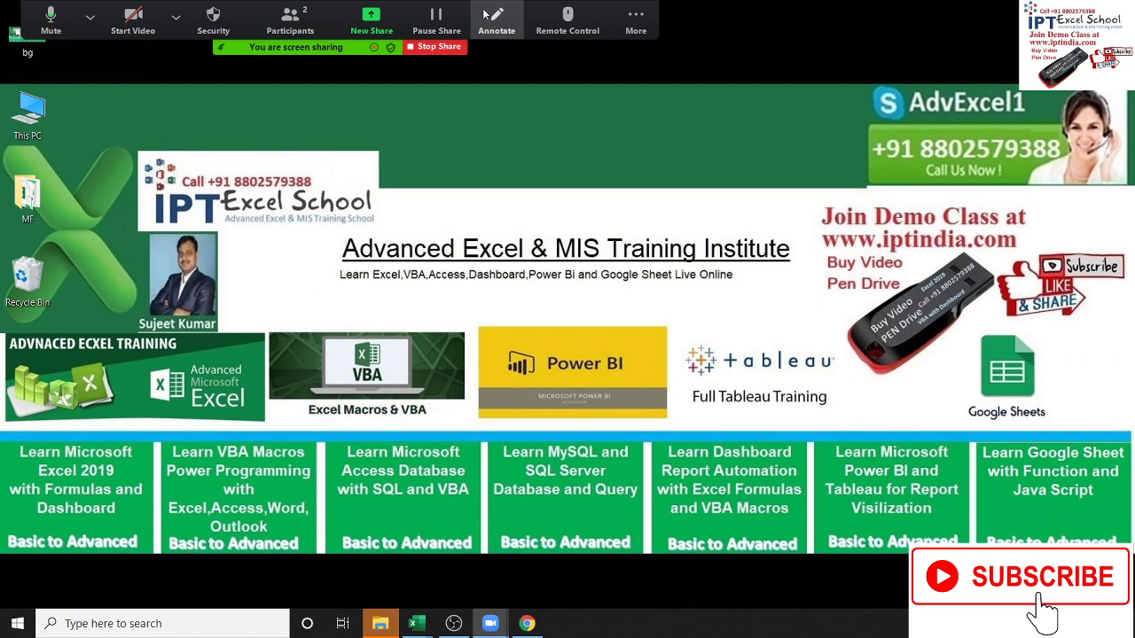
{"action": "left_click", "coordinate": [646, 21]}
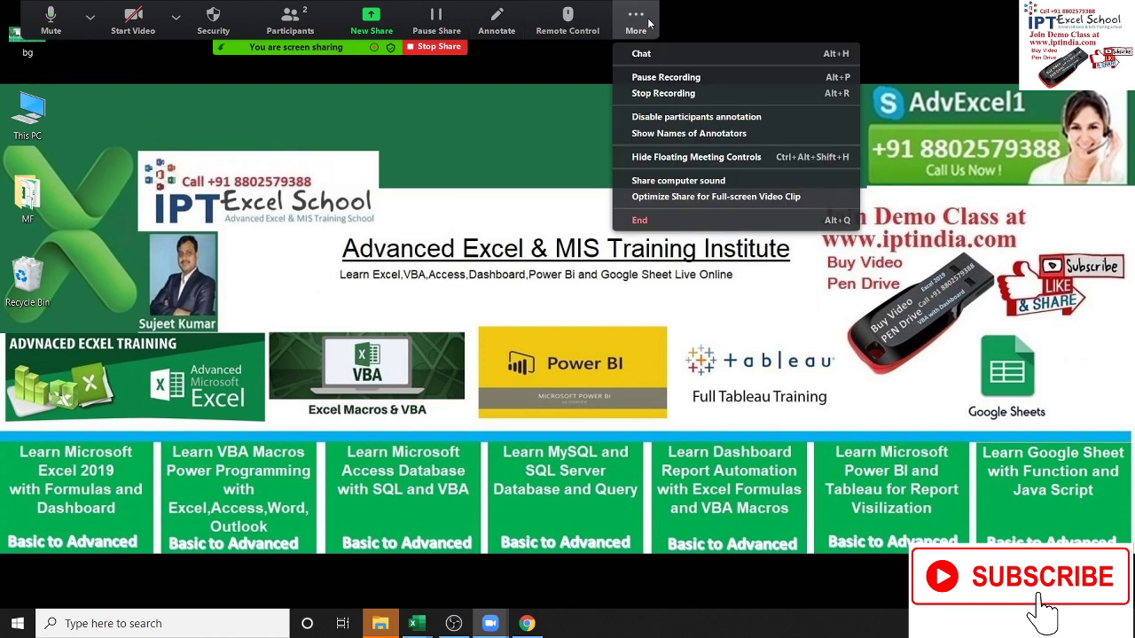
{"action": "left_click", "coordinate": [604, 203]}
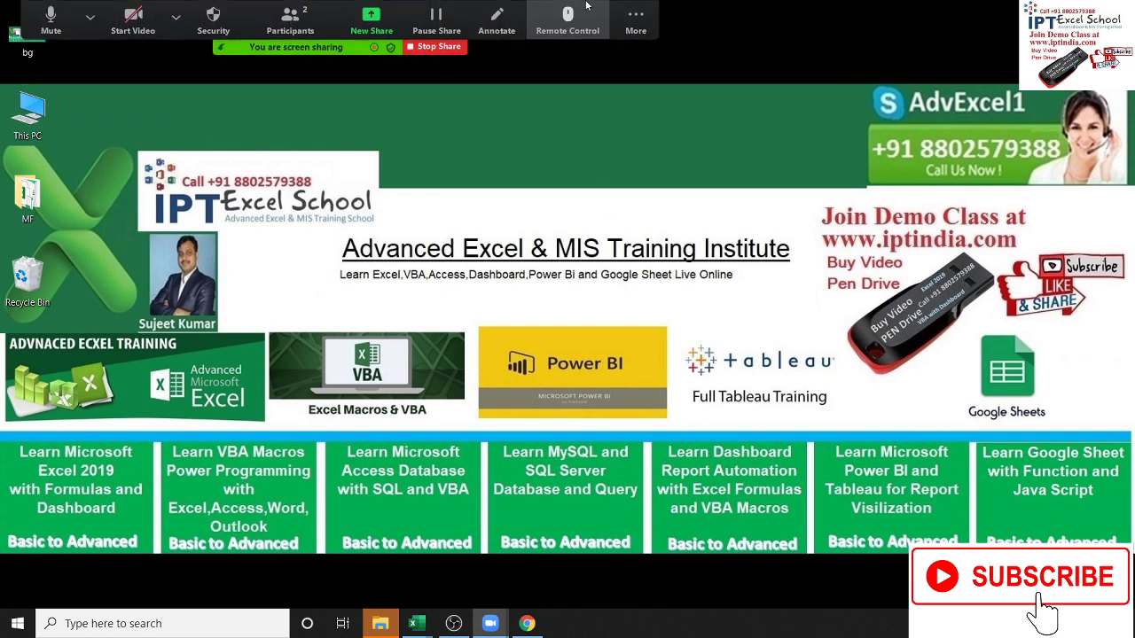
{"action": "left_click", "coordinate": [635, 18]}
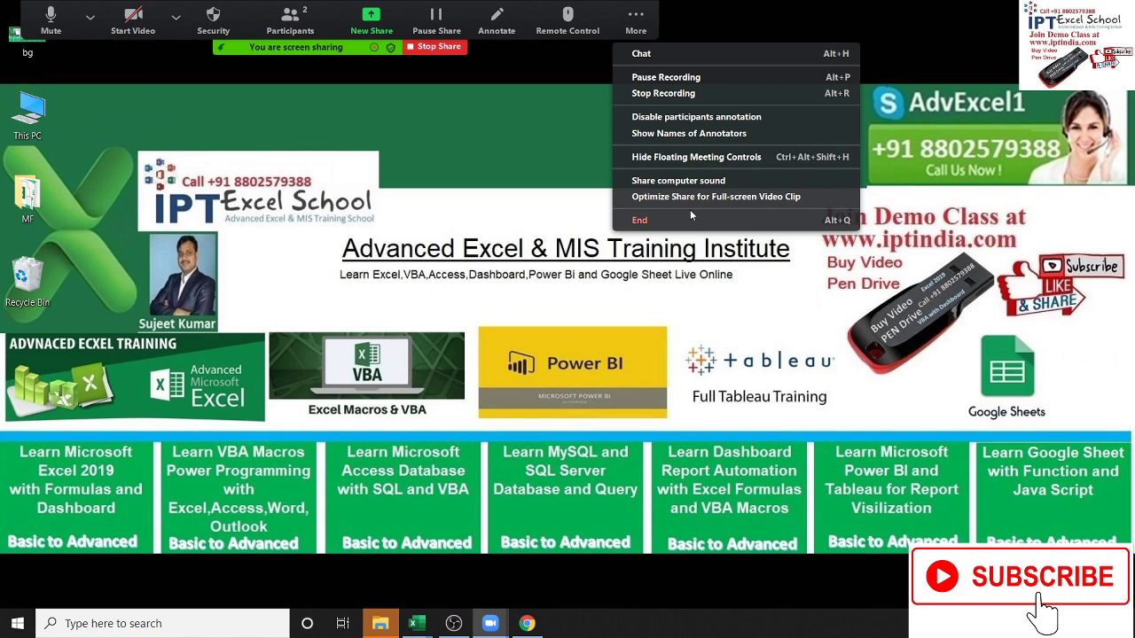
{"action": "left_click", "coordinate": [453, 623]}
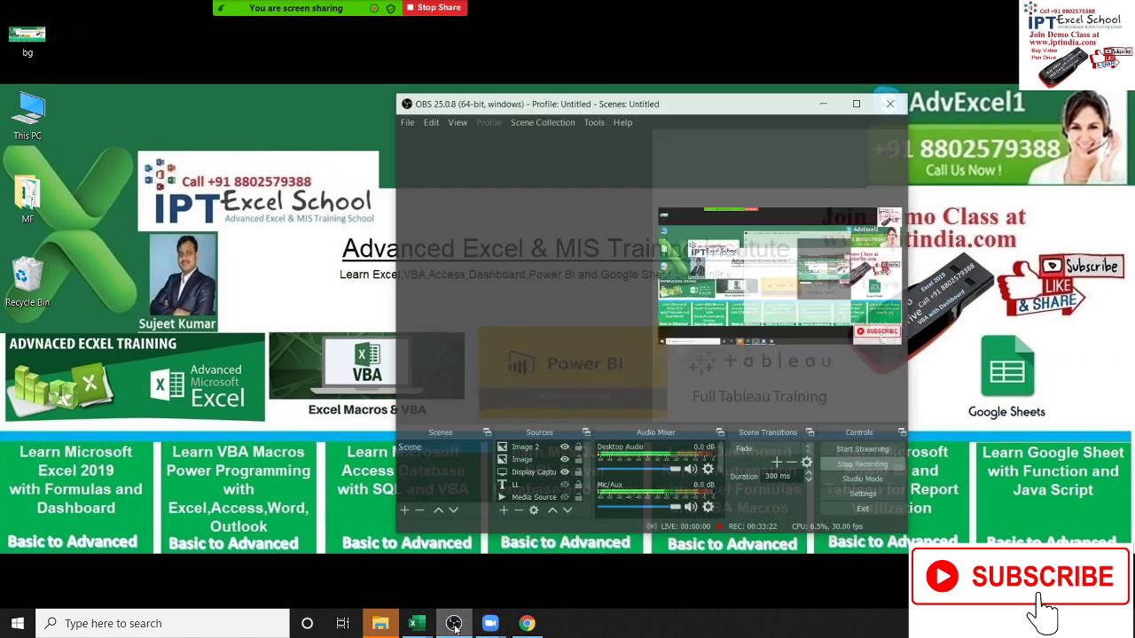